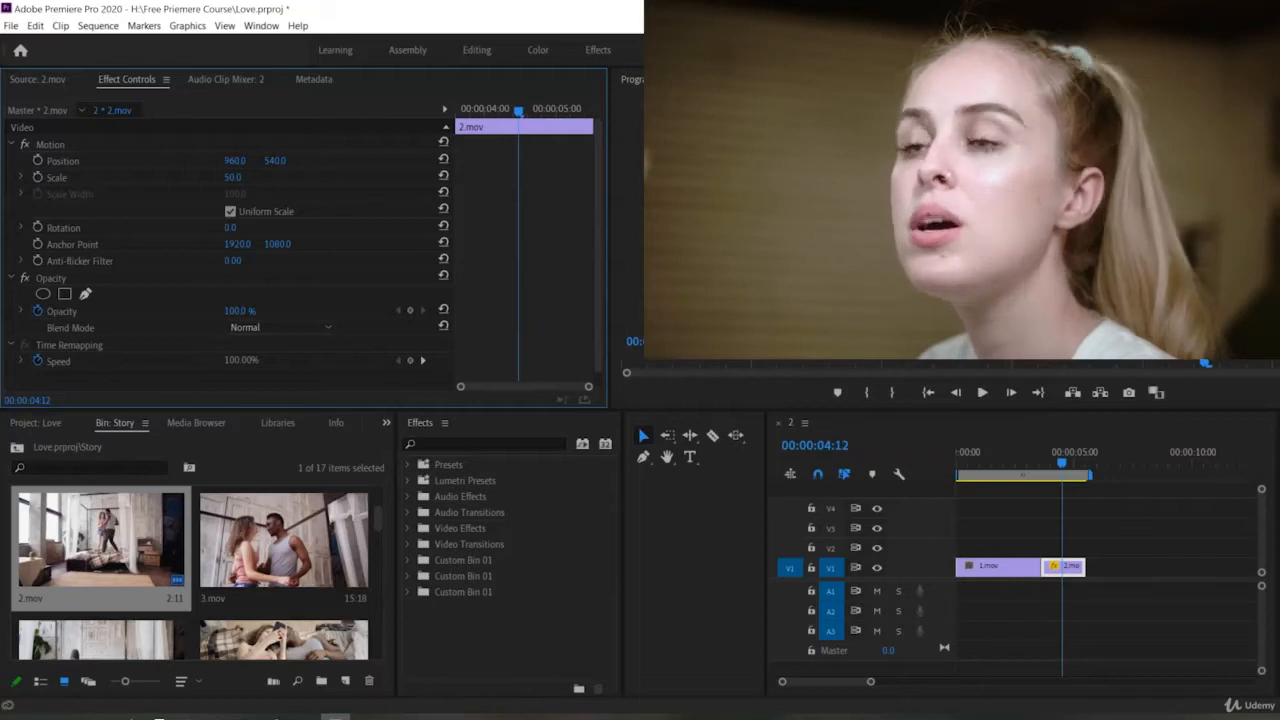
# Step: Enlarge the Effect Controls and Program Monitor areas vertically and widen the Effects area beside the project bin
pyautogui.moveTo(893, 411); pyautogui.dragTo(928, 538)
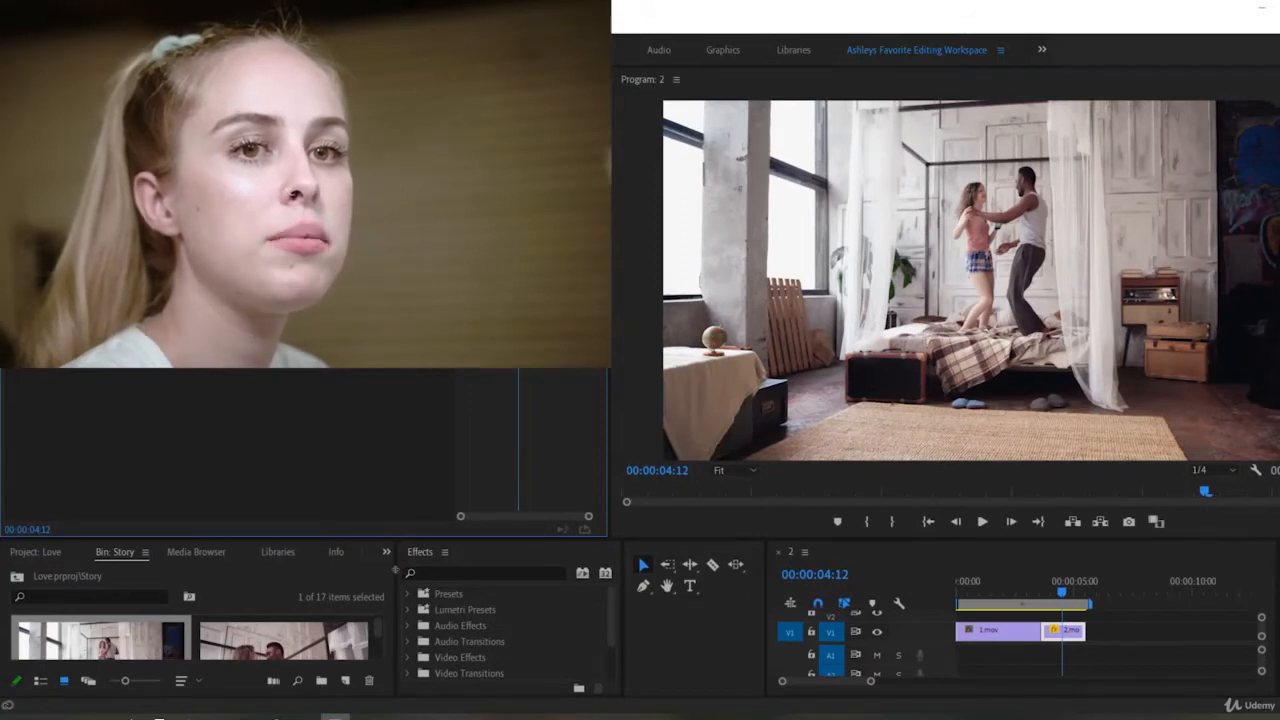
pyautogui.moveTo(407, 570); pyautogui.dragTo(197, 563)
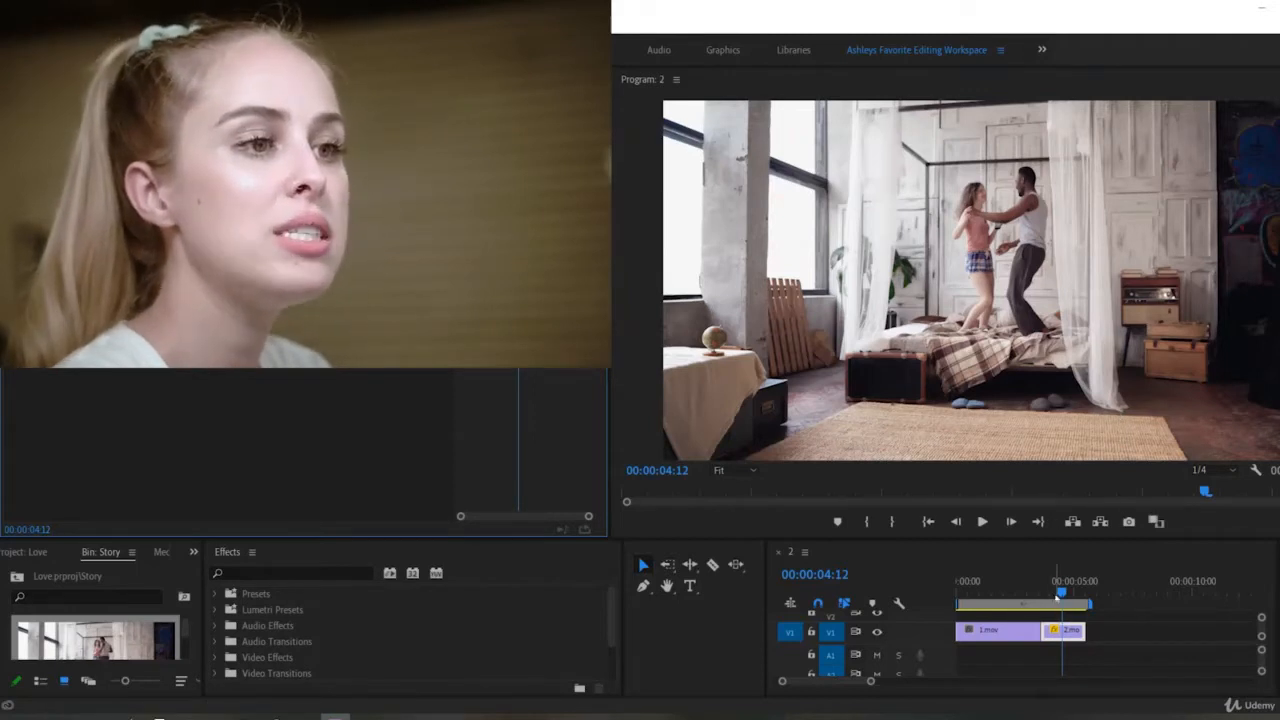
# Step: Scrub through 1.mov in the sequence and park the playhead at 00:00:03:22 over 2.mov
pyautogui.click(995, 592)
pyautogui.moveTo(998, 603)
pyautogui.mouseDown()
pyautogui.moveTo(1070, 603)
pyautogui.moveTo(1015, 603)
pyautogui.mouseUp()
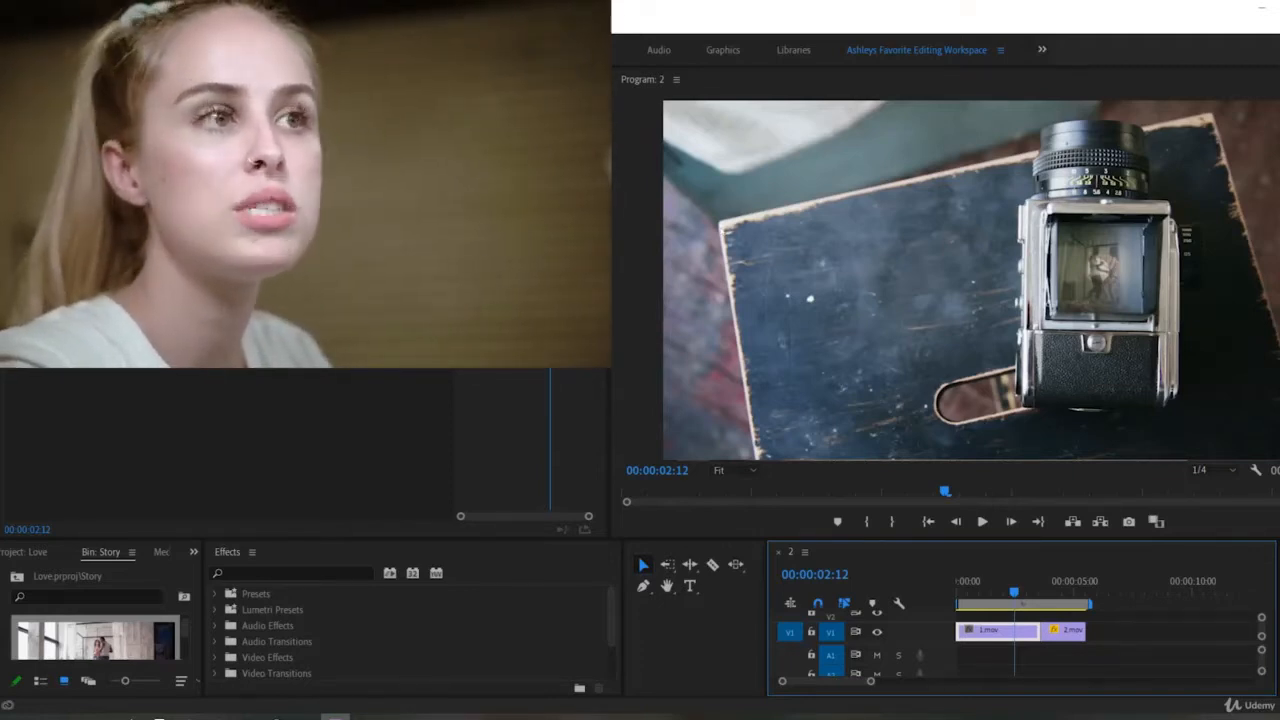
pyautogui.click(1048, 606)
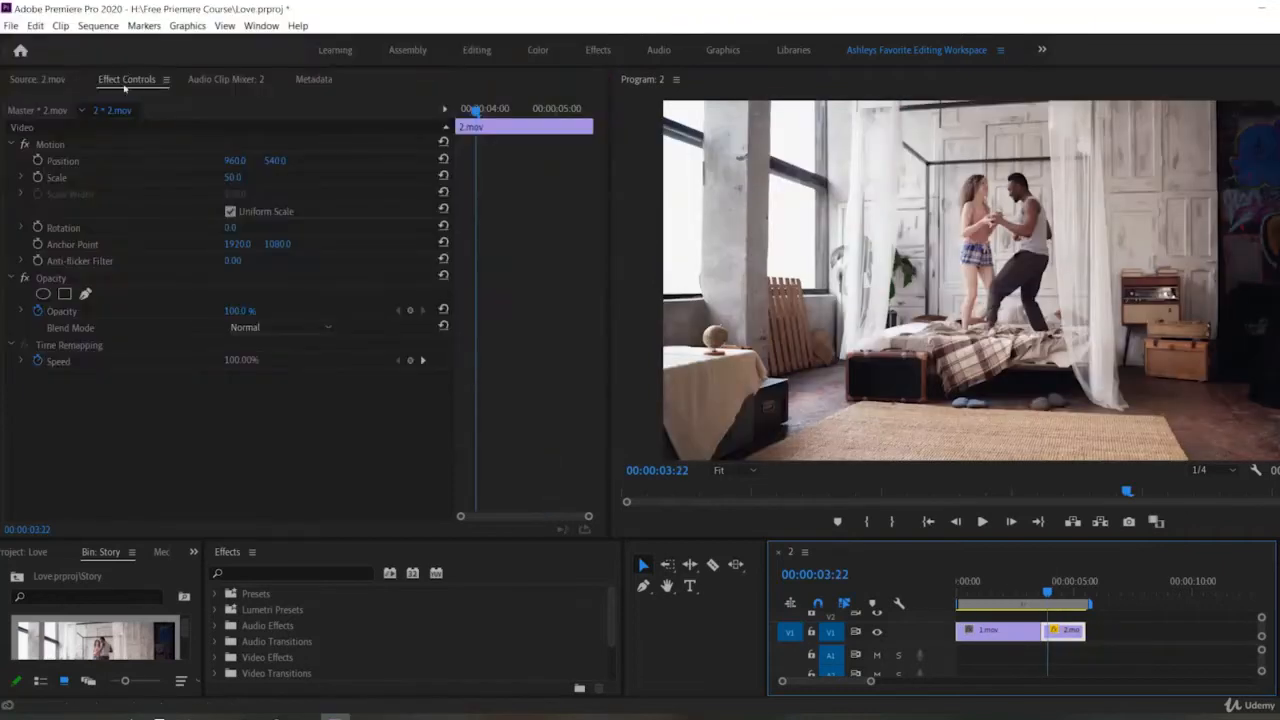
# Step: Try scaling 2.mov up to 111 and set its scale back to 50
pyautogui.click(129, 85)
pyautogui.moveTo(233, 177); pyautogui.dragTo(269, 178)
pyautogui.click(244, 177)
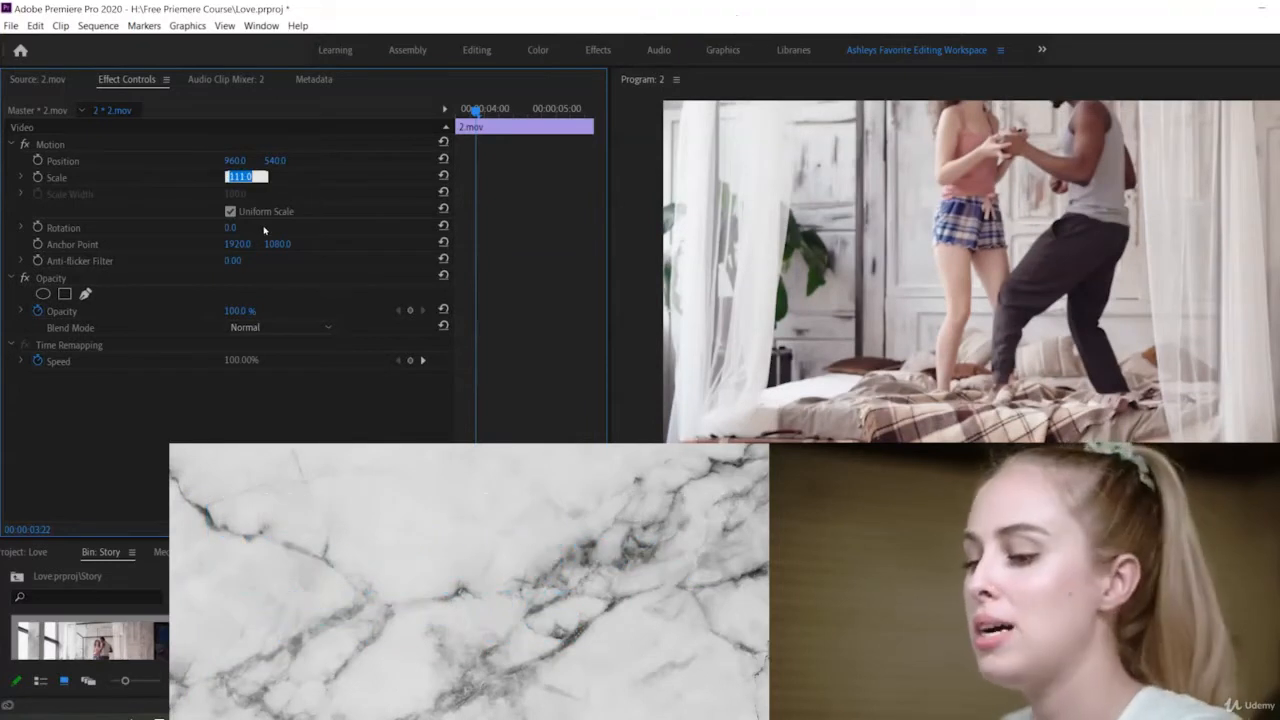
pyautogui.write('50')
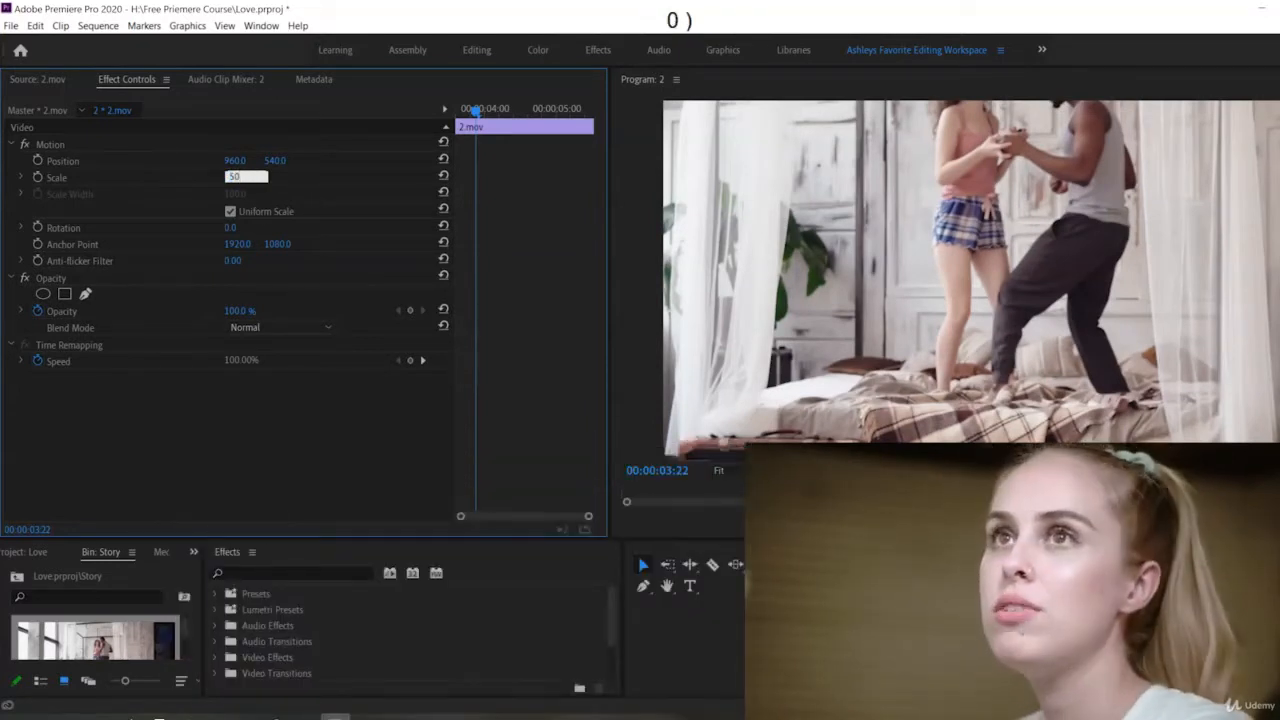
pyautogui.press('KP_Enter')
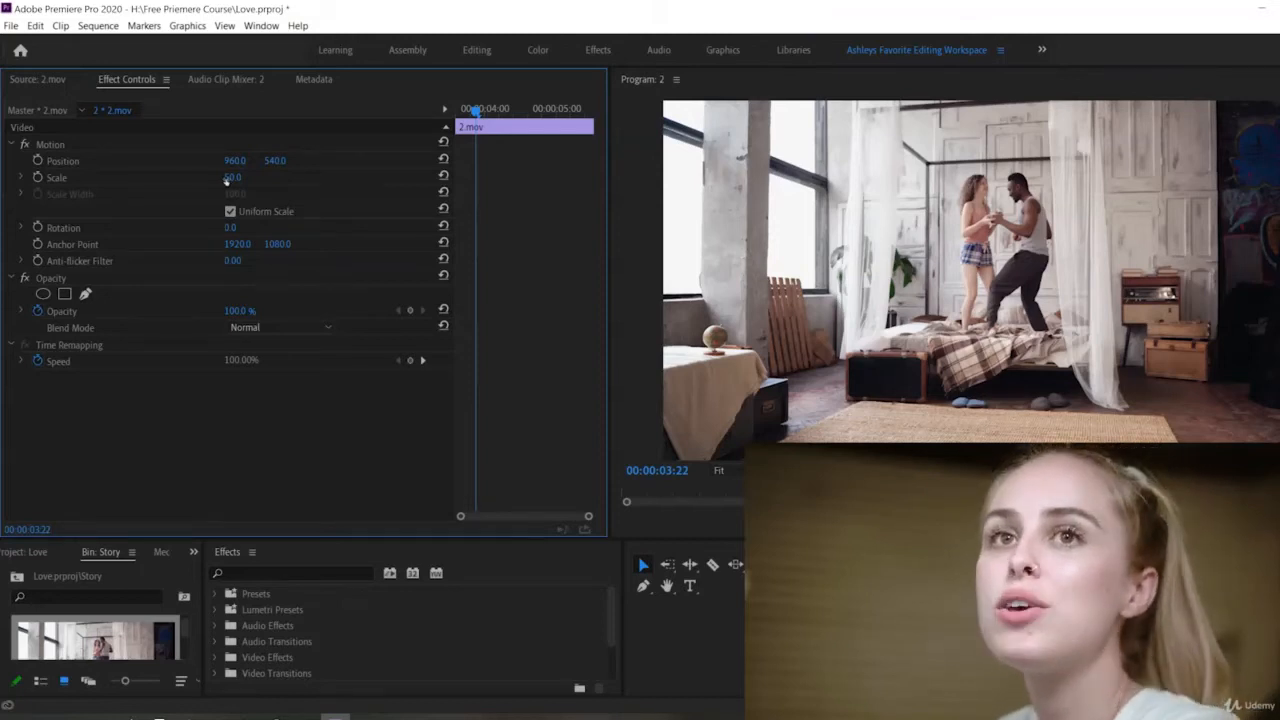
# Step: Scale 2.mov to 102 and shift its position to 902, 799 to reframe the couple
pyautogui.moveTo(228, 160); pyautogui.dragTo(329, 165)
pyautogui.moveTo(236, 175); pyautogui.dragTo(246, 174)
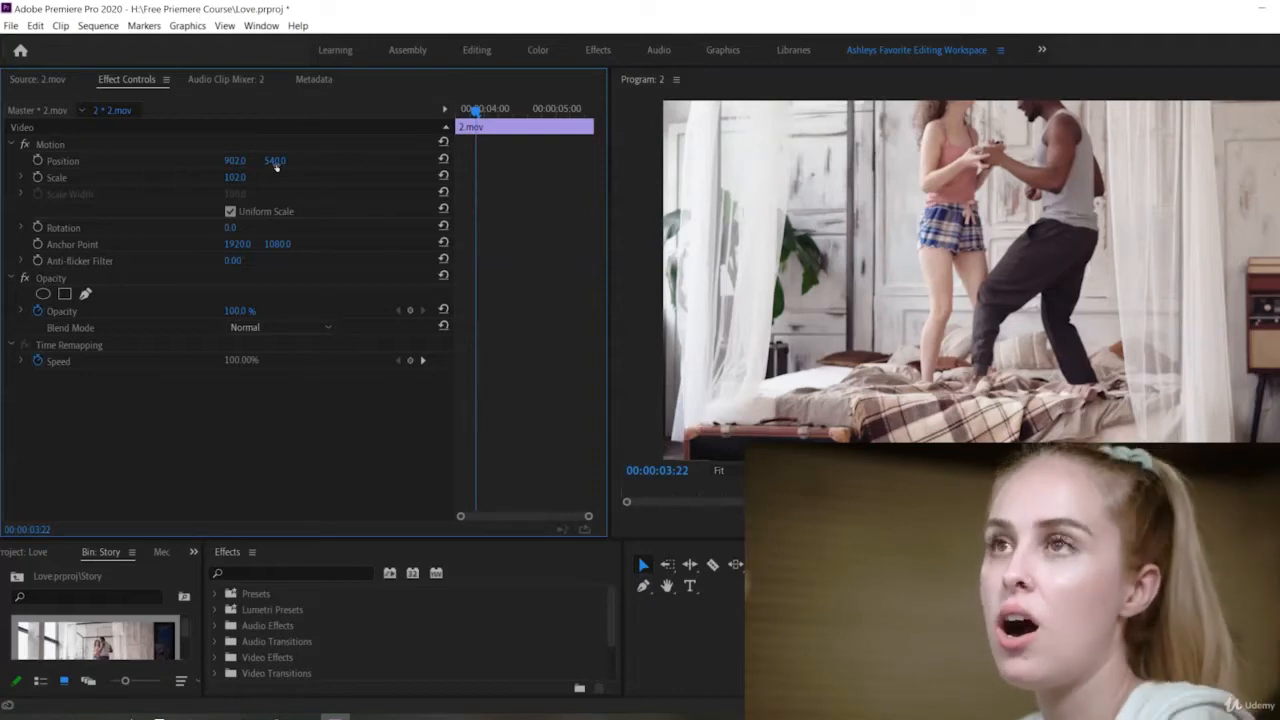
pyautogui.moveTo(276, 166)
pyautogui.mouseDown()
pyautogui.moveTo(305, 166)
pyautogui.moveTo(282, 160)
pyautogui.mouseUp()
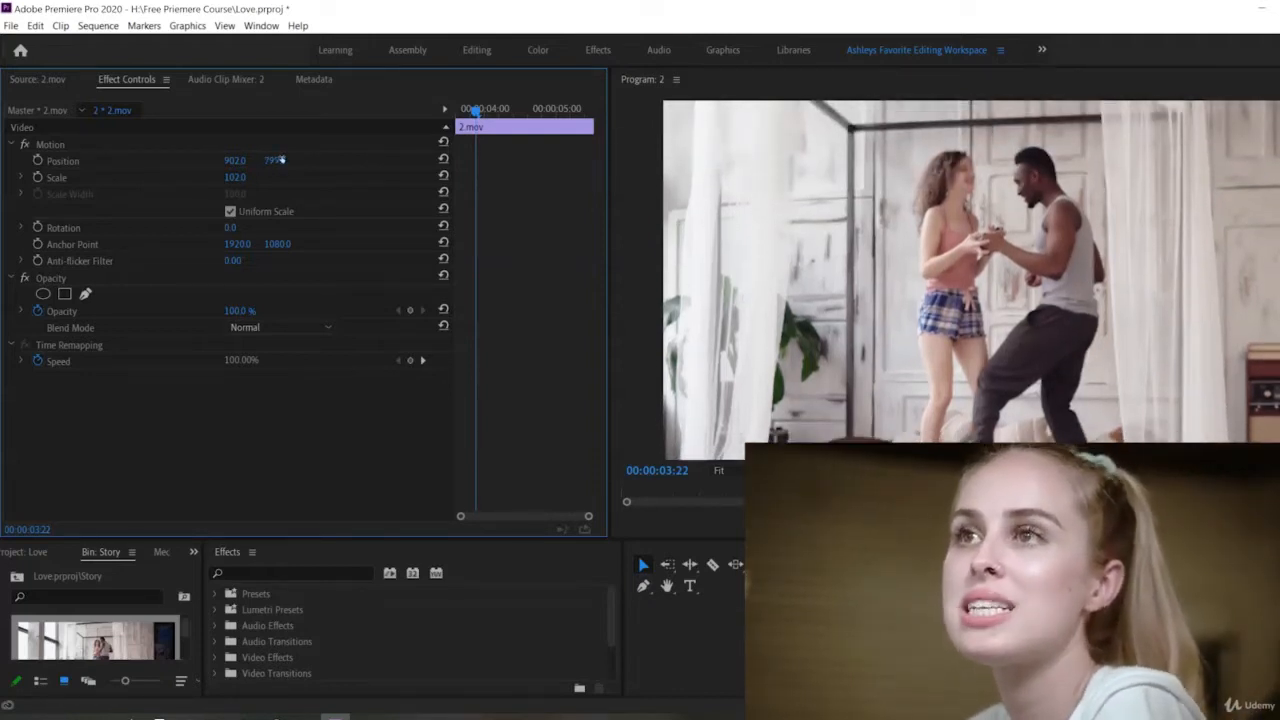
pyautogui.click(319, 176)
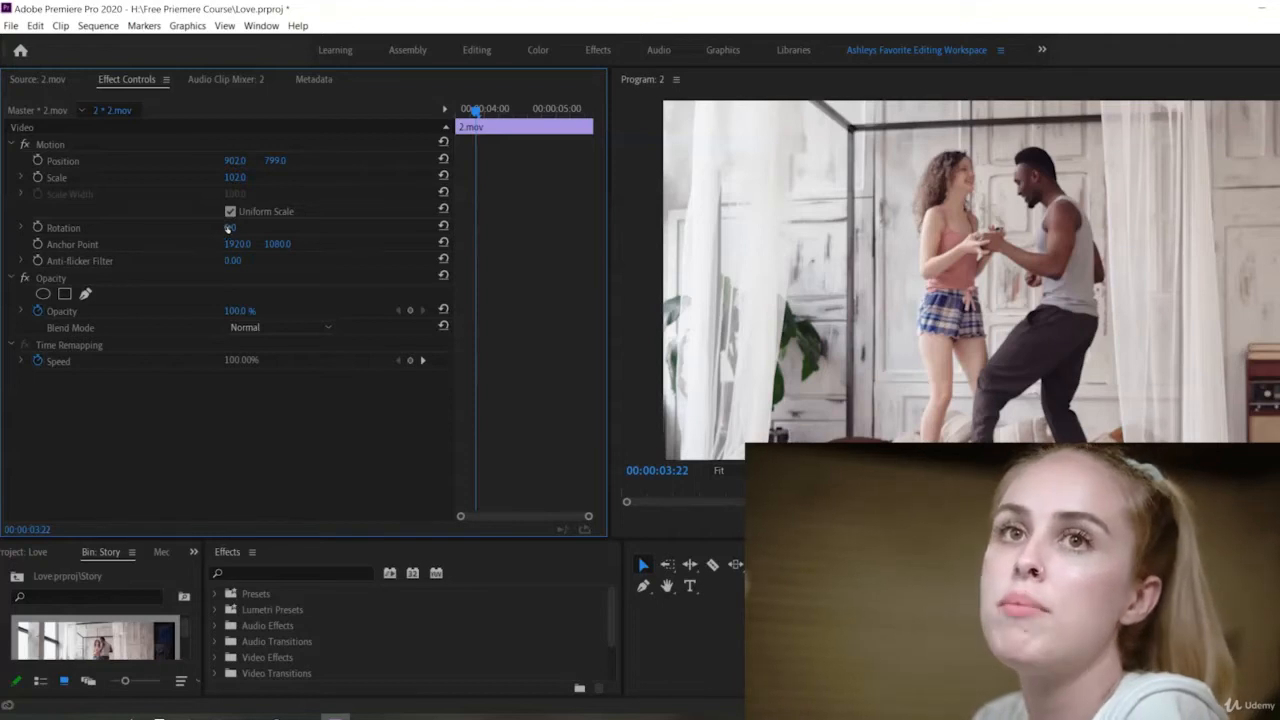
# Step: Rotate 2.mov by 7 degrees
pyautogui.moveTo(229, 228); pyautogui.dragTo(236, 228)
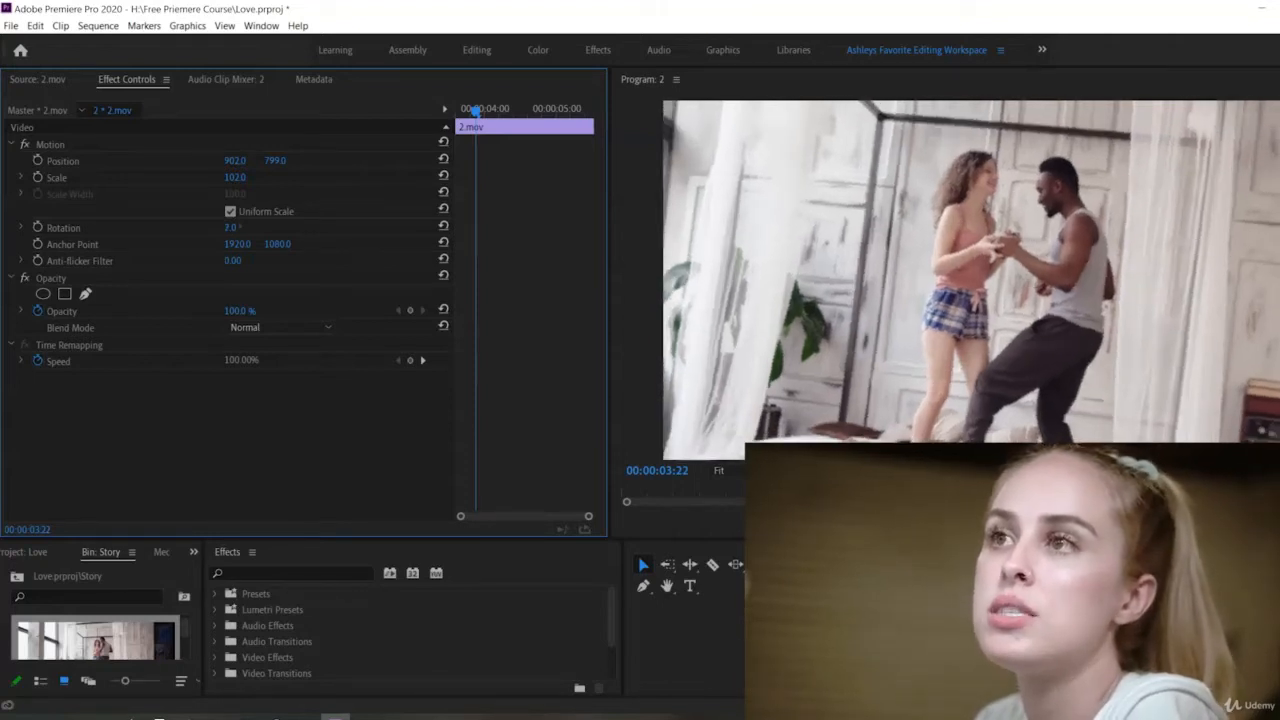
pyautogui.click(231, 228)
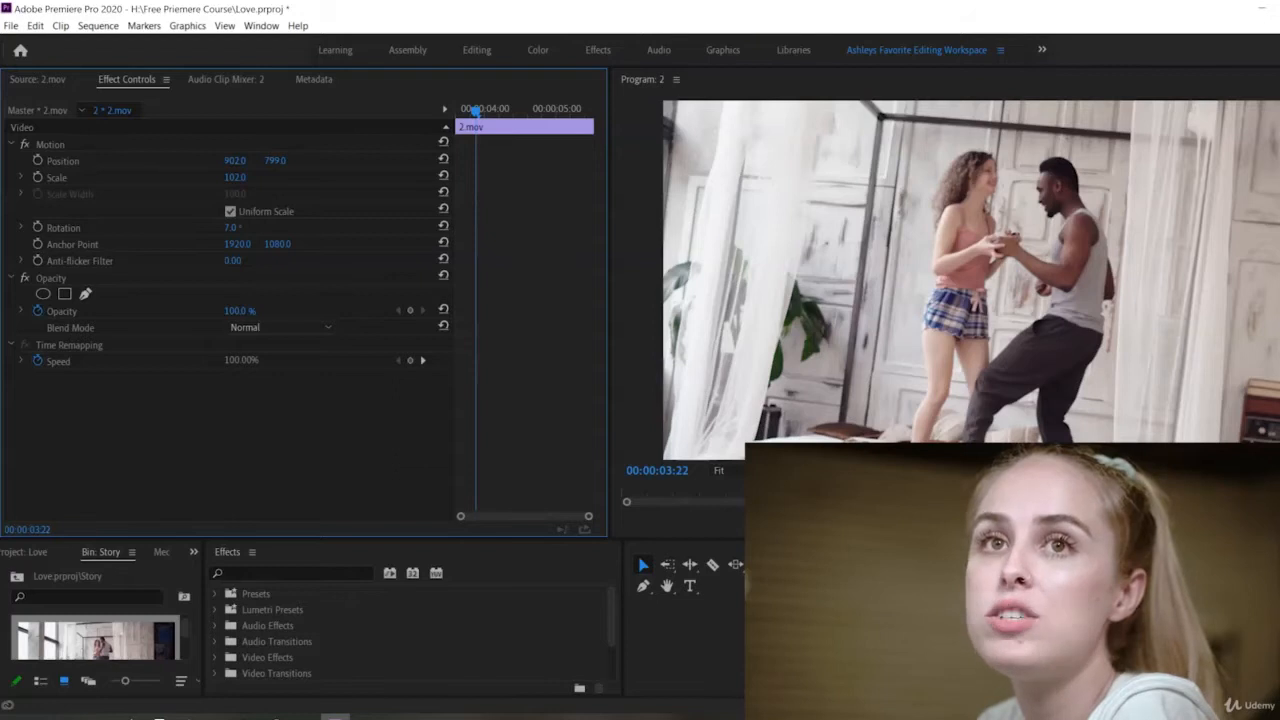
pyautogui.click(274, 230)
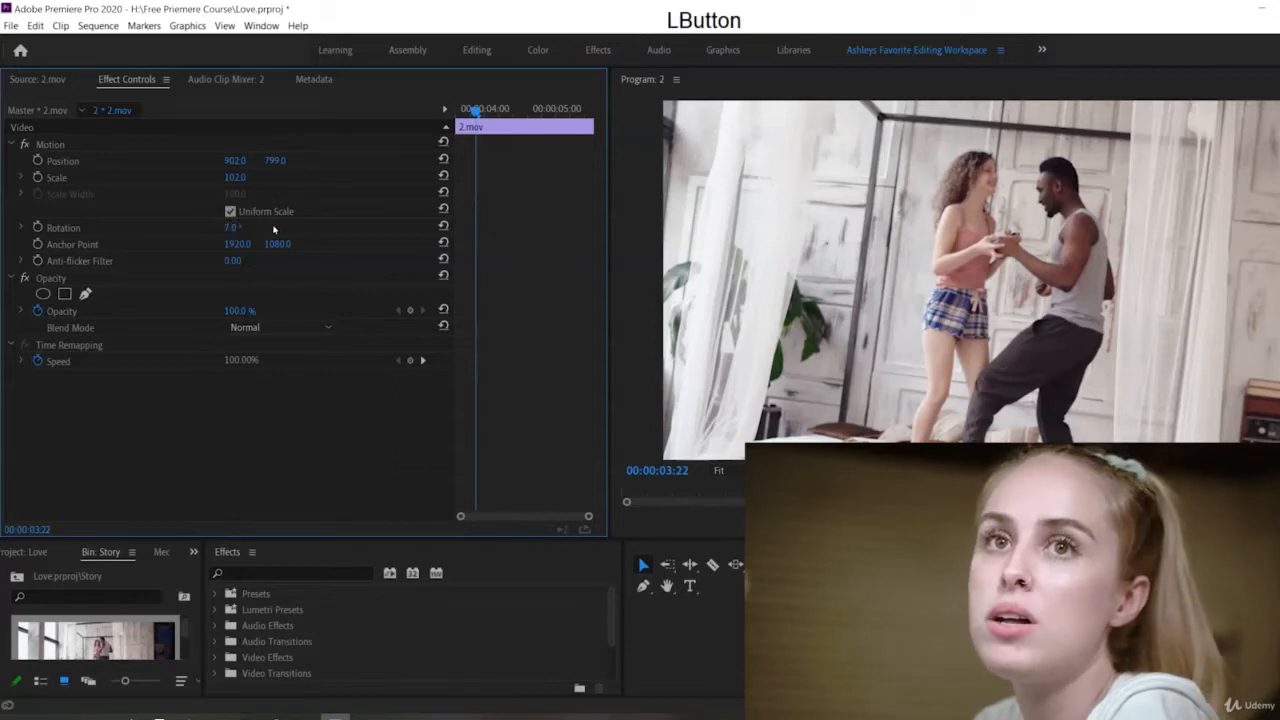
pyautogui.click(240, 178)
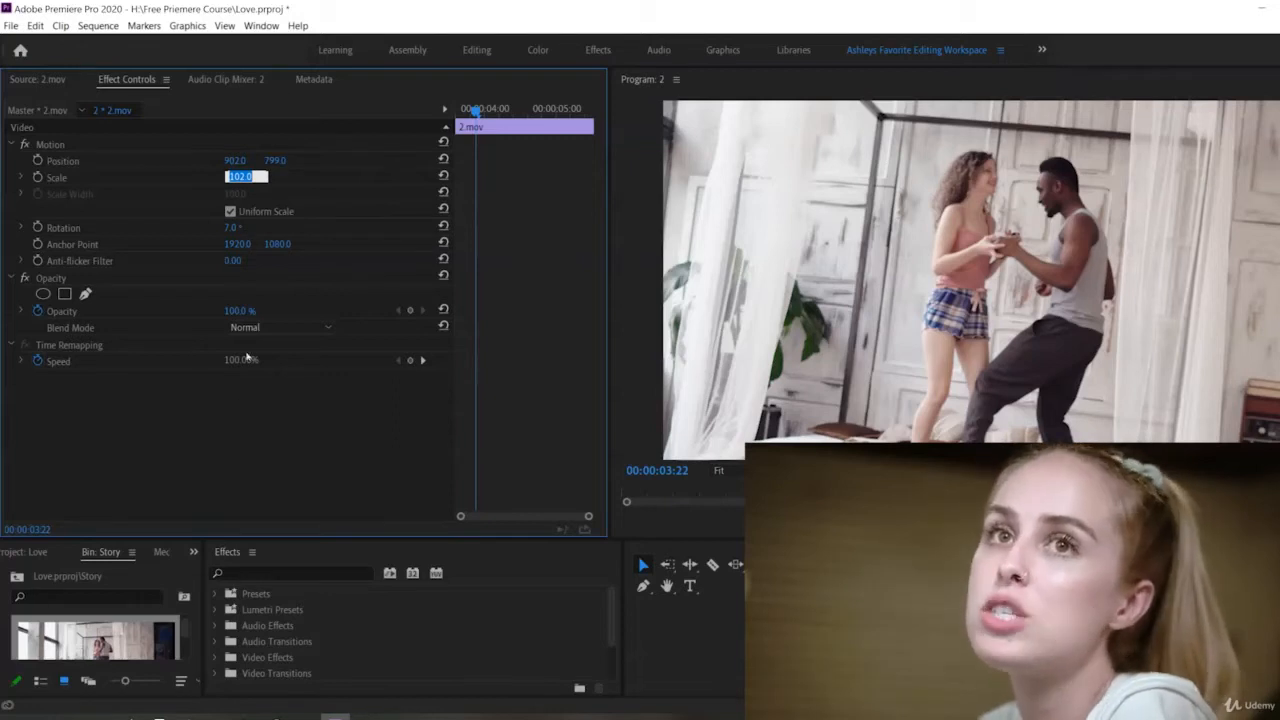
pyautogui.click(280, 176)
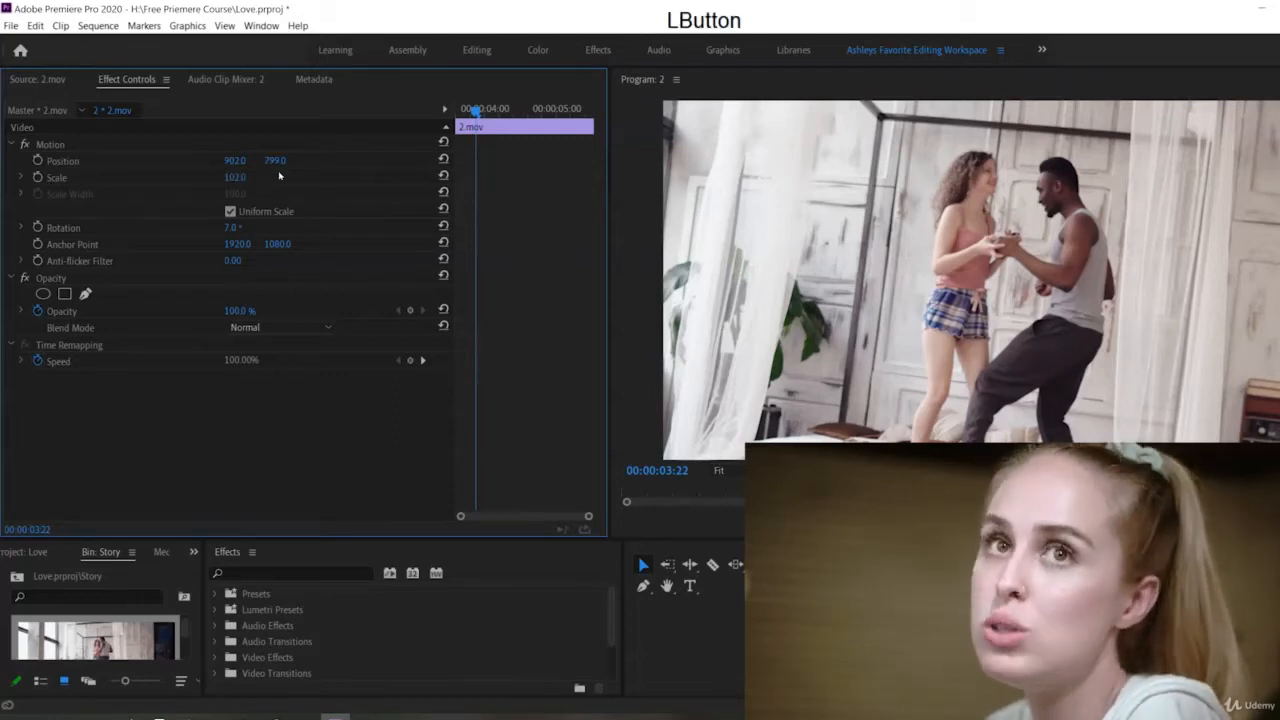
pyautogui.click(232, 228)
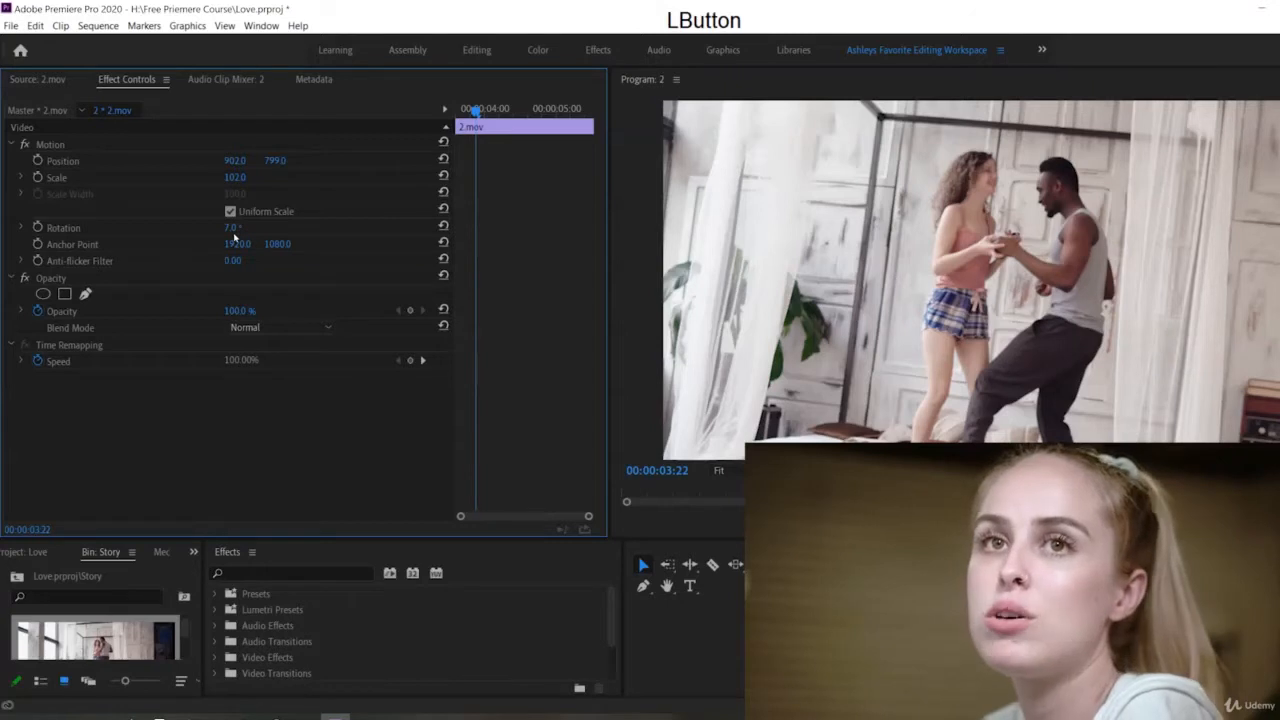
# Step: Reset the rotation and position of 2.mov to their defaults and set its scale to 50
pyautogui.click(438, 228)
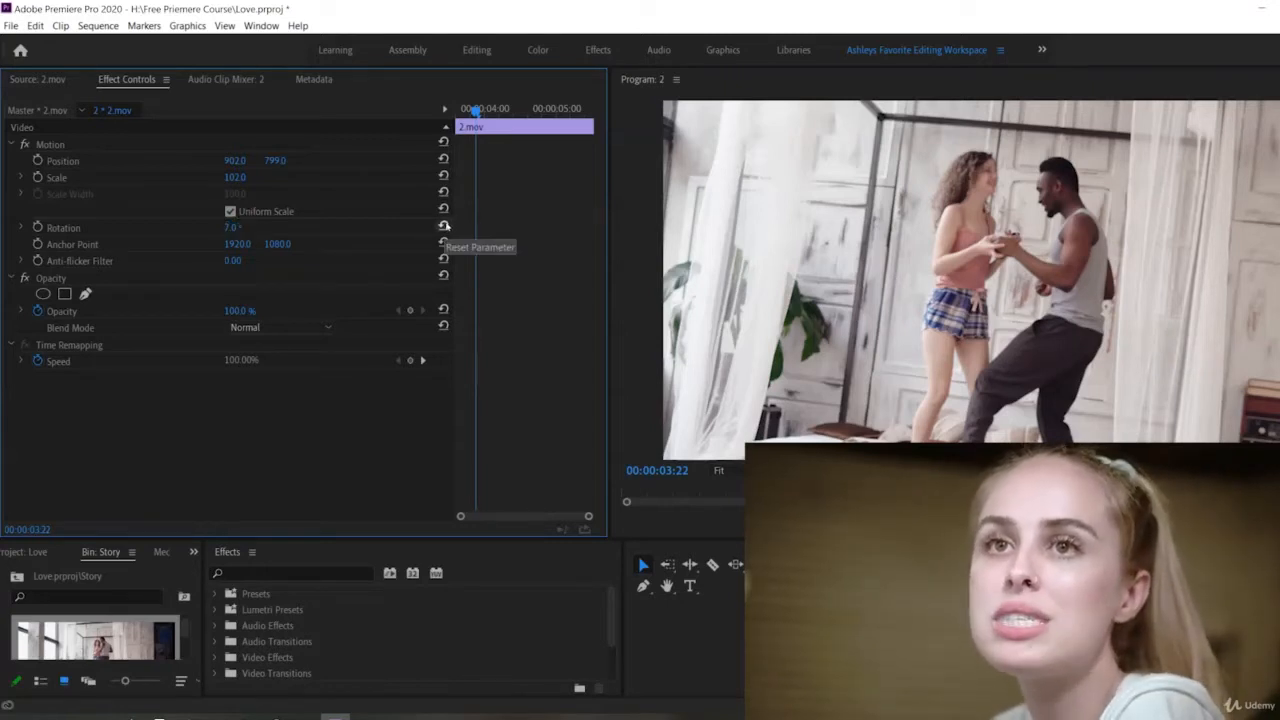
pyautogui.click(443, 226)
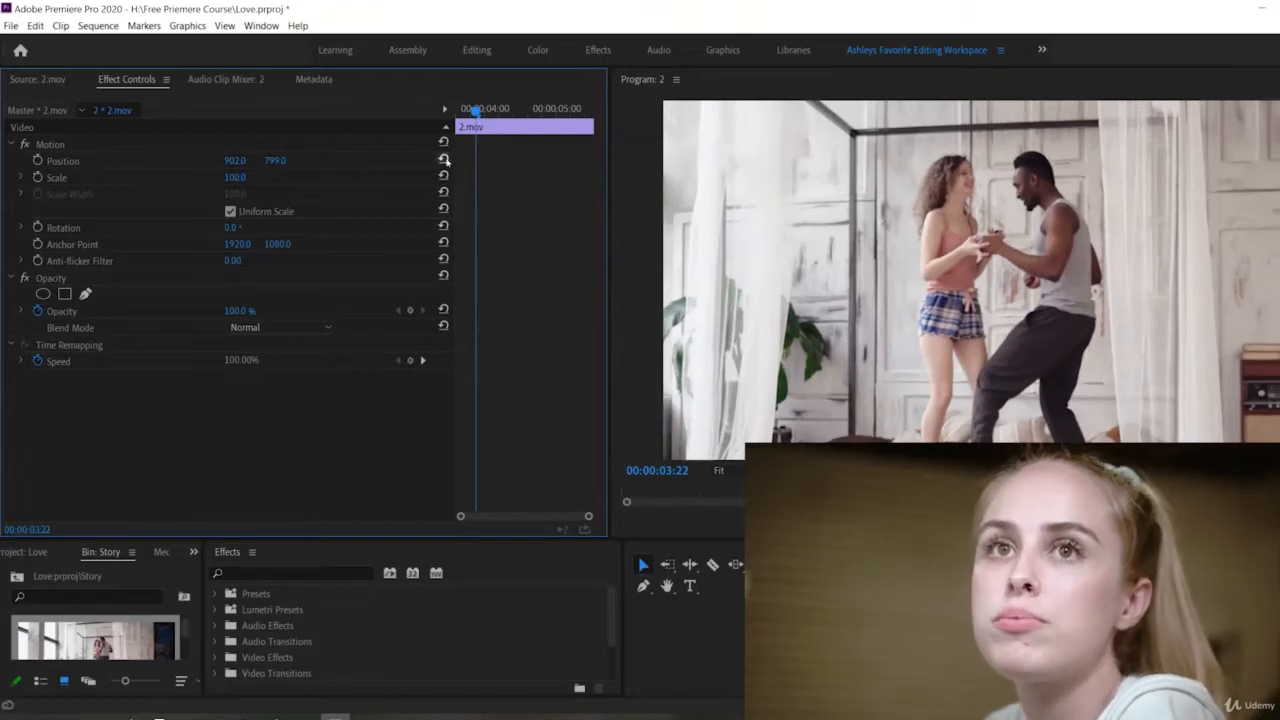
pyautogui.click(445, 158)
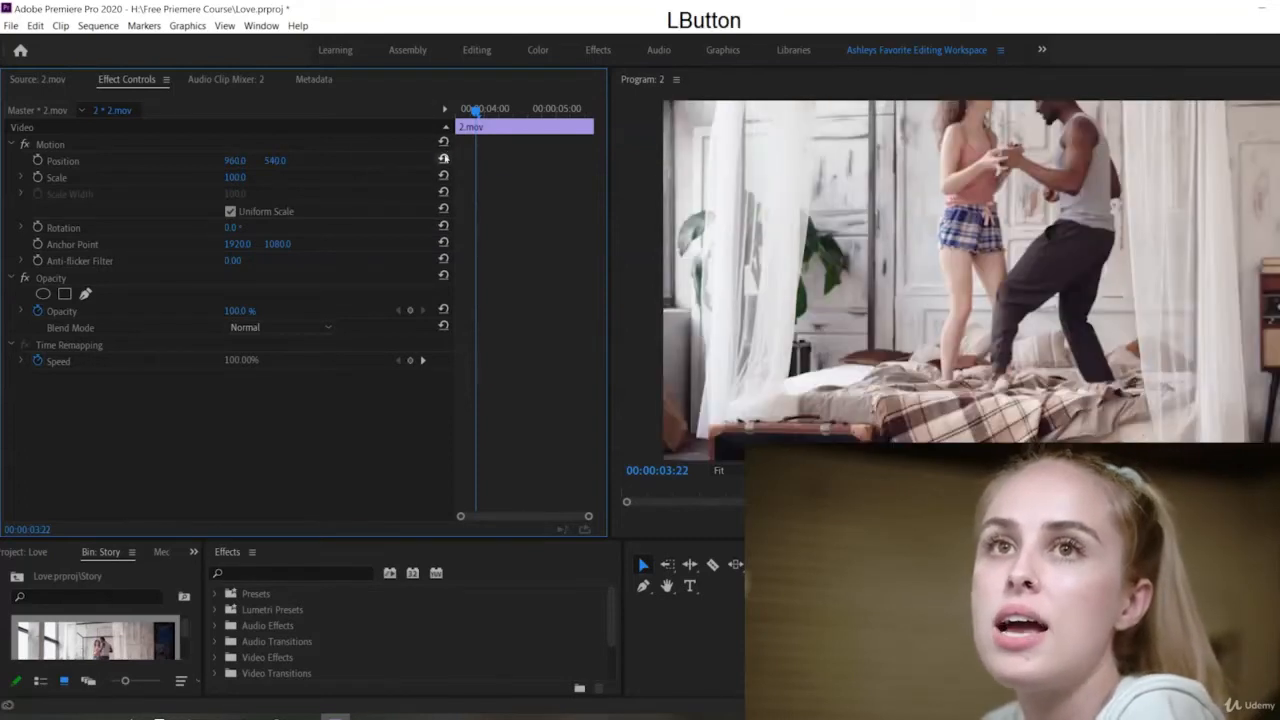
pyautogui.click(240, 175)
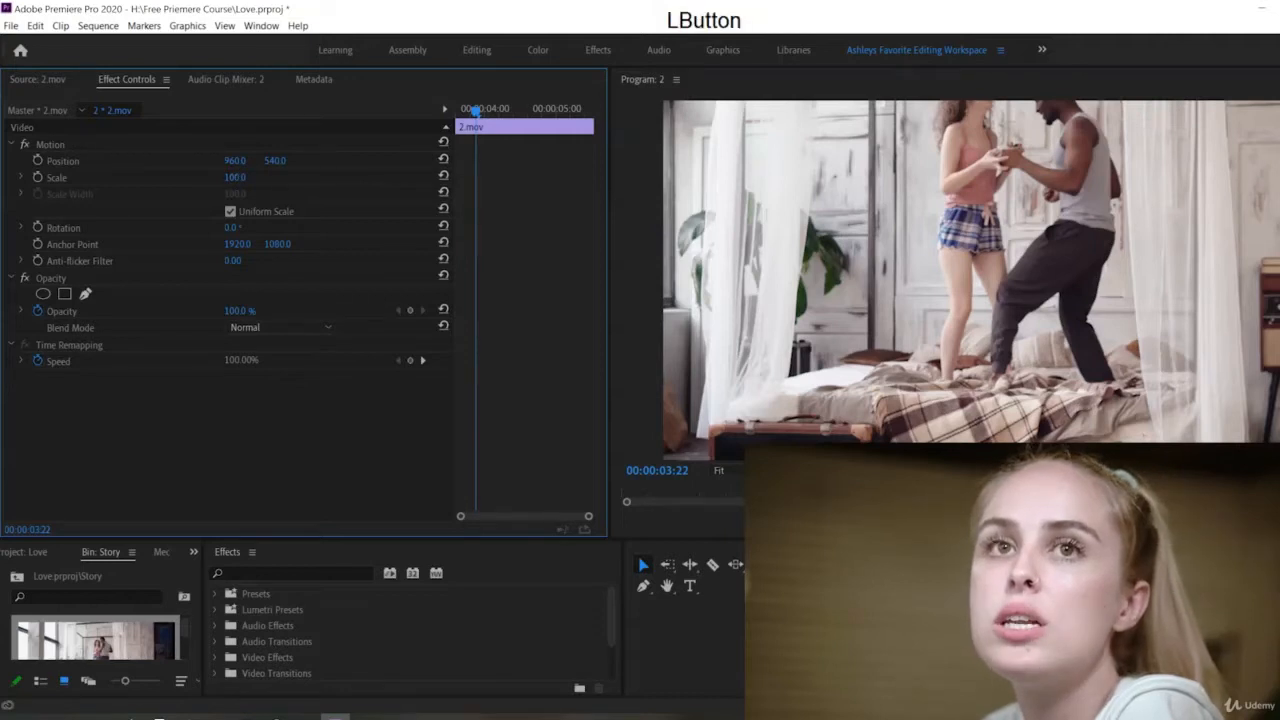
pyautogui.write('50')
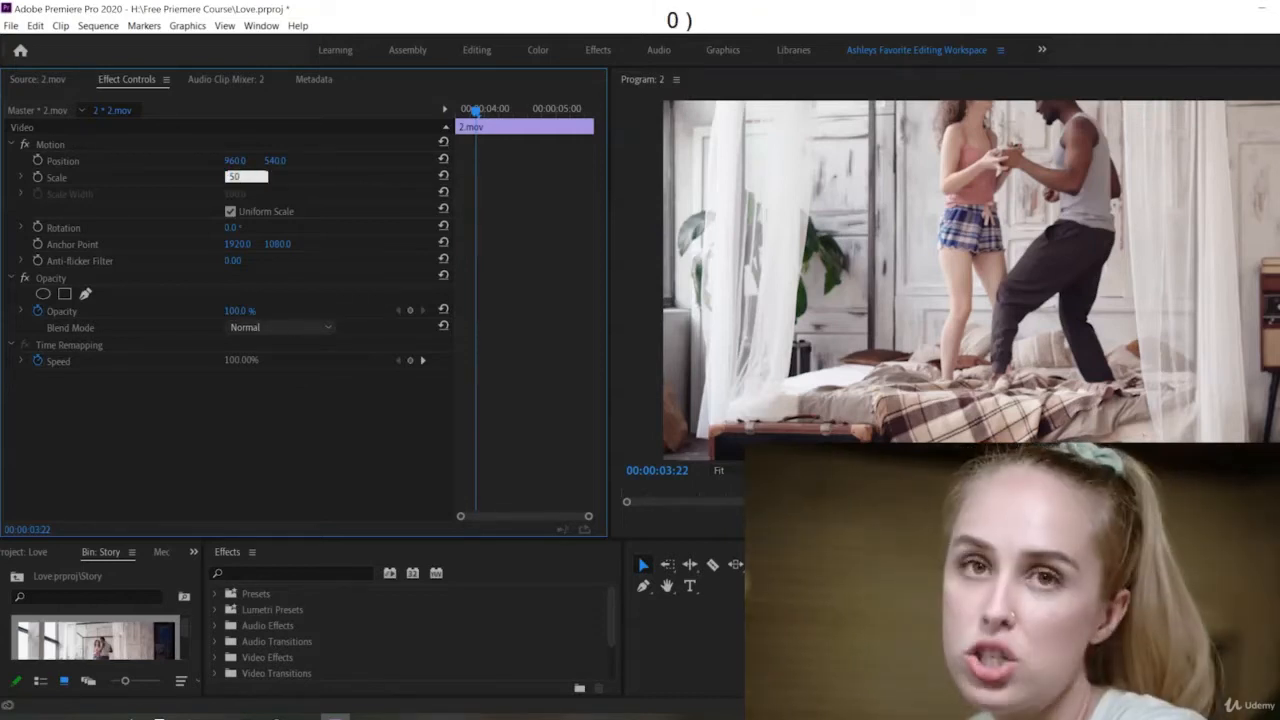
pyautogui.press('Return')
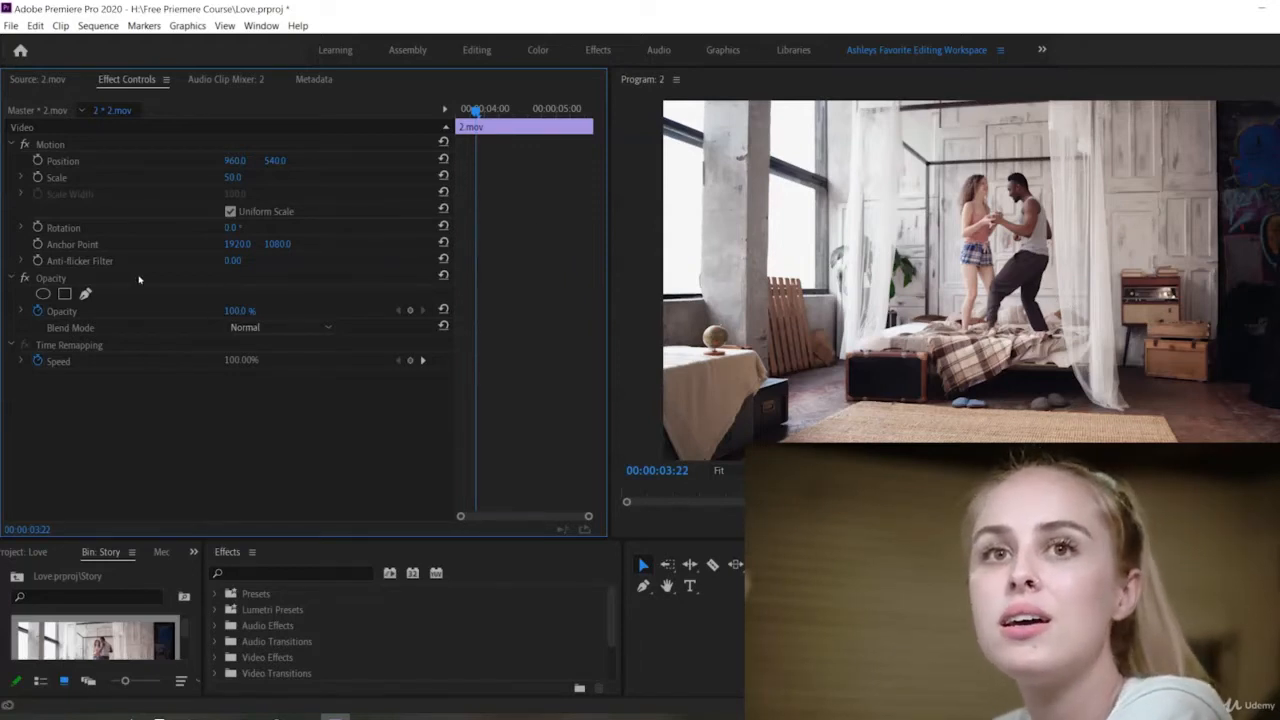
# Step: Give the lower workspace area more height and widen the Story bin to show more of its clips
pyautogui.click(58, 277)
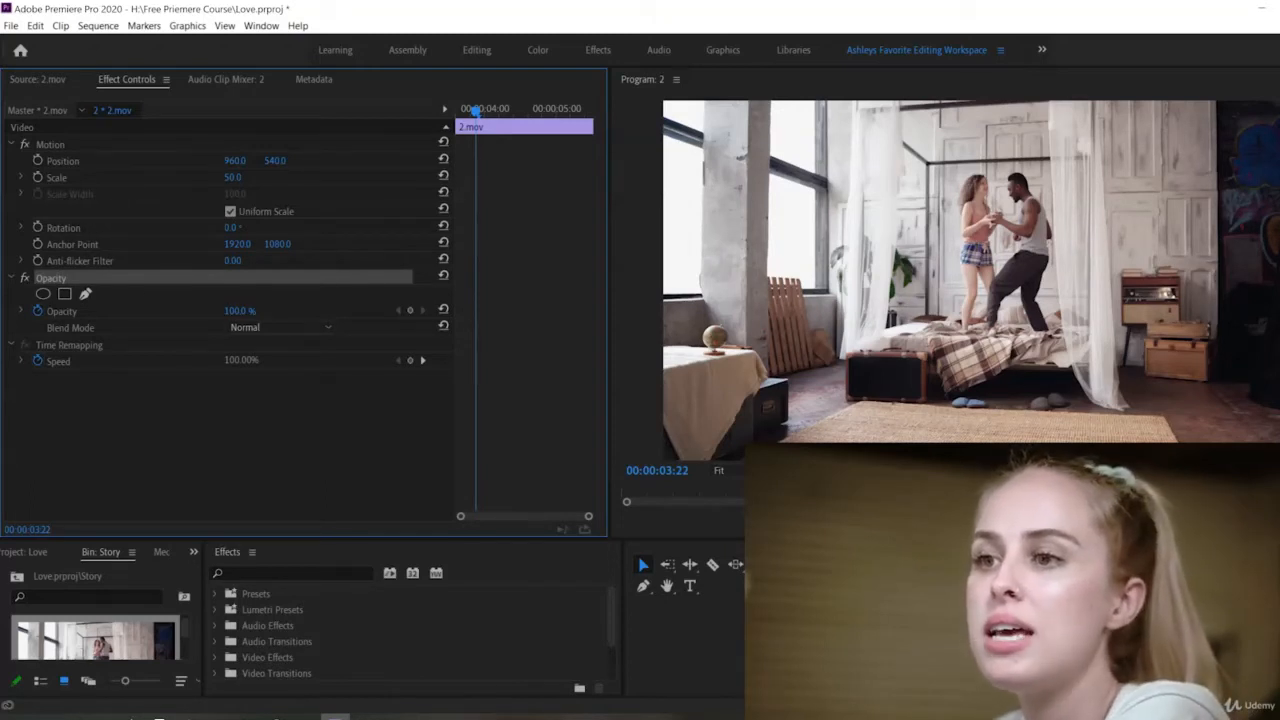
pyautogui.moveTo(226, 539); pyautogui.dragTo(226, 453)
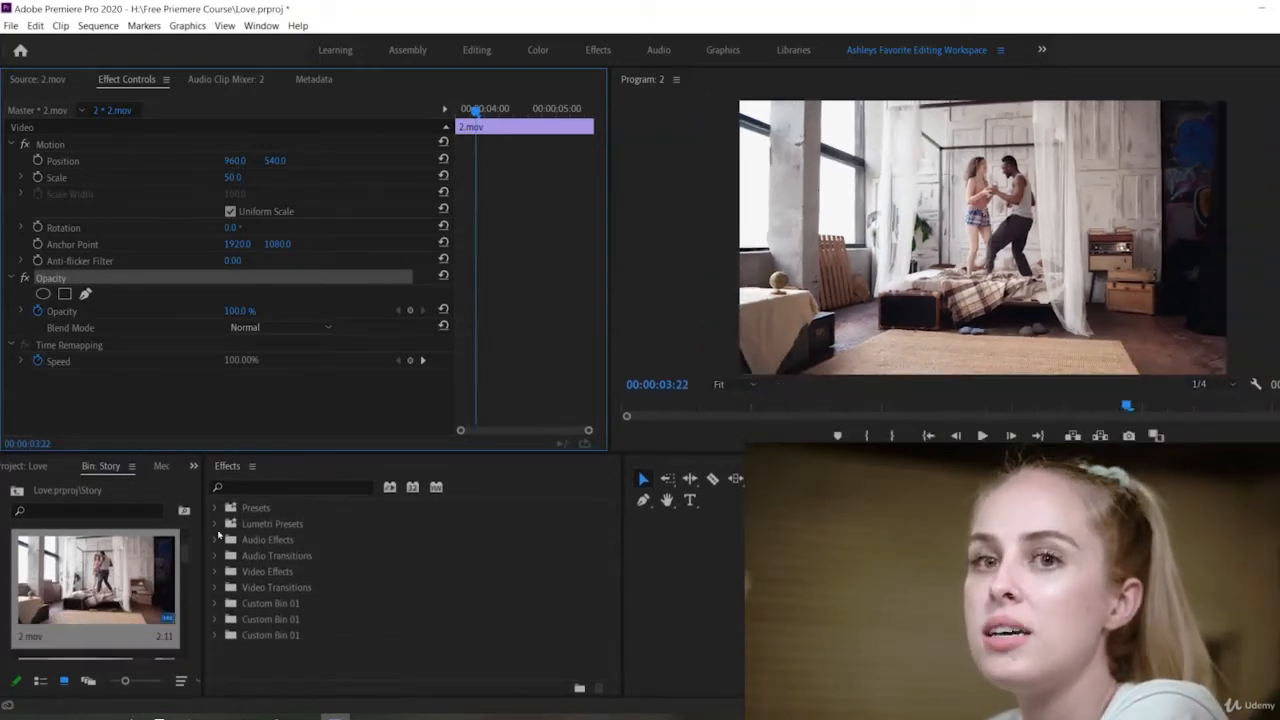
pyautogui.moveTo(203, 540); pyautogui.dragTo(588, 540)
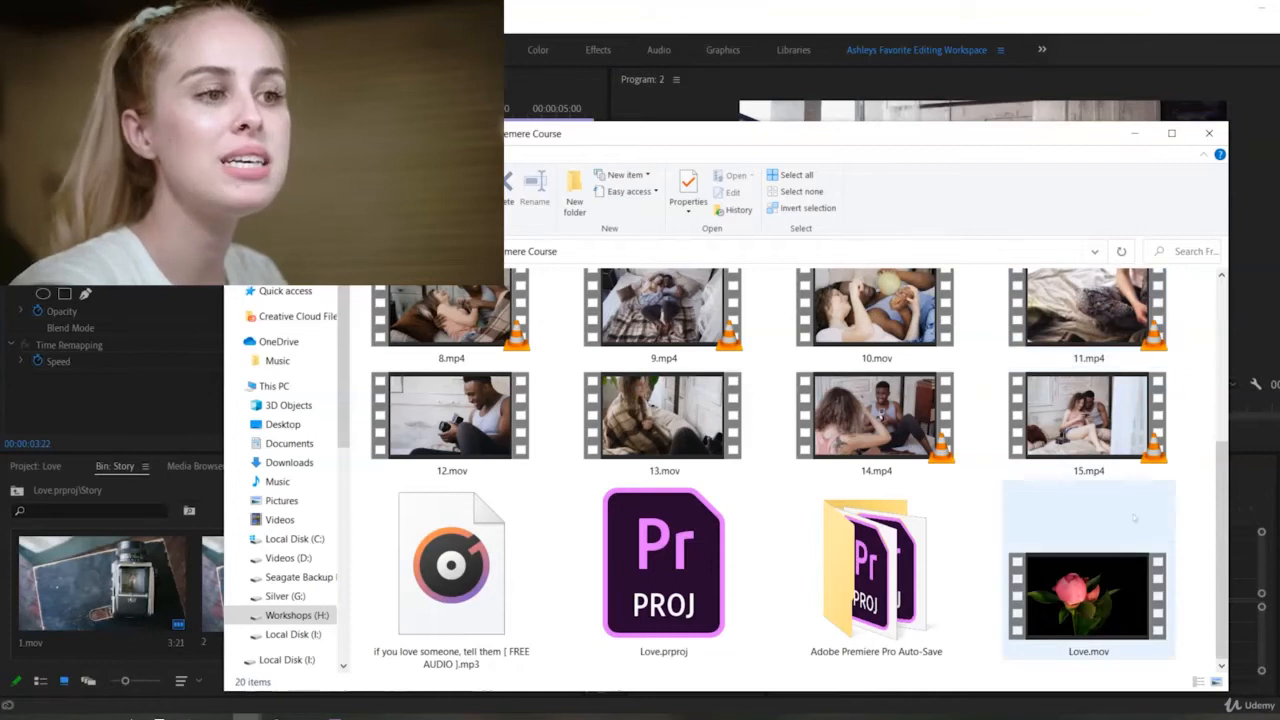
# Step: Import Love.mov from the course folder into the Story bin and place it on track V2 overlapping 1.mov and 2.mov
pyautogui.moveTo(1134, 518); pyautogui.dragTo(176, 628)
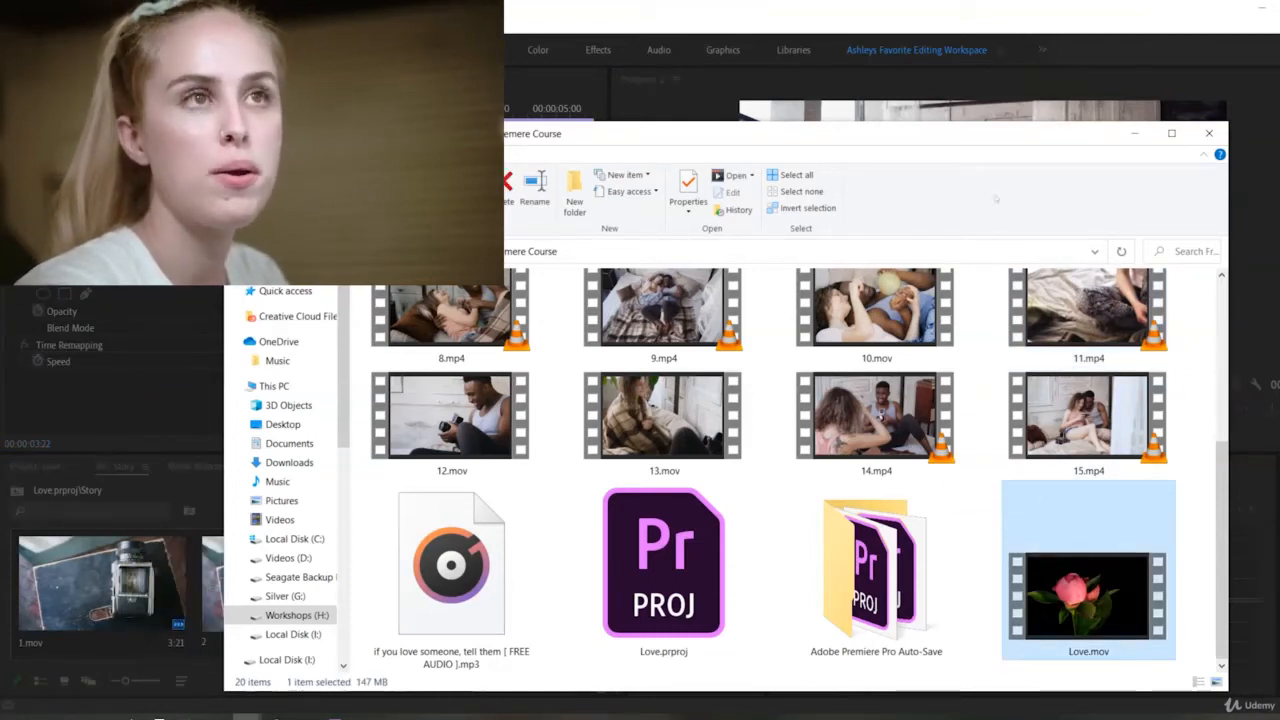
pyautogui.click(1151, 139)
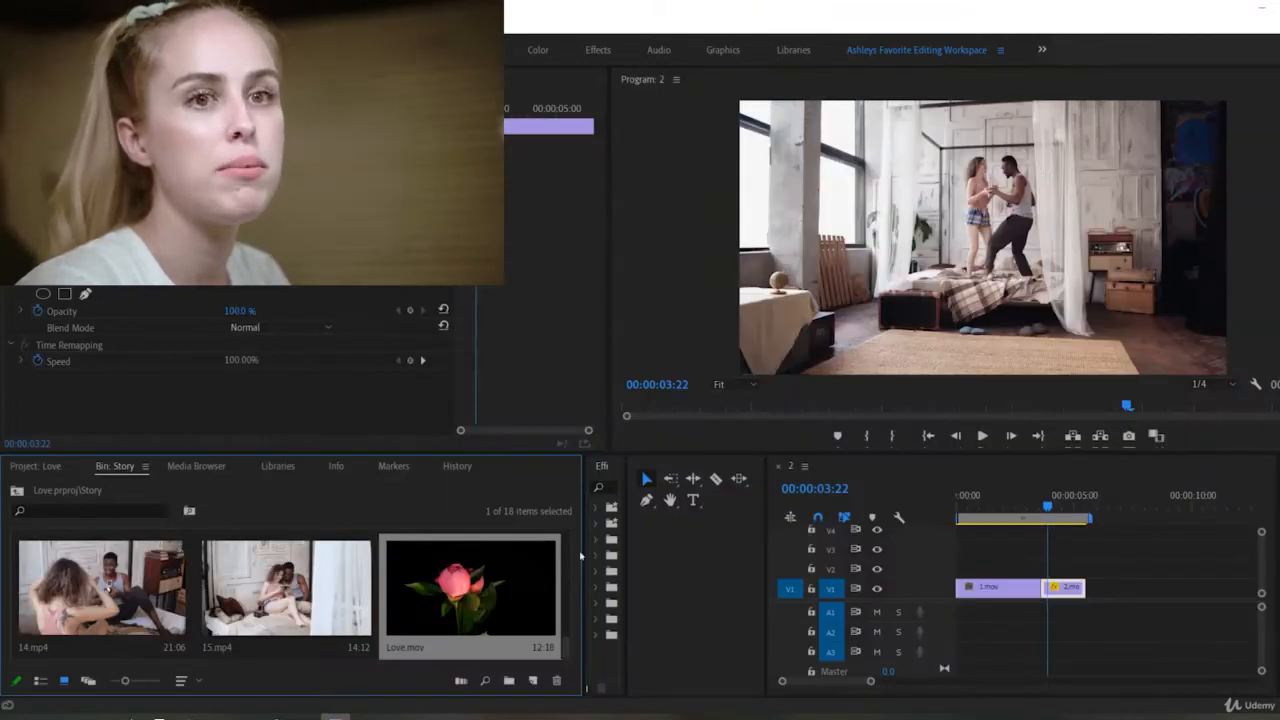
pyautogui.moveTo(470, 592); pyautogui.dragTo(1051, 576)
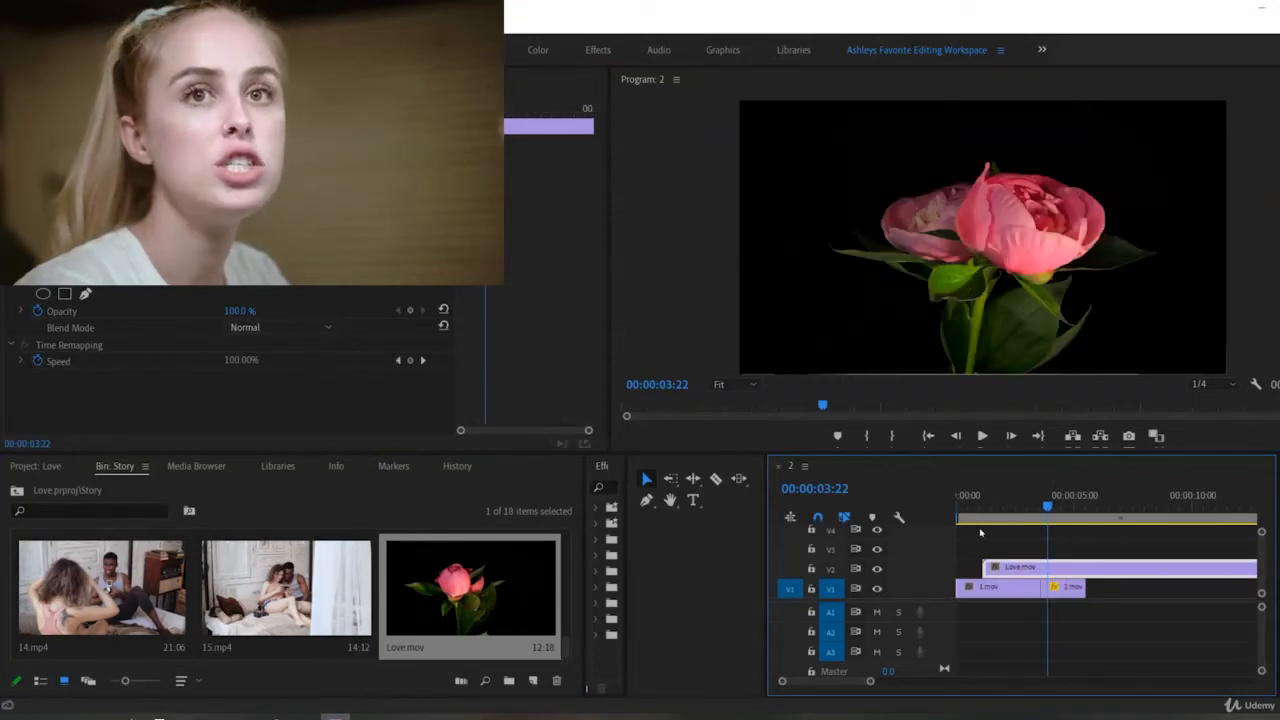
# Step: Set the blend mode of the Love.mov clip on V2 to Screen
pyautogui.click(1016, 569)
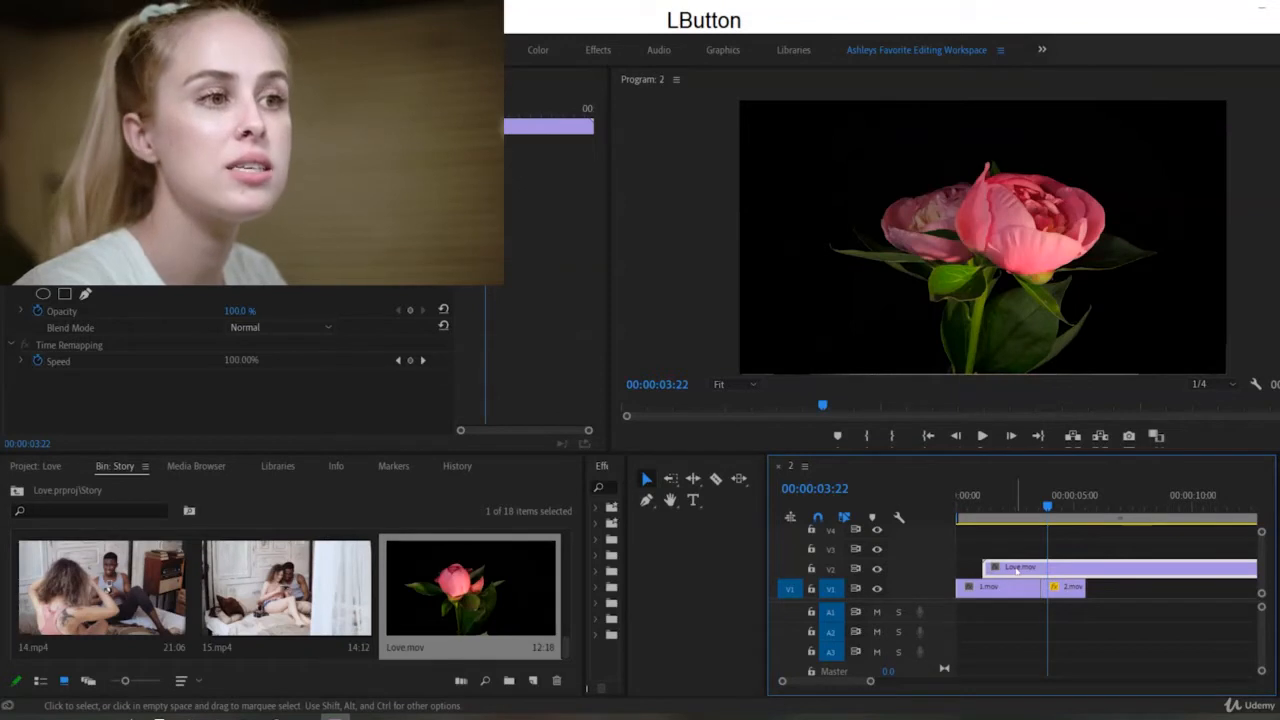
pyautogui.click(263, 332)
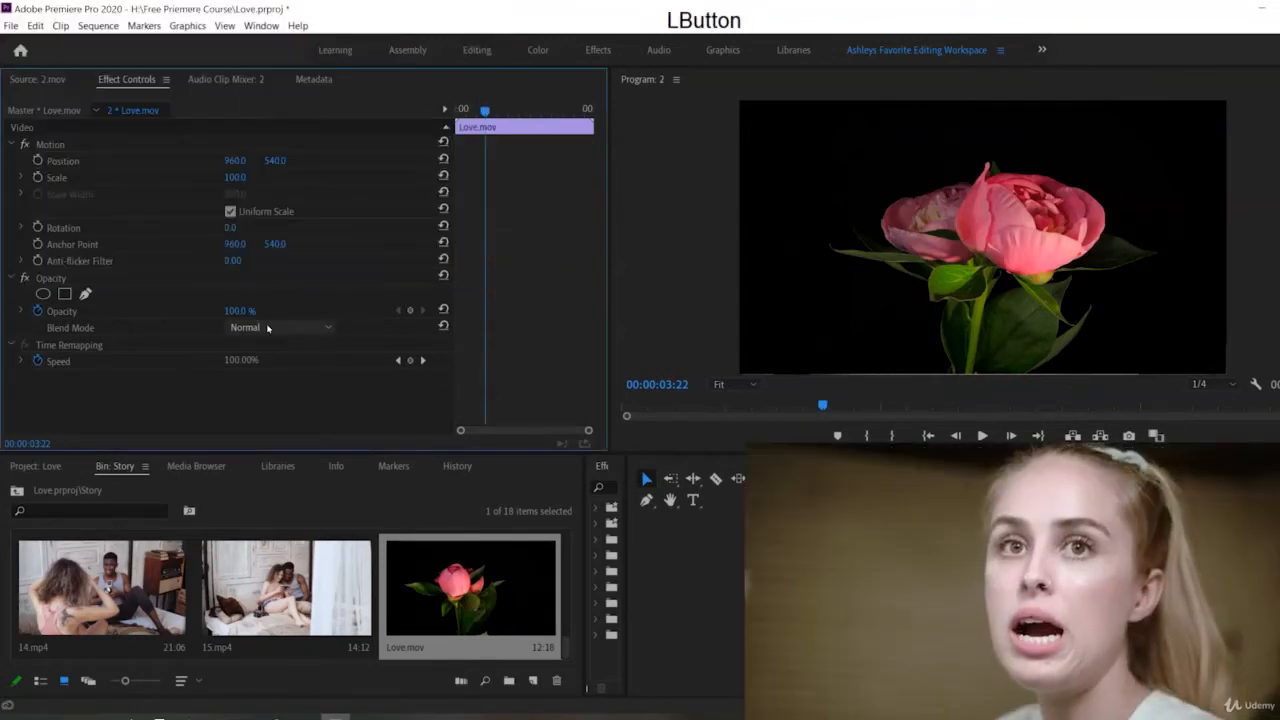
pyautogui.click(267, 327)
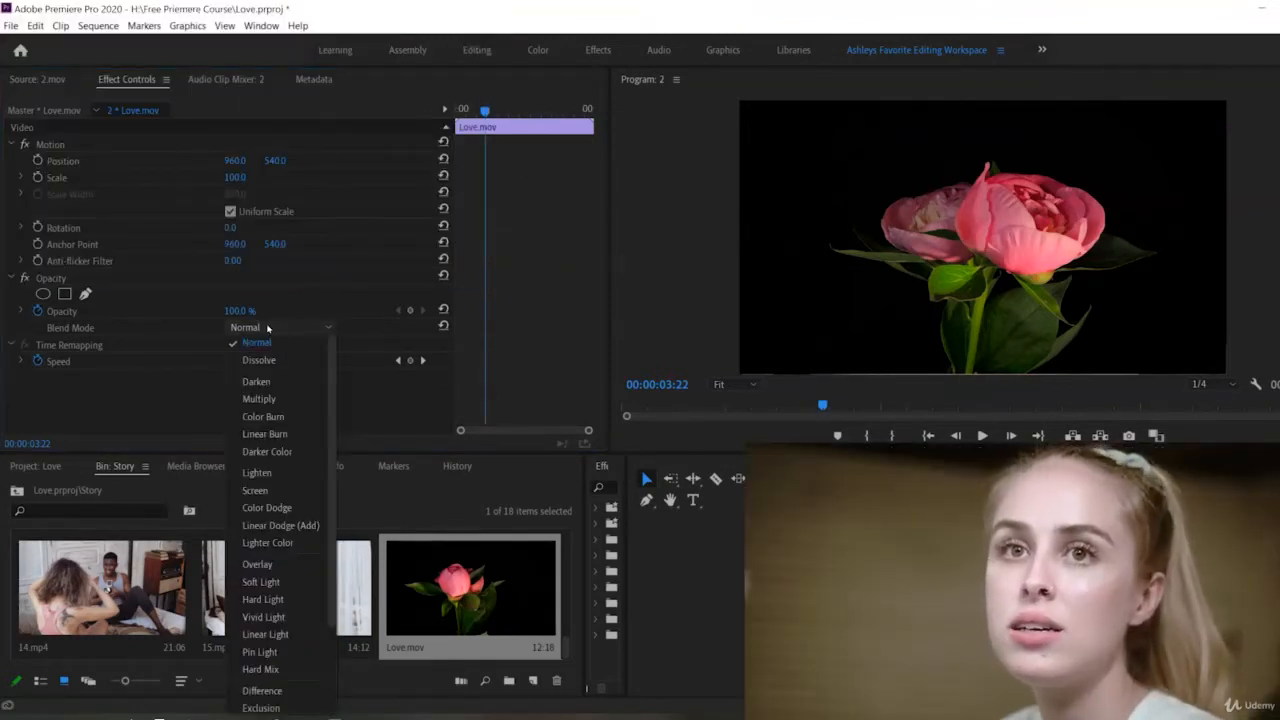
pyautogui.click(254, 490)
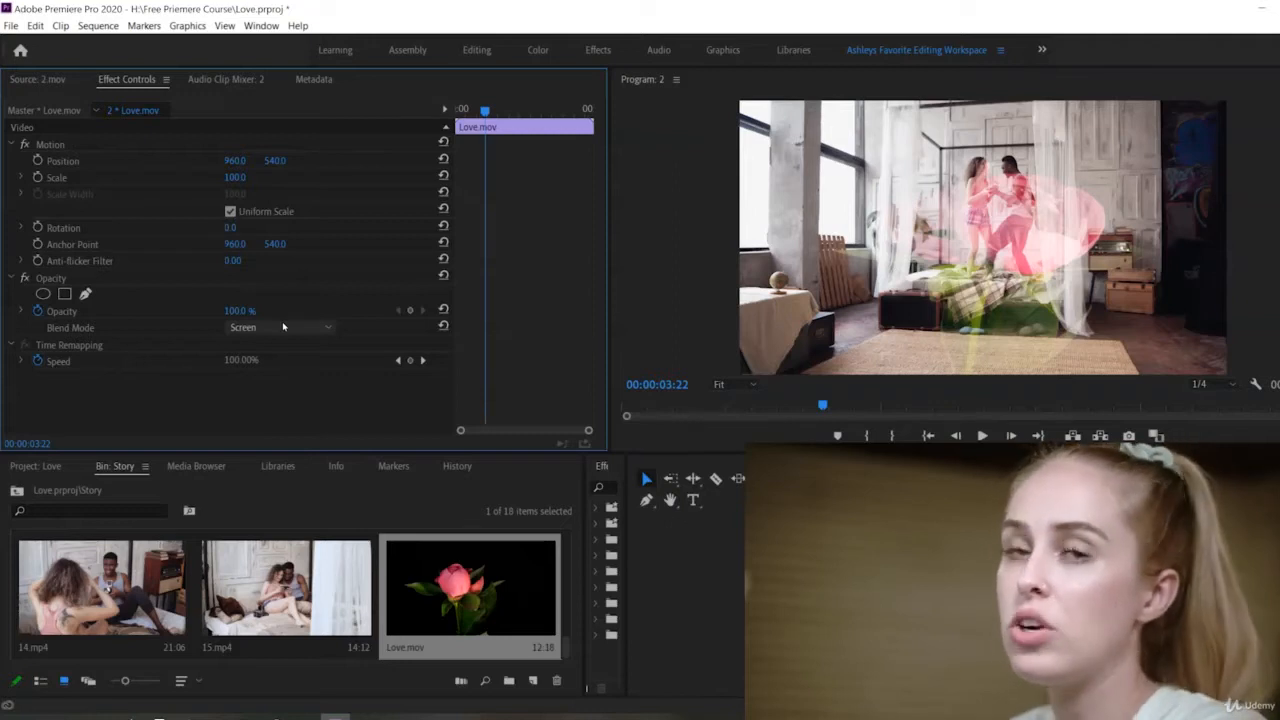
# Step: Try the Lighten blend mode on Love.mov and change it to Darker Color
pyautogui.click(283, 327)
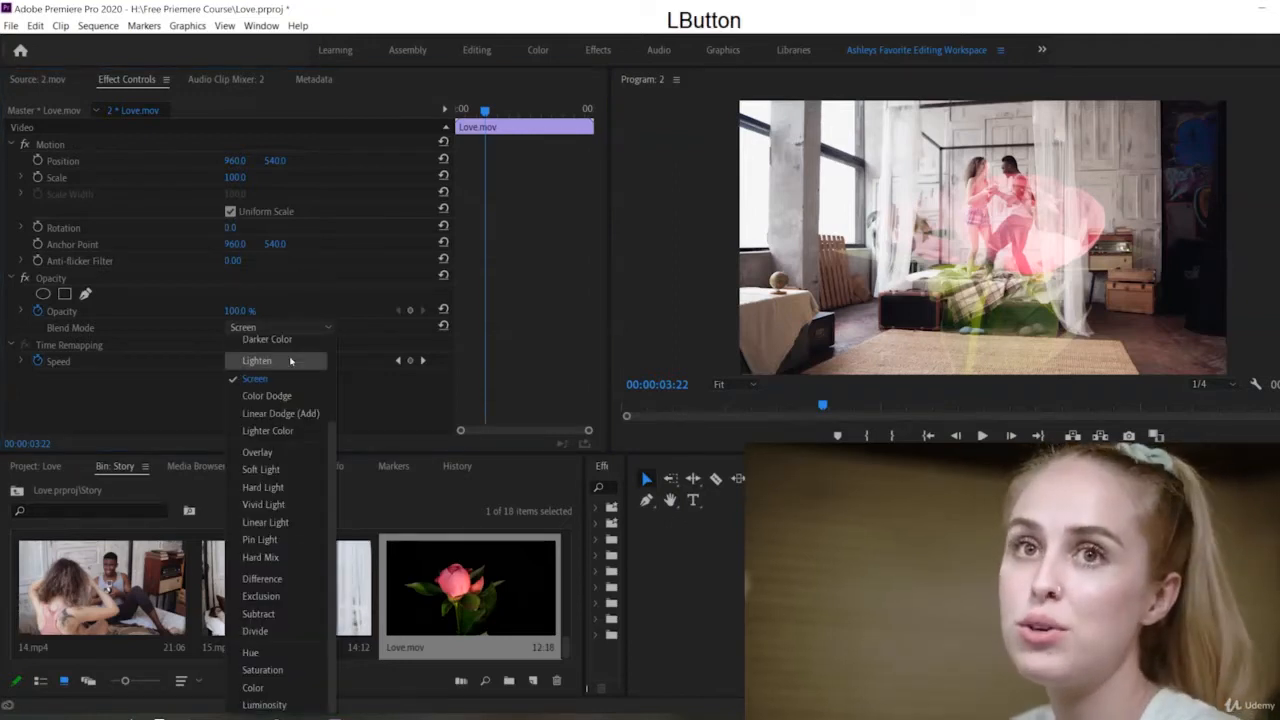
pyautogui.click(291, 362)
pyautogui.click(283, 327)
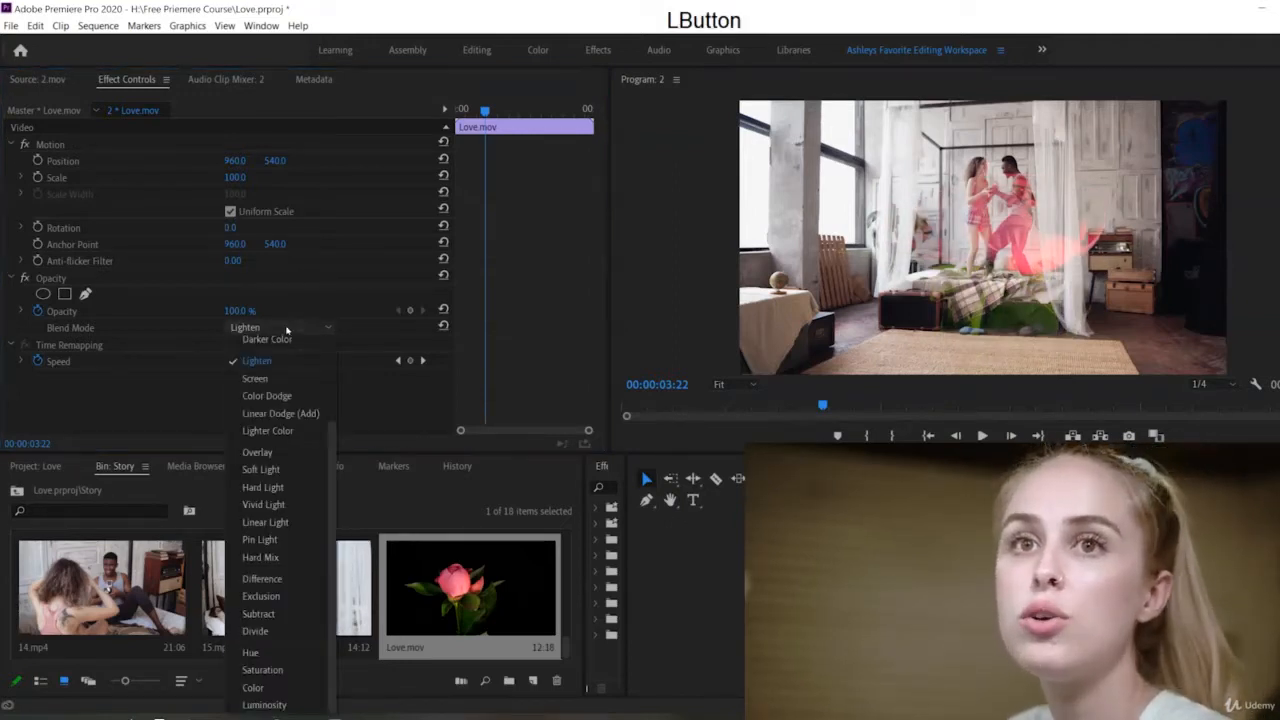
pyautogui.click(286, 346)
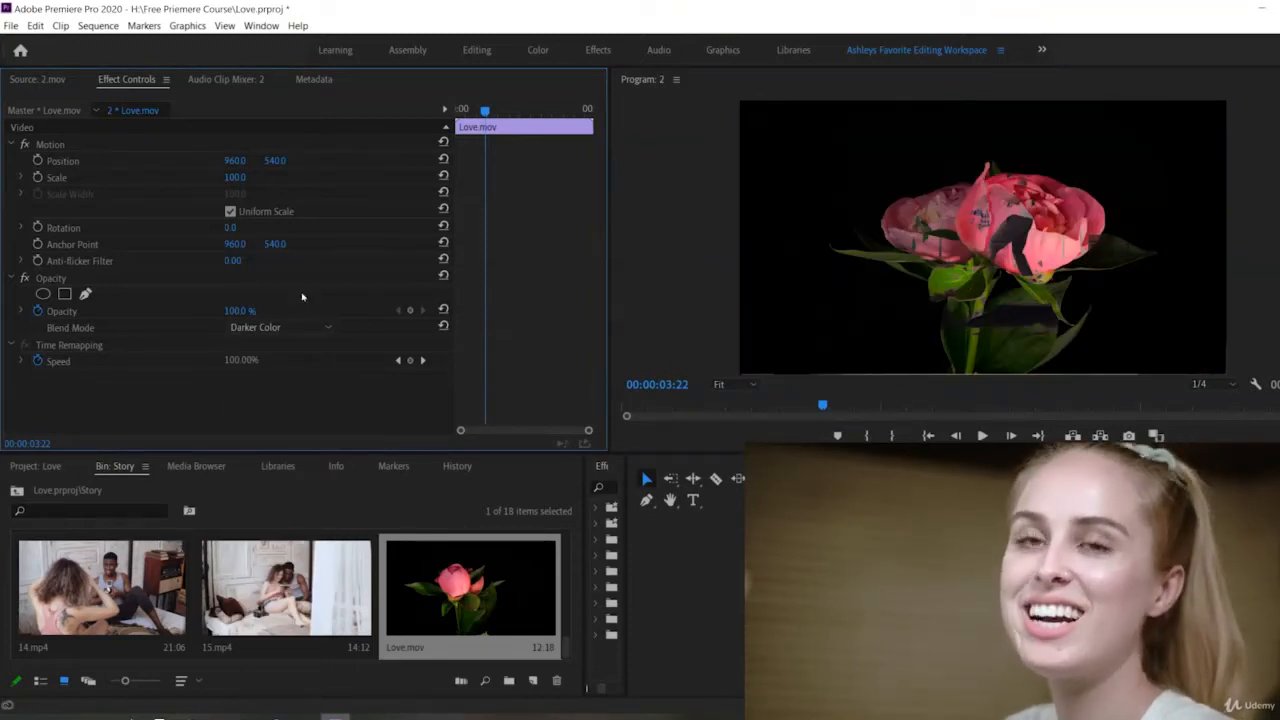
# Step: Try the Soft Light blend mode on the Love.mov clip and set it to Screen
pyautogui.click(290, 327)
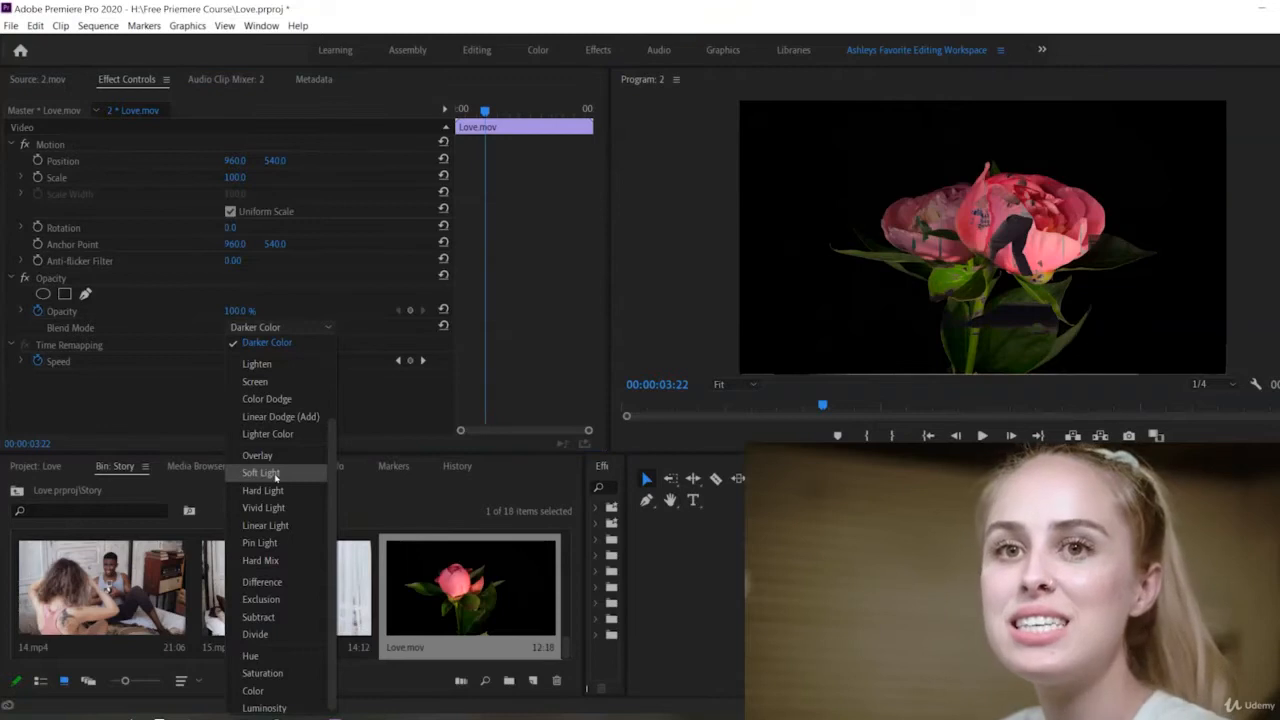
pyautogui.click(250, 472)
pyautogui.click(271, 328)
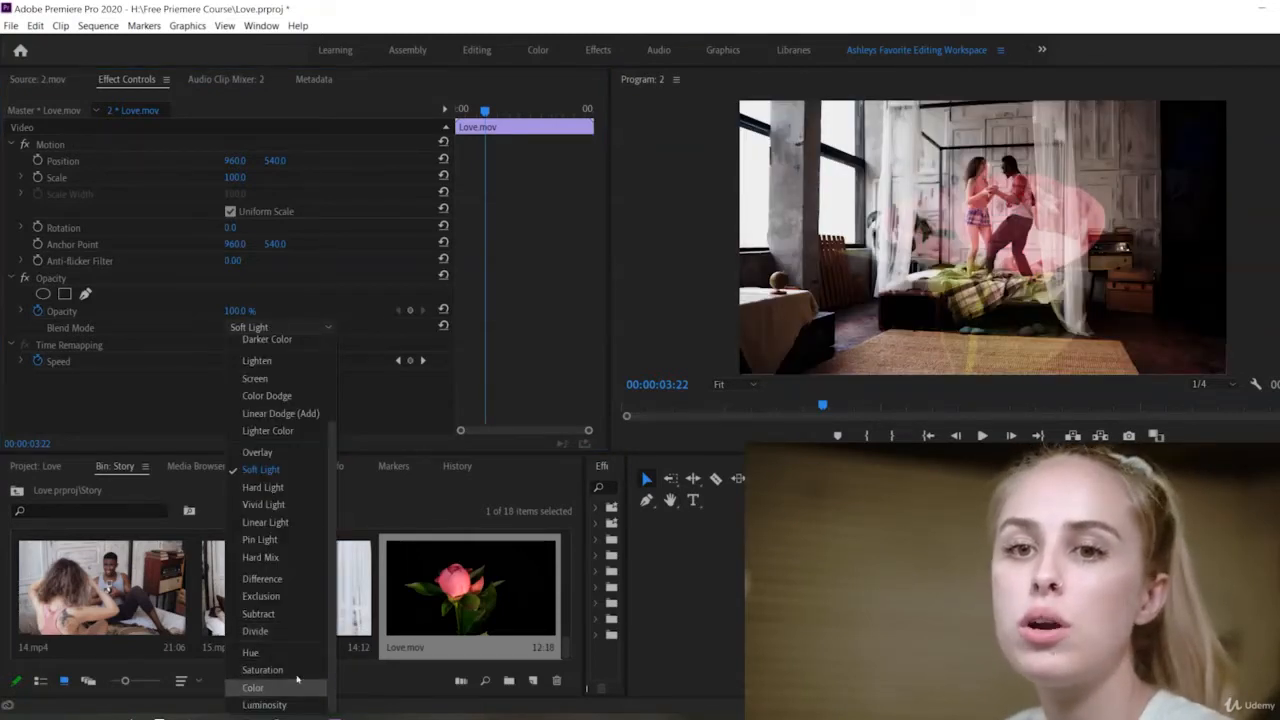
pyautogui.scroll(2, 283, 452)
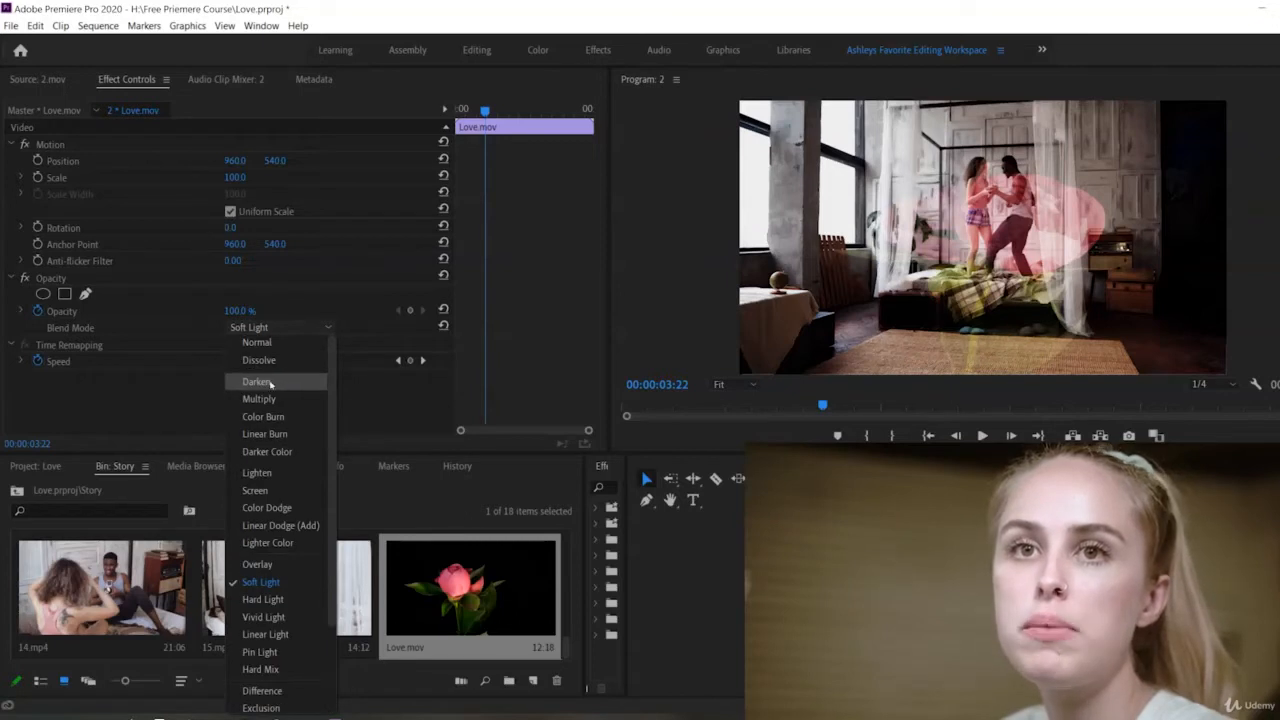
pyautogui.click(272, 491)
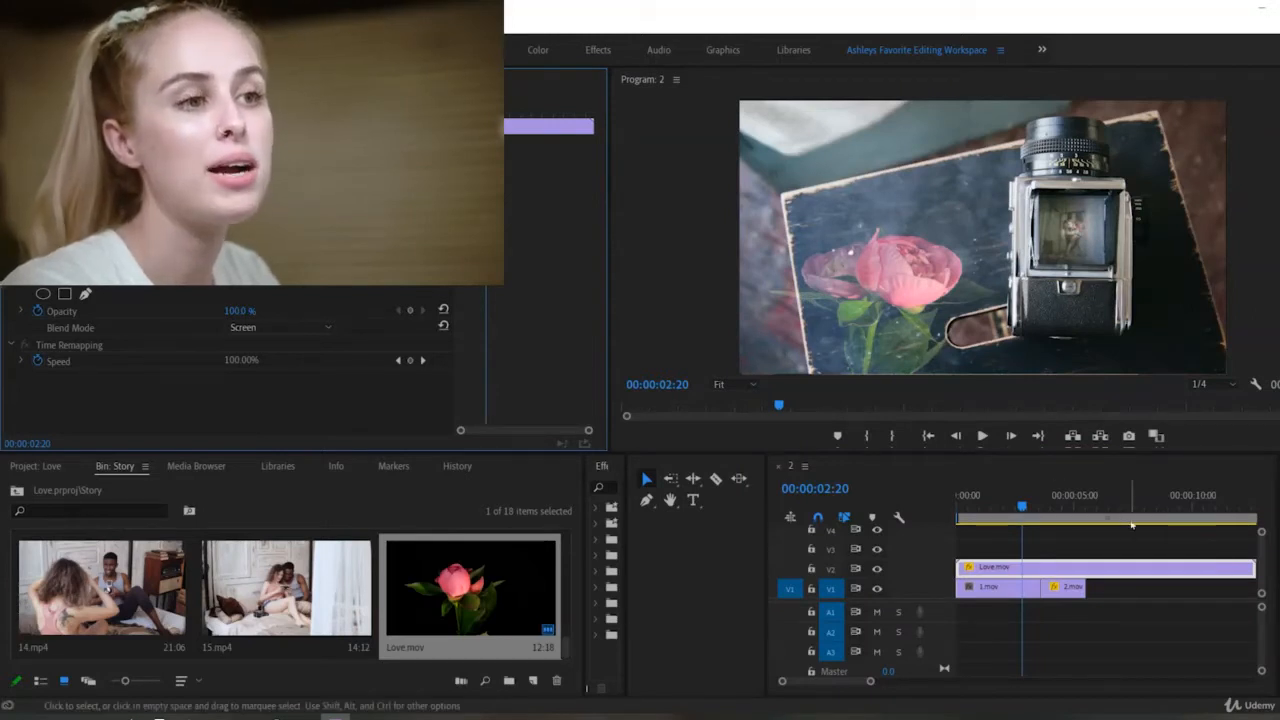
# Step: Hide and show track V1, try the Normal blend mode on Love.mov and undo that blend change
pyautogui.click(877, 589)
pyautogui.click(877, 589)
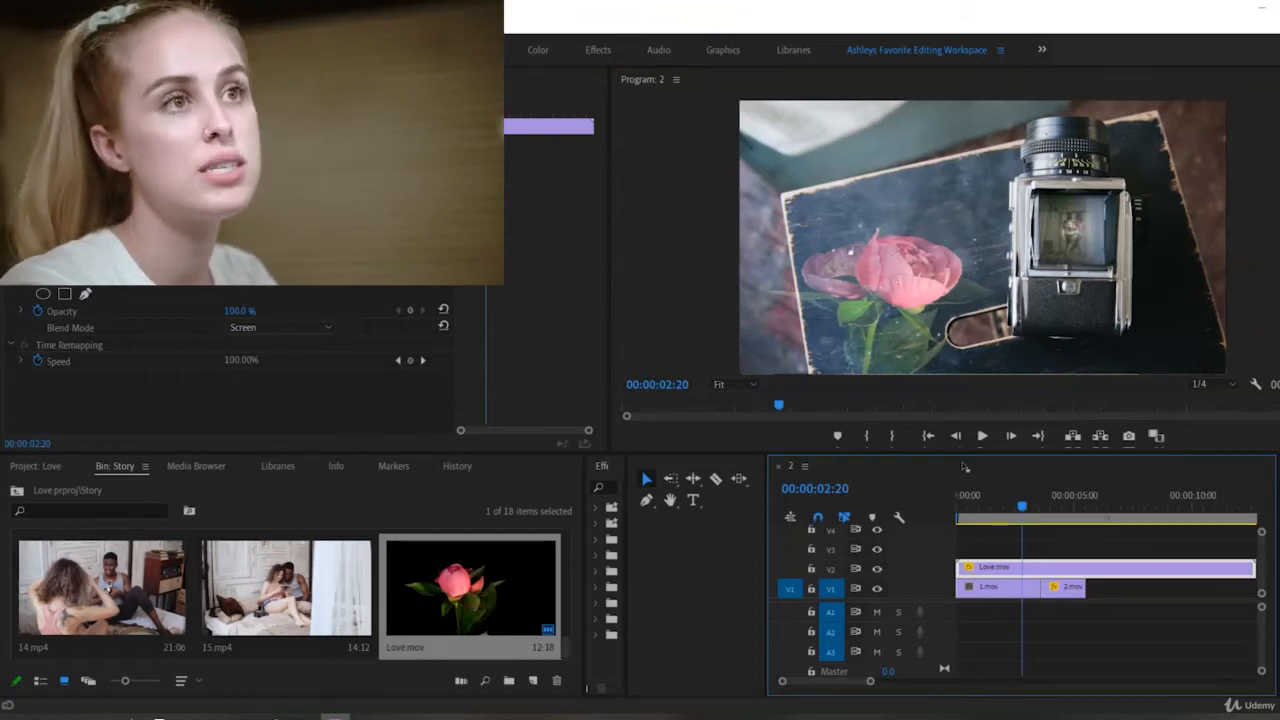
pyautogui.click(250, 327)
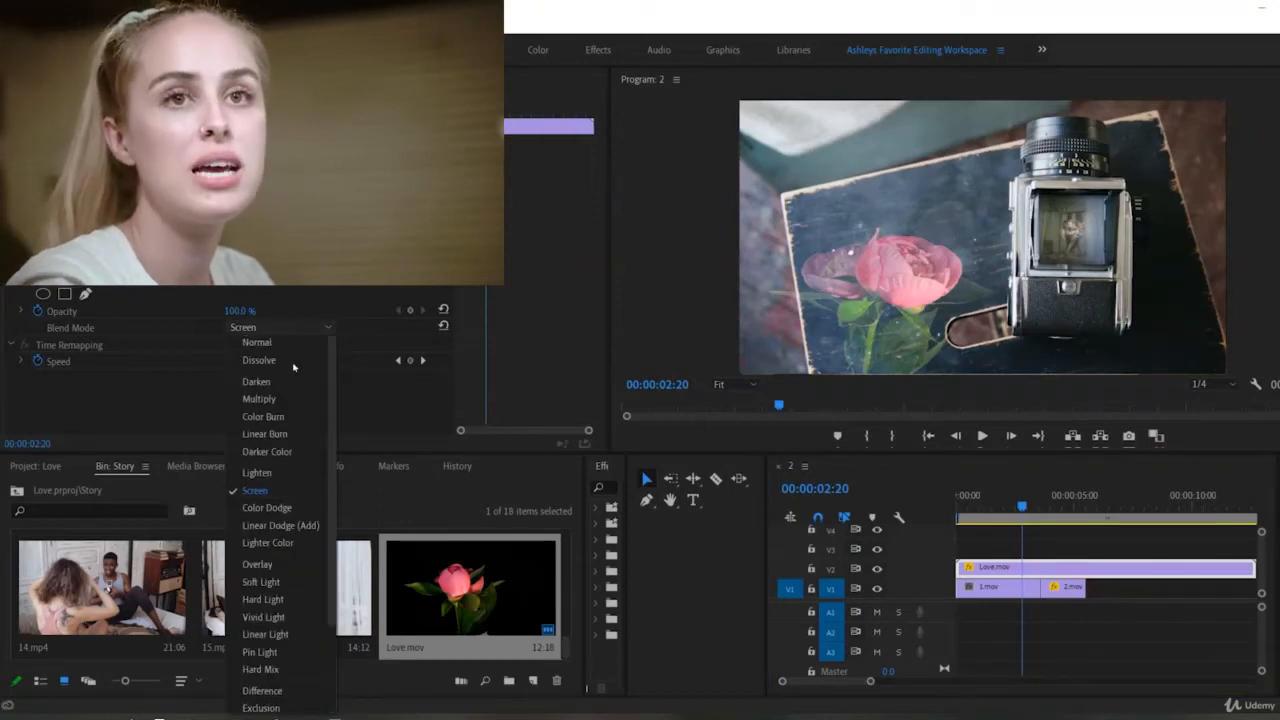
pyautogui.click(256, 342)
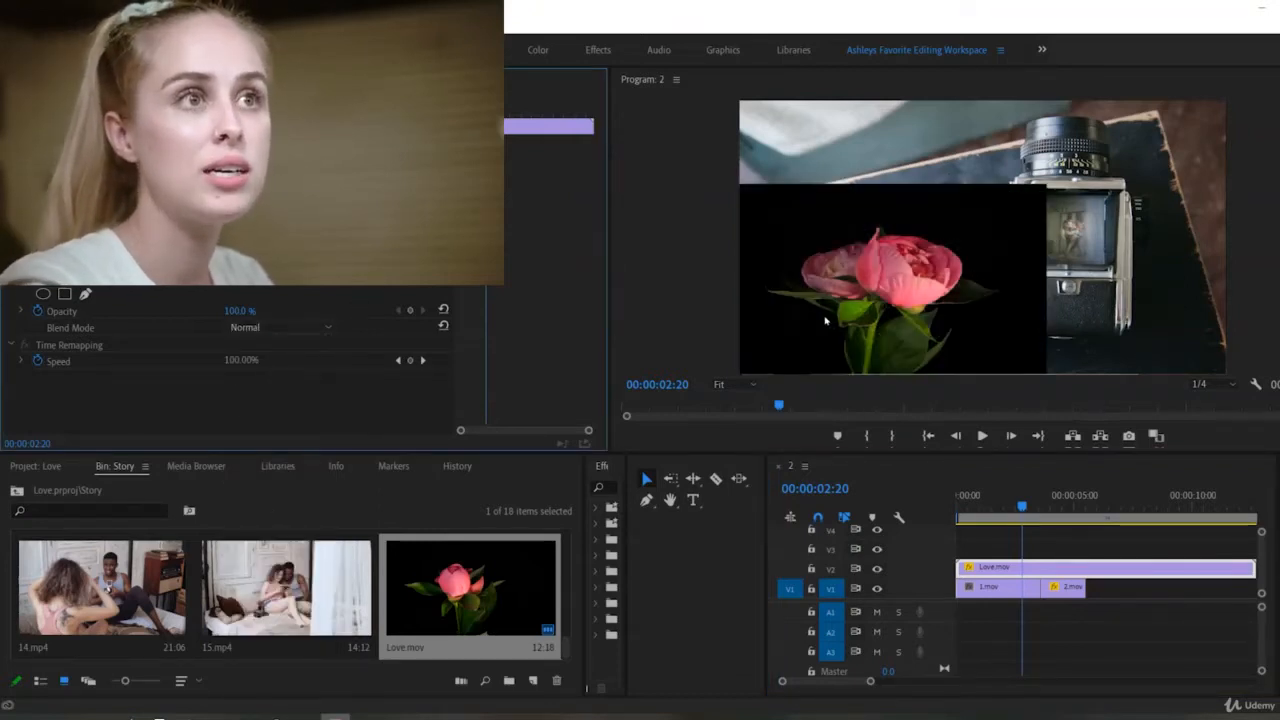
pyautogui.hotkey('ctrl', 'z')
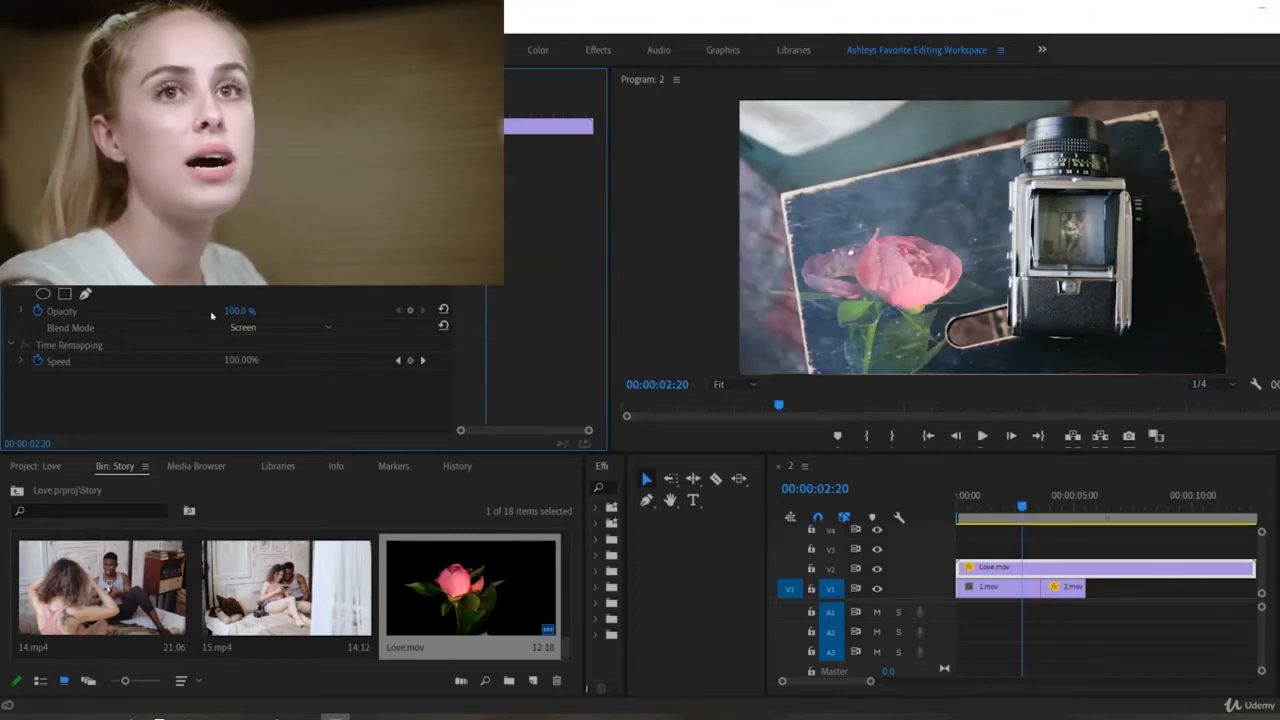
# Step: Set Love.mov's opacity to 17% at 00:00:02:20 and play back the sequence
pyautogui.click(230, 310)
pyautogui.moveTo(230, 310); pyautogui.dragTo(172, 310)
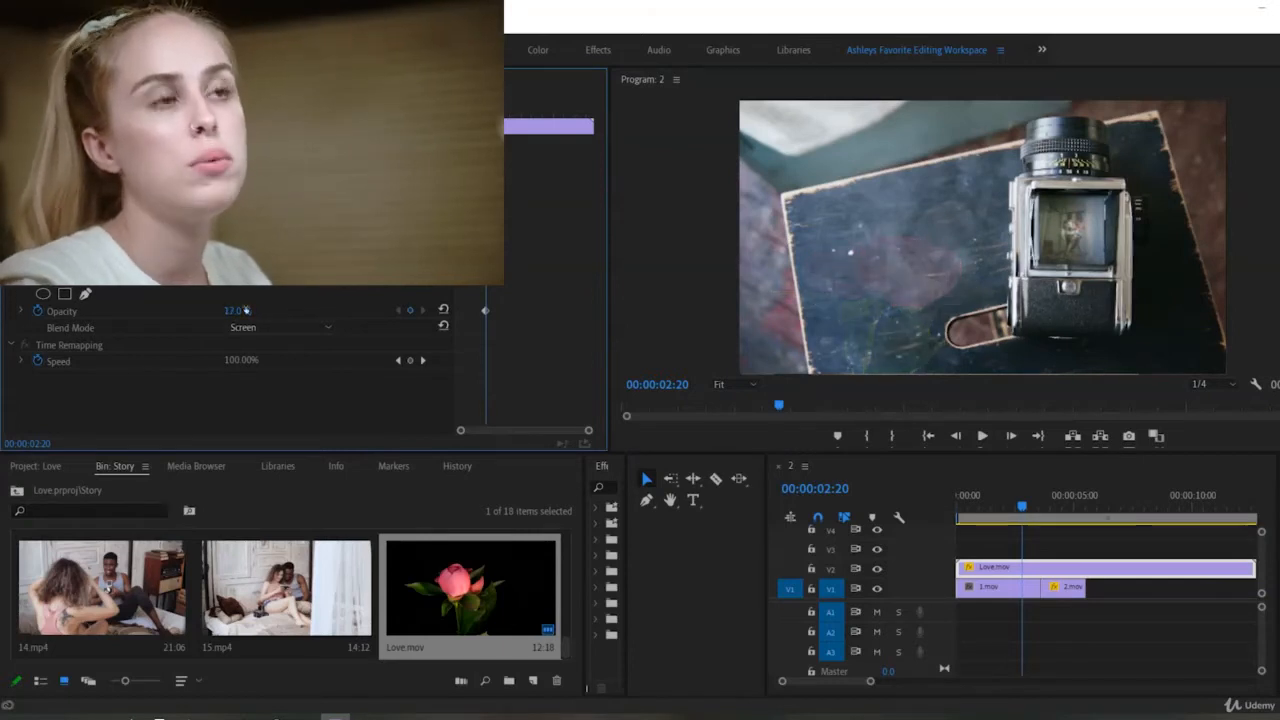
pyautogui.press('space')
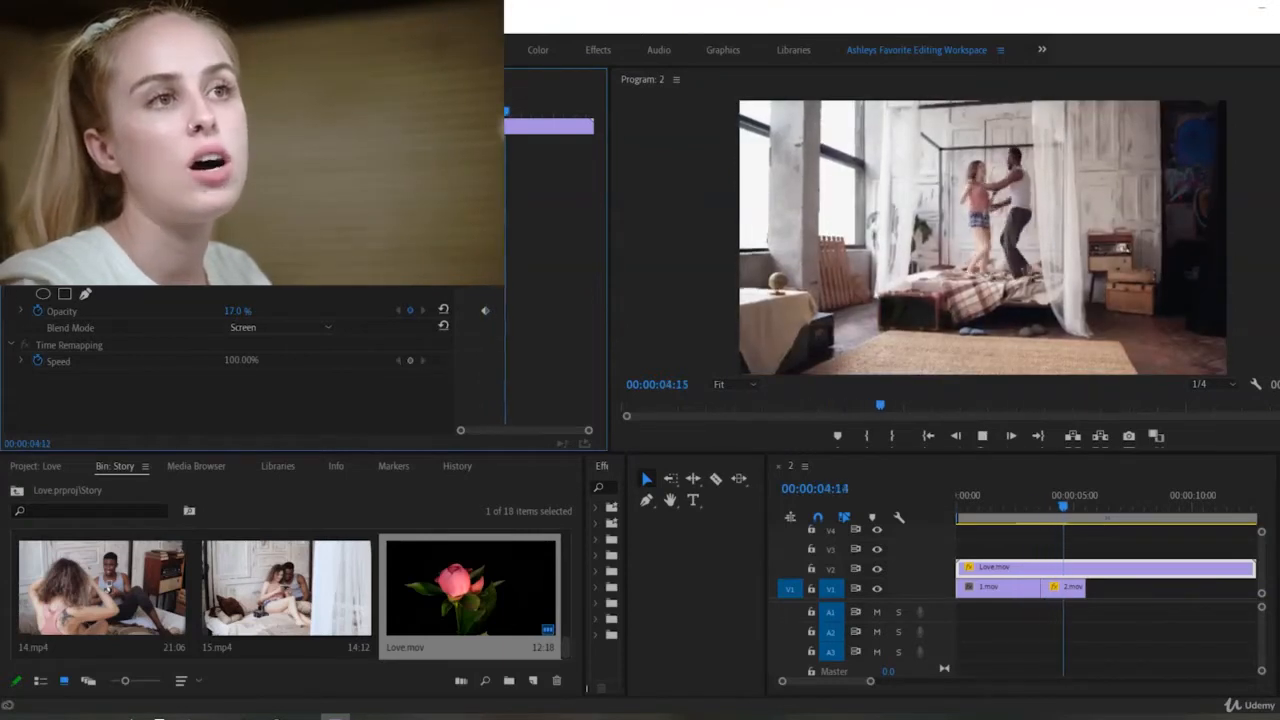
pyautogui.press('space')
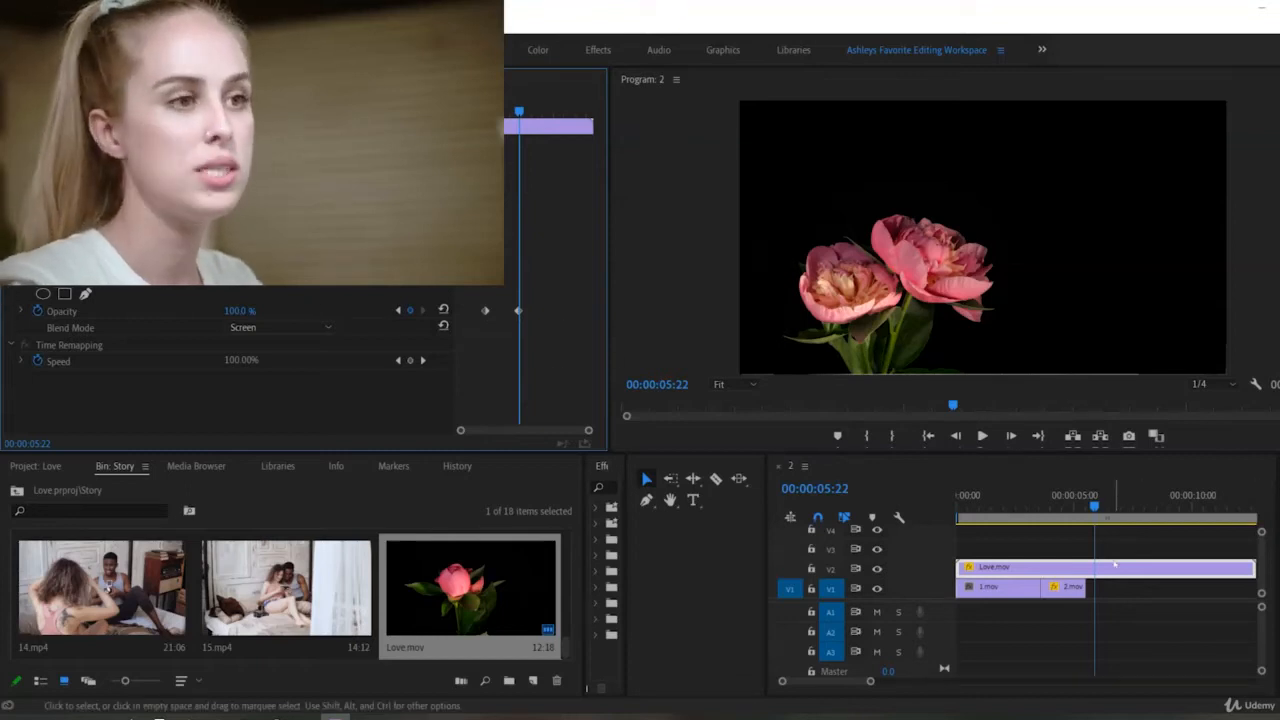
# Step: Delete Love.mov from track V2 and select the Time Remapping effect of 2.mov on V1
pyautogui.click(1110, 568)
pyautogui.press('Delete')
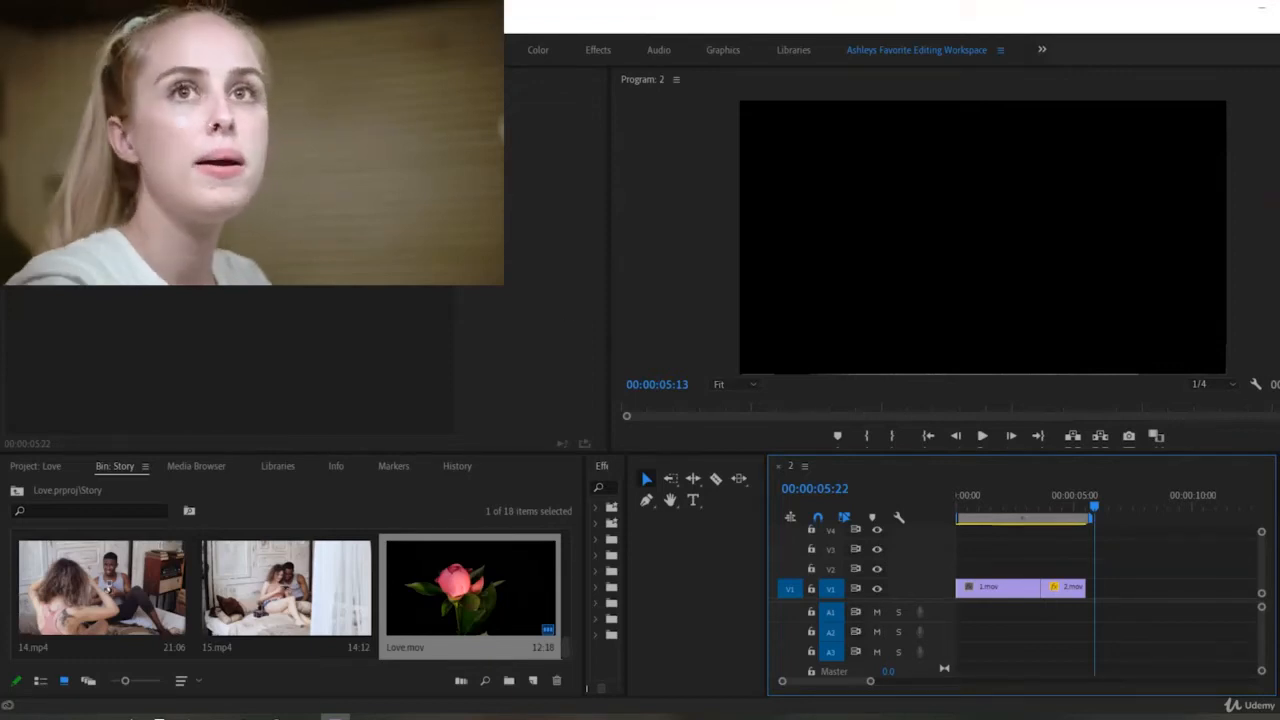
pyautogui.click(1051, 510)
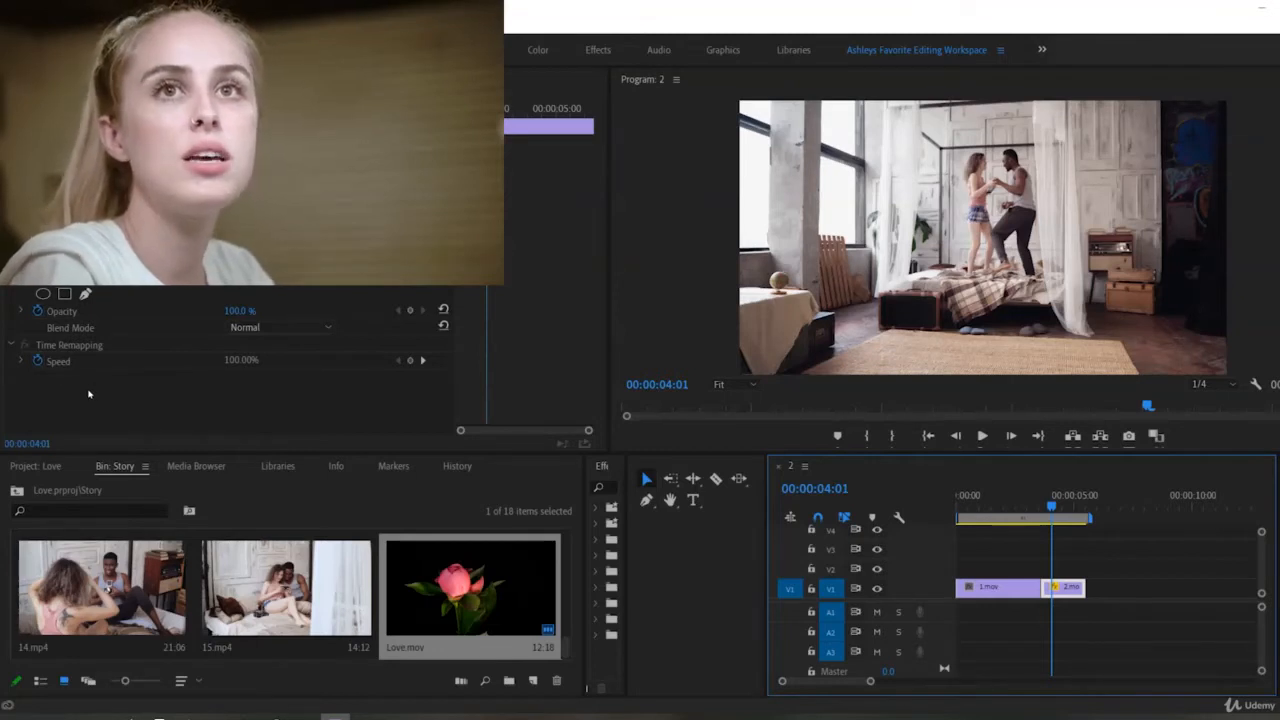
pyautogui.click(76, 344)
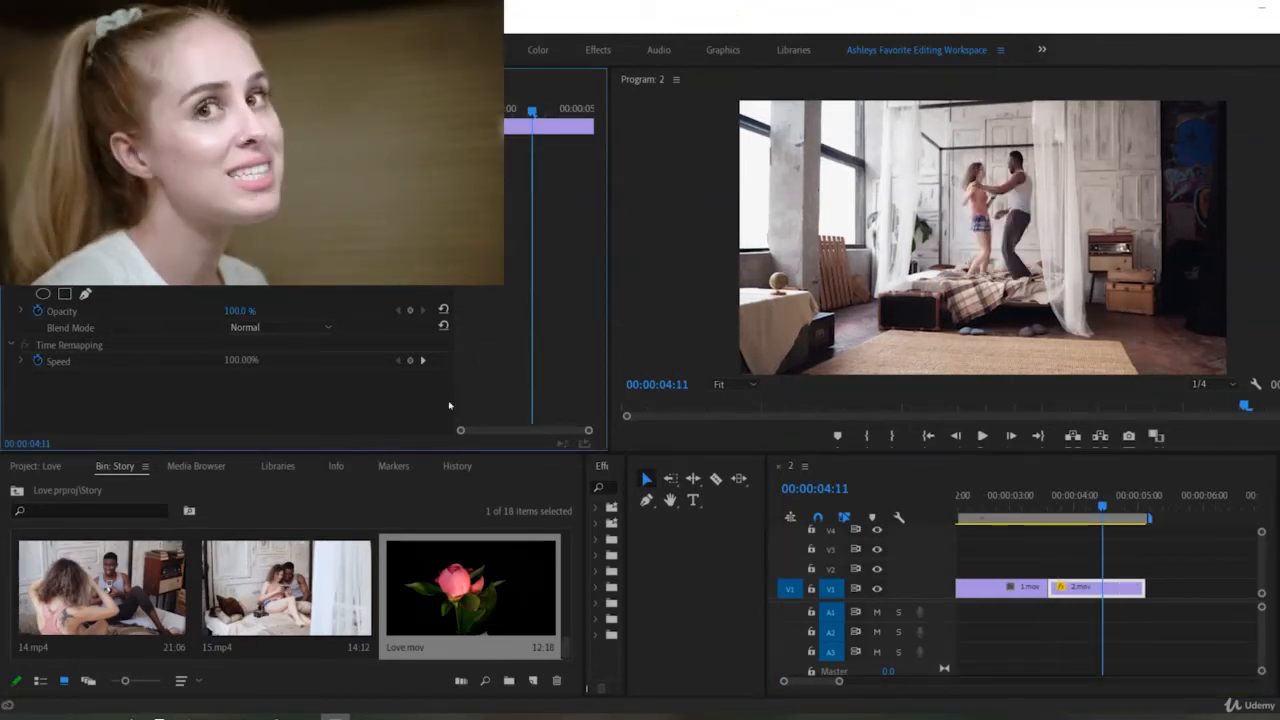
# Step: Widen the Effects panel and dock it in the same group as Effect Controls, ready for an effect search
pyautogui.moveTo(587, 526); pyautogui.dragTo(388, 545)
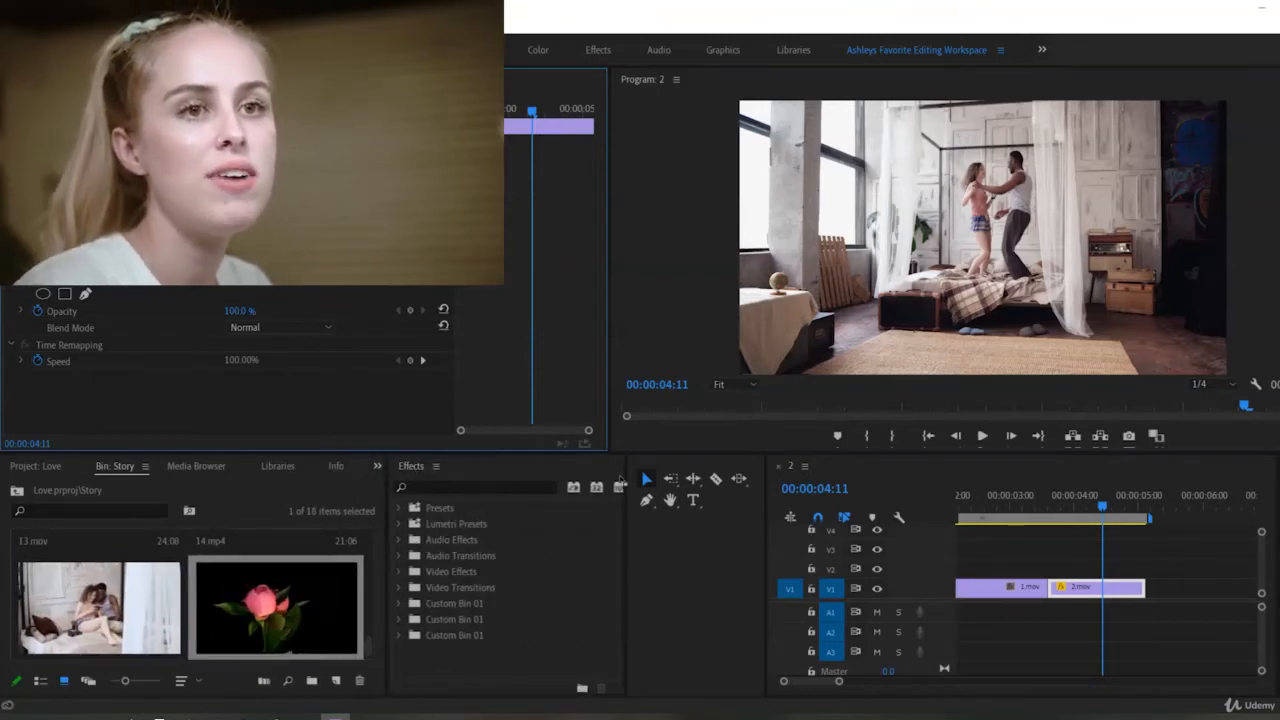
pyautogui.moveTo(408, 467); pyautogui.dragTo(540, 91)
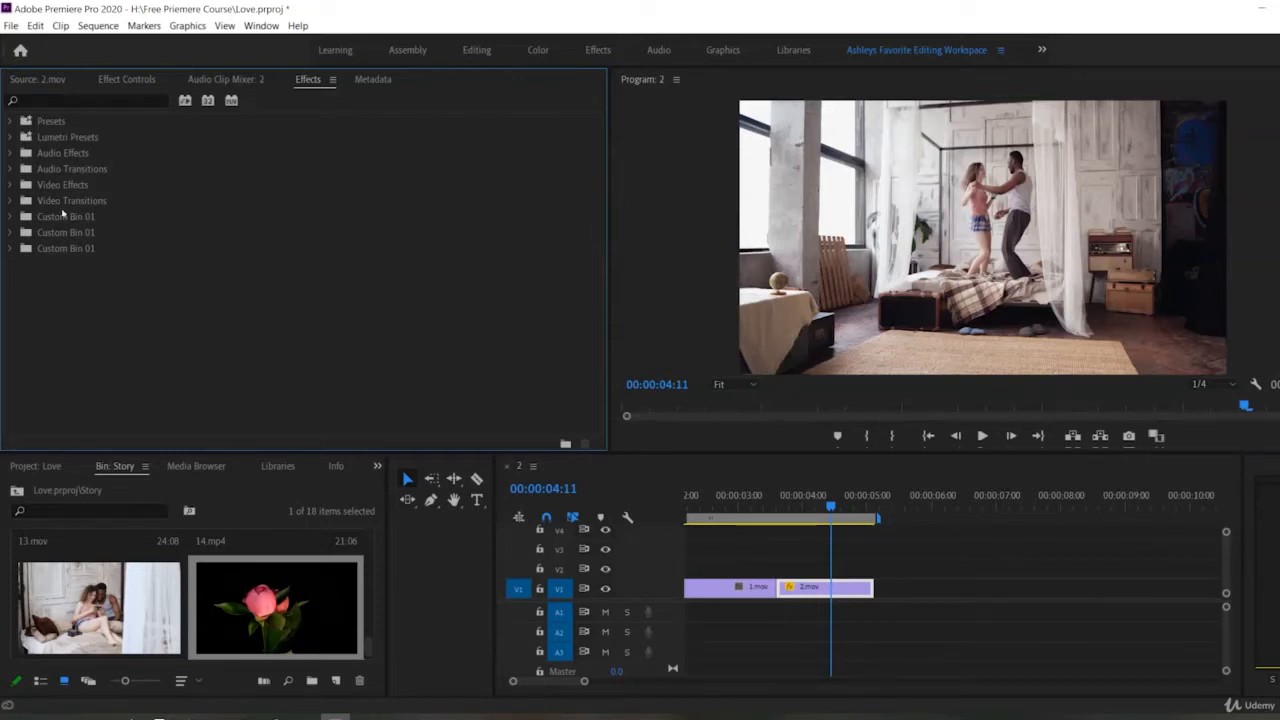
pyautogui.click(93, 99)
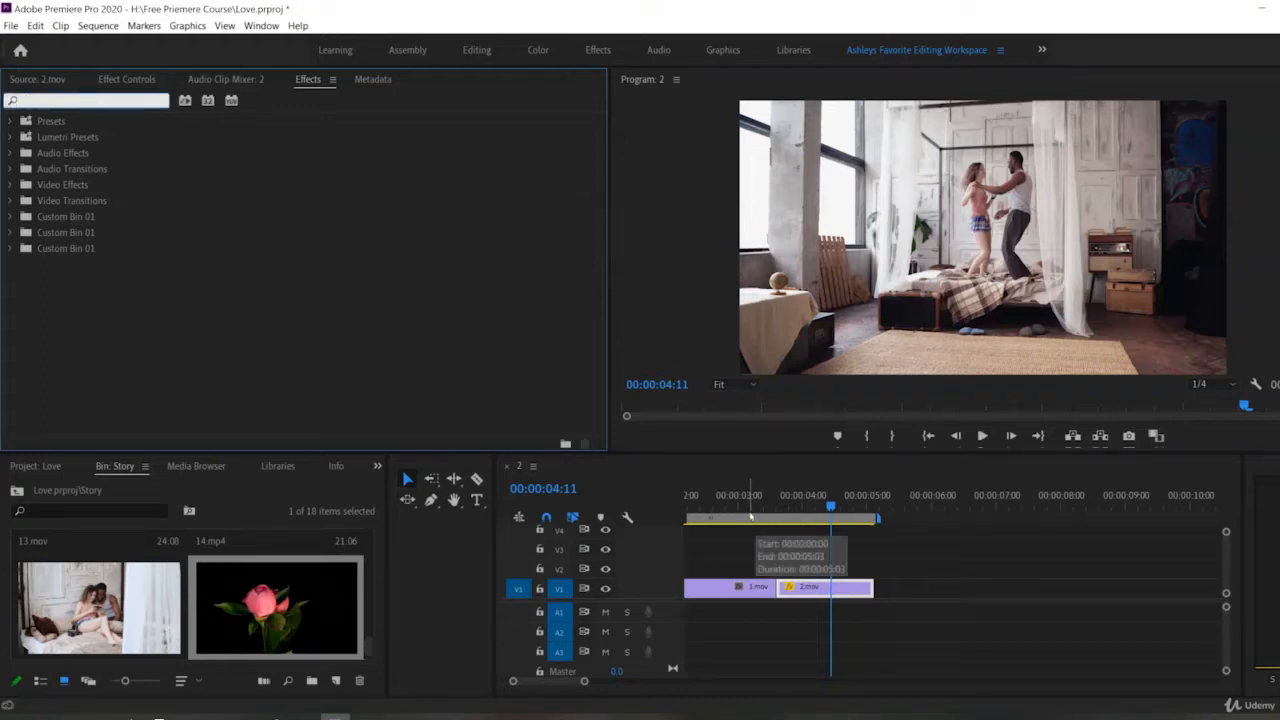
# Step: Play and scrub through the cut between 1.mov and 2.mov to examine where a transition fits
pyautogui.click(750, 508)
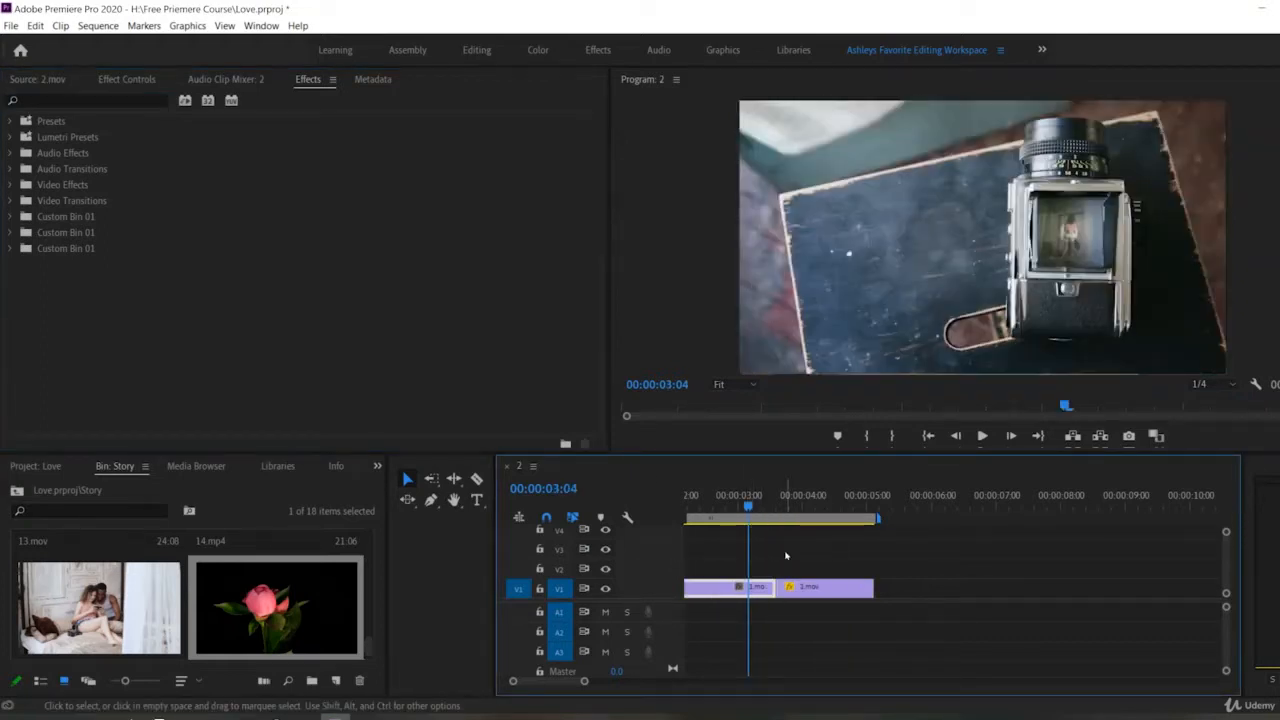
pyautogui.press('space')
pyautogui.press('space')
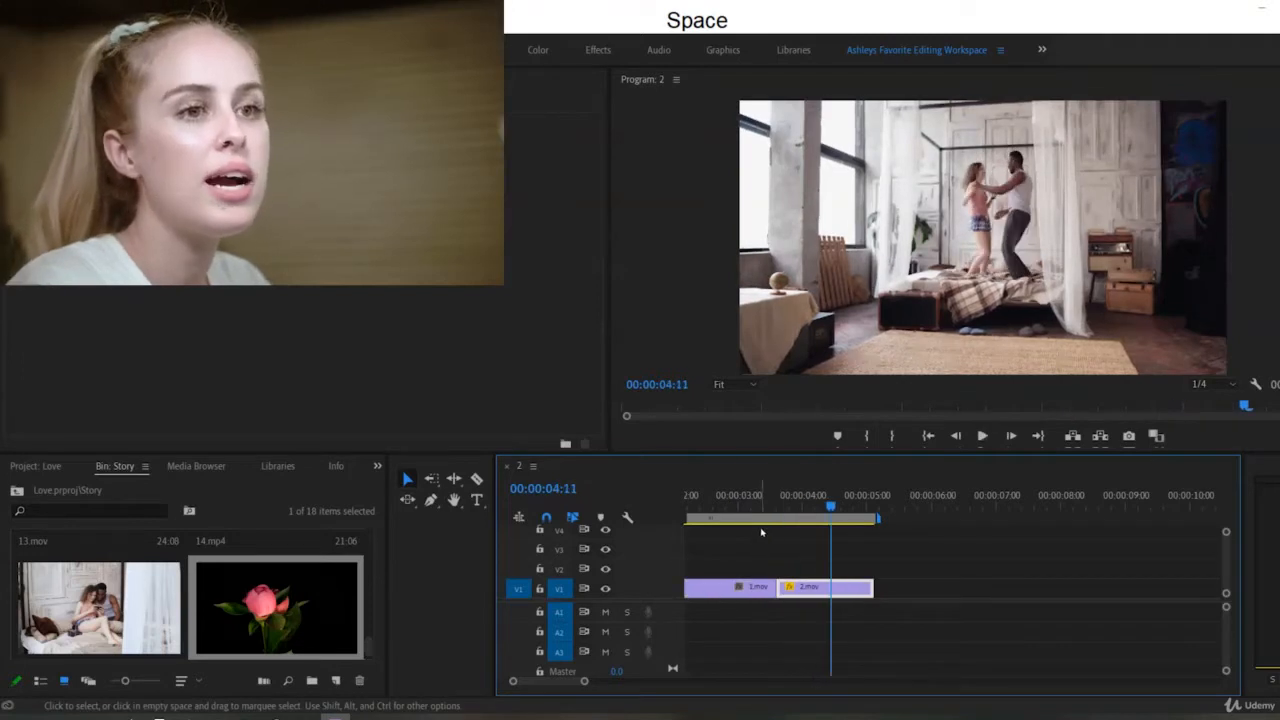
pyautogui.moveTo(755, 512); pyautogui.dragTo(705, 508)
pyautogui.press('space')
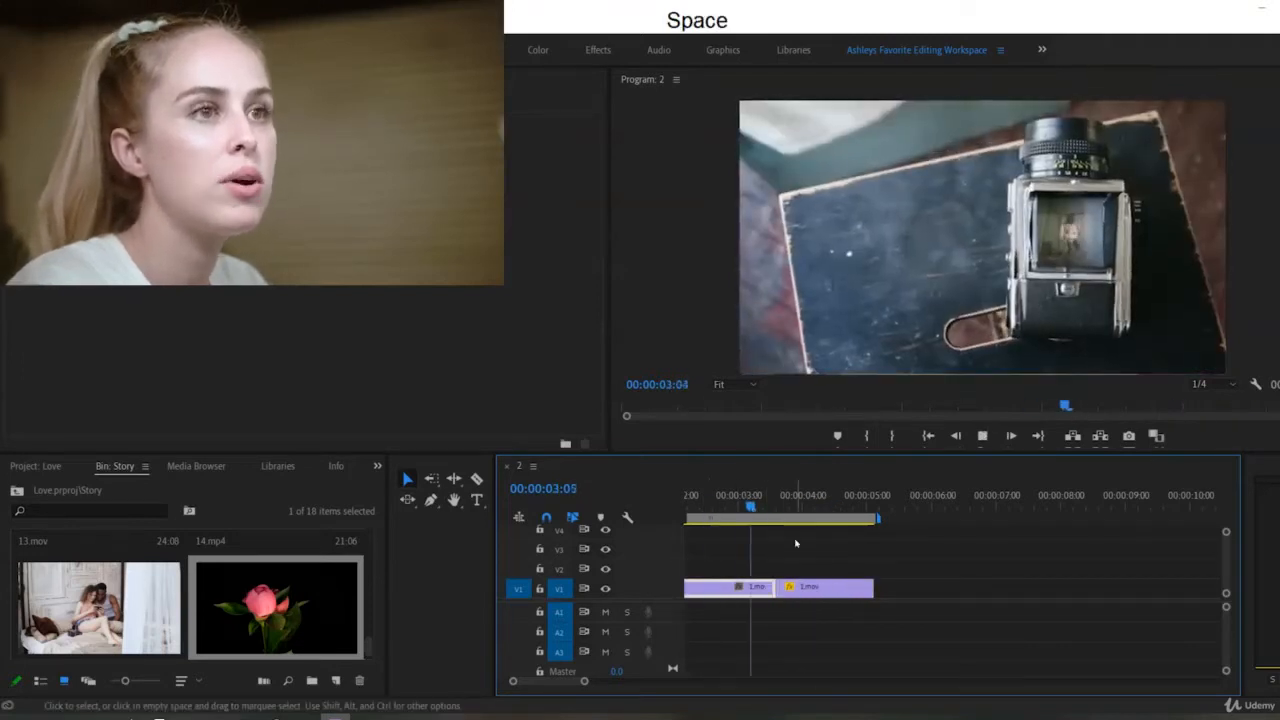
pyautogui.click(764, 497)
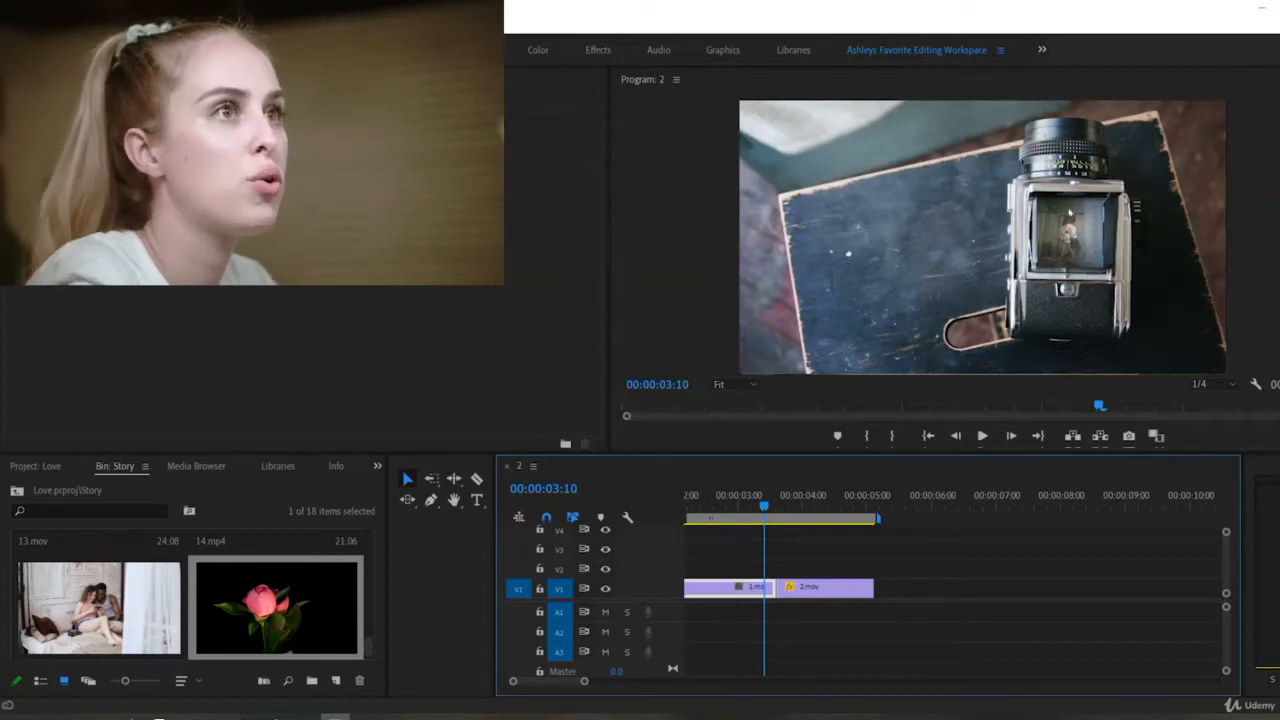
pyautogui.moveTo(765, 507); pyautogui.dragTo(779, 507)
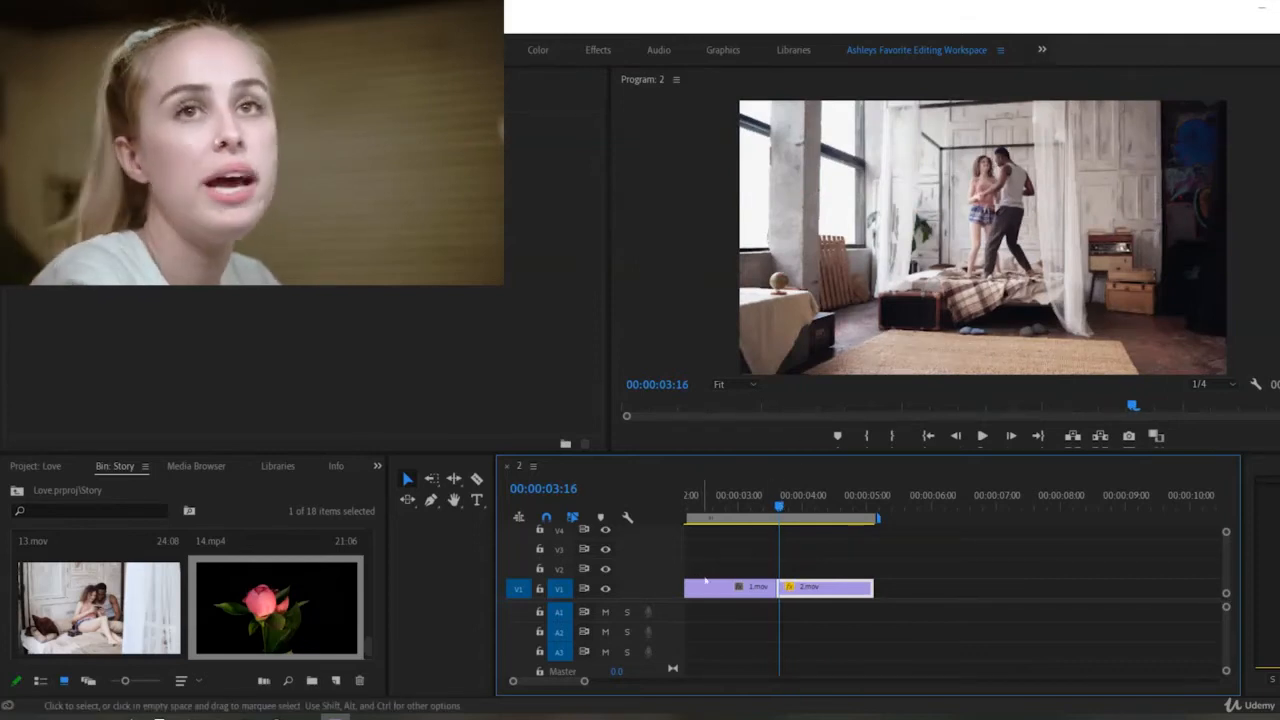
pyautogui.moveTo(777, 507); pyautogui.dragTo(771, 507)
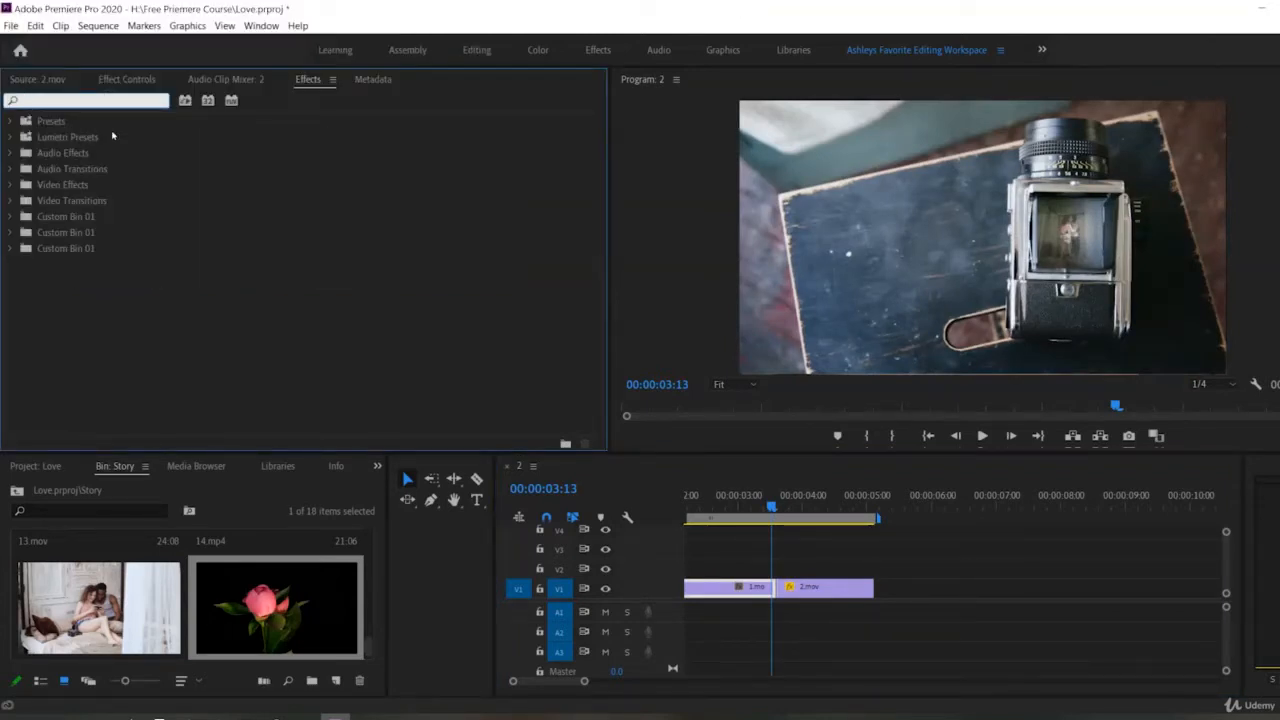
# Step: Search the effects for "zoom" and apply the Cross Zoom video transition at the end of 1.mov
pyautogui.write('zoom')
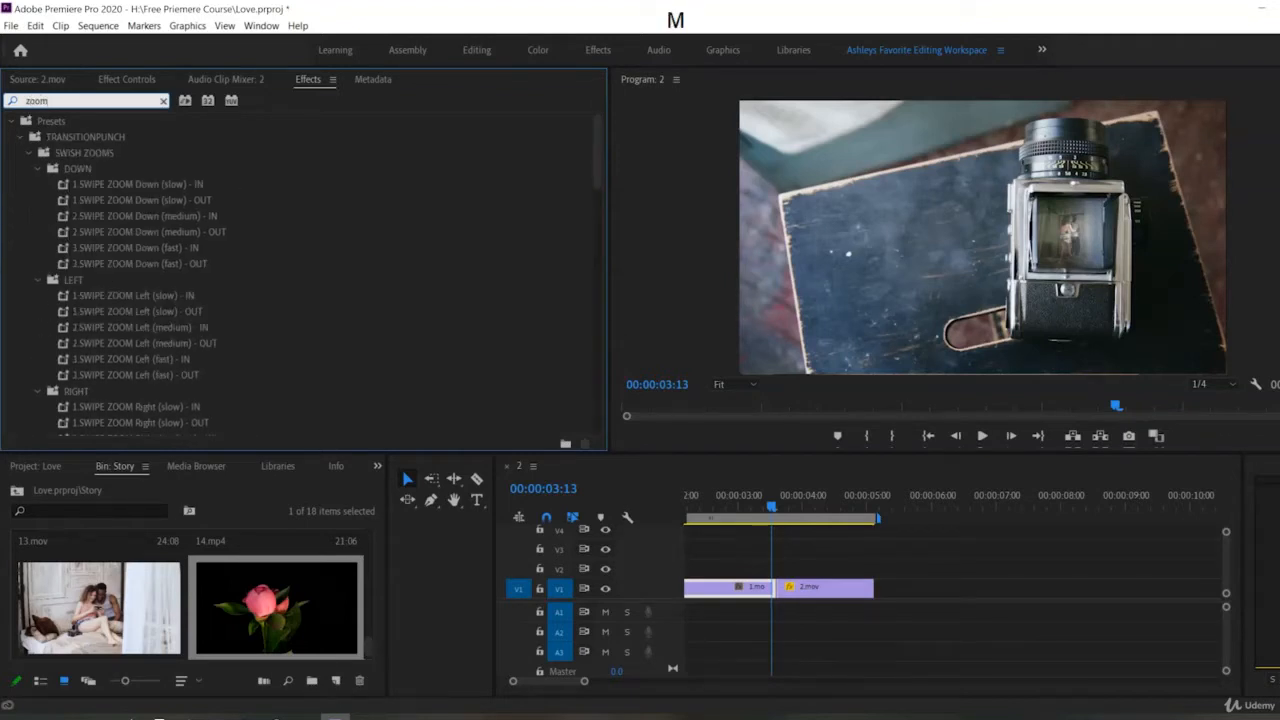
pyautogui.scroll(-10, 144, 374)
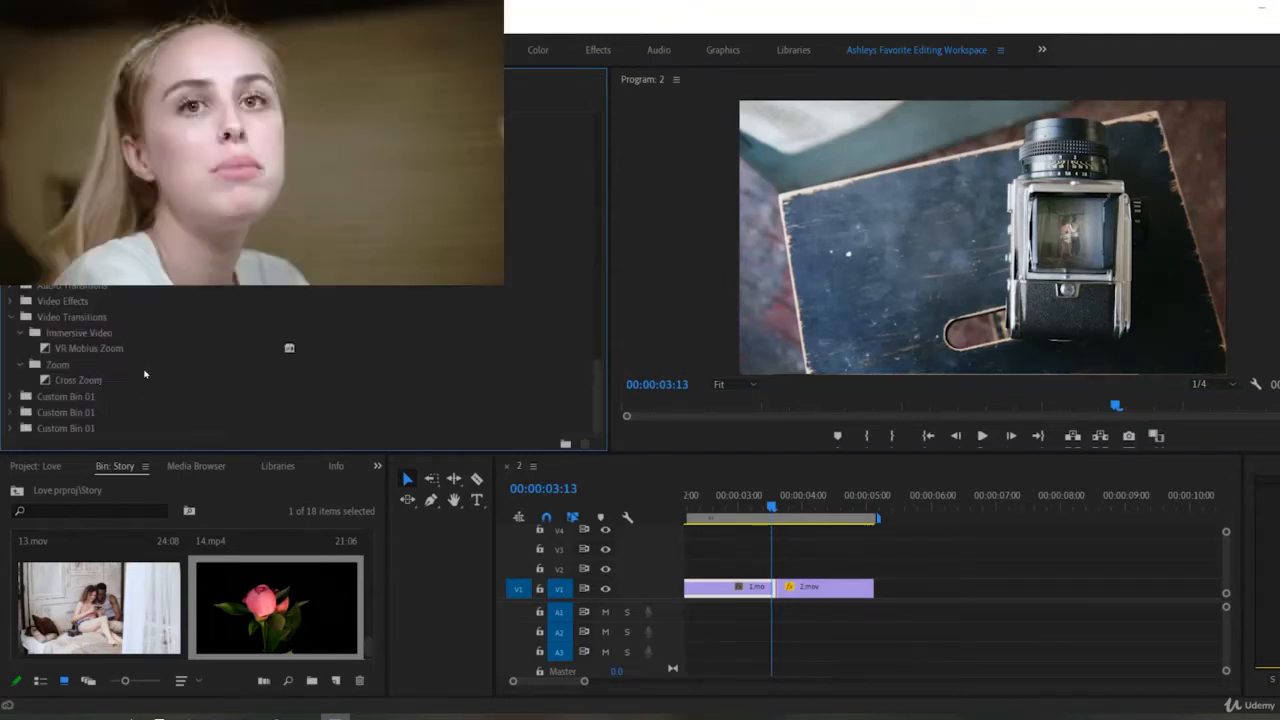
pyautogui.click(87, 382)
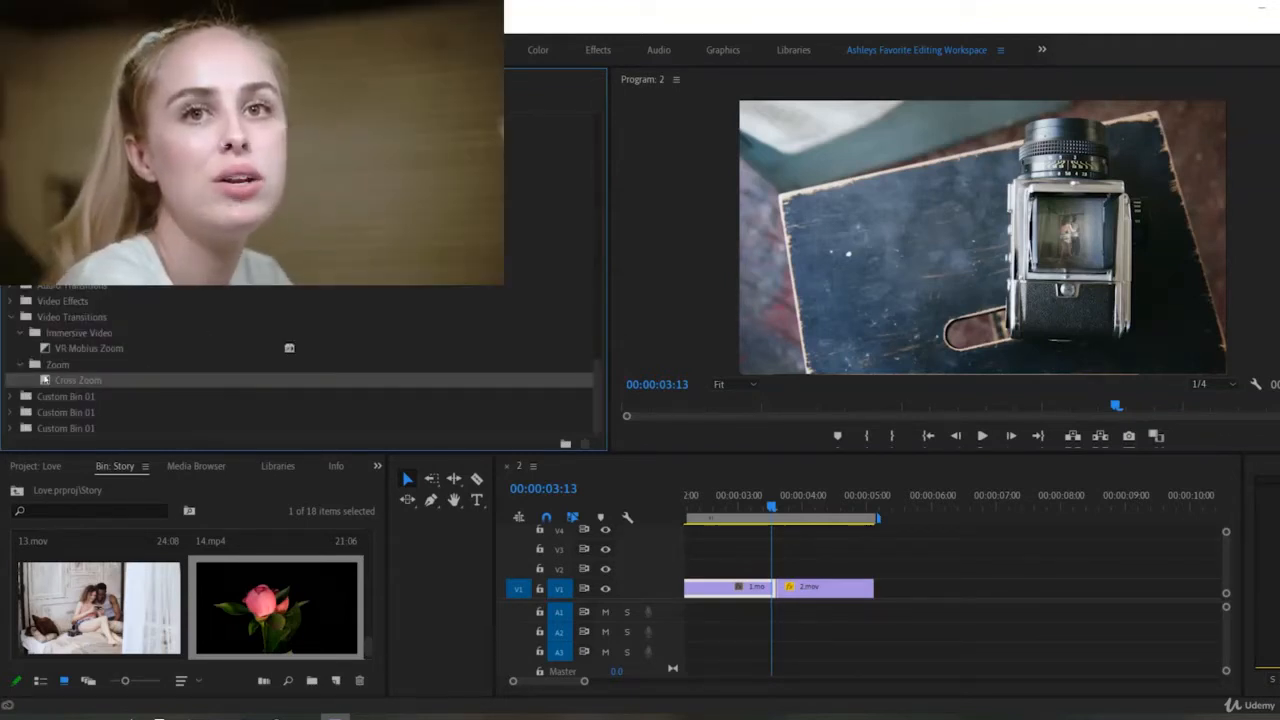
pyautogui.moveTo(48, 382); pyautogui.dragTo(112, 290)
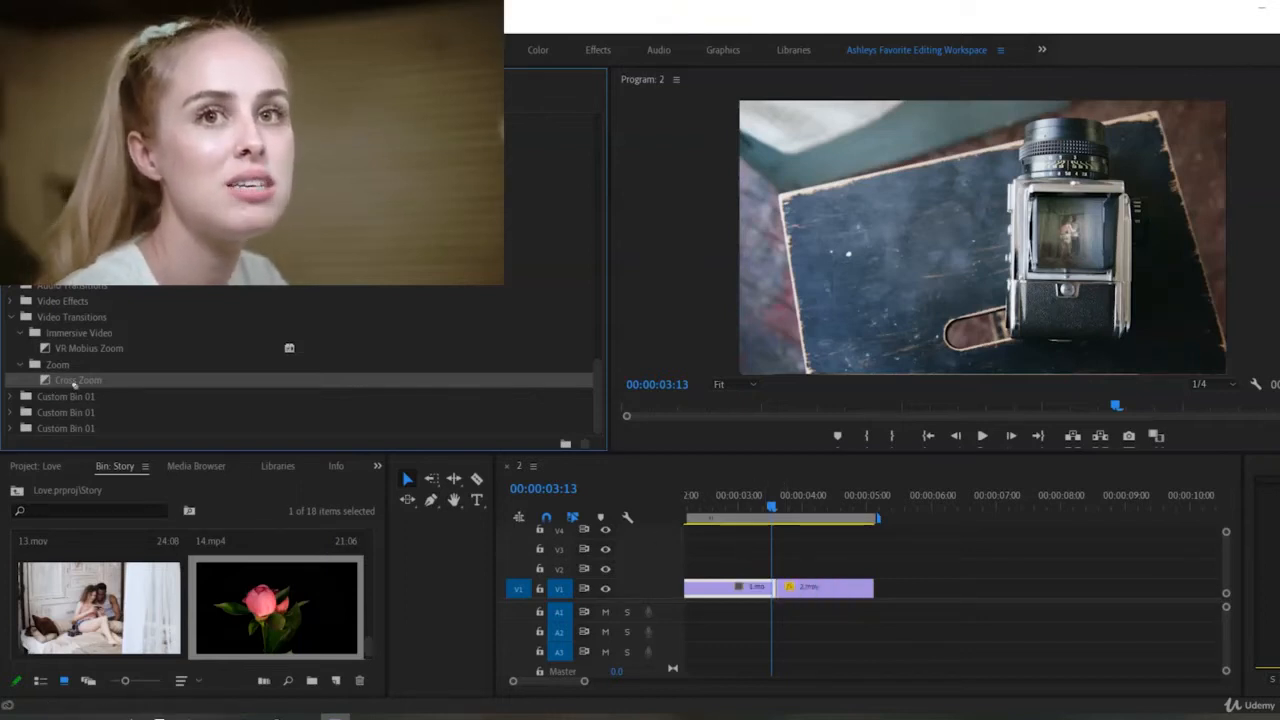
pyautogui.moveTo(74, 384); pyautogui.dragTo(745, 594)
pyautogui.hotkey('ctrl', 'z')
pyautogui.moveTo(747, 504); pyautogui.dragTo(757, 507)
# Step: Dock the Effects panel back beside the Story bin and show the Cross Zoom transition's settings in Effect Controls
pyautogui.click(765, 590)
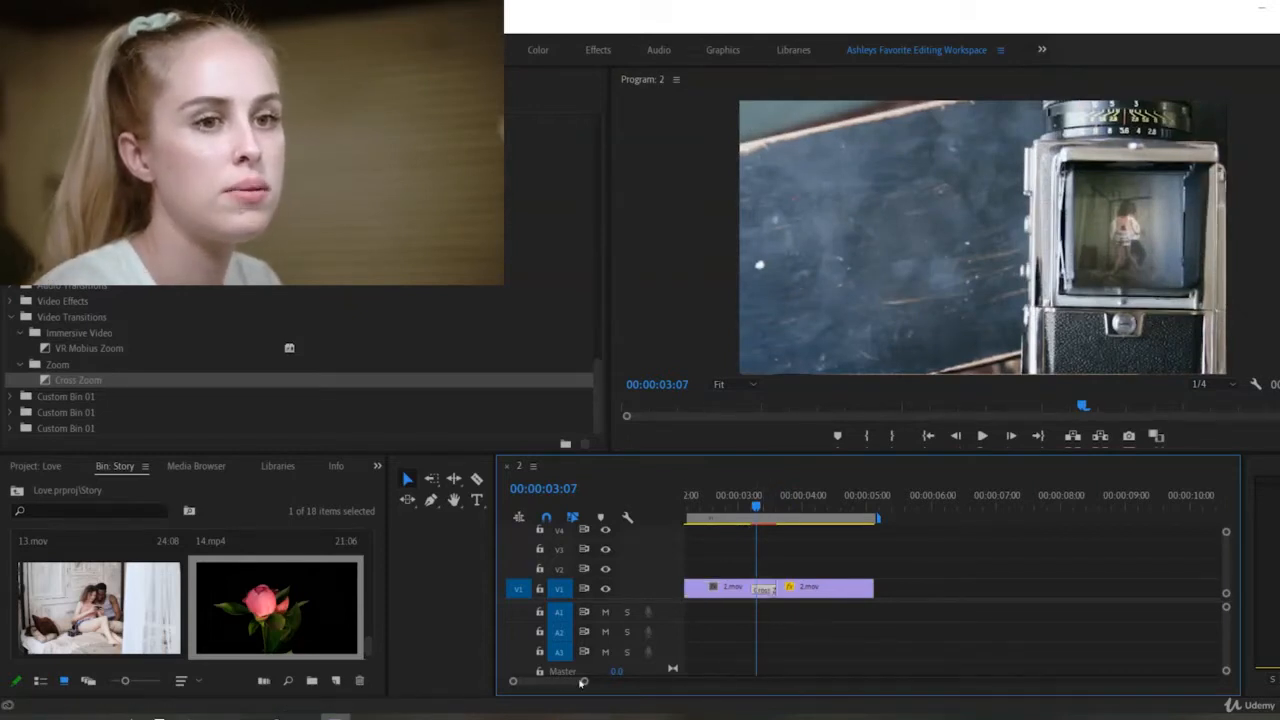
pyautogui.moveTo(584, 681); pyautogui.dragTo(531, 681)
pyautogui.click(982, 591)
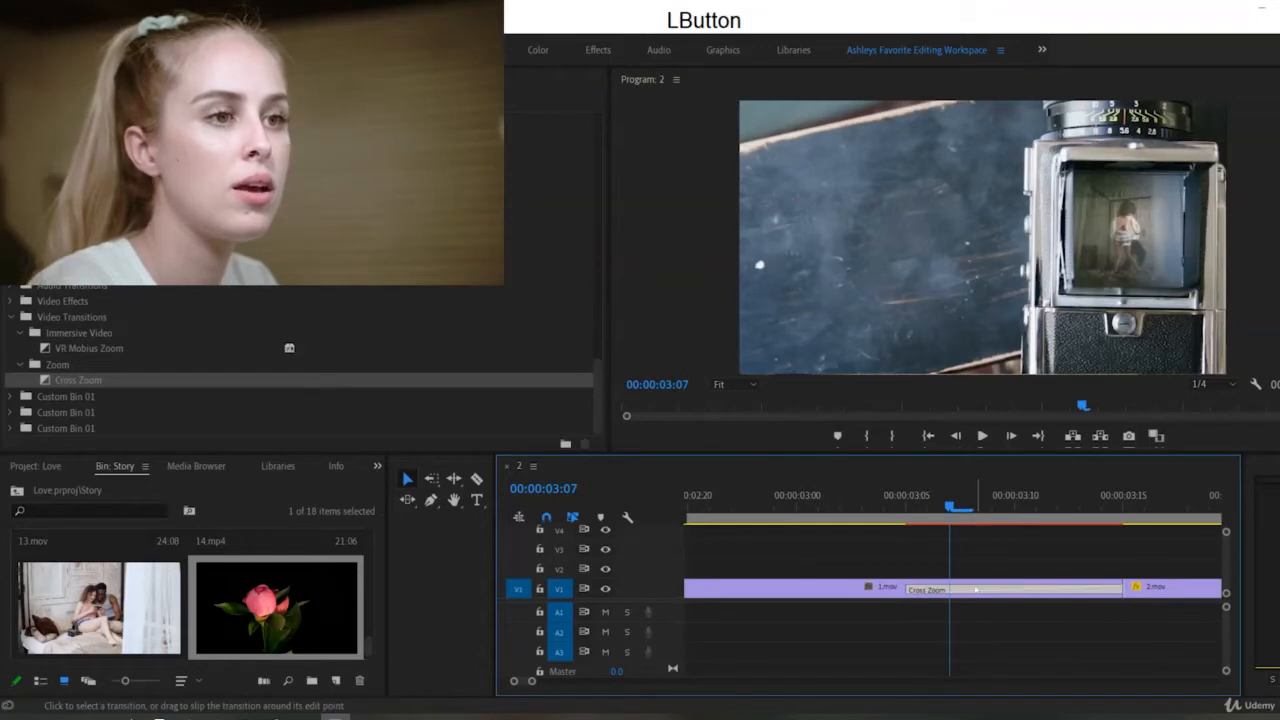
pyautogui.click(988, 560)
pyautogui.click(1080, 592)
pyautogui.press('ctrl')
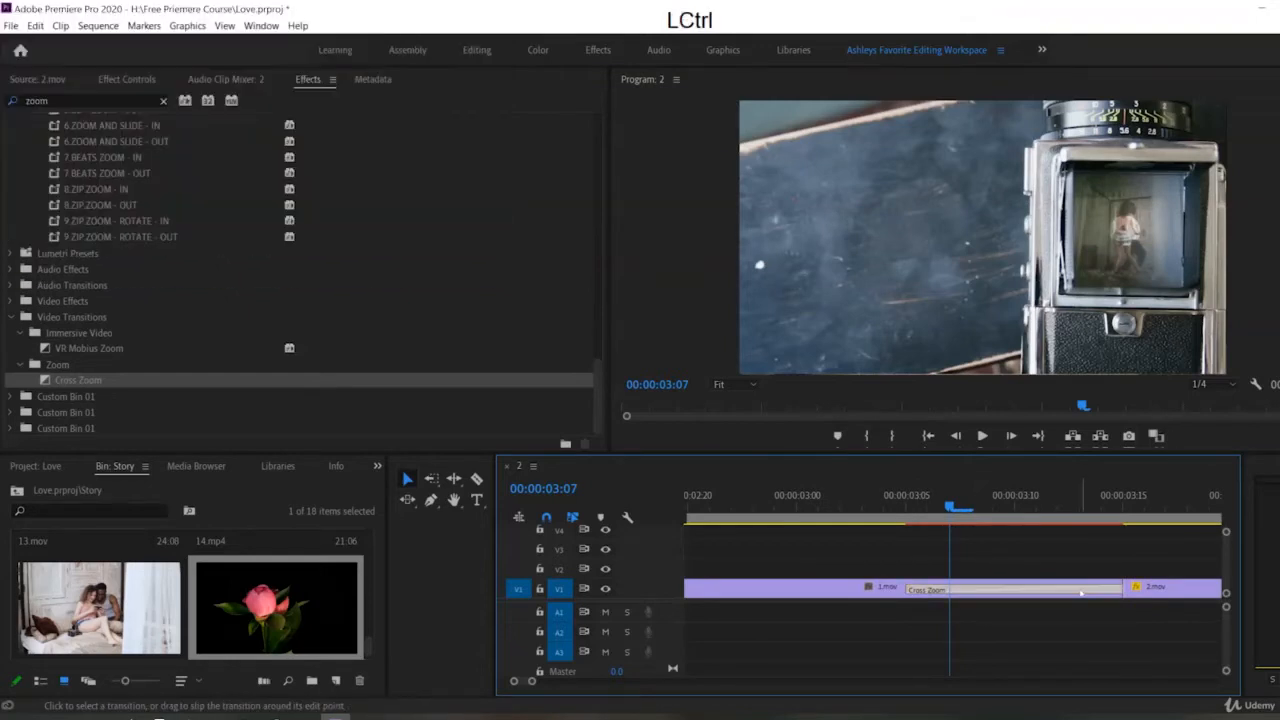
pyautogui.moveTo(308, 79); pyautogui.dragTo(453, 553)
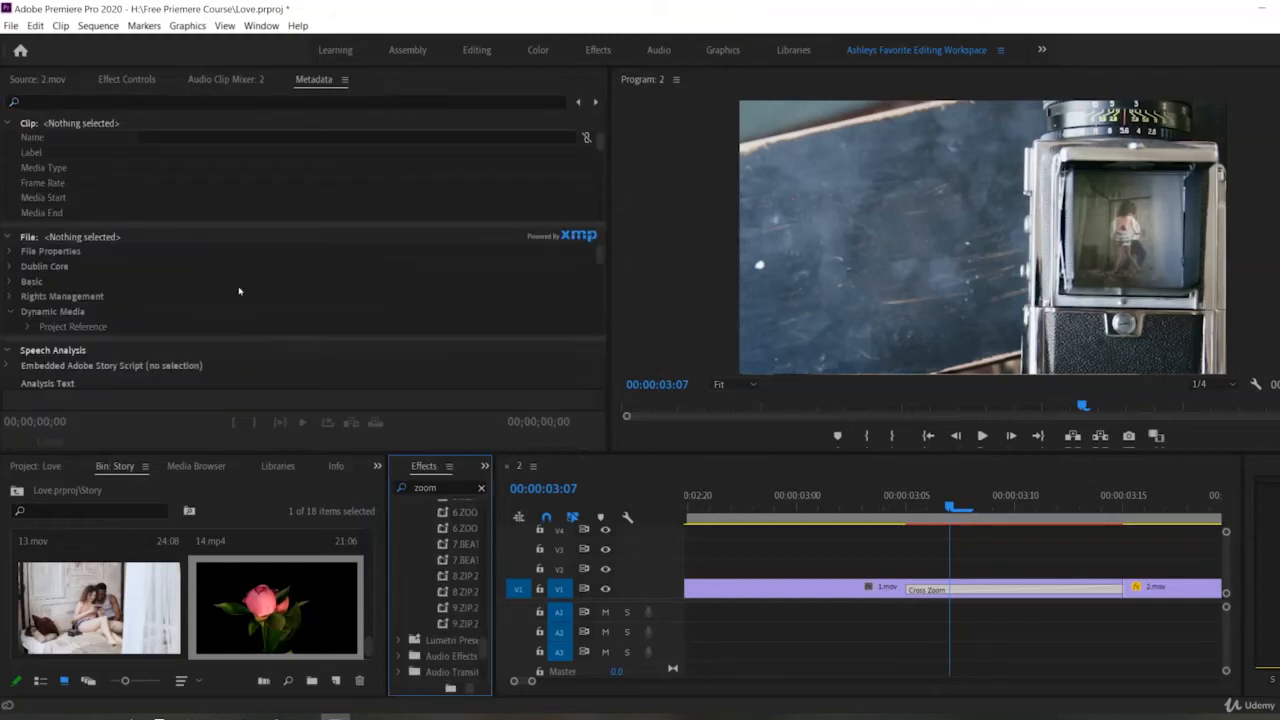
pyautogui.click(127, 79)
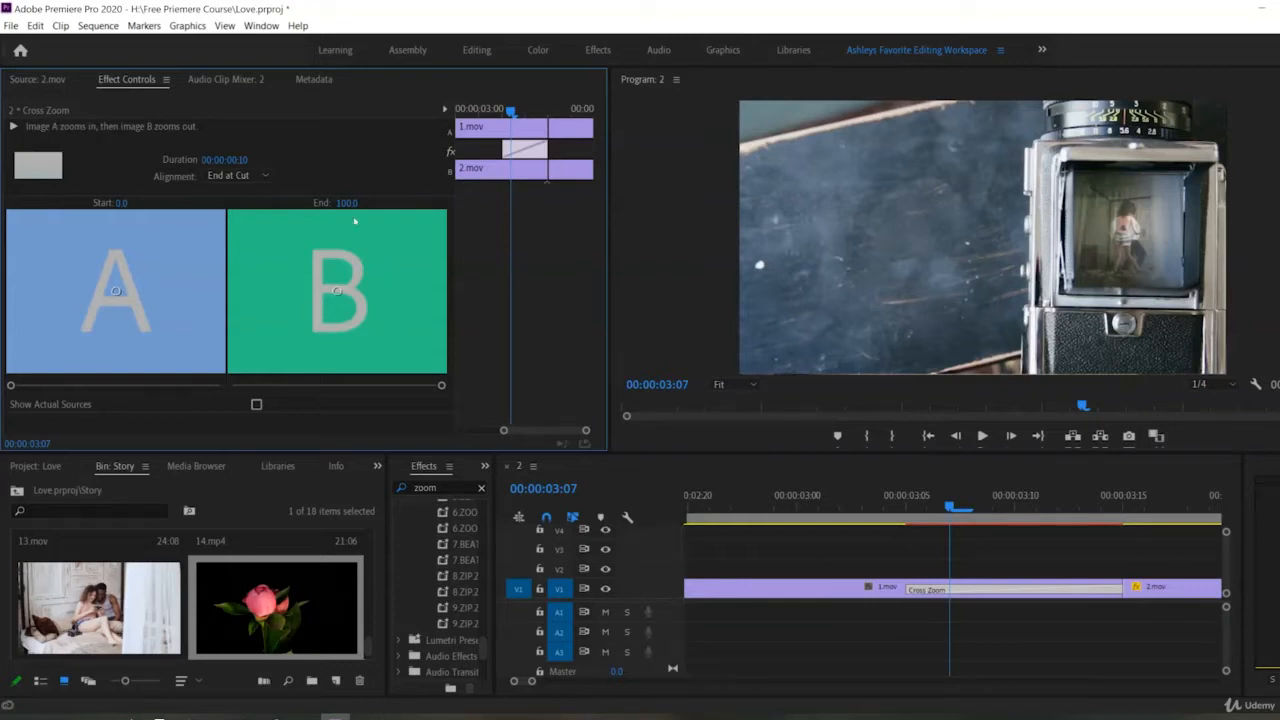
# Step: Place the playhead at 00:00:03:06 within the Cross Zoom transition and set the transition's End value to 22.3
pyautogui.click(923, 519)
pyautogui.moveTo(923, 538); pyautogui.dragTo(928, 570)
pyautogui.click(895, 516)
pyautogui.click(870, 506)
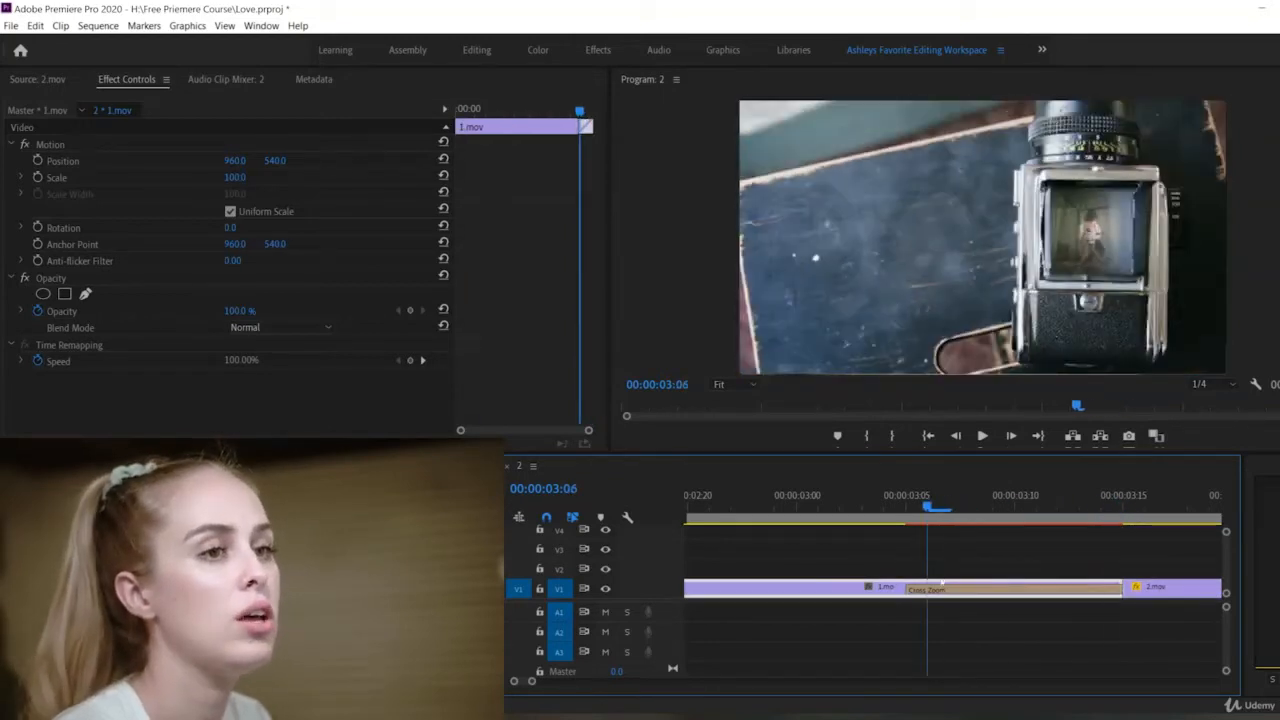
pyautogui.click(927, 589)
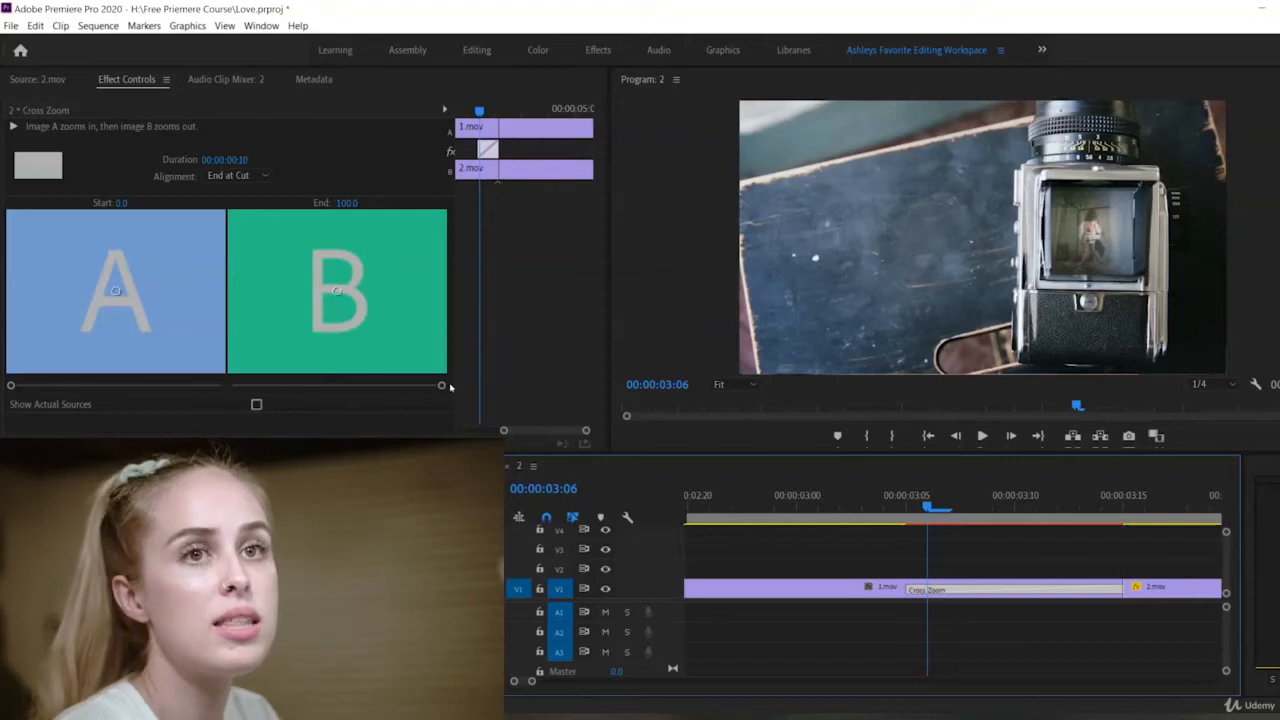
pyautogui.moveTo(441, 385); pyautogui.dragTo(279, 386)
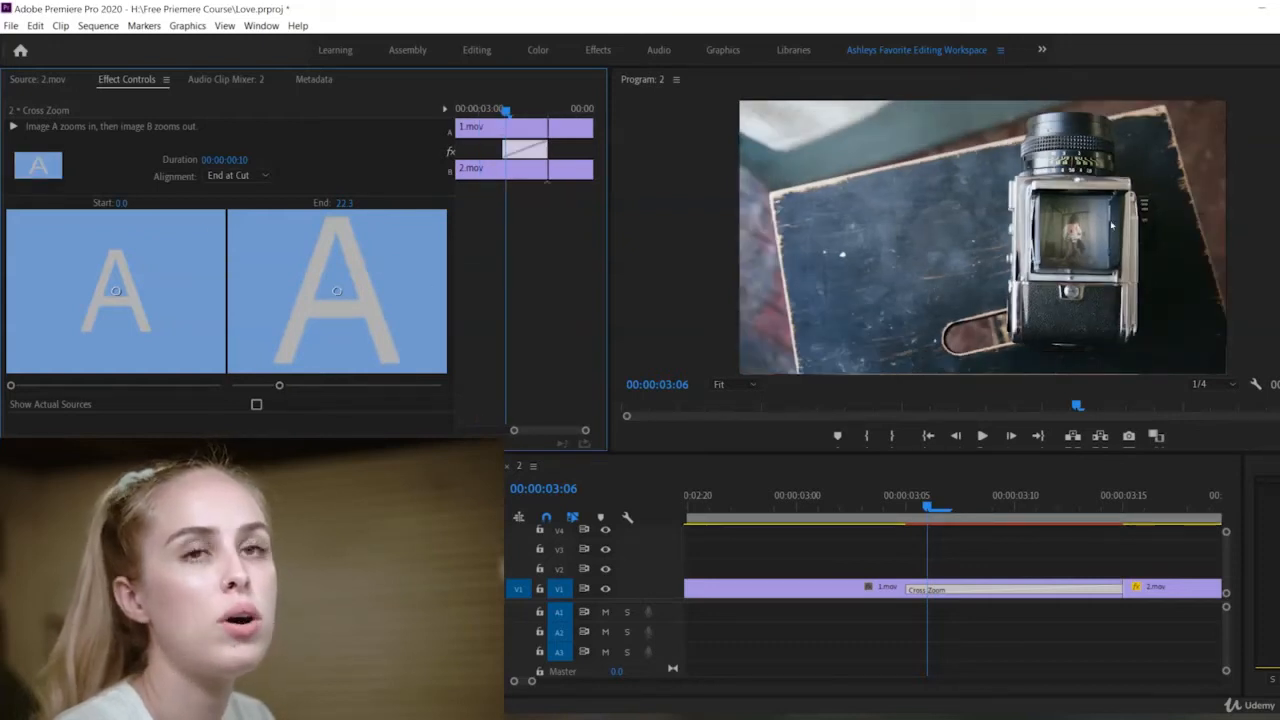
# Step: Shift the Cross Zoom's start zoom centre right and slightly upward, checking the frame at 00:00:03:13, and play the transition
pyautogui.moveTo(116, 291); pyautogui.dragTo(150, 271)
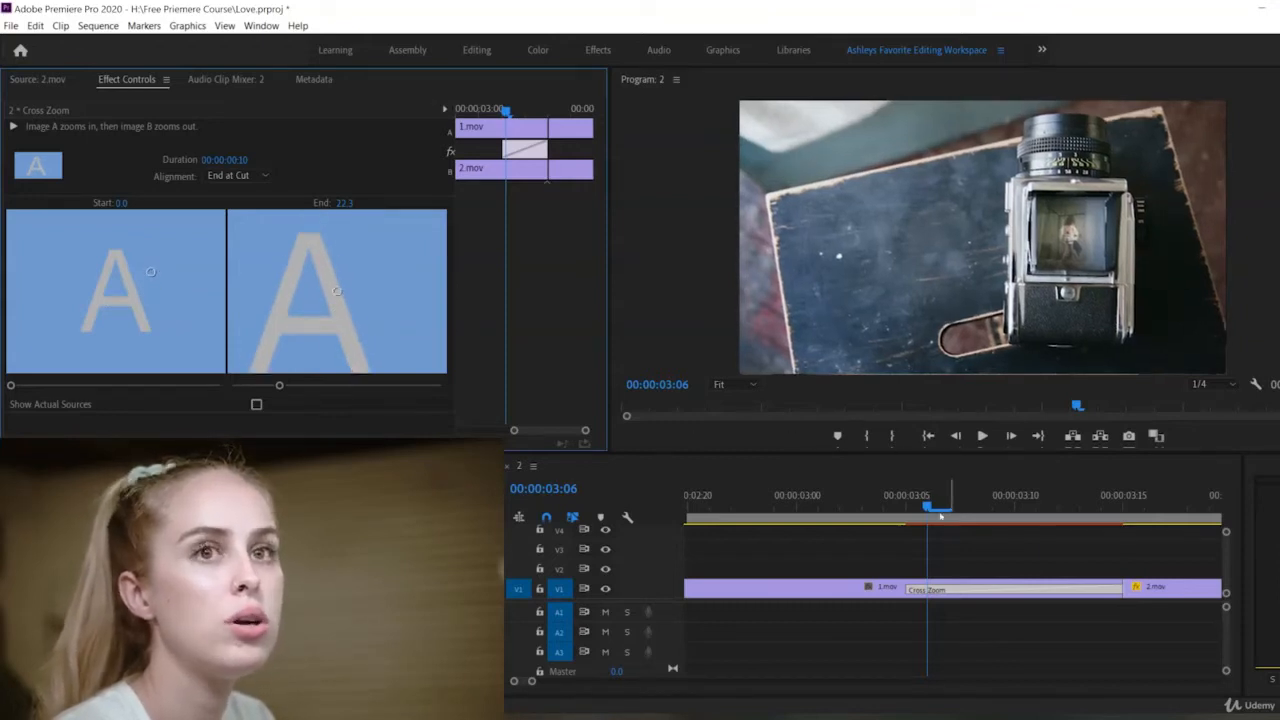
pyautogui.moveTo(930, 508); pyautogui.dragTo(1079, 508)
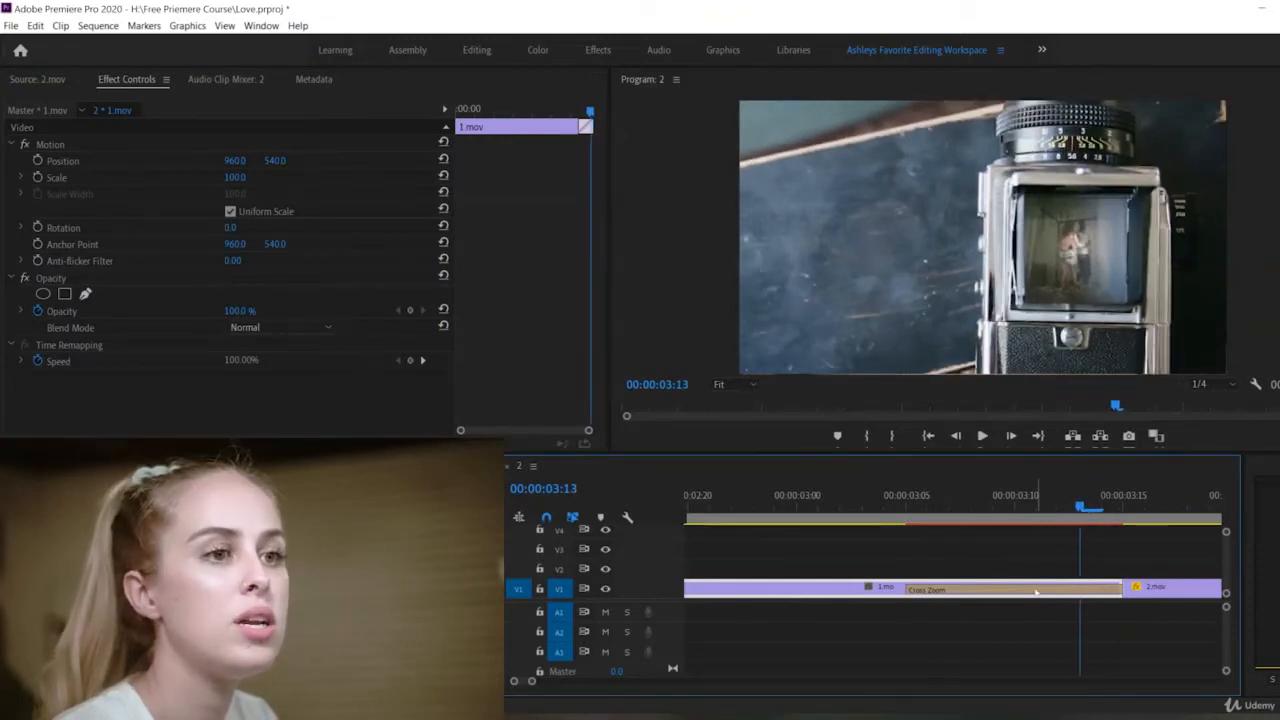
pyautogui.click(1030, 589)
pyautogui.moveTo(150, 271); pyautogui.dragTo(205, 277)
pyautogui.click(186, 274)
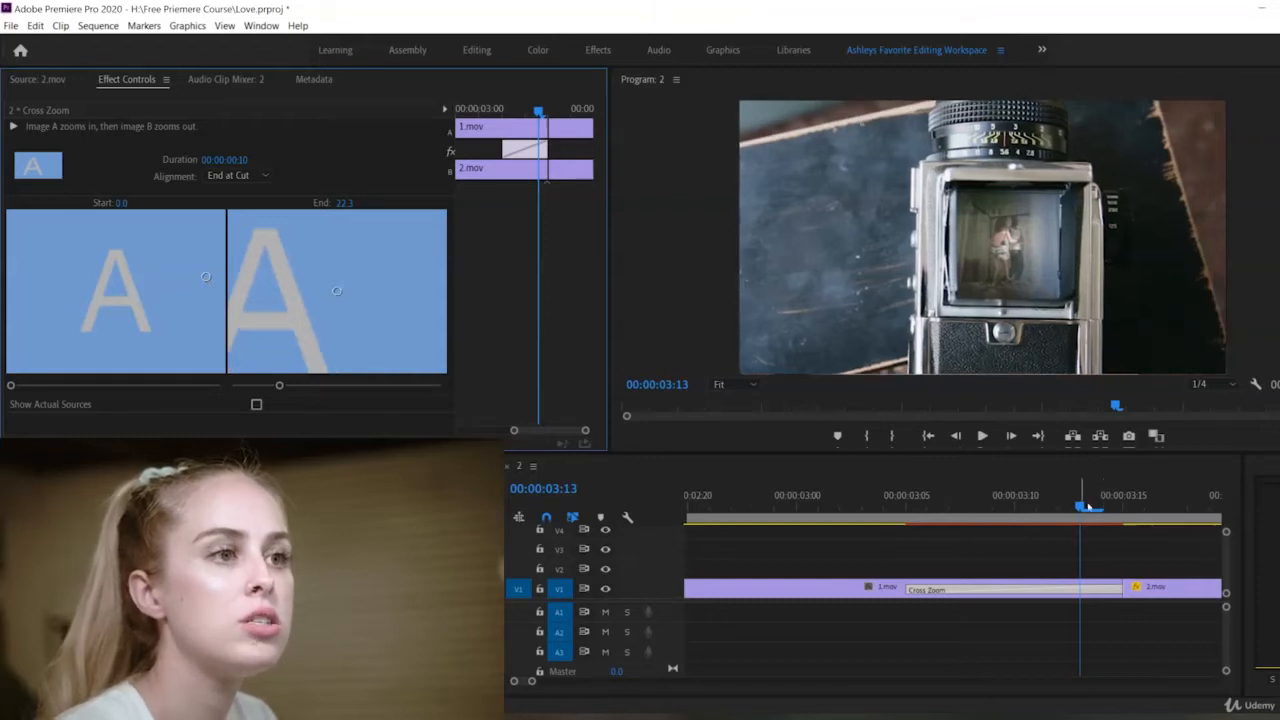
pyautogui.moveTo(1100, 507); pyautogui.dragTo(797, 510)
pyautogui.press('space')
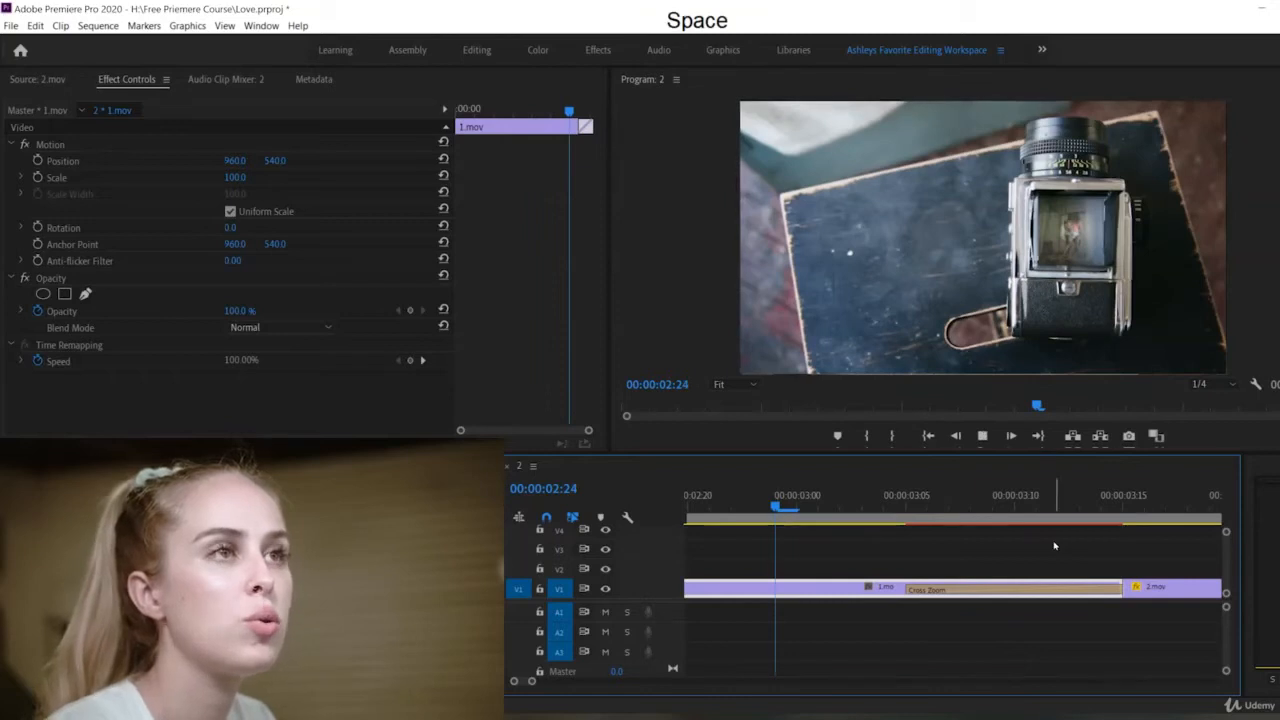
# Step: Extend the Cross Zoom transition across the cut between 1.mov and 2.mov to a duration of 00:00:00:18
pyautogui.scroll(5, 962, 543)
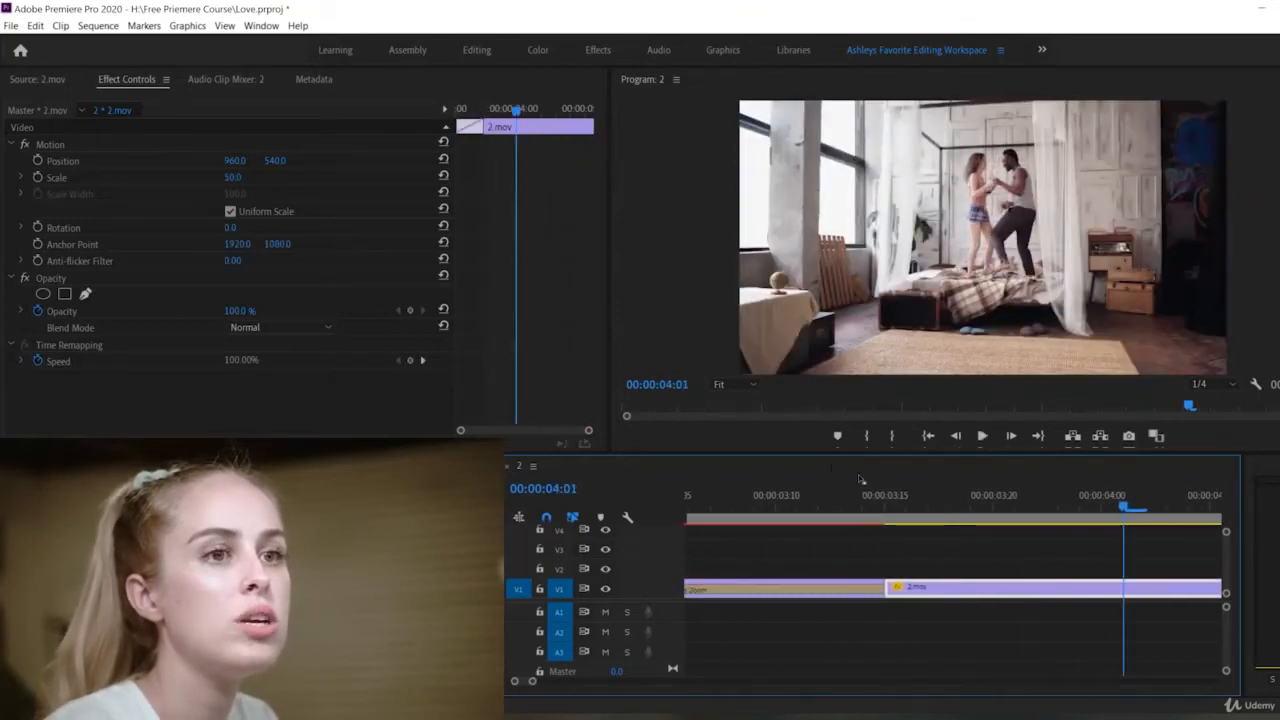
pyautogui.scroll(3, 1034, 526)
pyautogui.click(787, 503)
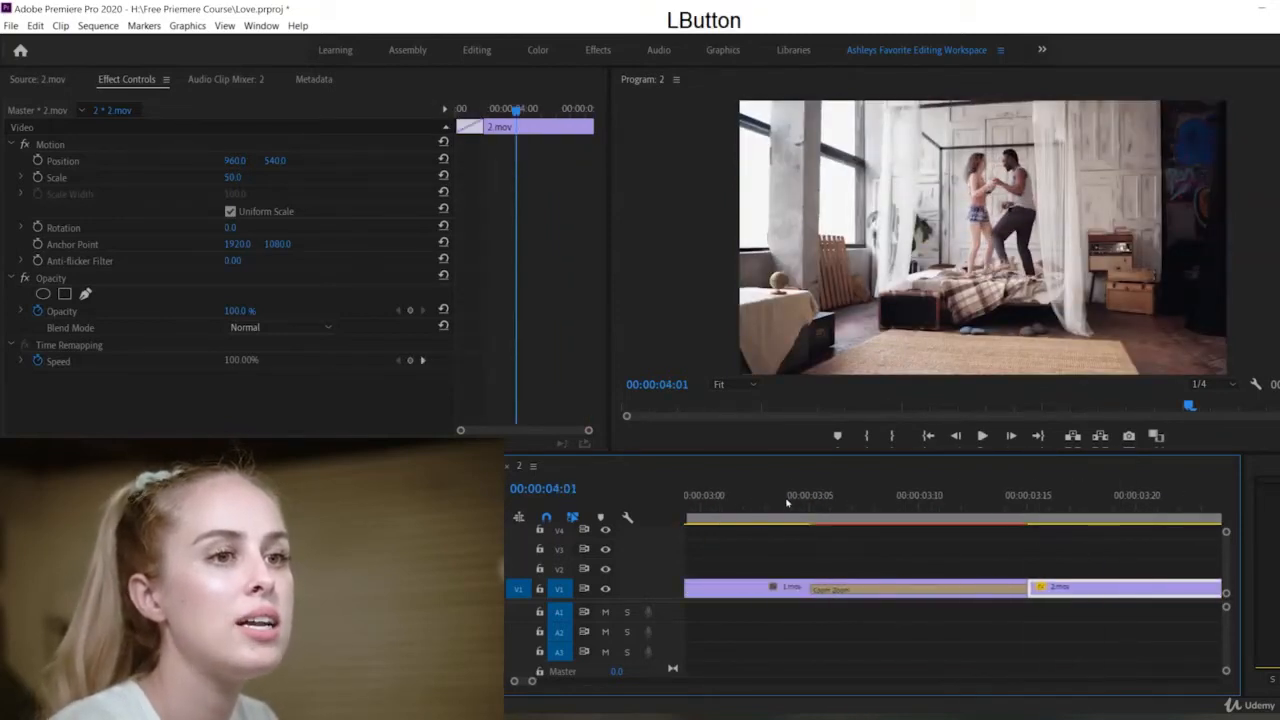
pyautogui.click(818, 590)
pyautogui.moveTo(797, 588); pyautogui.dragTo(717, 588)
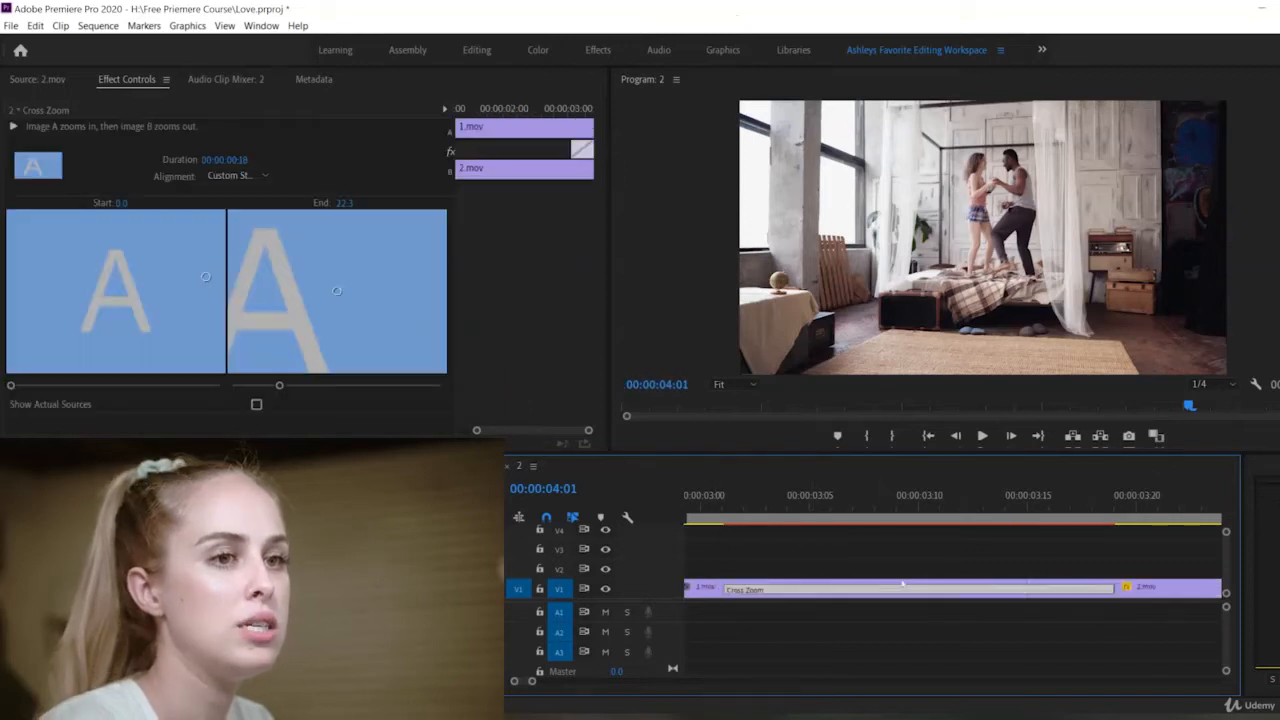
# Step: Play the sequence through the lengthened Cross Zoom transition into 2.mov to review its timing
pyautogui.scroll(3, 940, 560)
pyautogui.click(873, 516)
pyautogui.press('space')
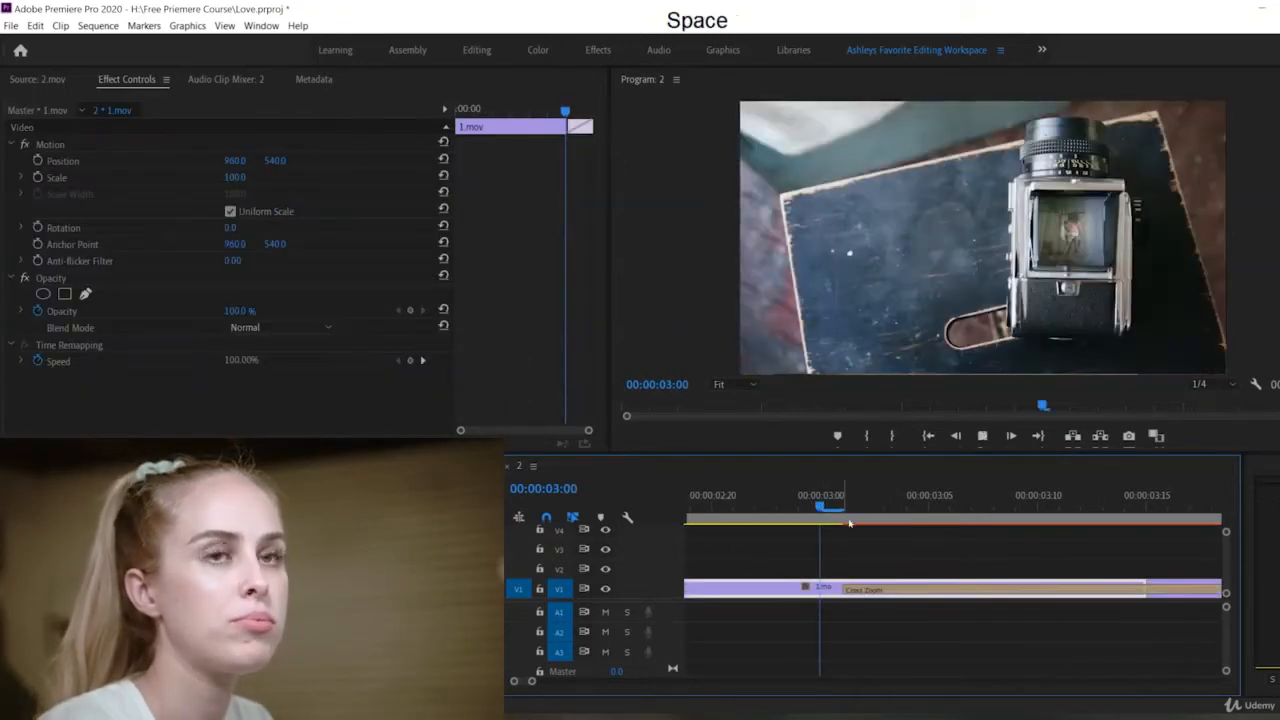
pyautogui.press('space')
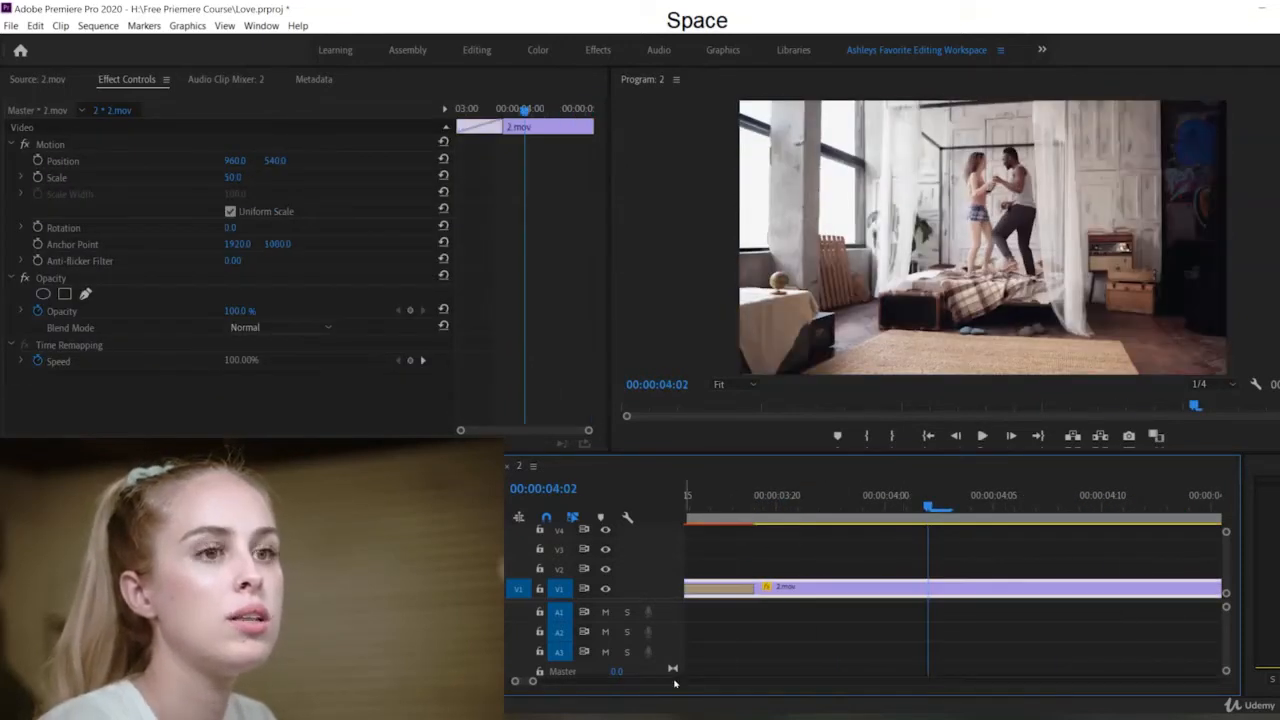
# Step: Place the playhead at 00:00:02:21, just before the transition, and save the project
pyautogui.moveTo(533, 681); pyautogui.dragTo(606, 681)
pyautogui.click(796, 512)
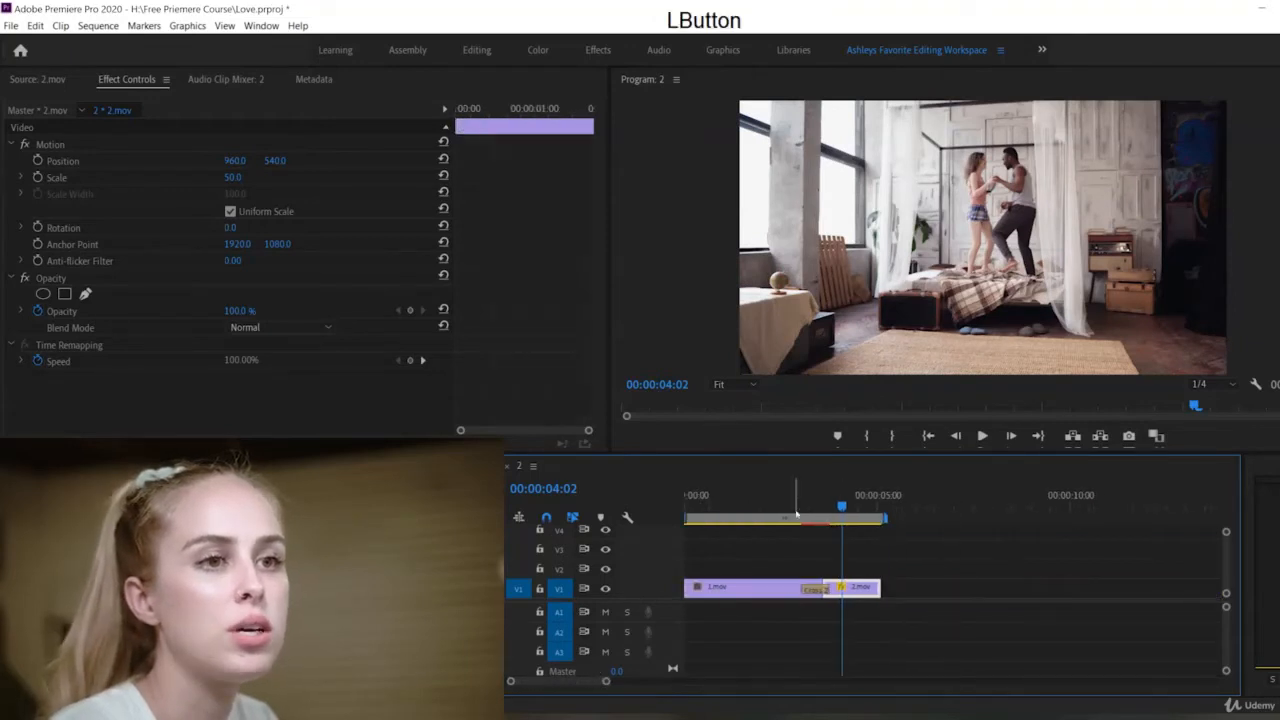
pyautogui.hotkey('ctrl', 's')
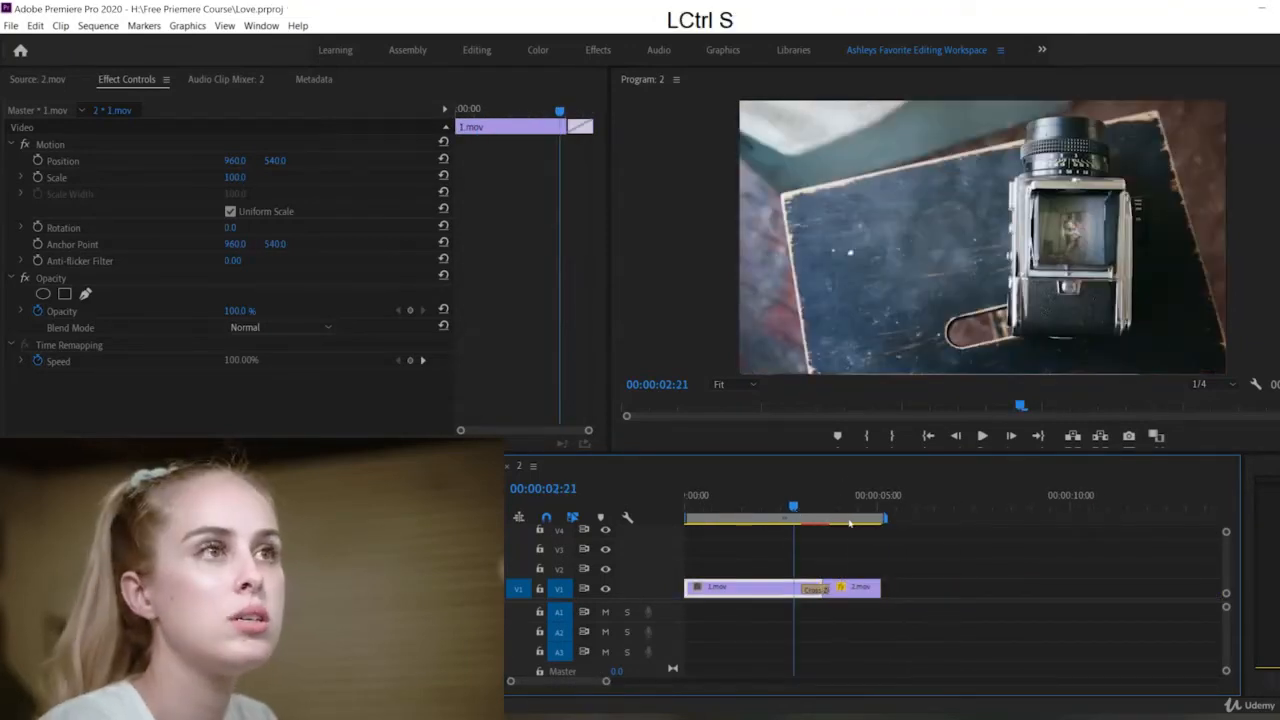
# Step: Nudge the Cross Zoom's start zoom centre slightly left and up, and set the transition's End value to about 14
pyautogui.click(816, 589)
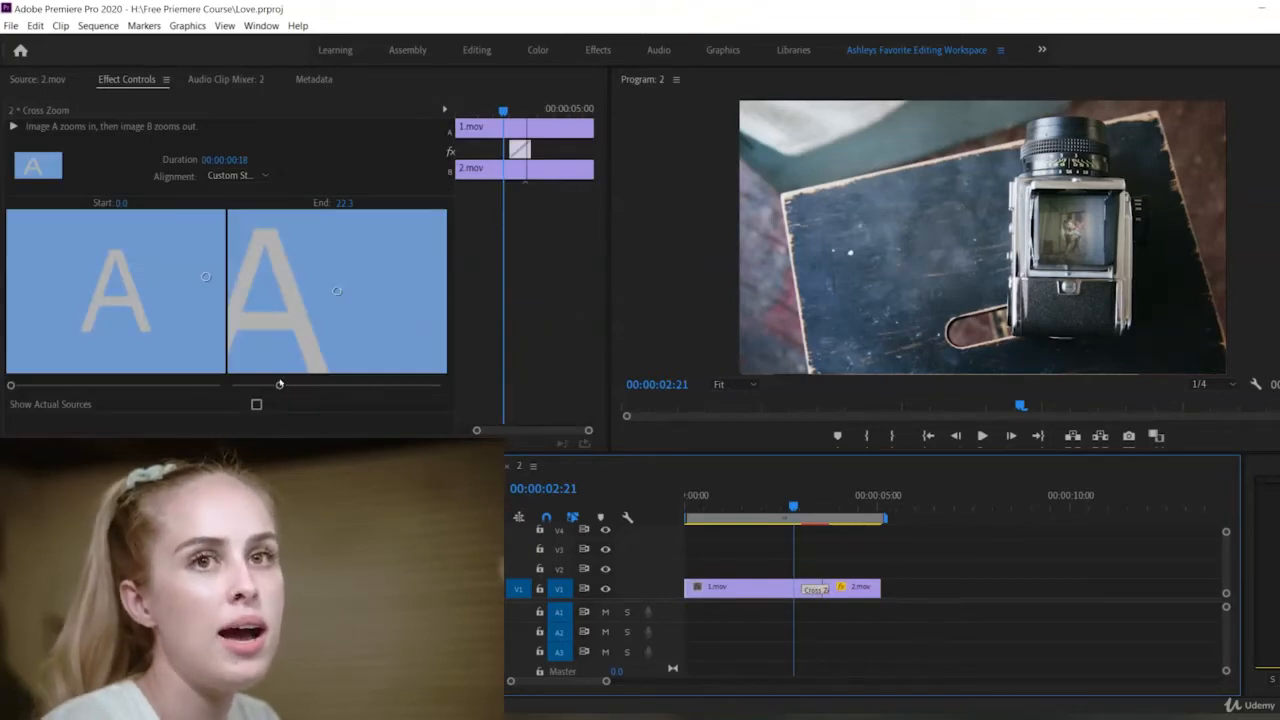
pyautogui.click(202, 271)
pyautogui.moveTo(203, 276); pyautogui.dragTo(200, 275)
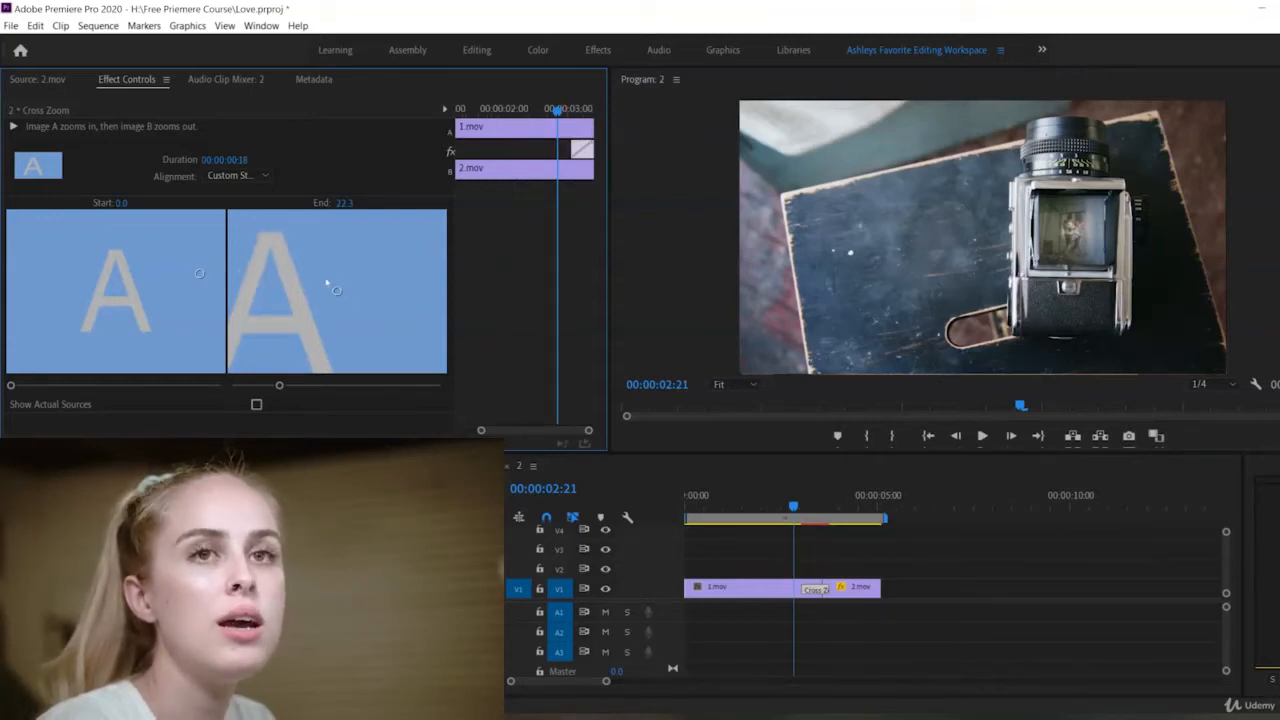
pyautogui.moveTo(294, 380); pyautogui.dragTo(473, 391)
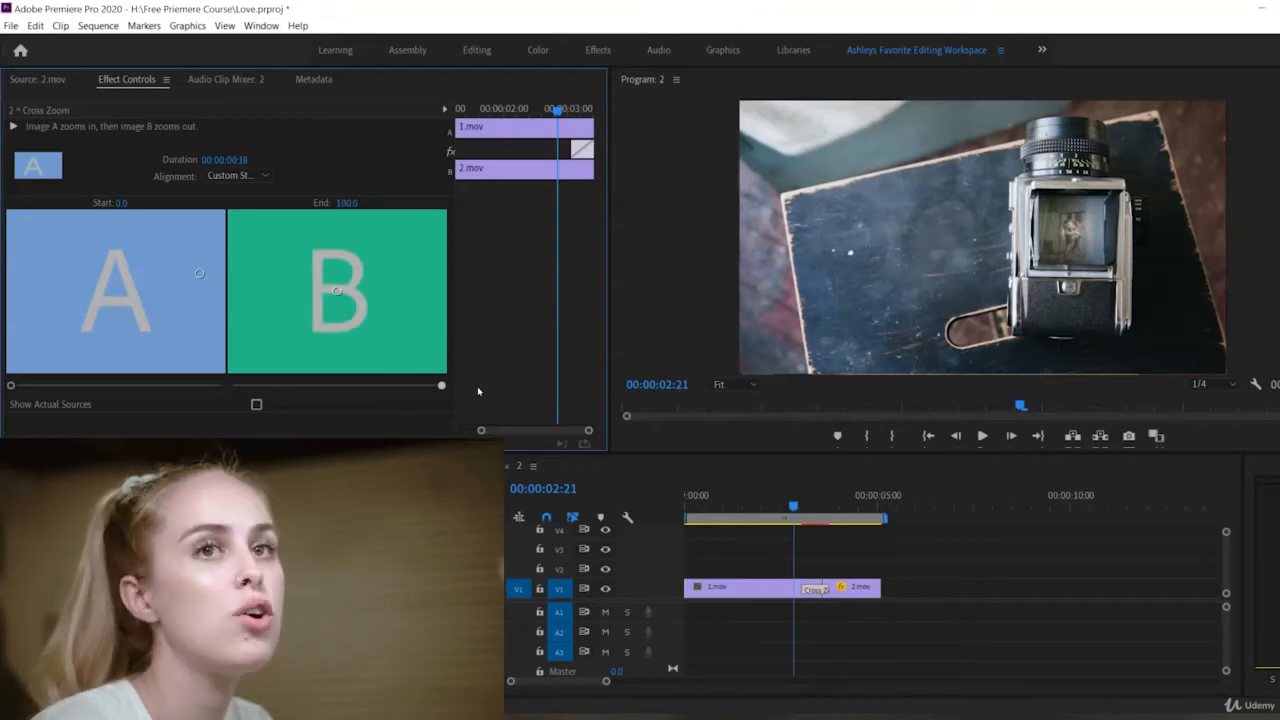
pyautogui.moveTo(441, 385); pyautogui.dragTo(302, 392)
pyautogui.moveTo(282, 398); pyautogui.dragTo(256, 400)
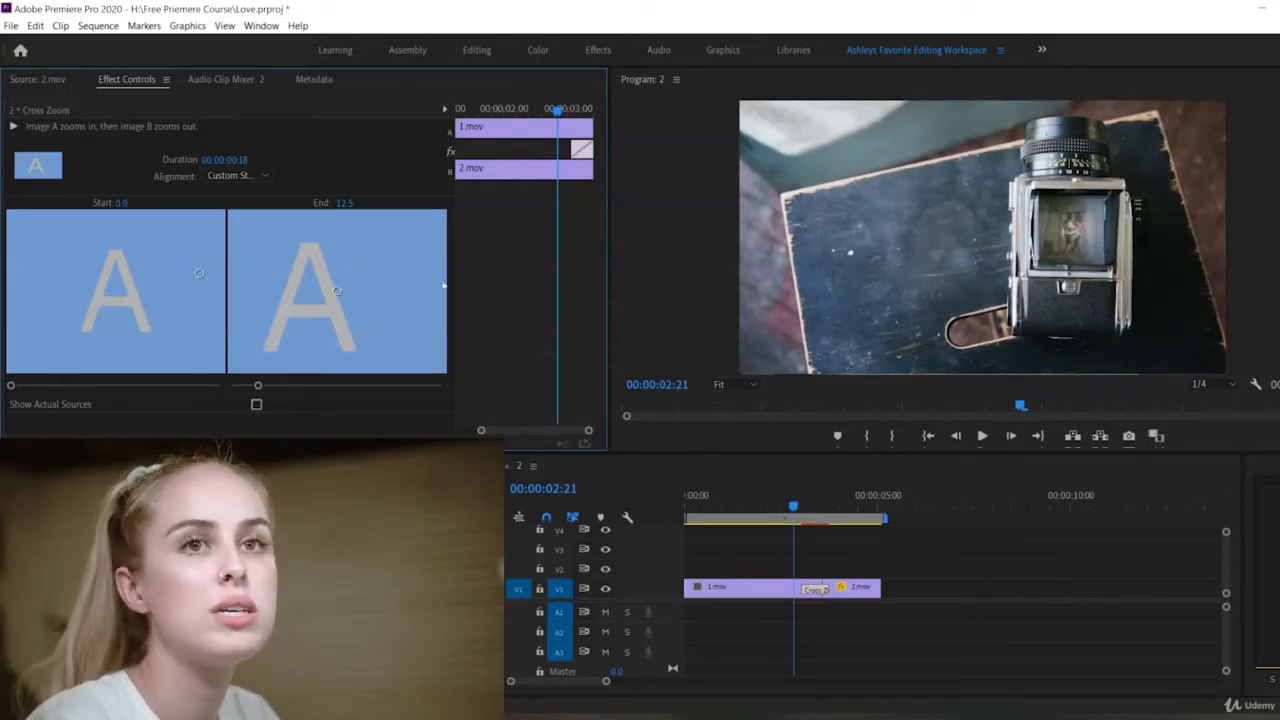
pyautogui.moveTo(258, 386)
pyautogui.mouseDown()
pyautogui.moveTo(337, 386)
pyautogui.moveTo(280, 381)
pyautogui.moveTo(244, 400)
pyautogui.moveTo(260, 402)
pyautogui.mouseUp()
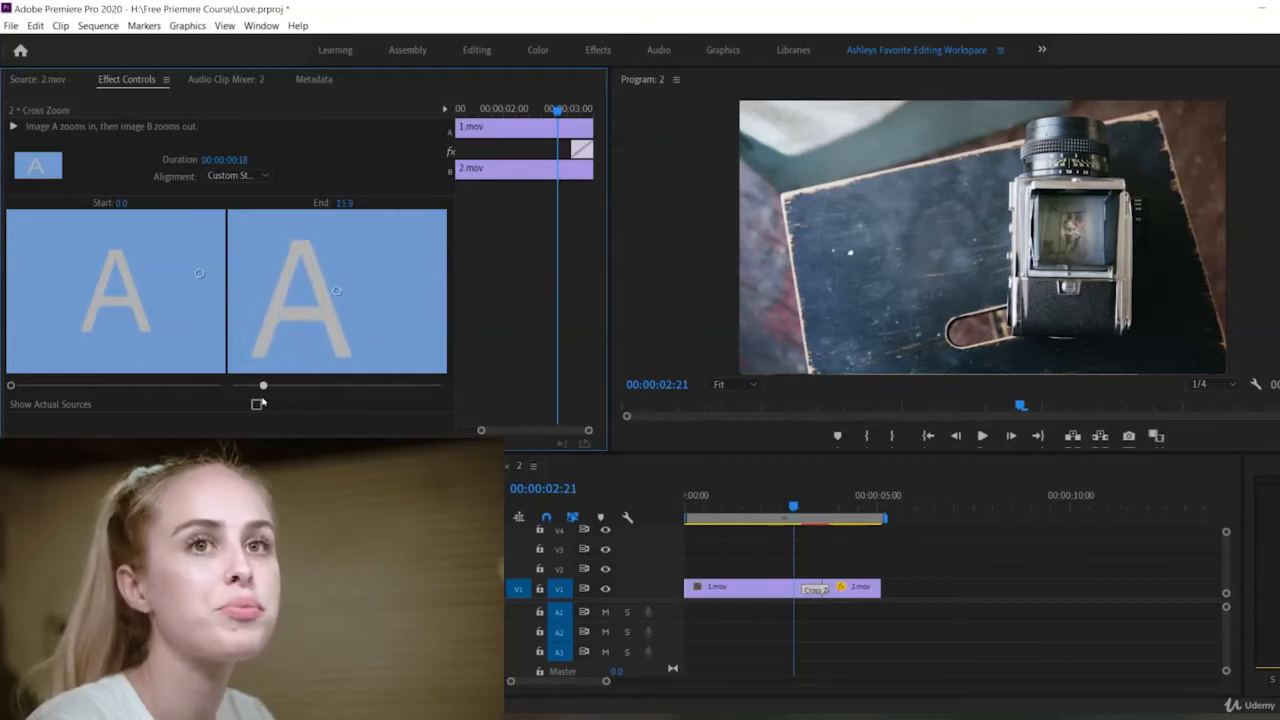
# Step: Play and scrub through the Cross Zoom transition to examine how the camera shot changes into 2.mov
pyautogui.moveTo(606, 681); pyautogui.dragTo(551, 681)
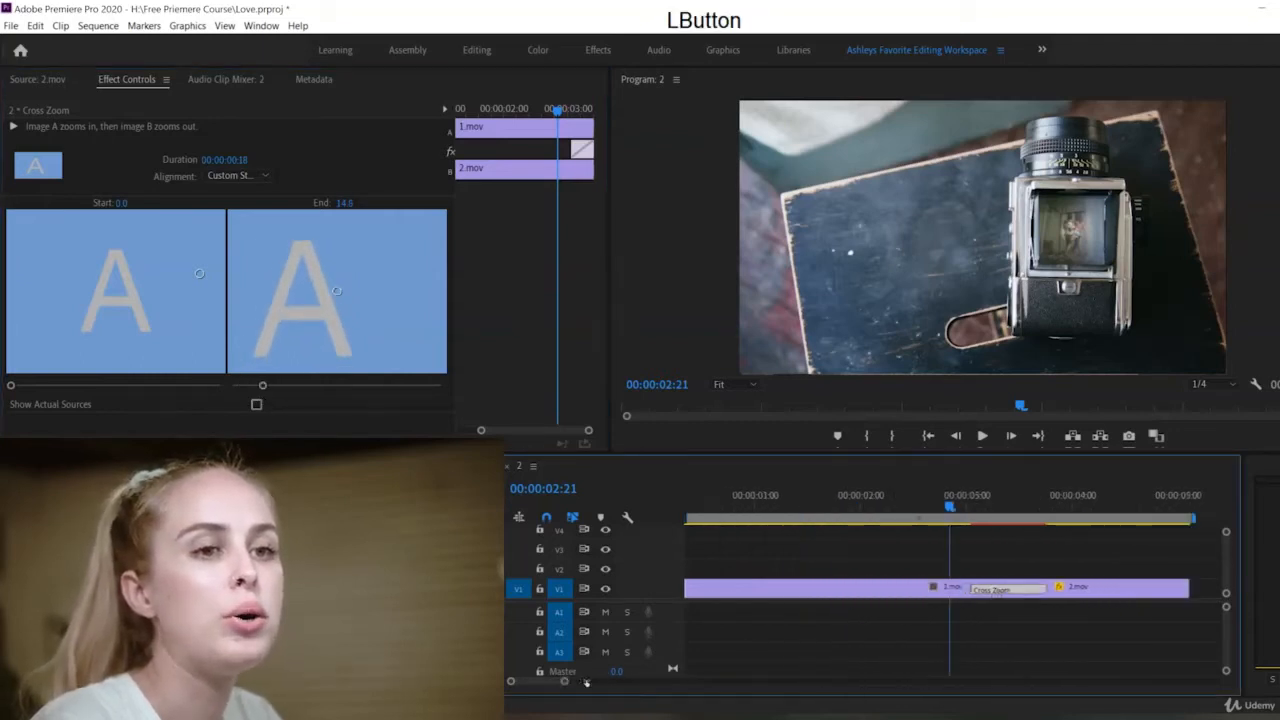
pyautogui.press('space')
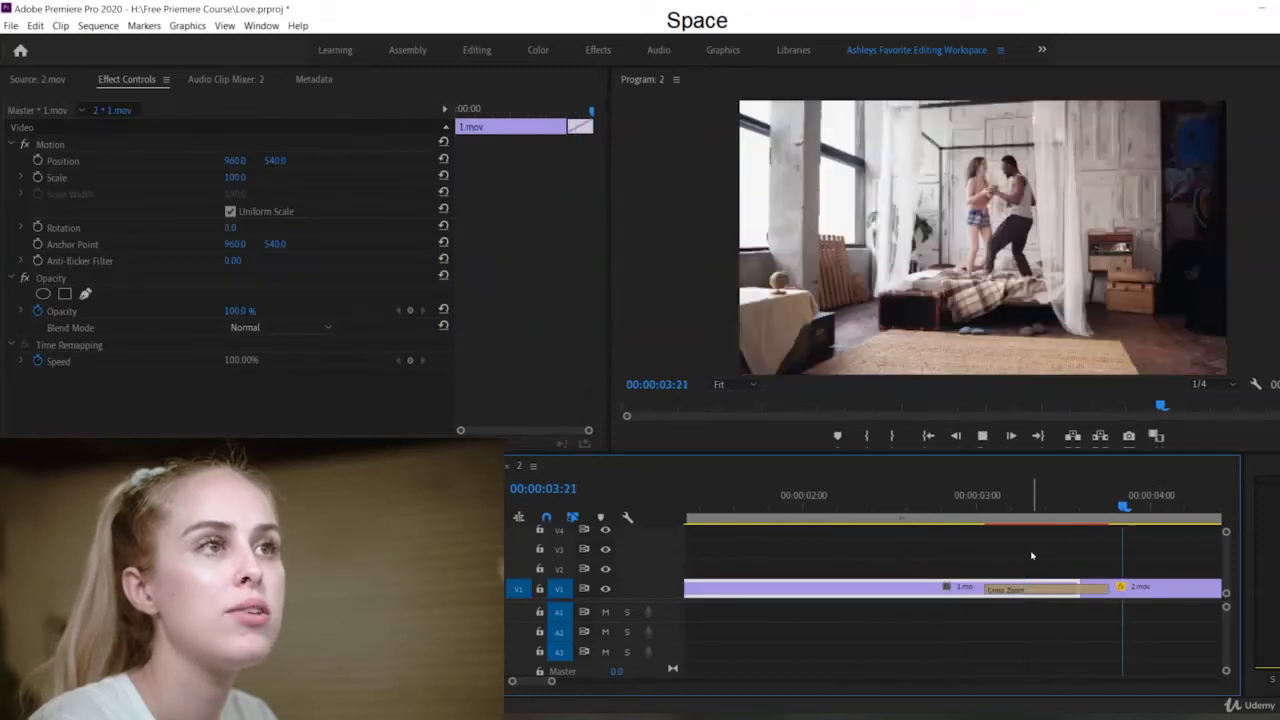
pyautogui.click(1066, 507)
pyautogui.moveTo(1068, 507); pyautogui.dragTo(1111, 508)
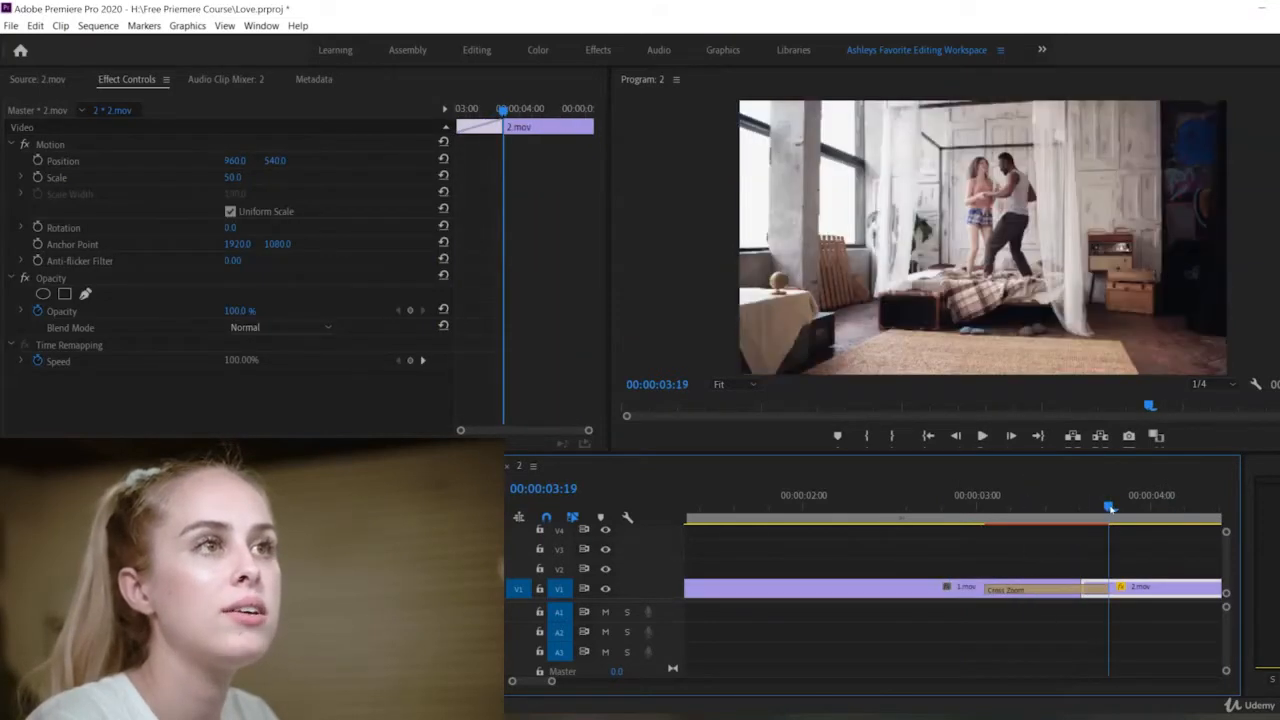
pyautogui.click(922, 507)
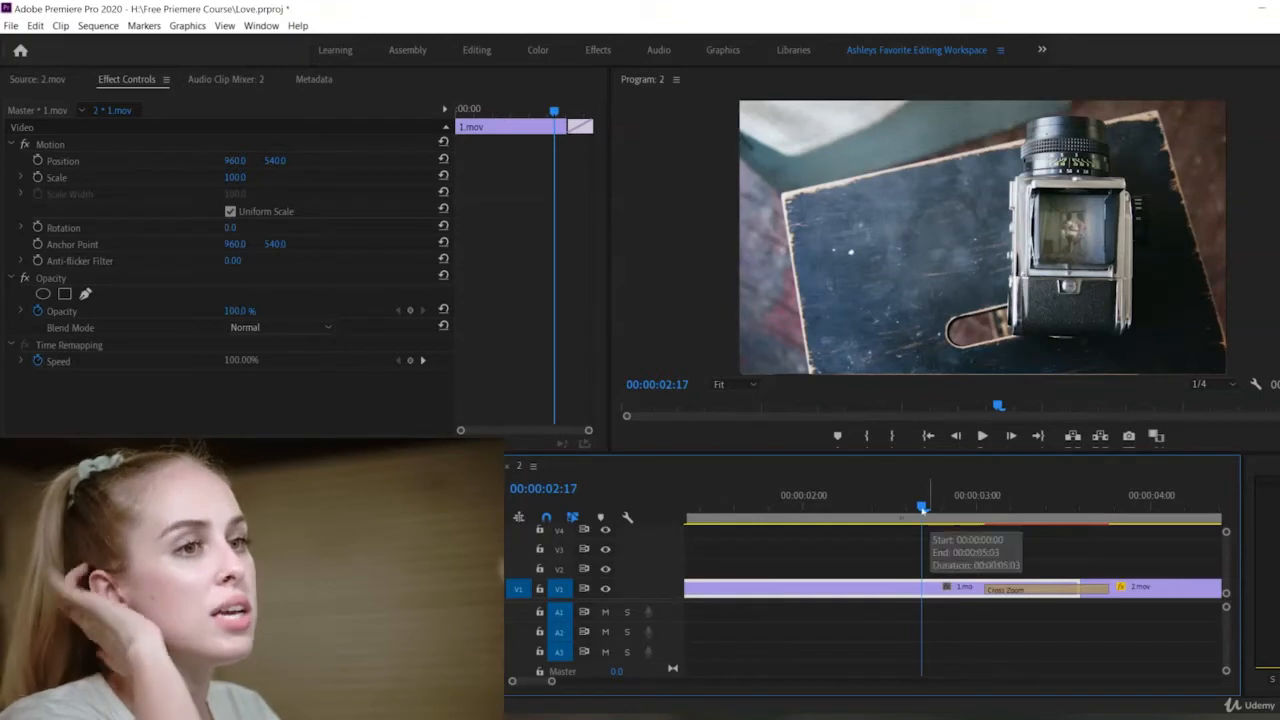
pyautogui.click(929, 507)
pyautogui.moveTo(929, 507); pyautogui.dragTo(1114, 566)
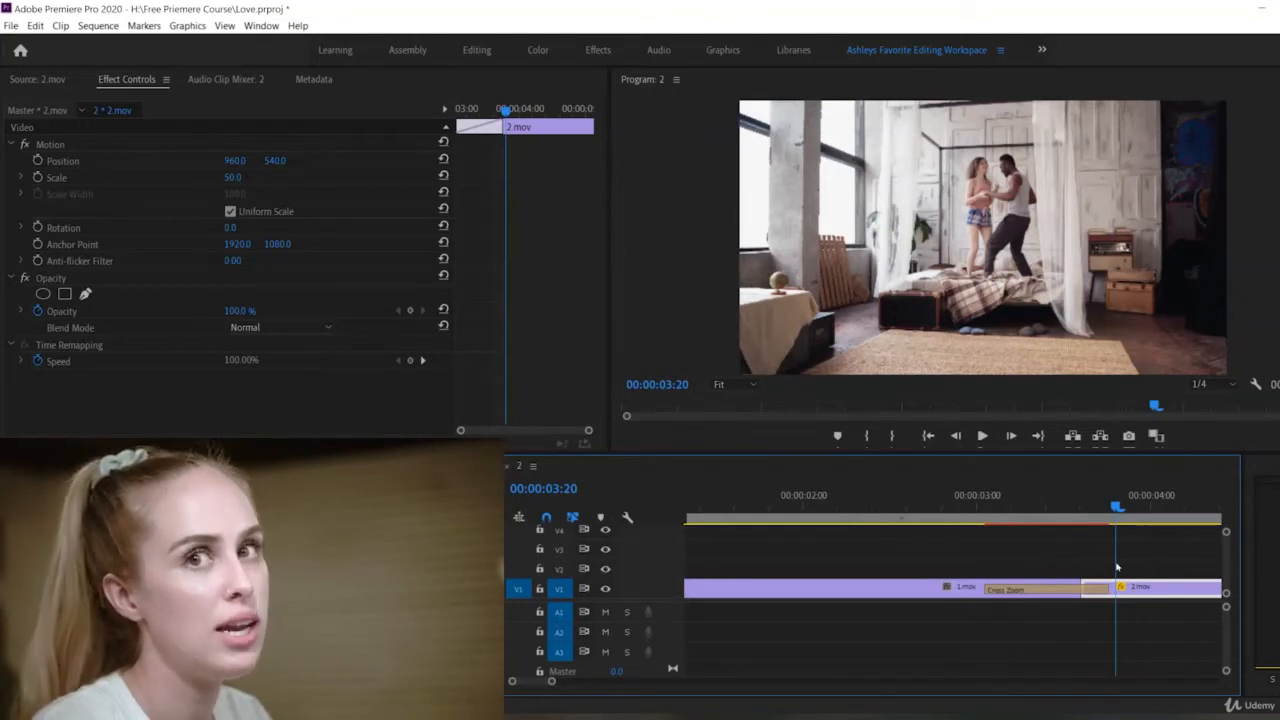
pyautogui.moveTo(1117, 567)
pyautogui.mouseDown()
pyautogui.moveTo(1089, 564)
pyautogui.moveTo(1104, 563)
pyautogui.mouseUp()
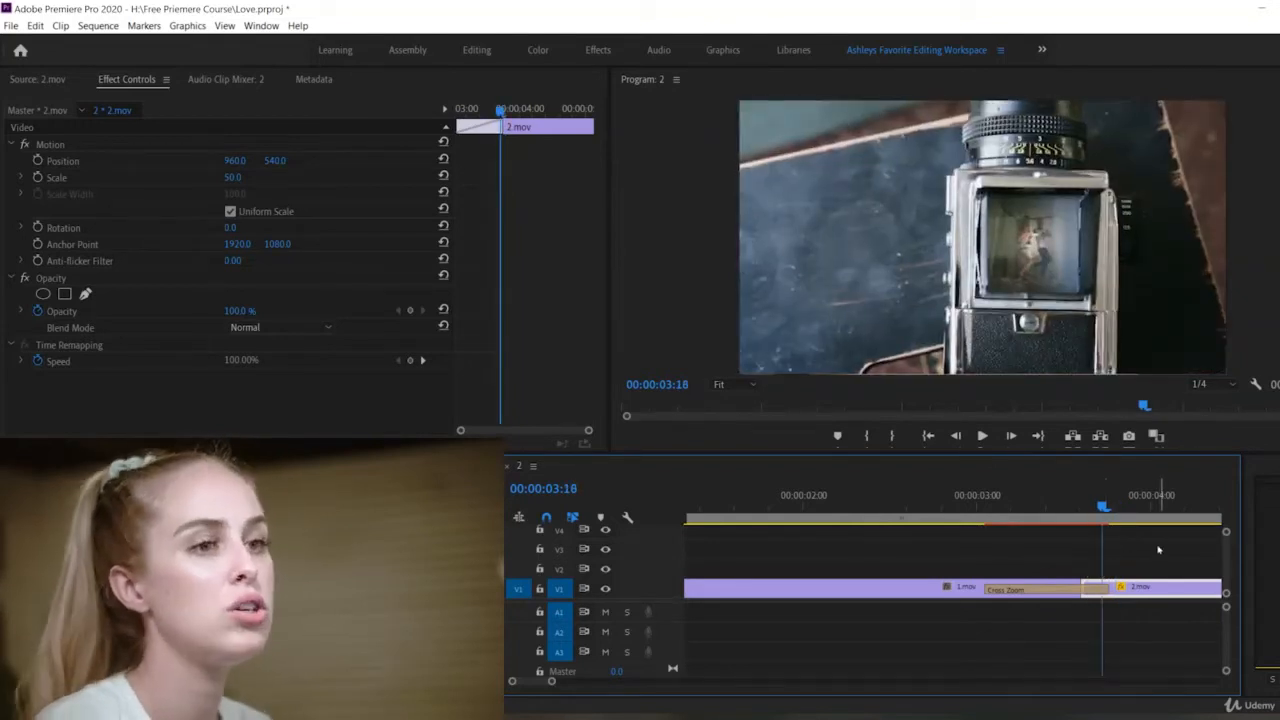
pyautogui.click(1090, 588)
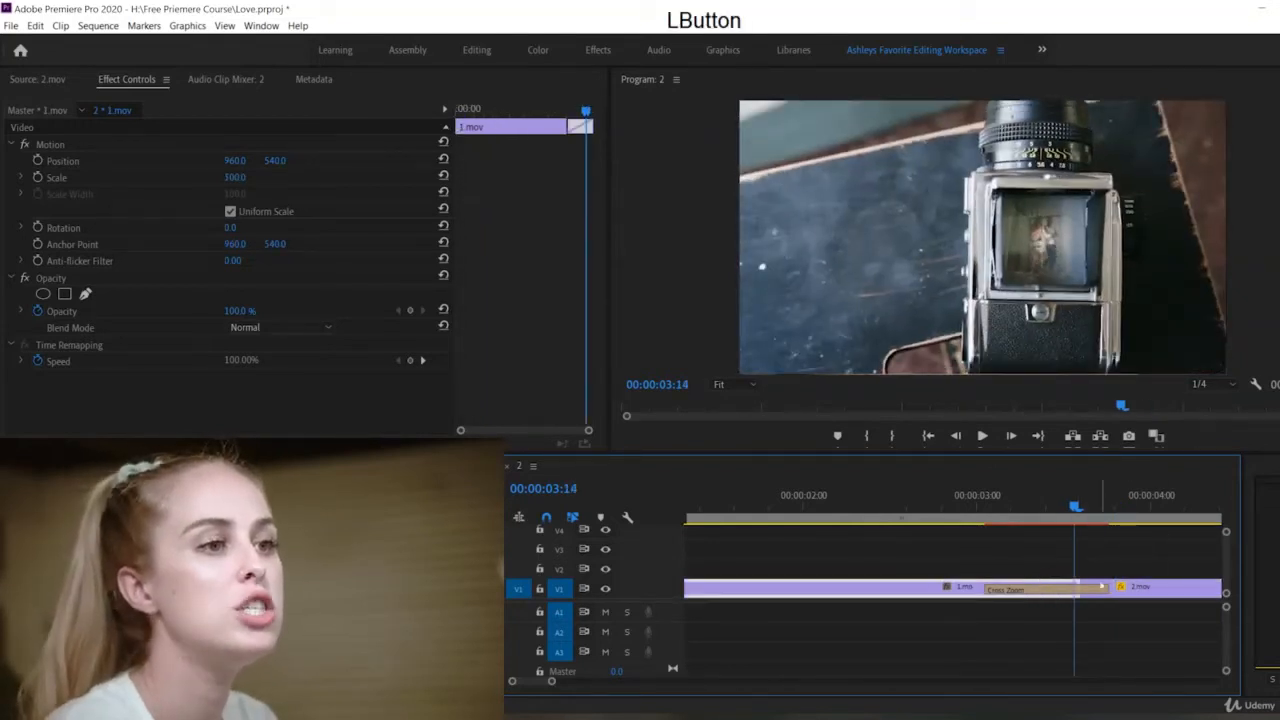
# Step: Place the playhead at 00:00:03:17 and move the Cross Zoom's end zoom centre slightly left and down
pyautogui.moveTo(1081, 509); pyautogui.dragTo(1095, 515)
pyautogui.click(1094, 591)
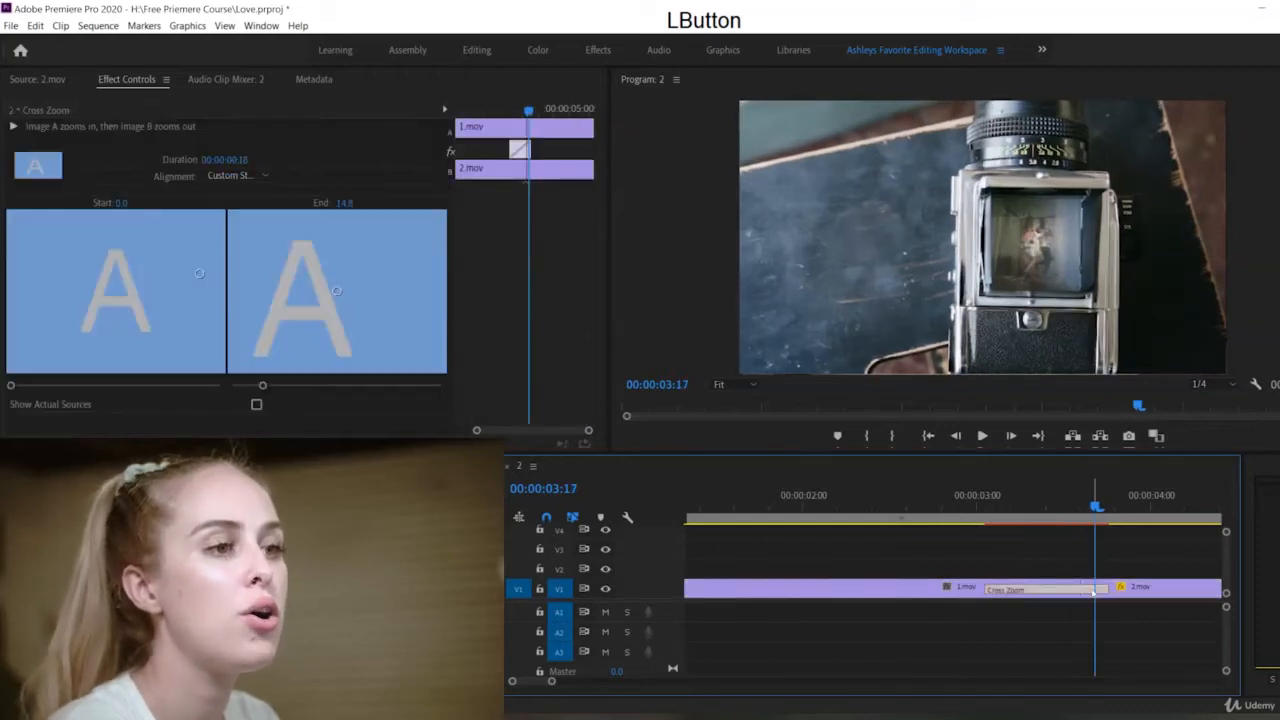
pyautogui.click(336, 292)
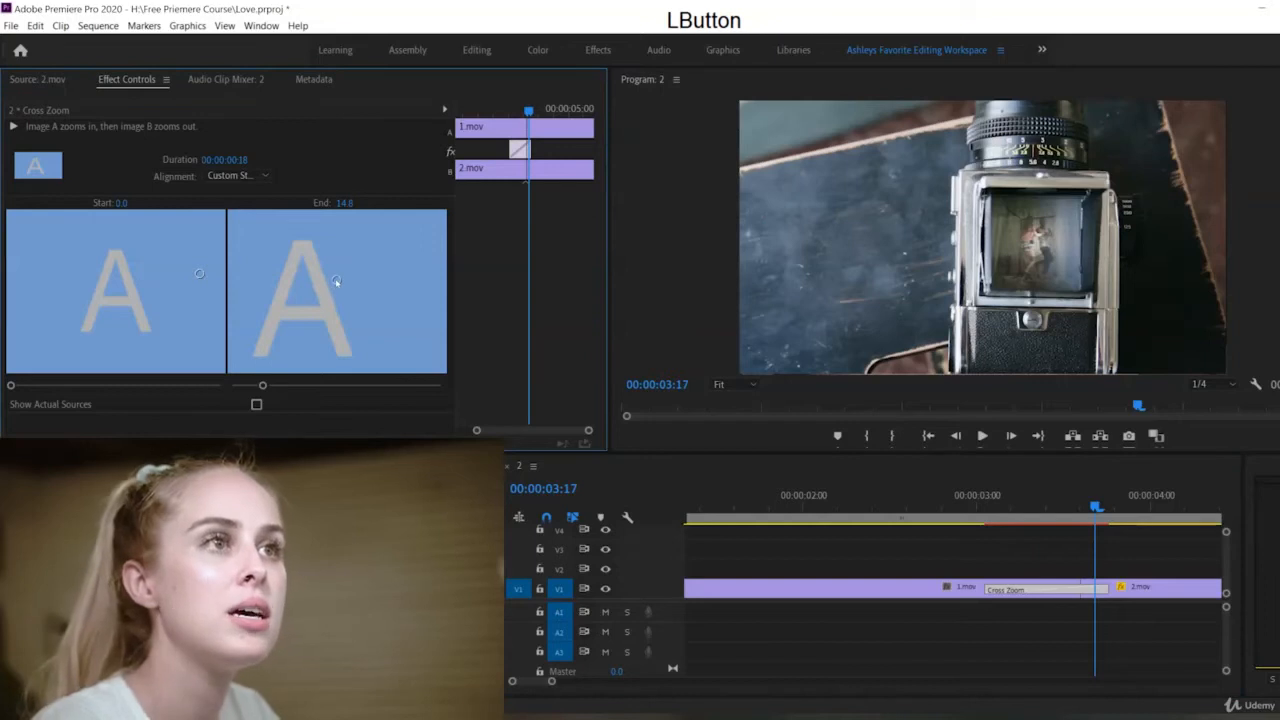
pyautogui.click(979, 509)
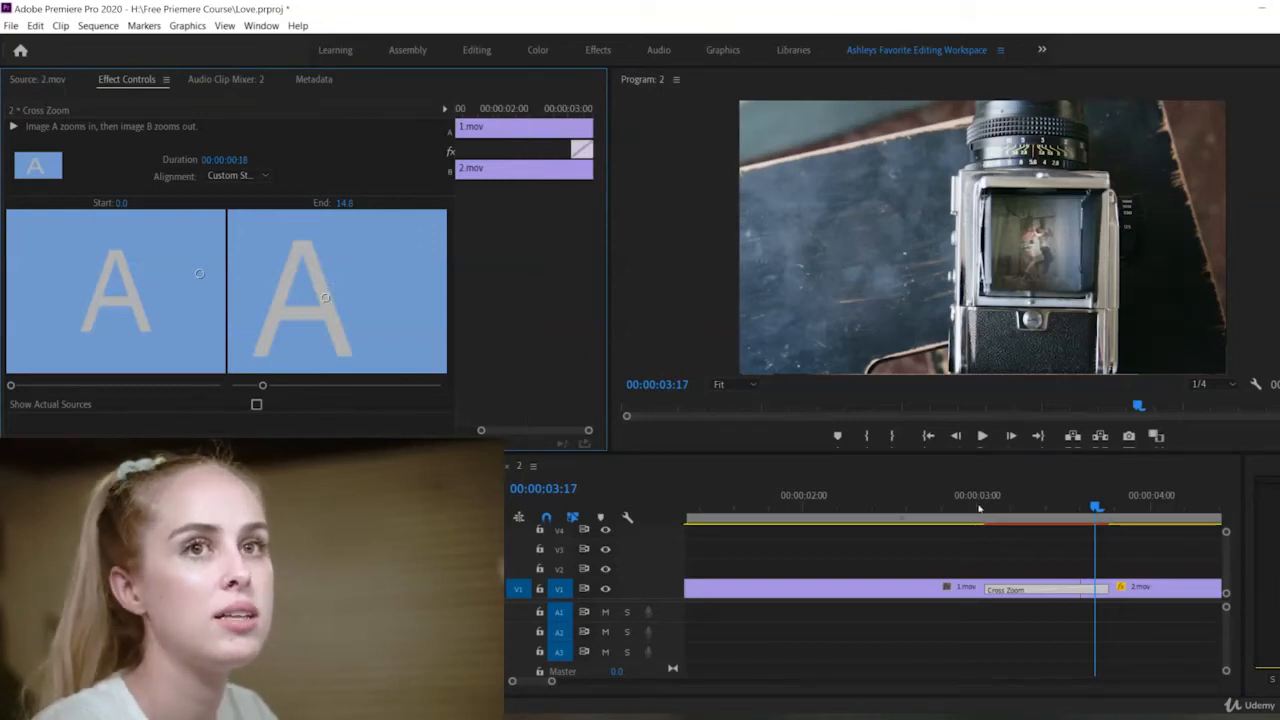
# Step: Place the playhead at 00:00:03:18 and nudge the Cross Zoom's start zoom centre slightly upward
pyautogui.moveTo(1096, 507)
pyautogui.mouseDown()
pyautogui.moveTo(1108, 508)
pyautogui.moveTo(1074, 508)
pyautogui.moveTo(1104, 511)
pyautogui.mouseUp()
pyautogui.click(1093, 590)
pyautogui.click(1100, 588)
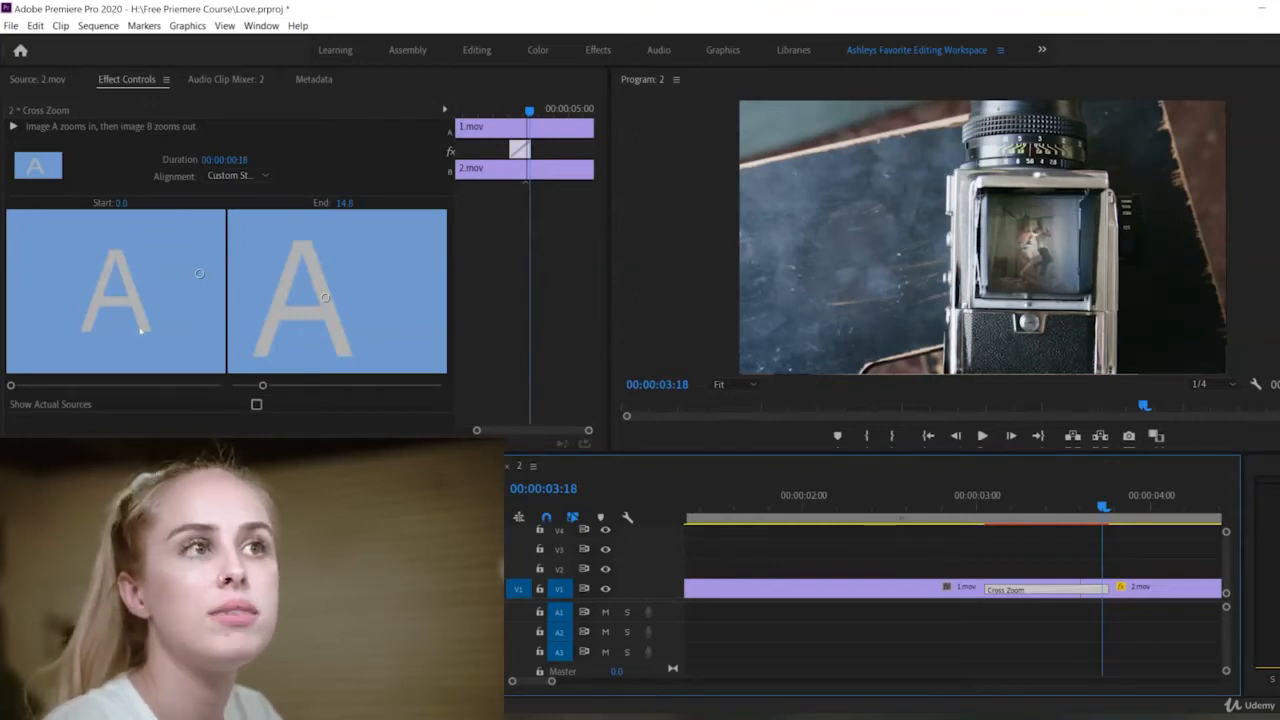
pyautogui.click(552, 682)
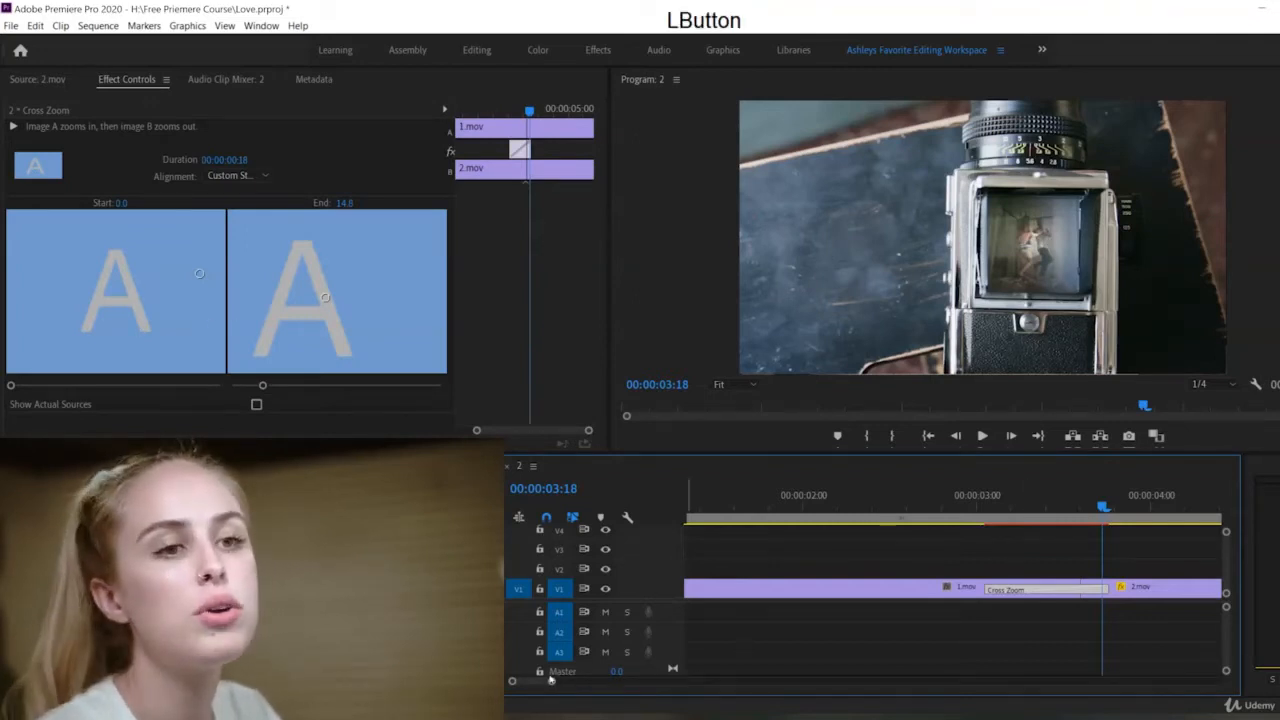
pyautogui.moveTo(552, 682); pyautogui.dragTo(532, 682)
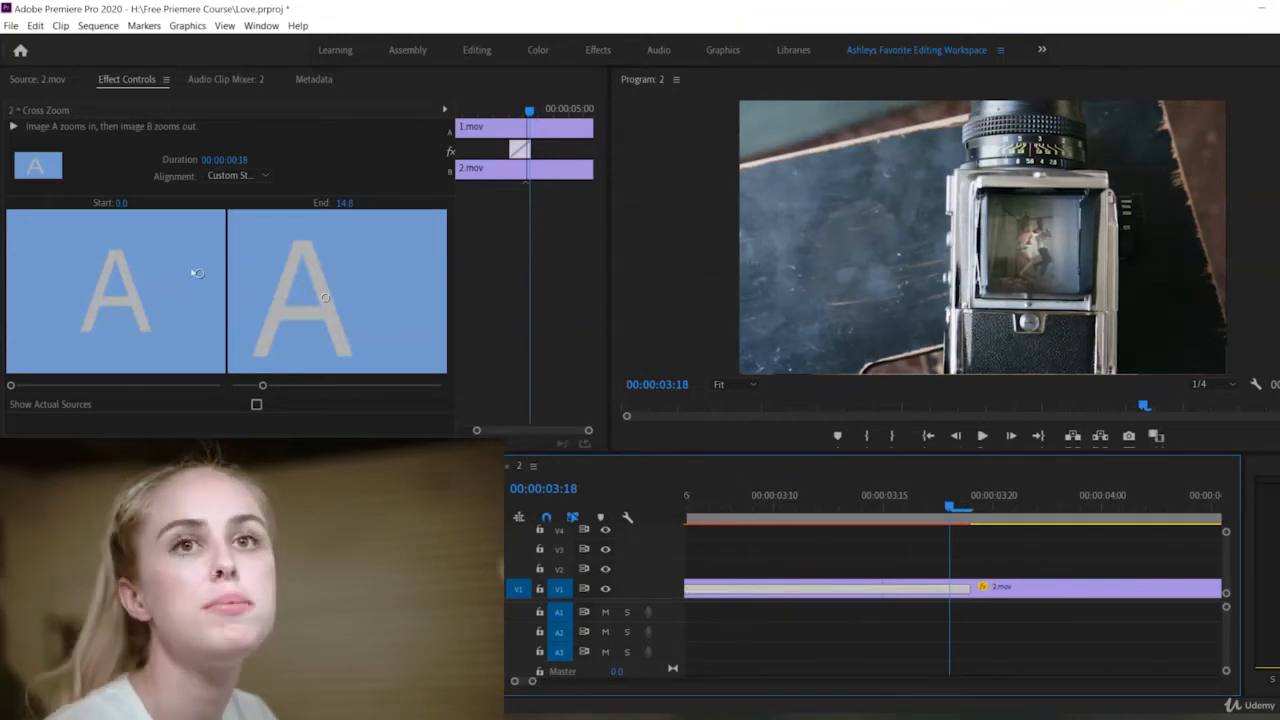
pyautogui.click(197, 276)
pyautogui.moveTo(197, 269); pyautogui.dragTo(200, 266)
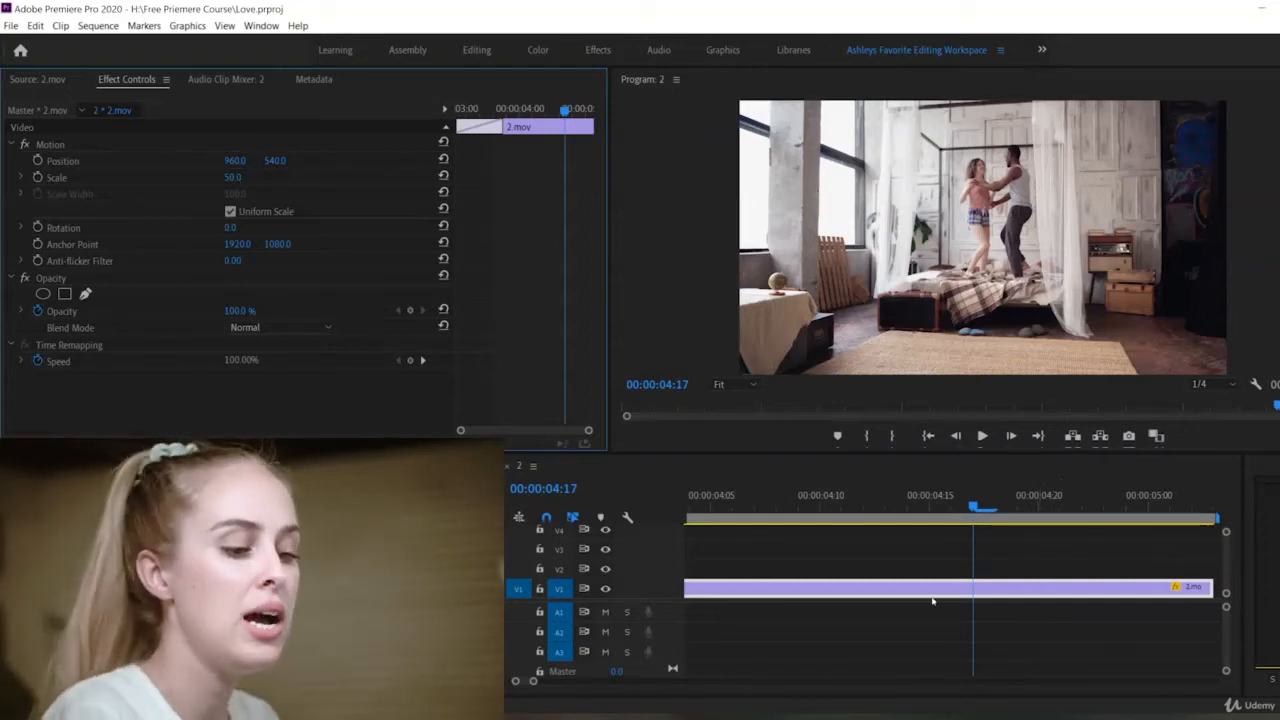
# Step: Save the project and place the playhead at 00:00:03:05 within the Cross Zoom transition
pyautogui.press('ctrl')
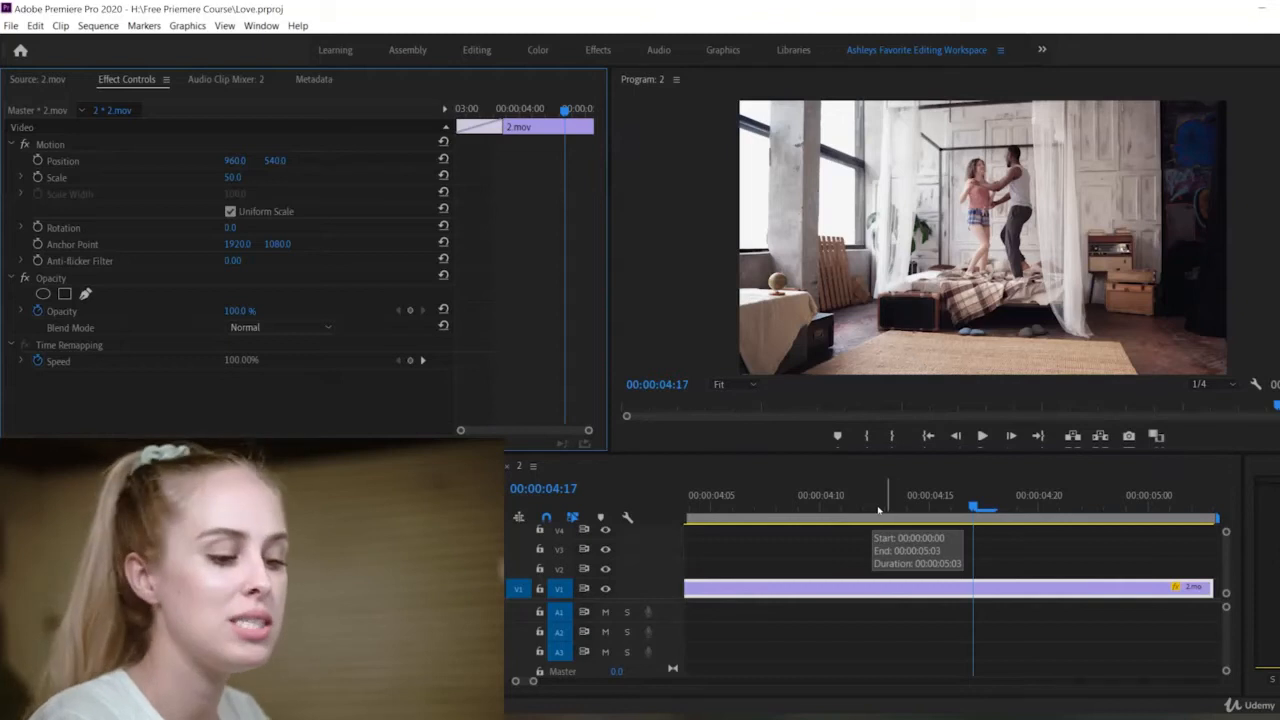
pyautogui.hotkey('ctrl', 's')
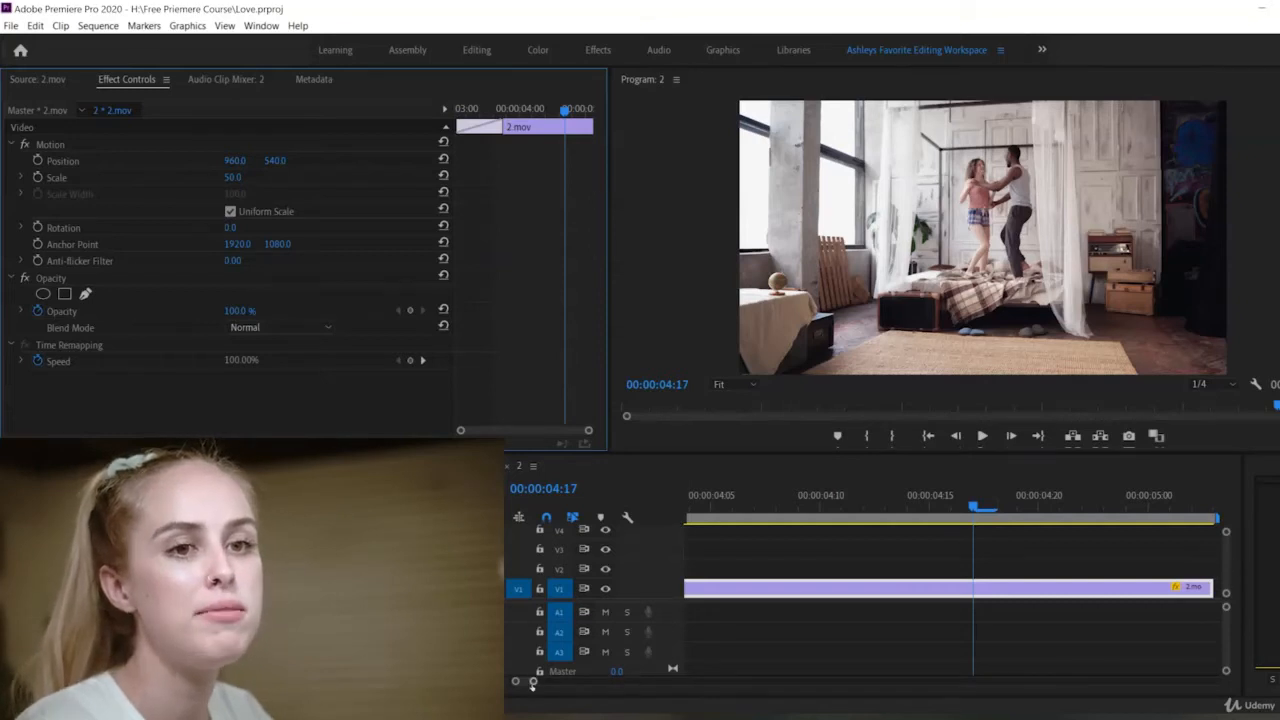
pyautogui.moveTo(533, 681); pyautogui.dragTo(622, 681)
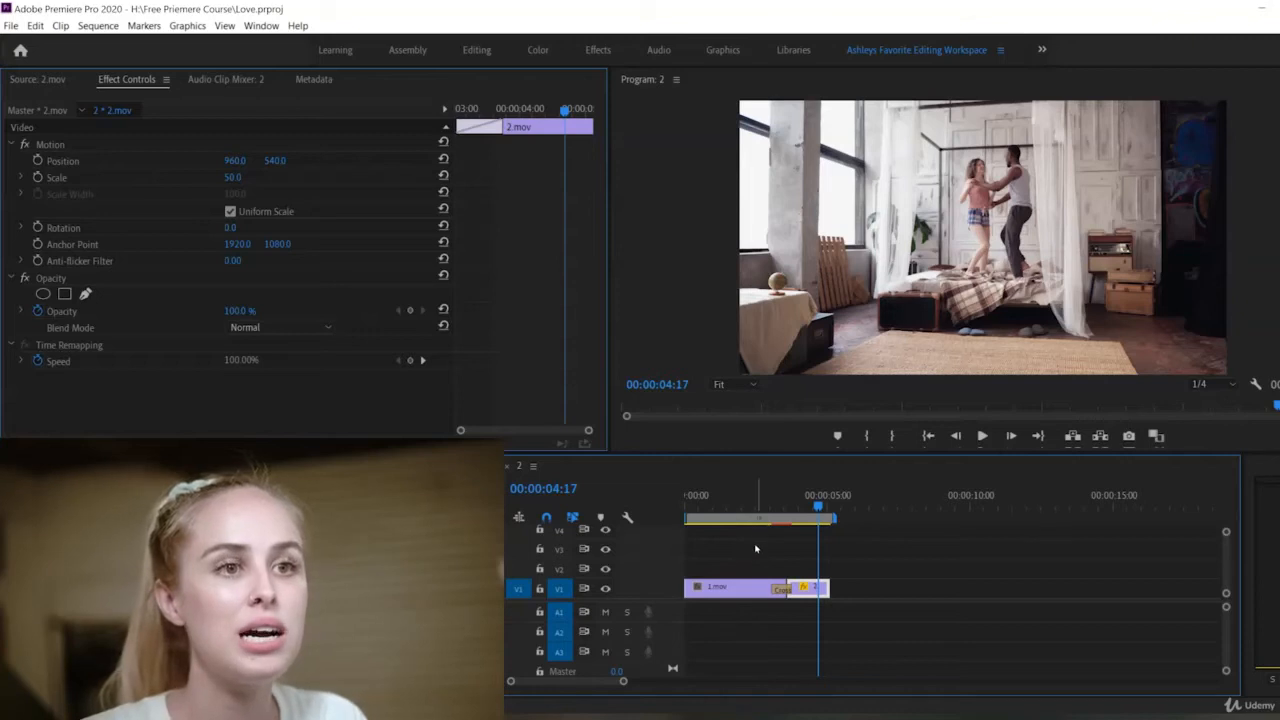
pyautogui.click(777, 512)
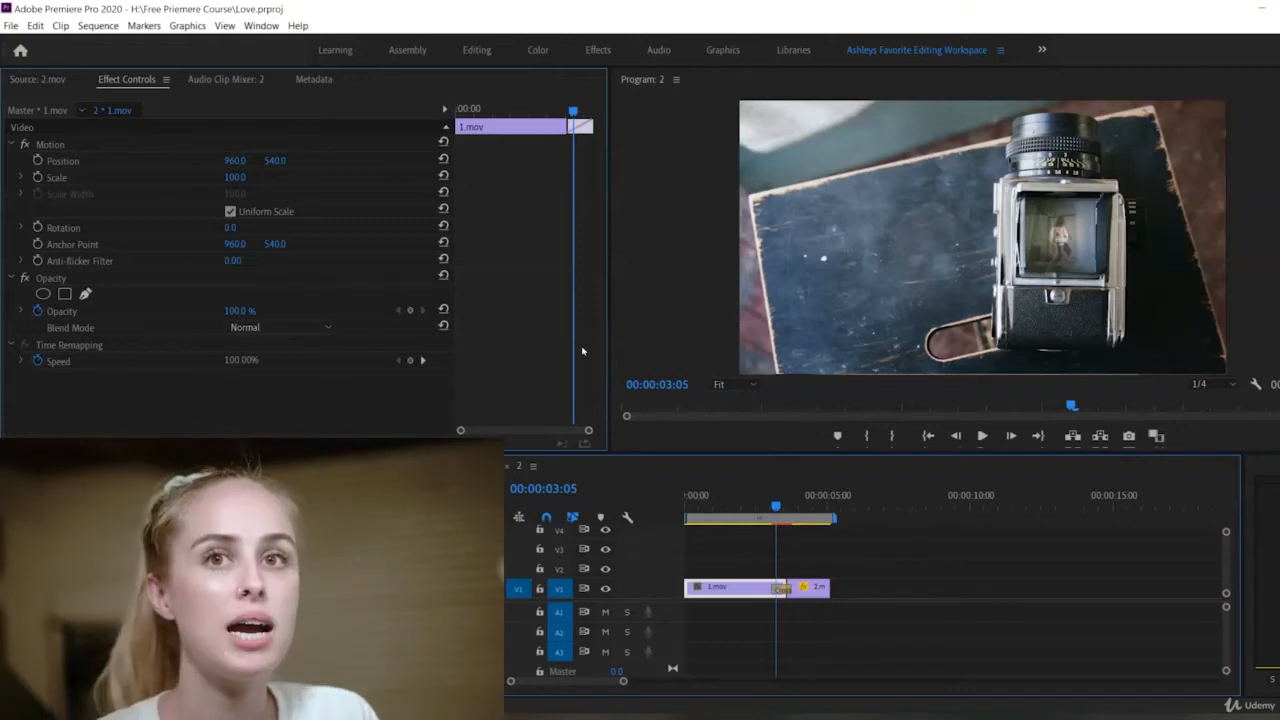
# Step: Save the project under the new file name Love1.prproj in the Free Priemere Course folder
pyautogui.click(12, 26)
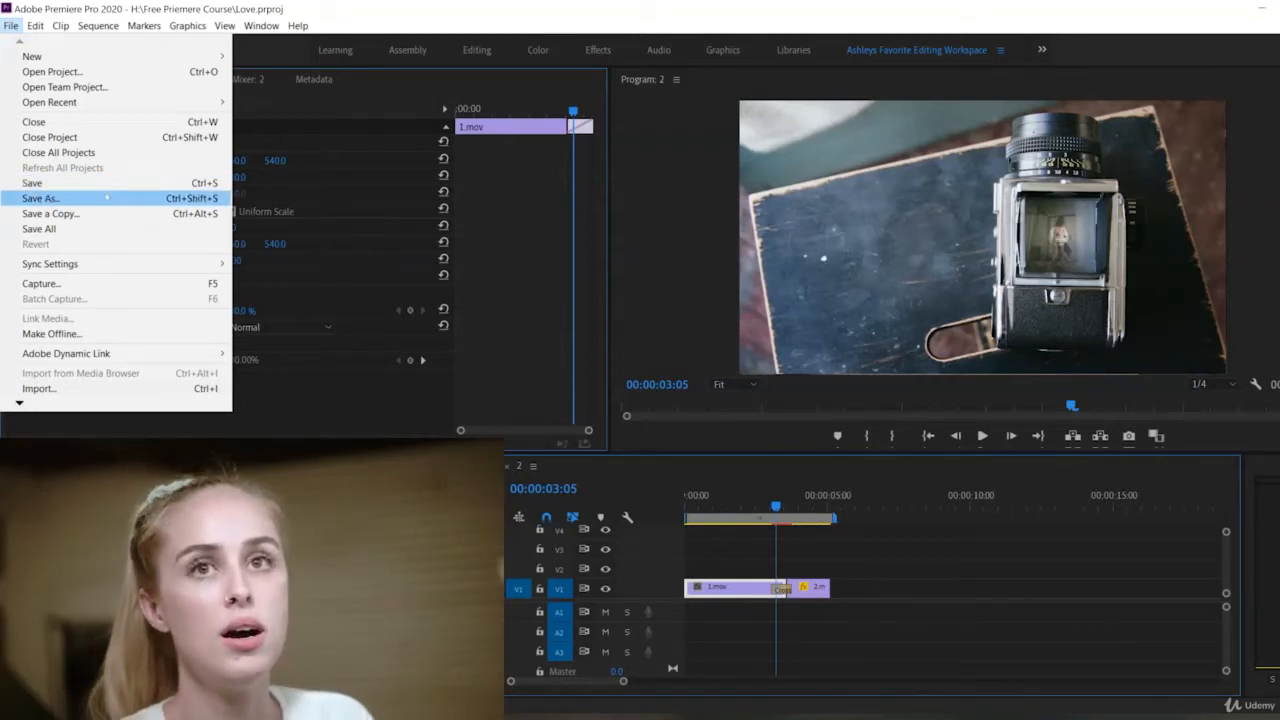
pyautogui.click(45, 198)
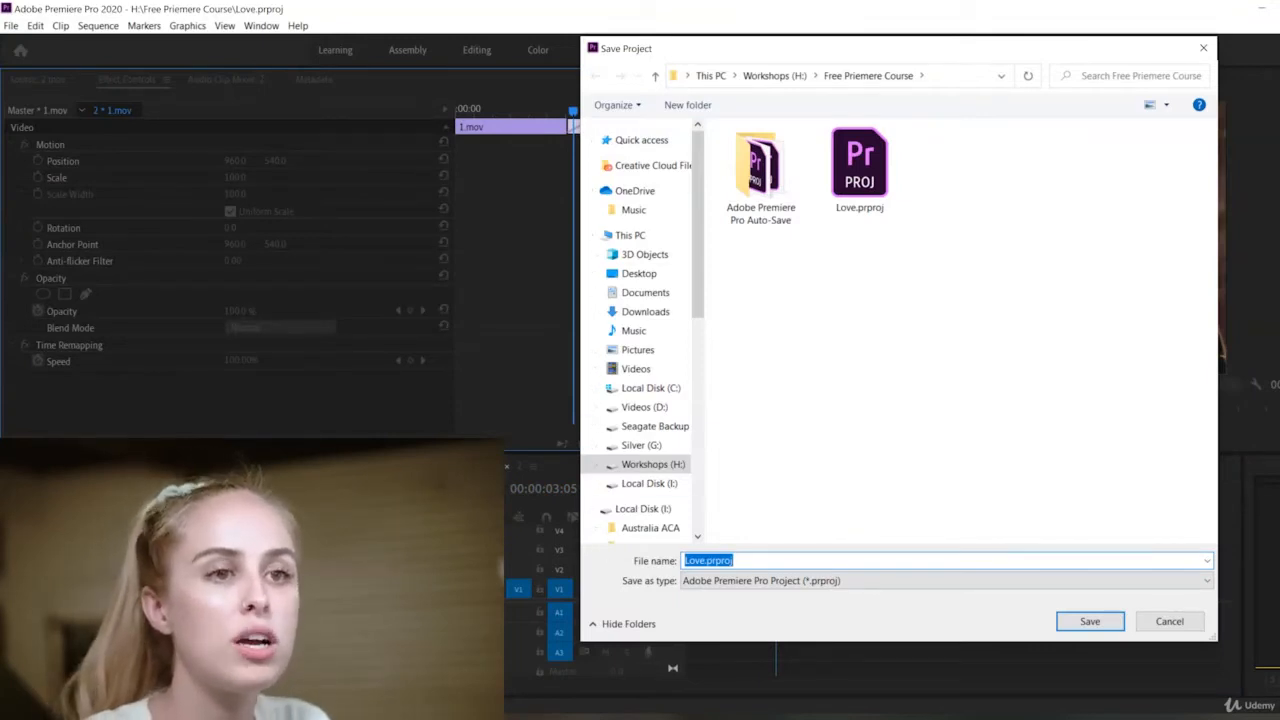
pyautogui.click(705, 560)
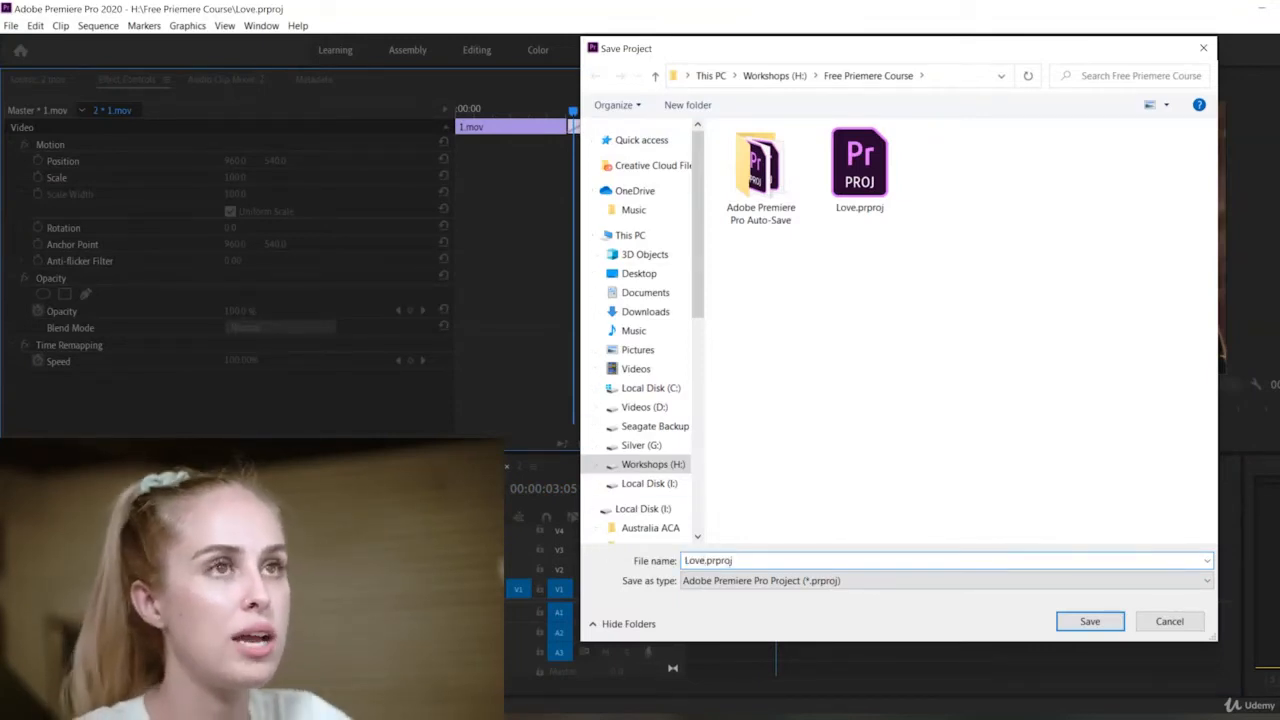
pyautogui.write('1')
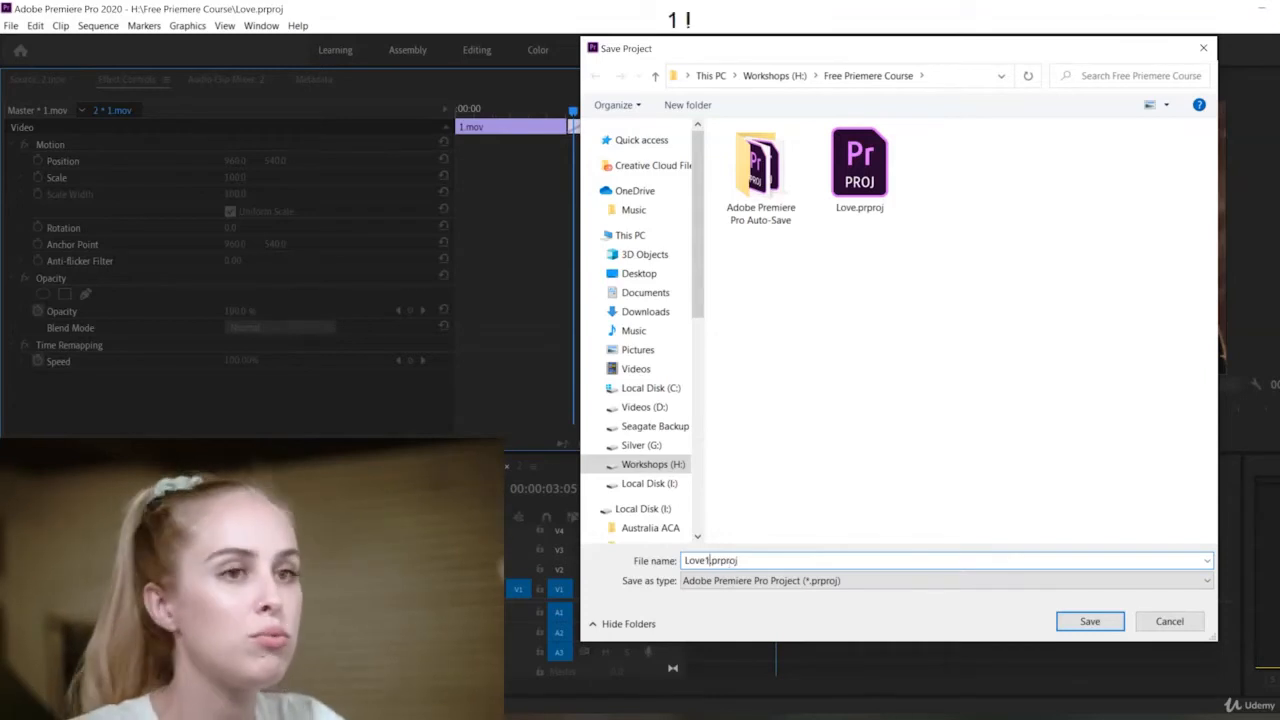
pyautogui.click(1090, 621)
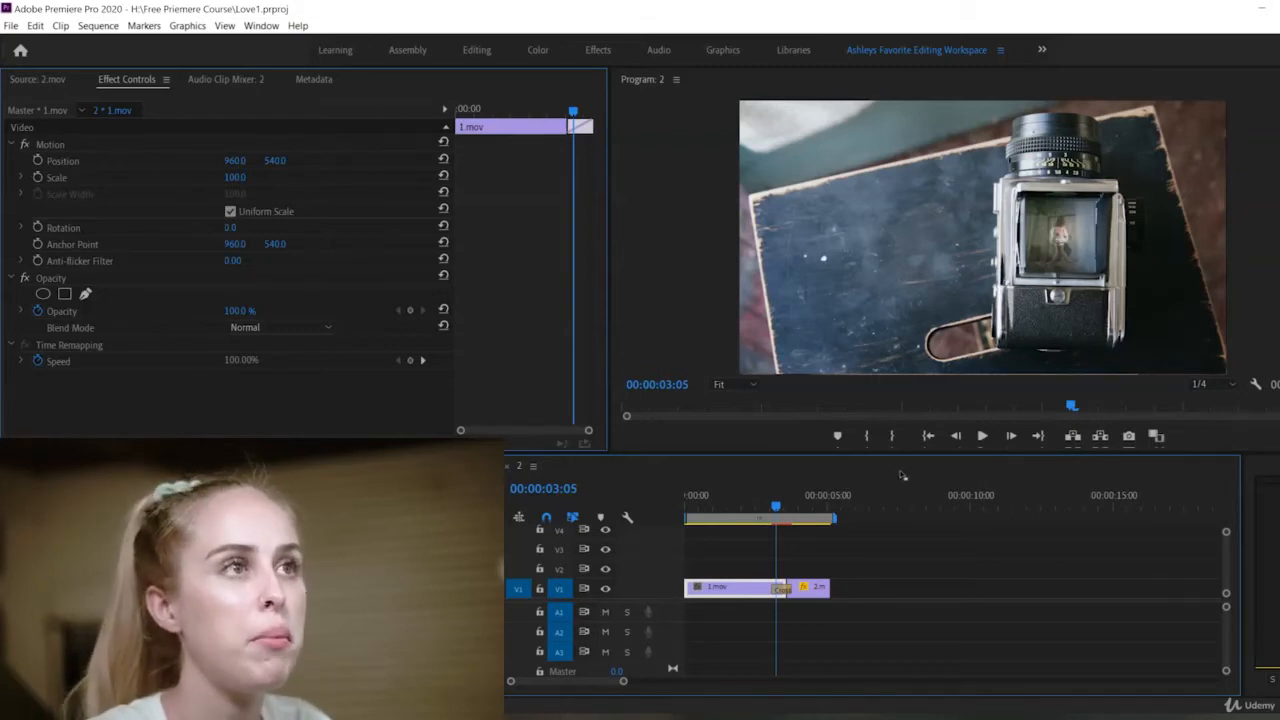
# Step: Resize the panels to show more of the Story bin and place the playhead at 00:00:04:15 in 2.mov
pyautogui.moveTo(395, 512); pyautogui.dragTo(523, 512)
pyautogui.moveTo(463, 452); pyautogui.dragTo(463, 254)
pyautogui.moveTo(603, 254); pyautogui.dragTo(603, 253)
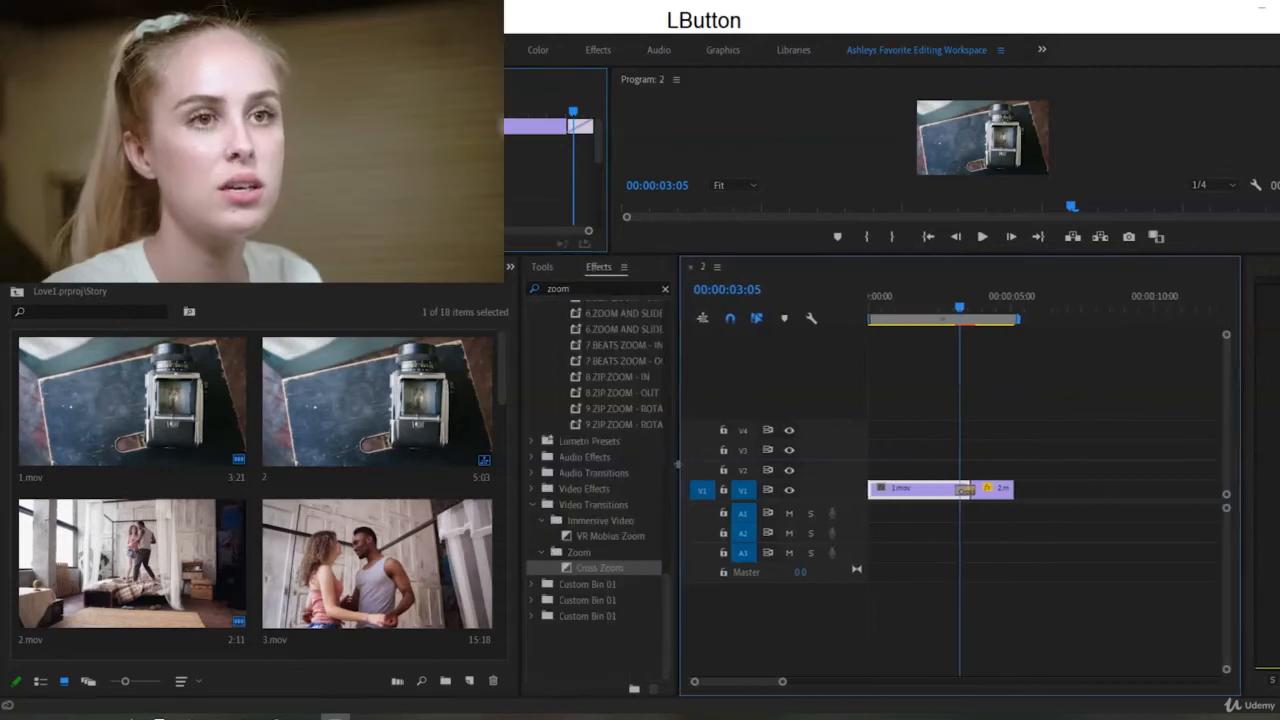
pyautogui.moveTo(518, 490); pyautogui.dragTo(604, 490)
pyautogui.moveTo(933, 310); pyautogui.dragTo(999, 350)
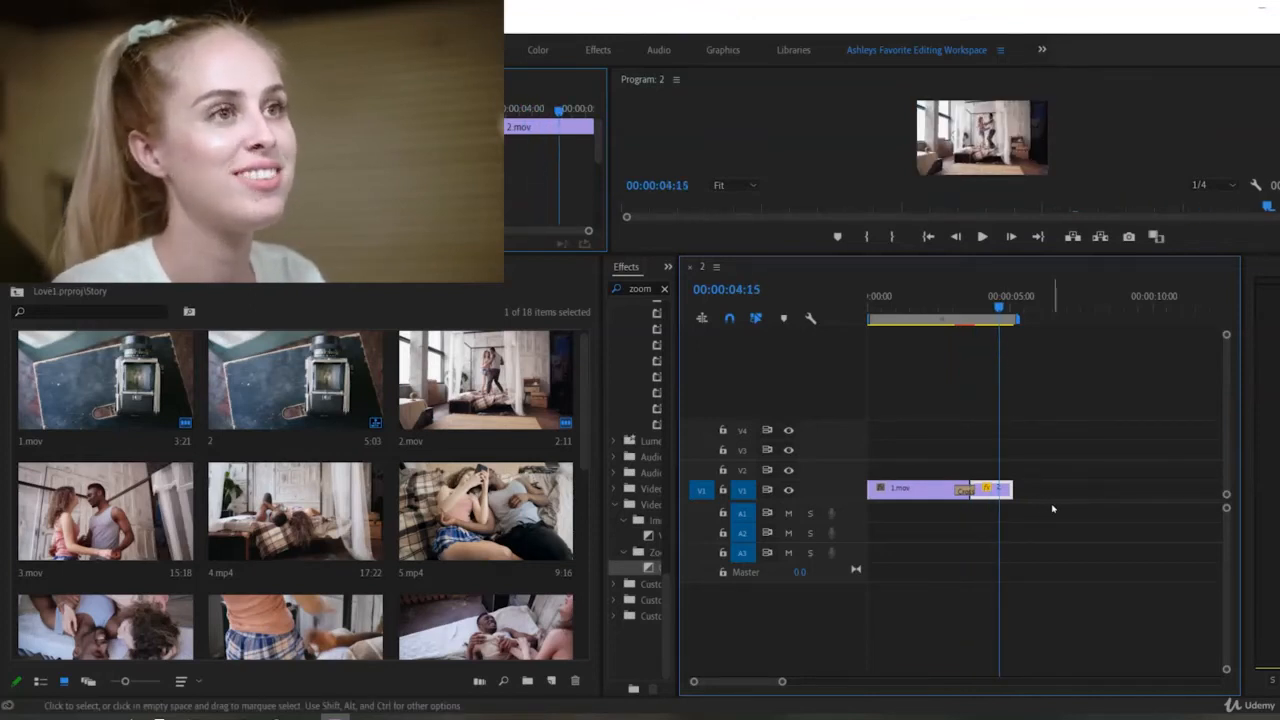
pyautogui.moveTo(782, 681); pyautogui.dragTo(737, 681)
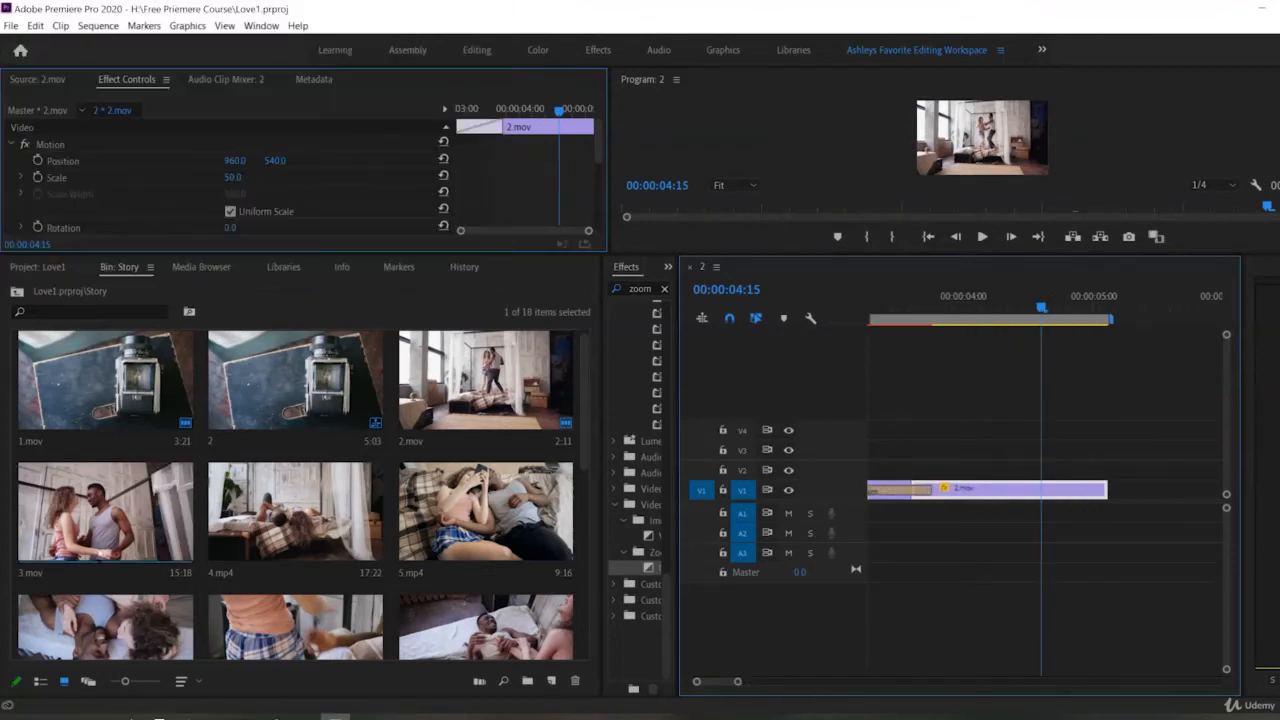
# Step: Open 3.mov in an enlarged Source monitor and mark its In point at 00:00:01:06
pyautogui.doubleClick(73, 505)
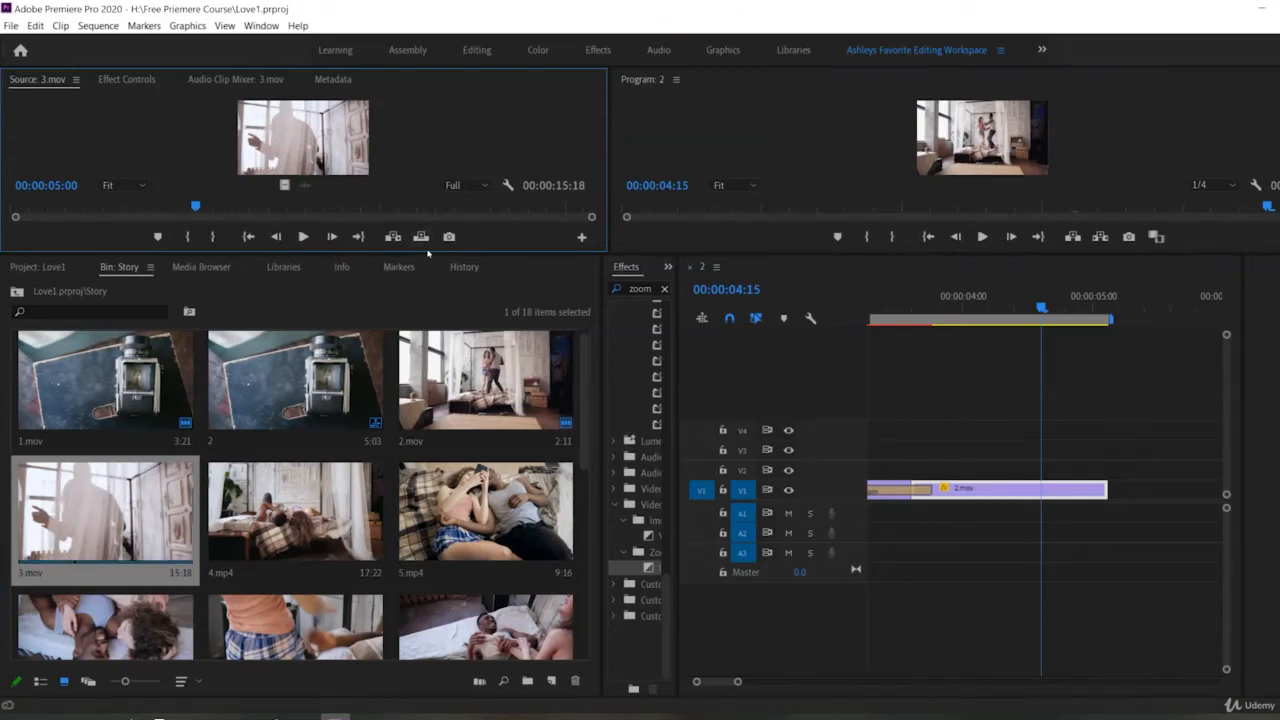
pyautogui.moveTo(427, 253); pyautogui.dragTo(507, 455)
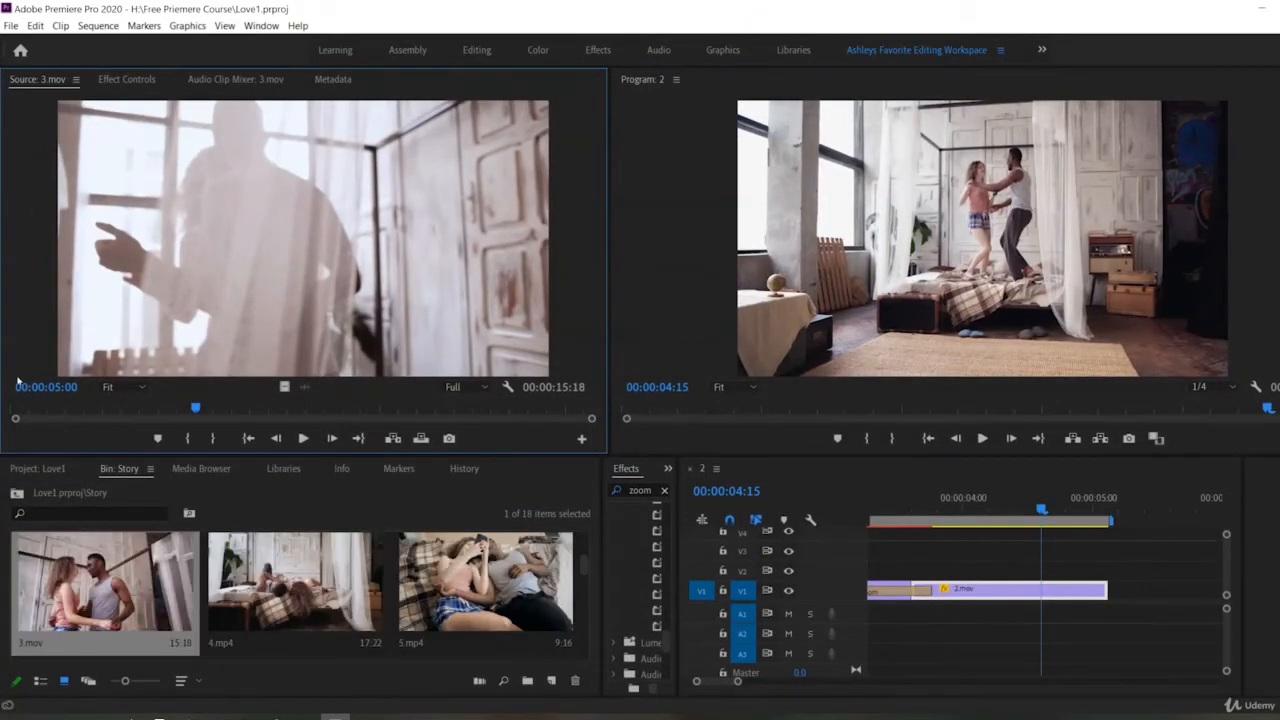
pyautogui.moveTo(182, 408); pyautogui.dragTo(91, 422)
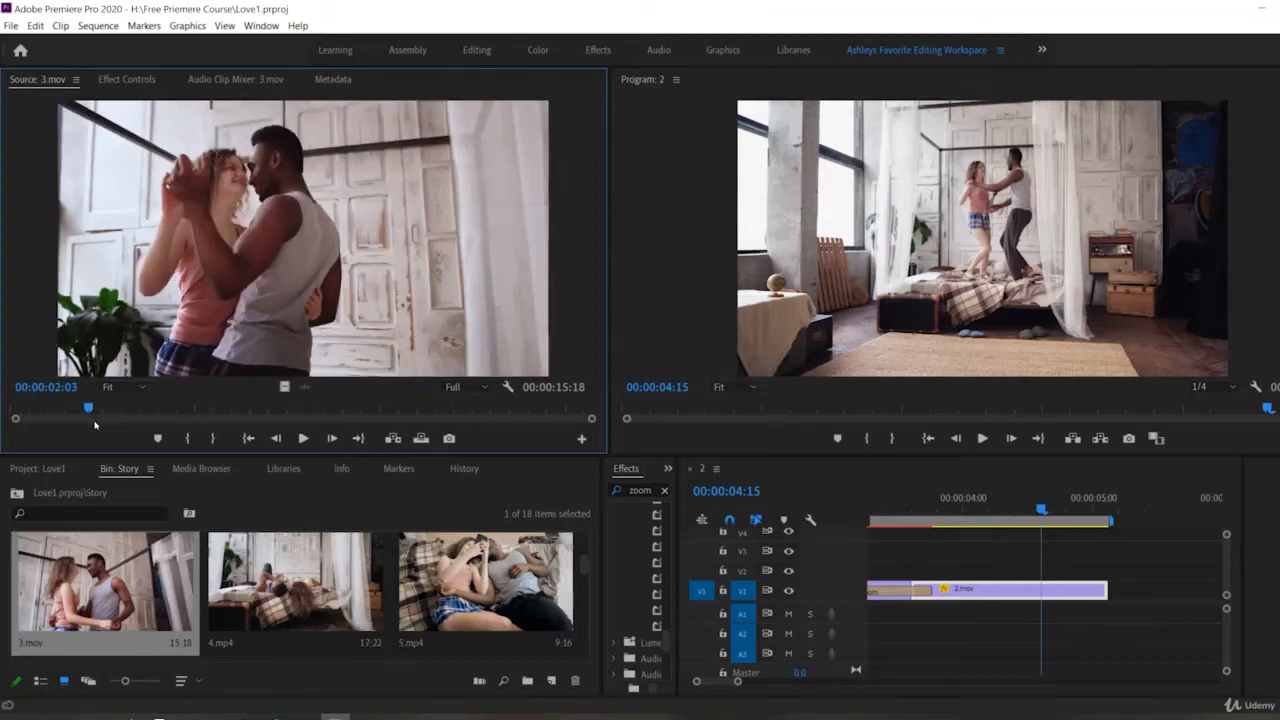
pyautogui.press('i')
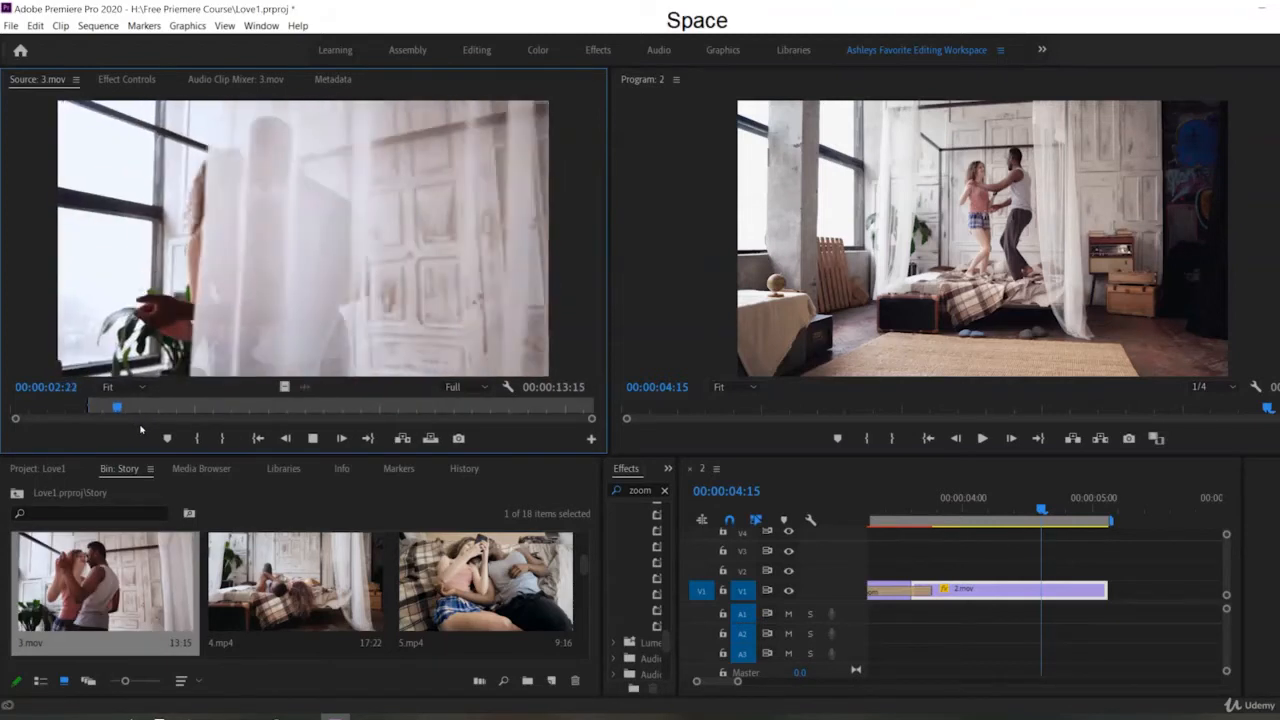
pyautogui.moveTo(120, 412); pyautogui.dragTo(57, 407)
pyautogui.press('i')
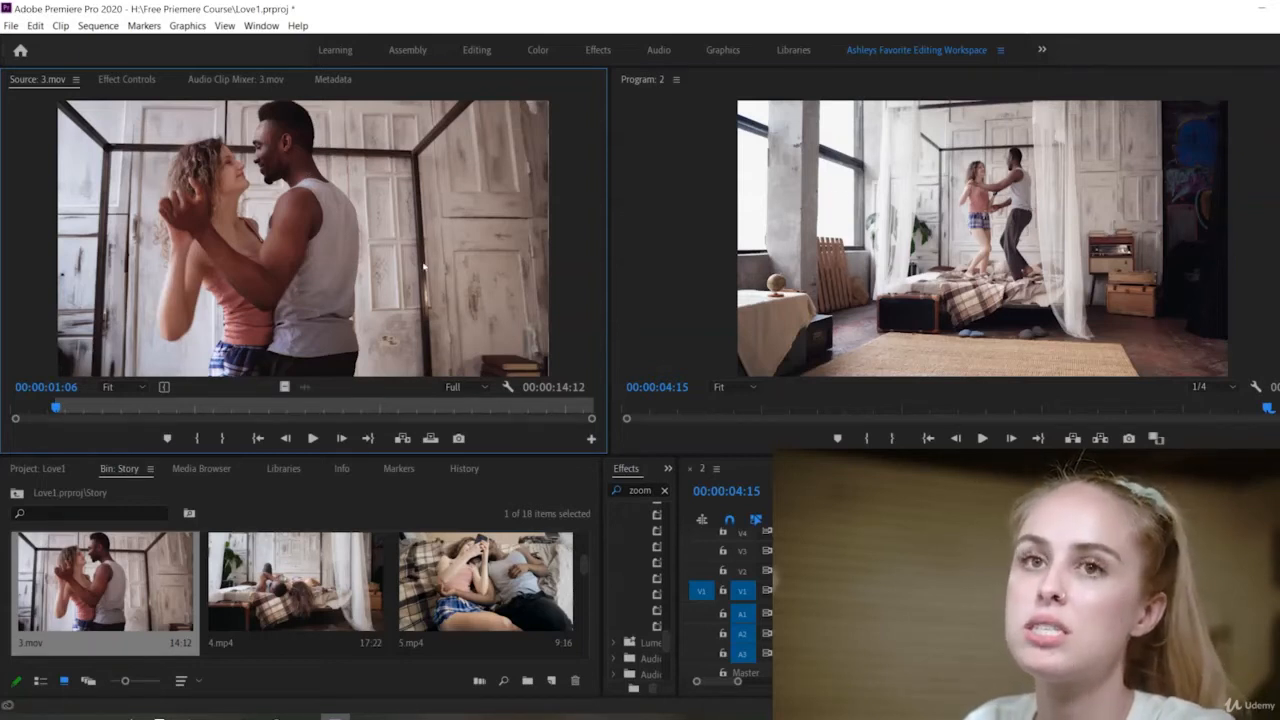
# Step: Mark 3.mov's Out point at 00:00:06:10 and place the clip on V1 directly after 2.mov
pyautogui.press('space')
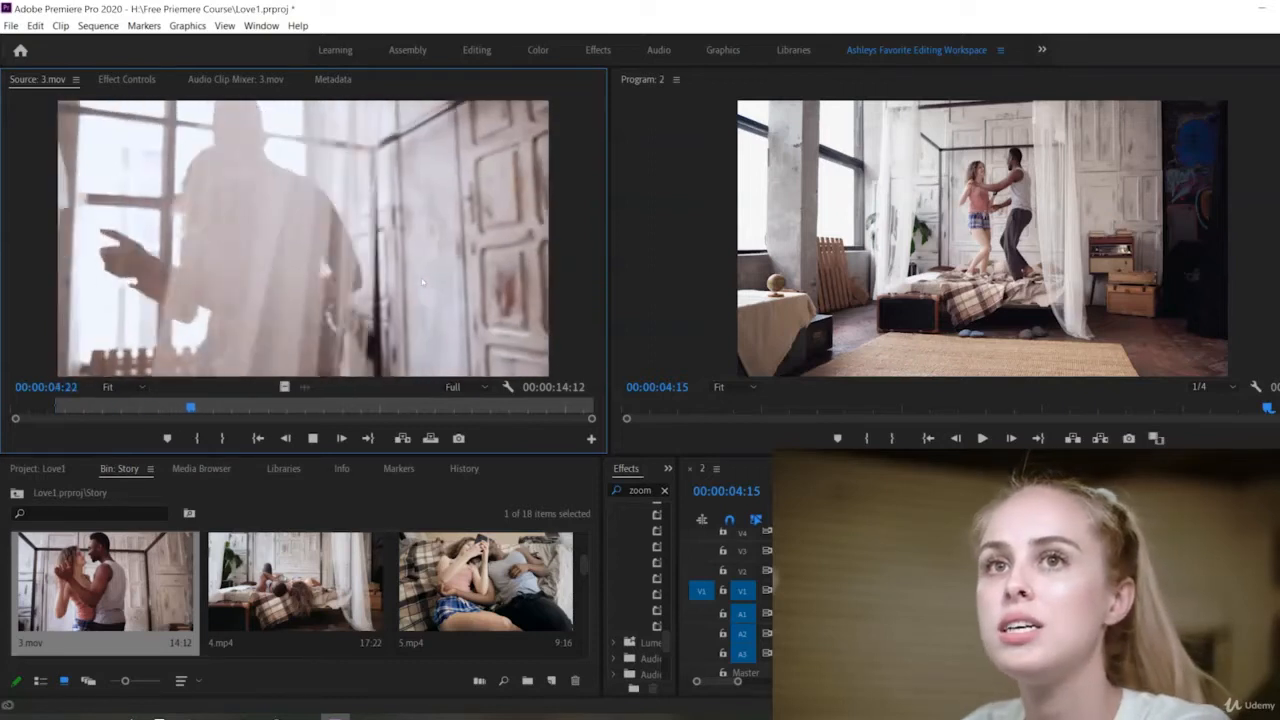
pyautogui.press('space')
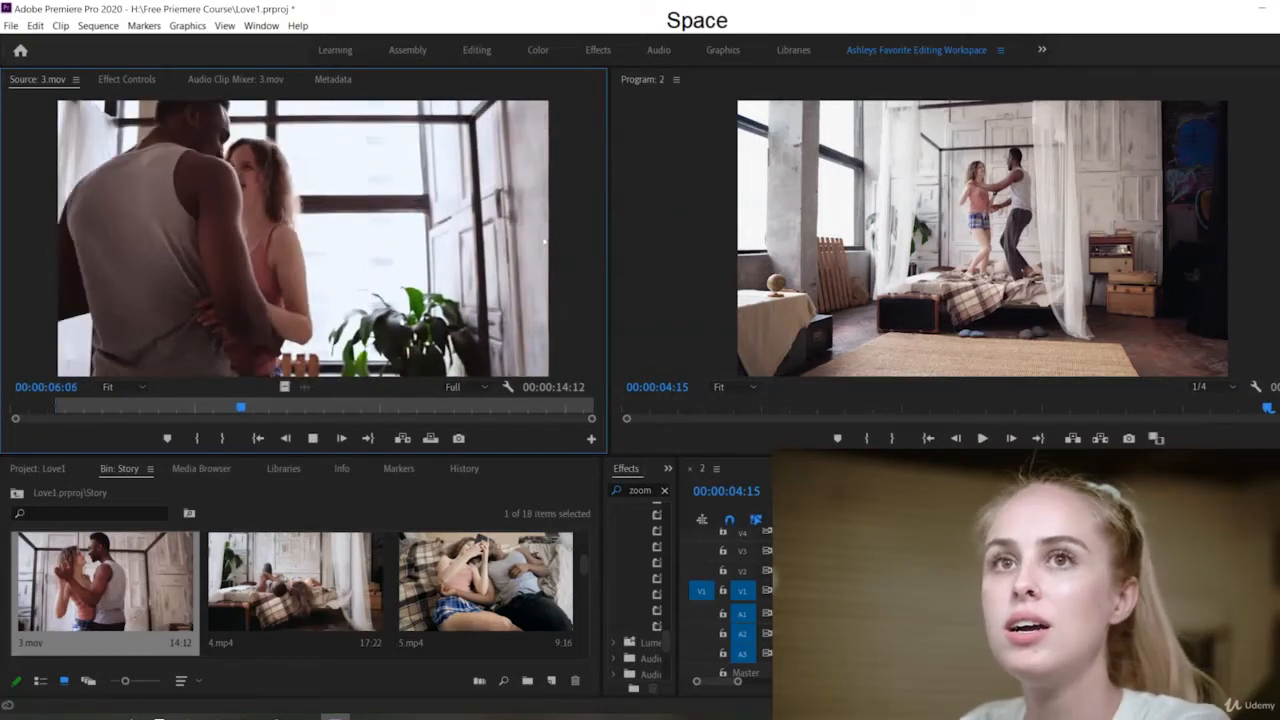
pyautogui.press('o')
pyautogui.click(339, 204)
pyautogui.moveTo(339, 204); pyautogui.dragTo(1081, 582)
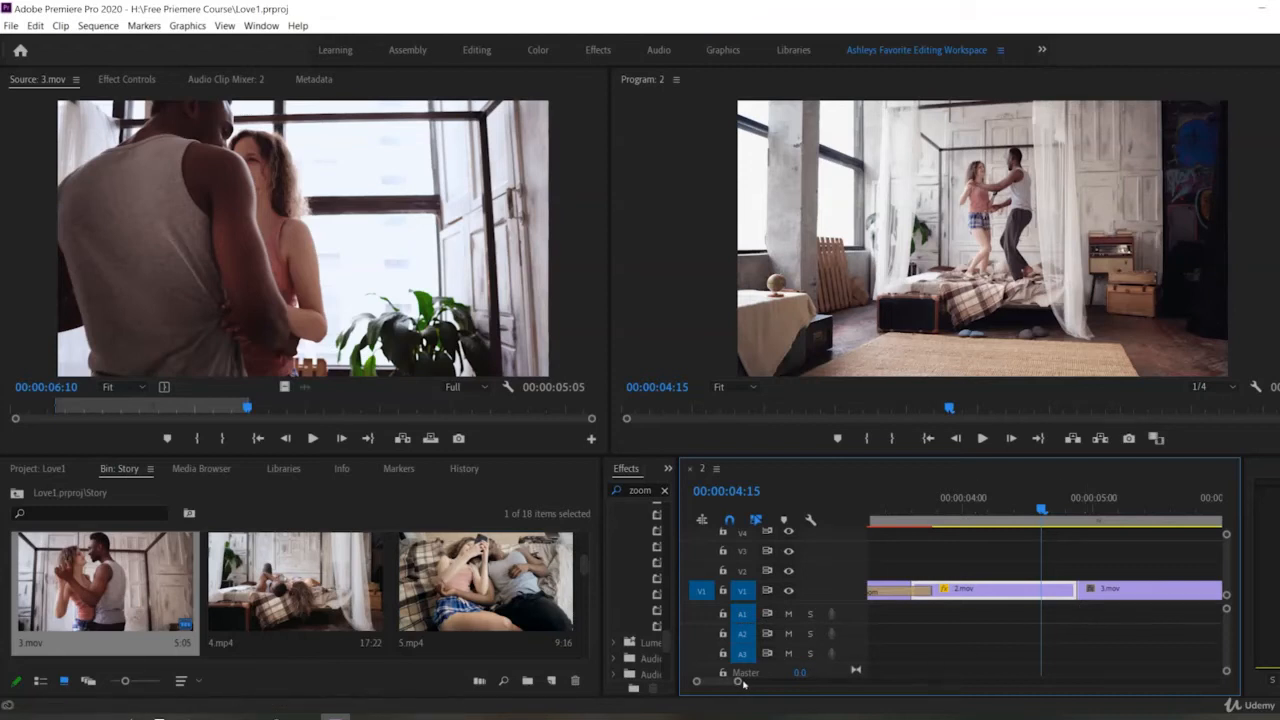
# Step: Play the sequence through 3.mov to examine the newly added clip up to its end
pyautogui.moveTo(739, 681); pyautogui.dragTo(800, 681)
pyautogui.press('space')
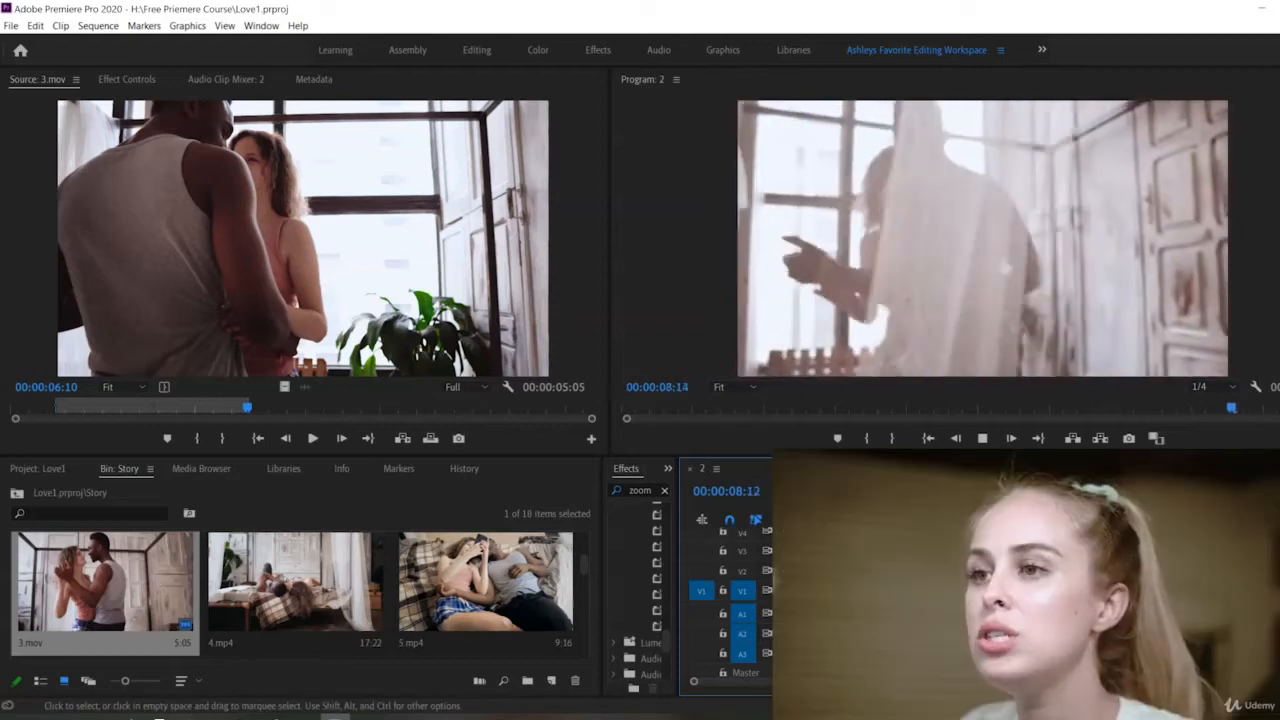
pyautogui.press('space')
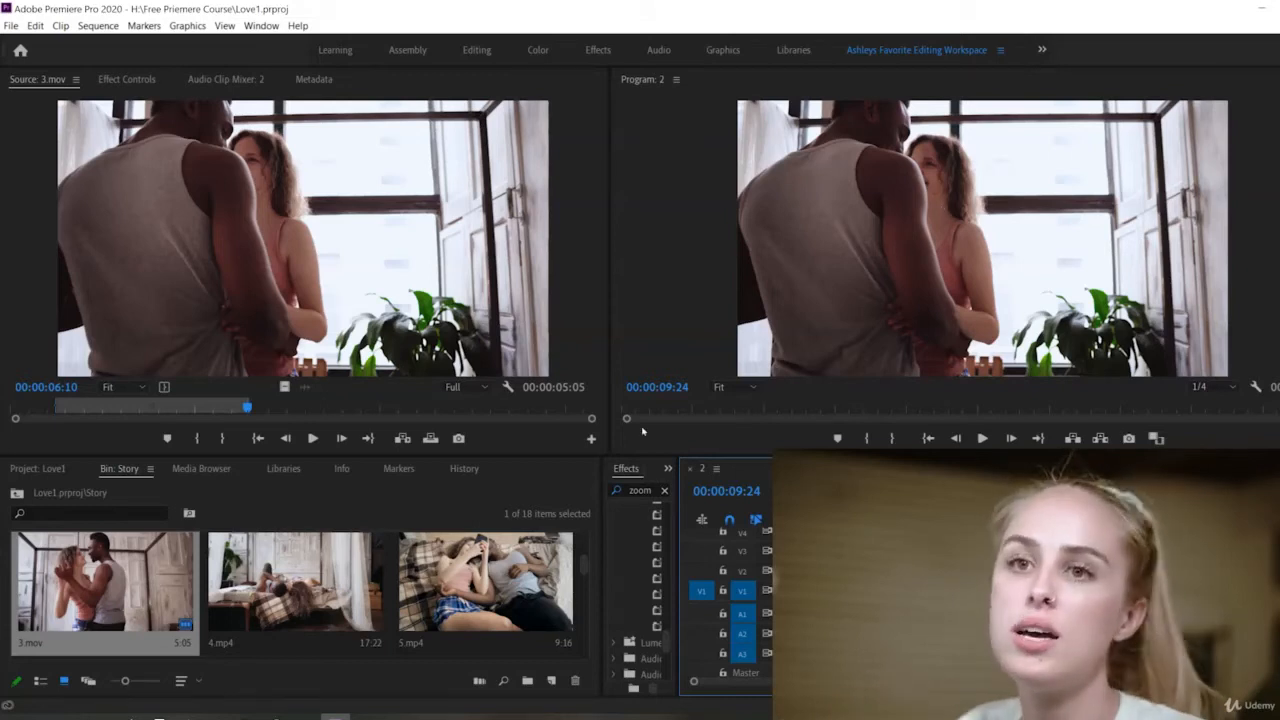
# Step: Widen the Effects panel and search for "diss" to find the dissolve video transitions
pyautogui.moveTo(600, 513); pyautogui.dragTo(410, 533)
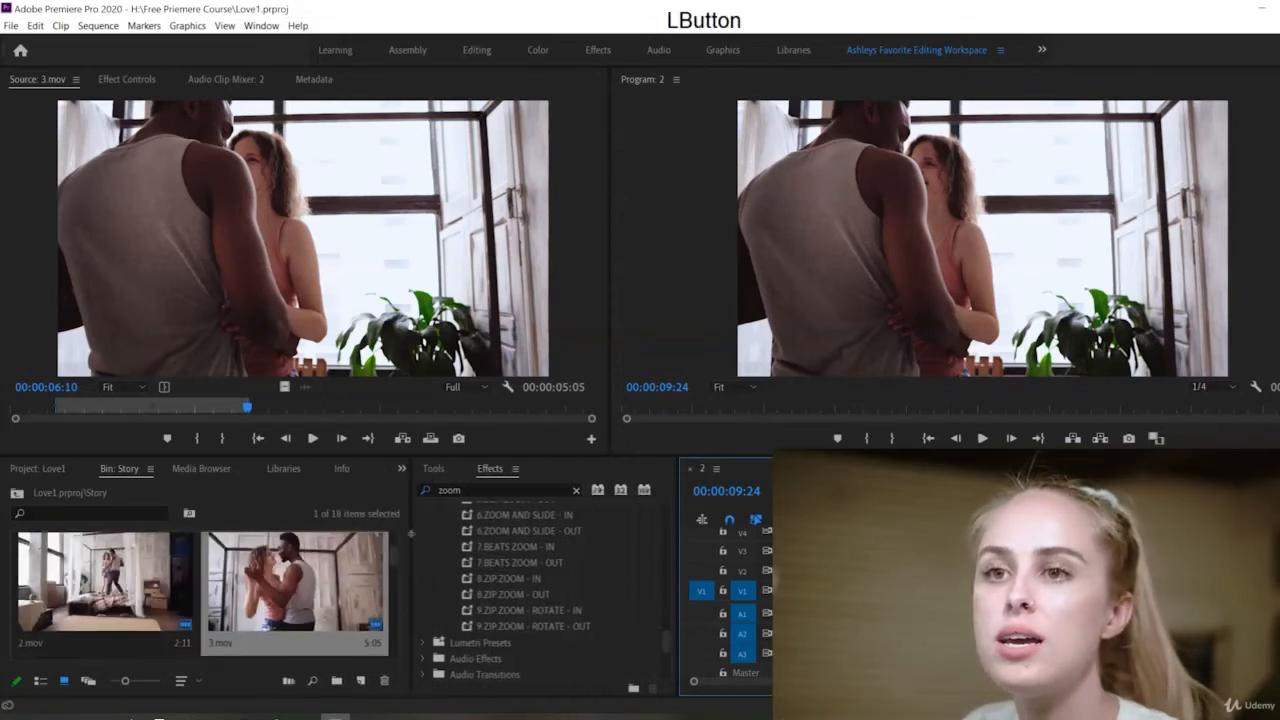
pyautogui.doubleClick(496, 489)
pyautogui.write('dis')
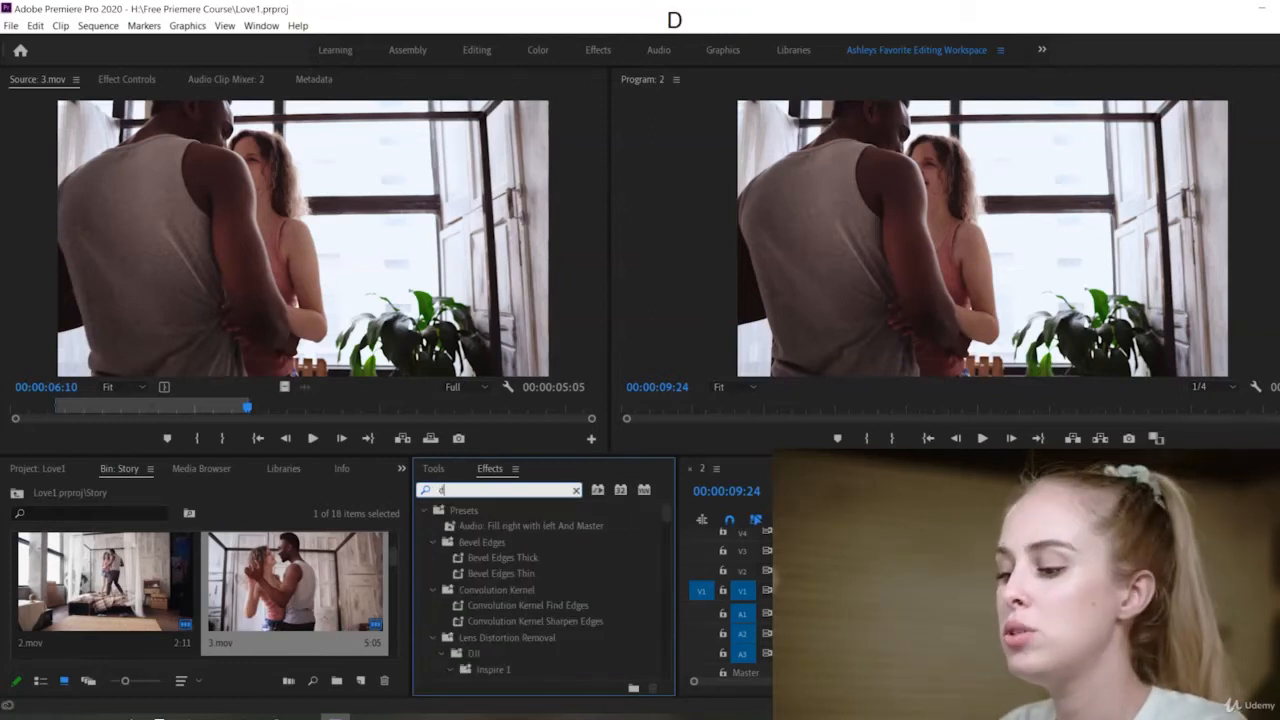
pyautogui.write('s')
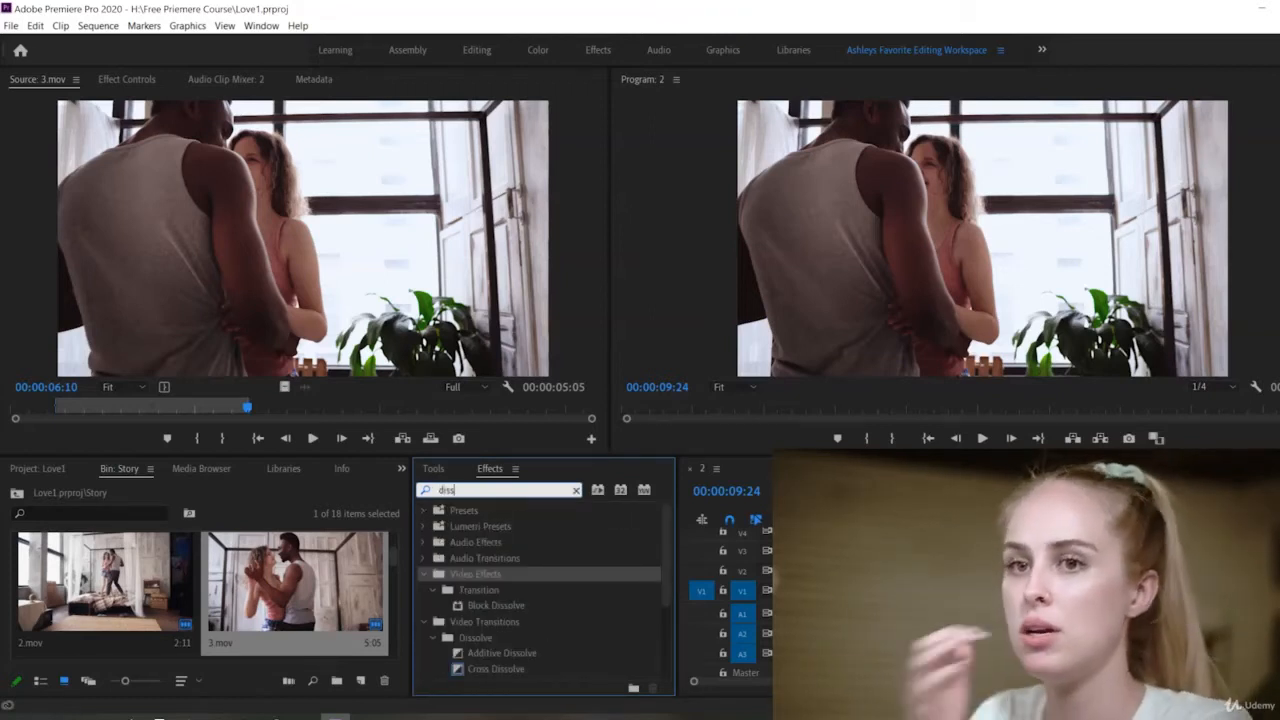
pyautogui.scroll(-3, 540, 625)
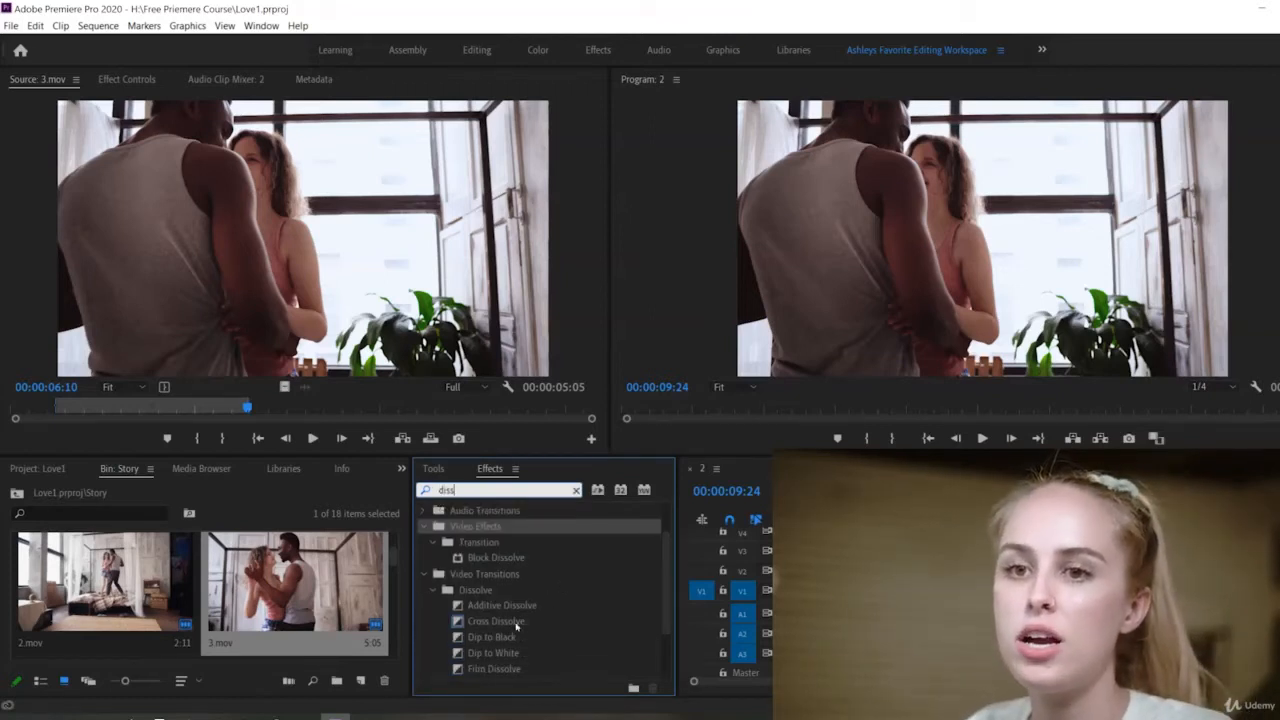
# Step: Apply the Dip to Black transition from the Dissolve group to the end of 3.mov
pyautogui.click(468, 590)
pyautogui.scroll(-1, 525, 588)
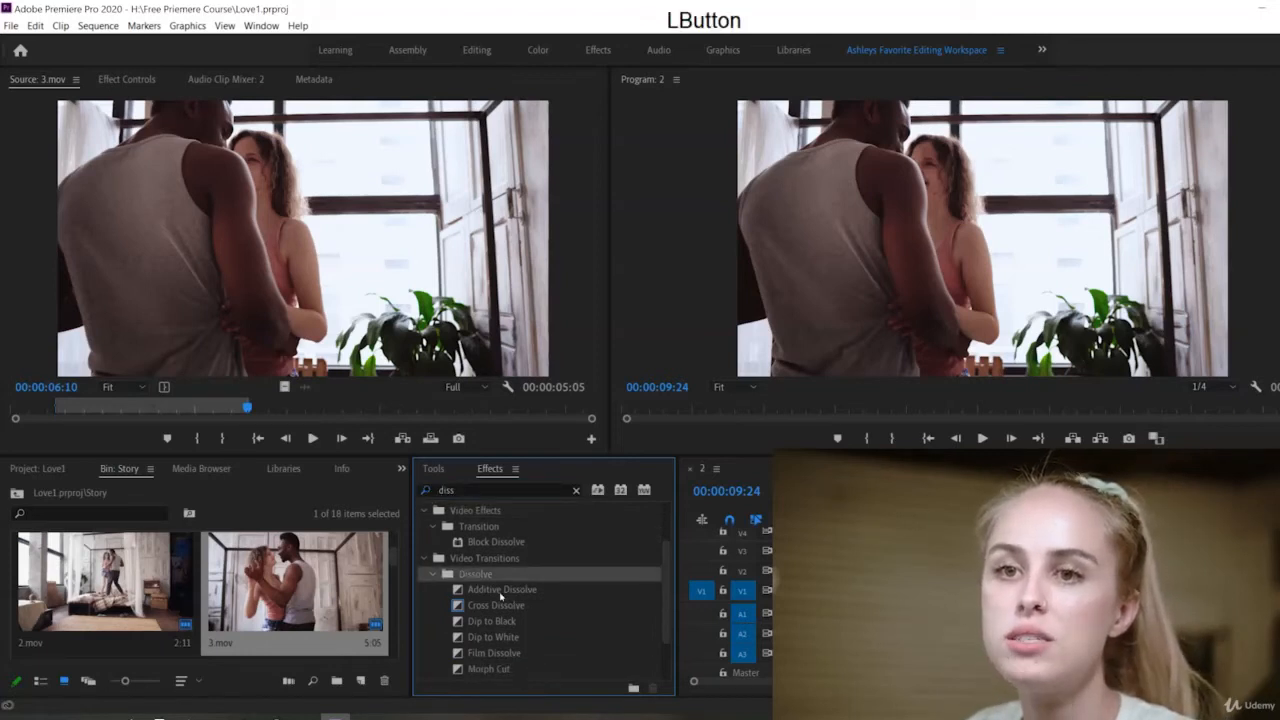
pyautogui.click(498, 605)
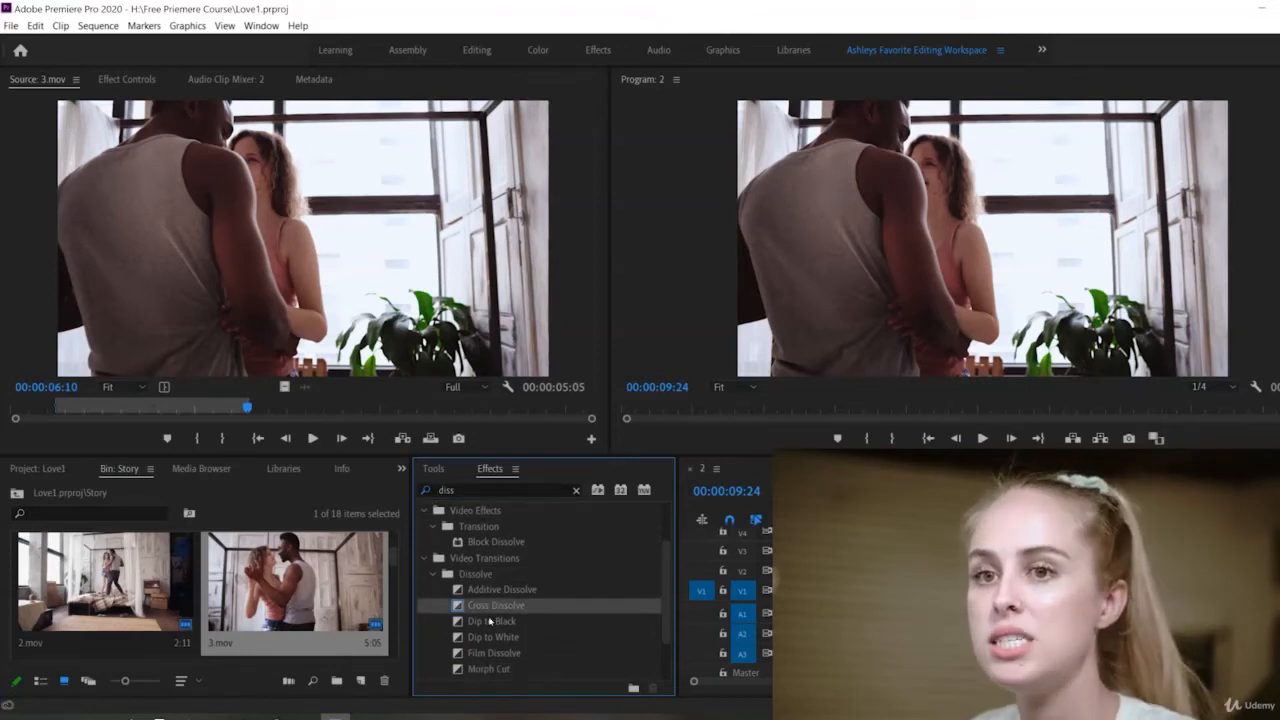
pyautogui.click(490, 621)
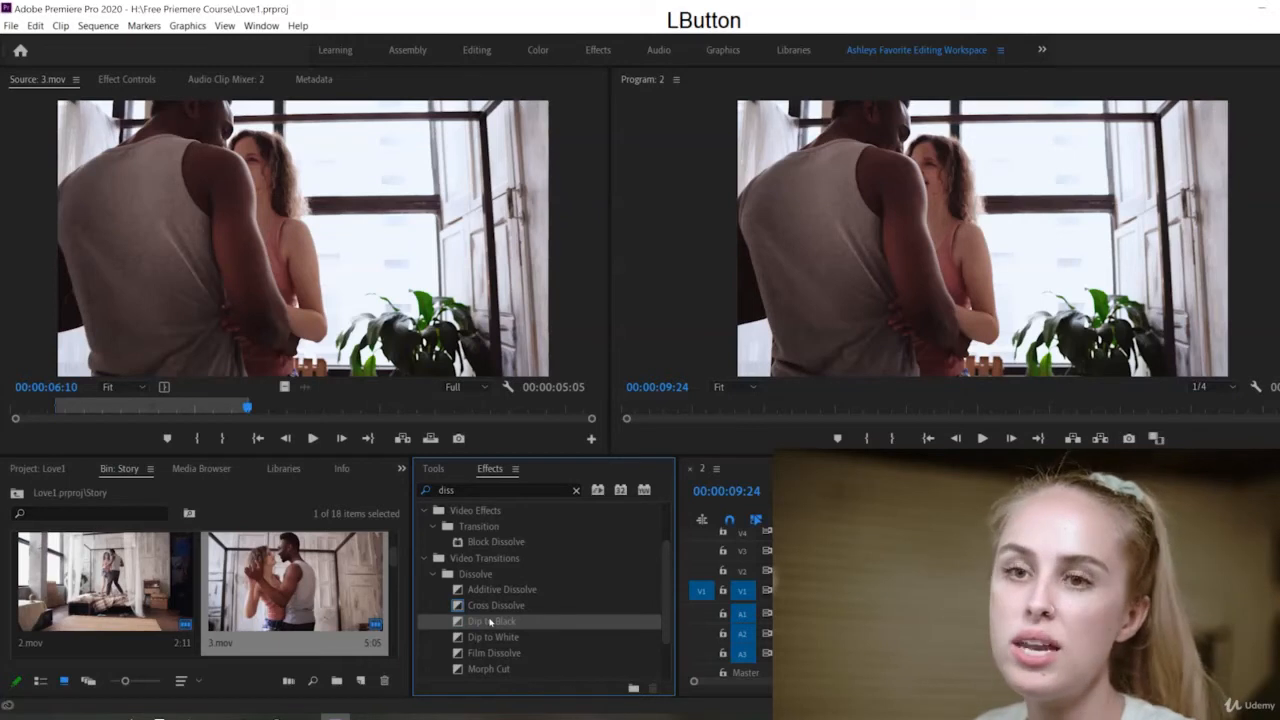
pyautogui.moveTo(490, 621); pyautogui.dragTo(1045, 590)
# Step: Preview the Dip to Black and shorten it to start at 00:00:09:16
pyautogui.click(1033, 508)
pyautogui.press('space')
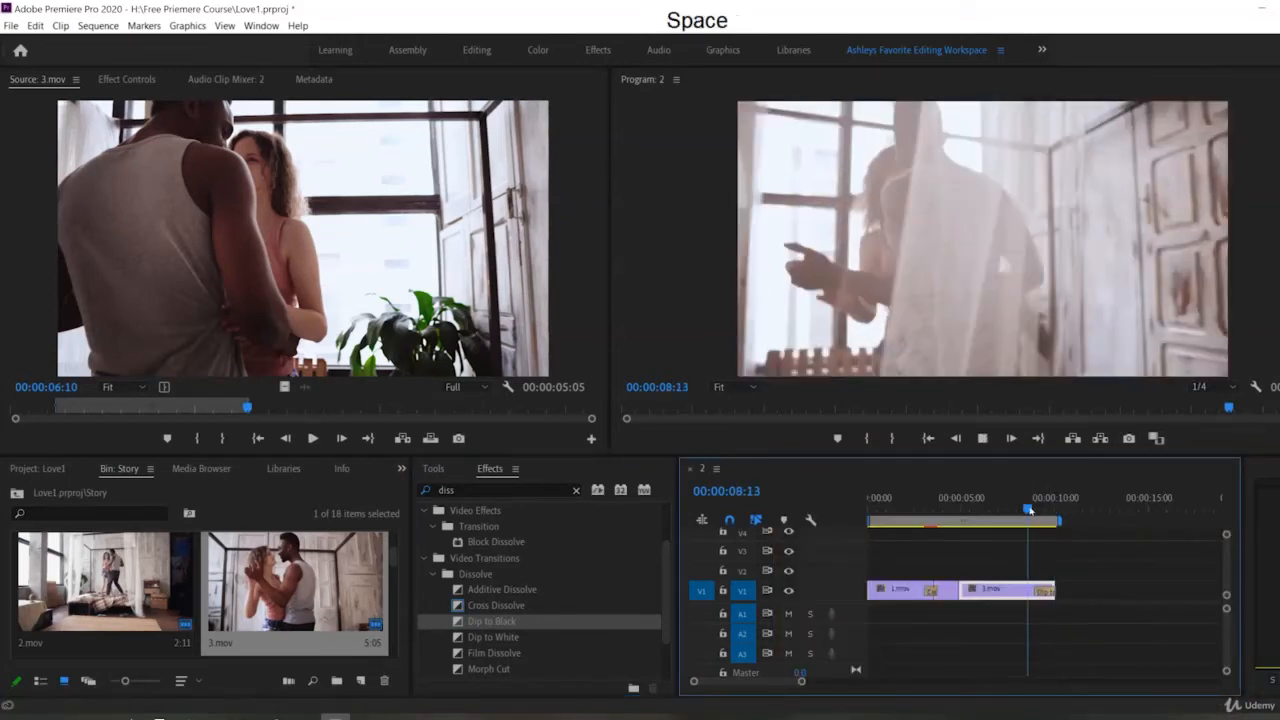
pyautogui.press('space')
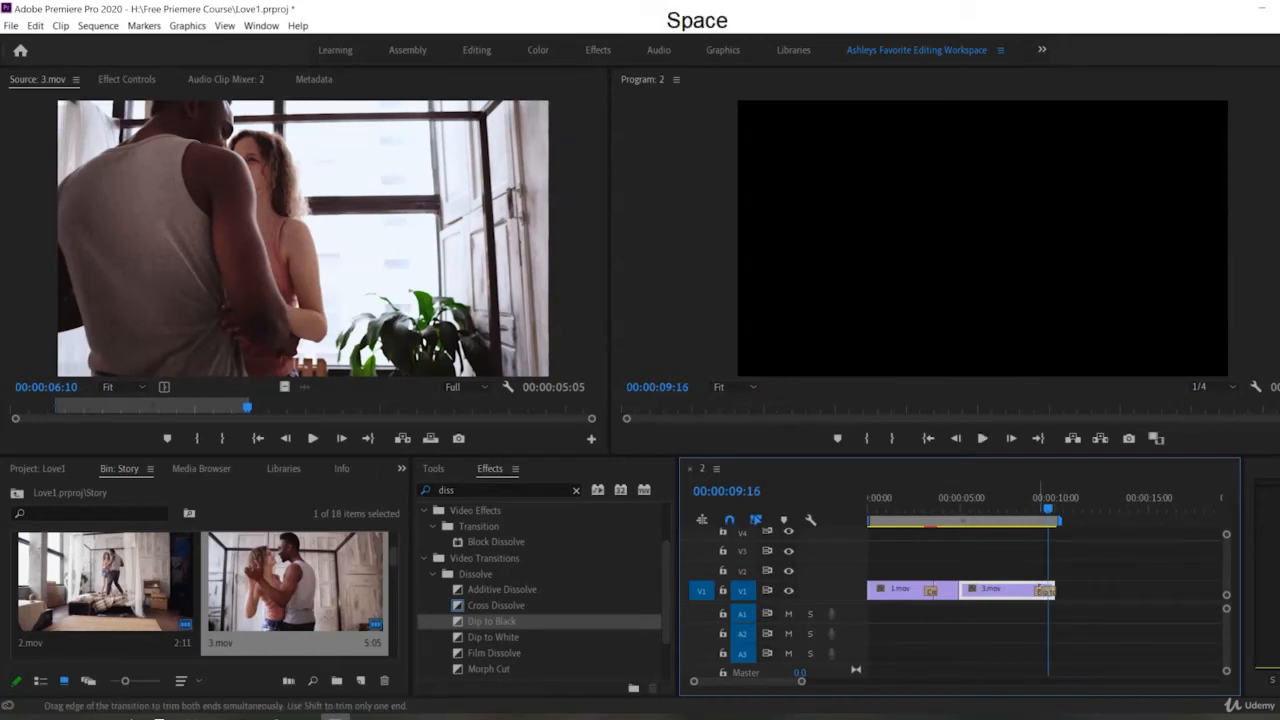
pyautogui.moveTo(1051, 591); pyautogui.dragTo(1052, 591)
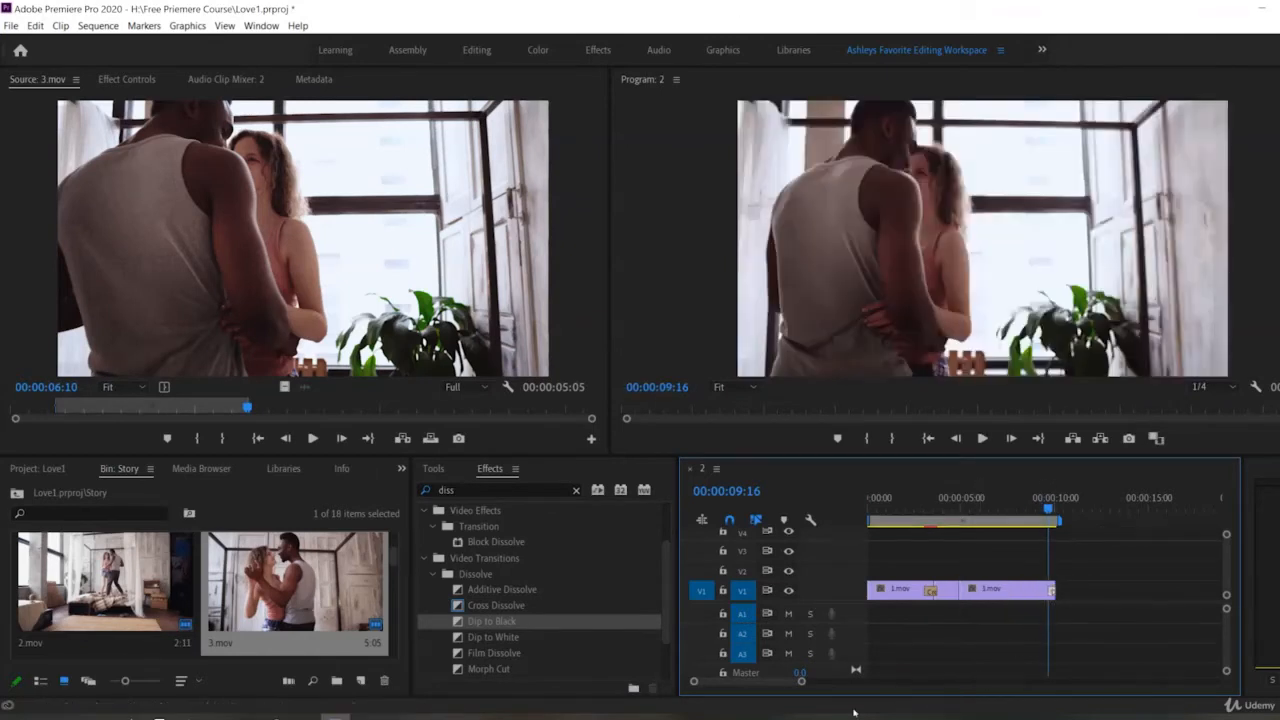
# Step: Extend the end of 3.mov by about two frames and save the project
pyautogui.moveTo(801, 681); pyautogui.dragTo(745, 681)
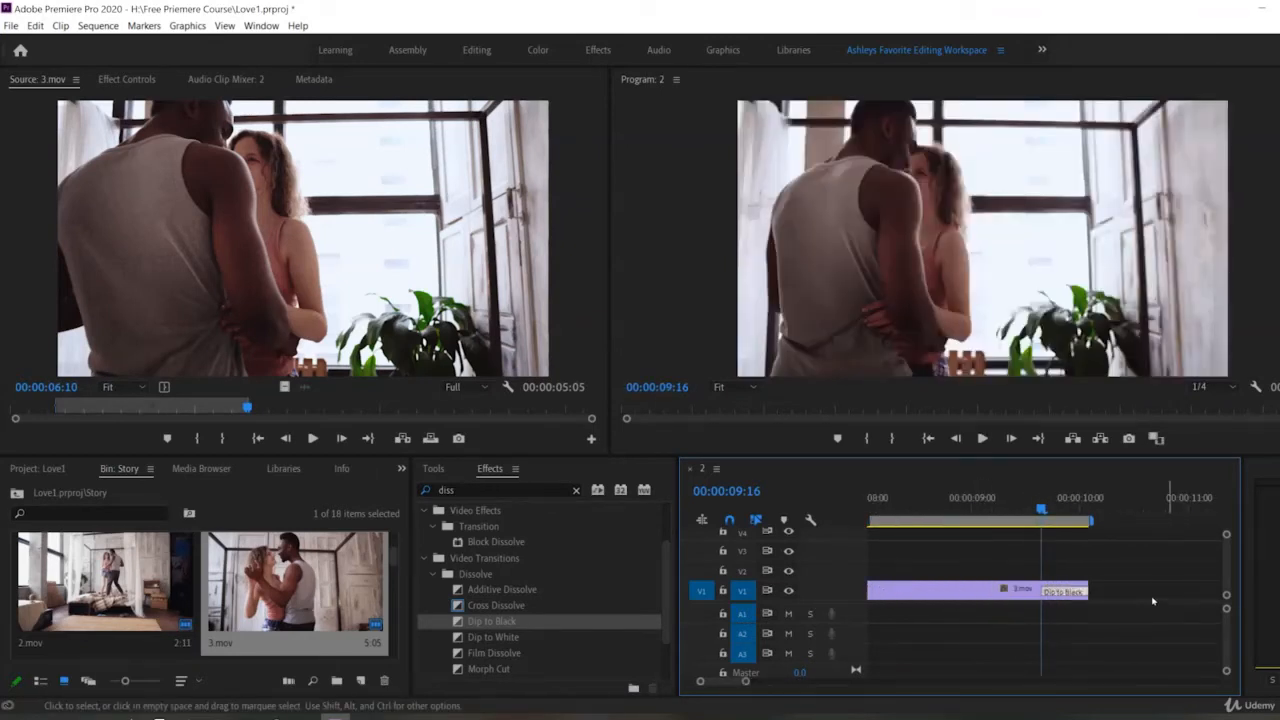
pyautogui.moveTo(1092, 578)
pyautogui.mouseDown()
pyautogui.moveTo(1108, 591)
pyautogui.moveTo(1097, 590)
pyautogui.mouseUp()
pyautogui.hotkey('ctrl', 'a')
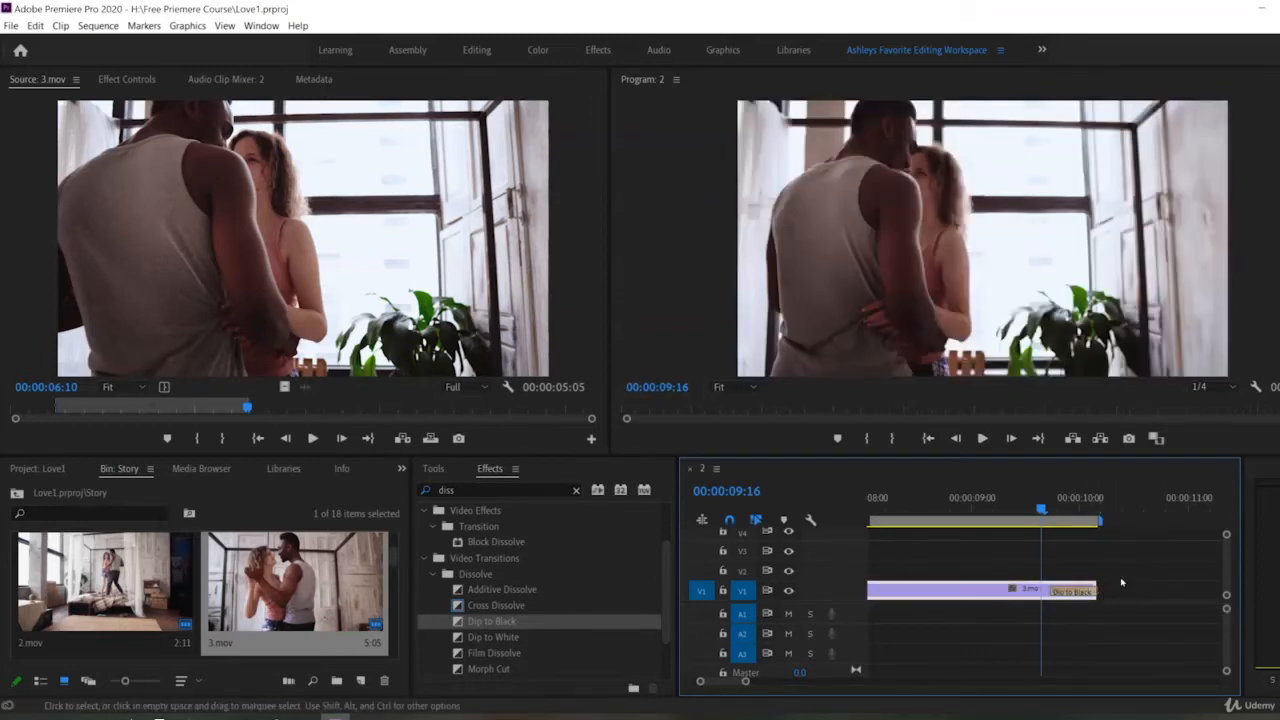
pyautogui.click(1147, 568)
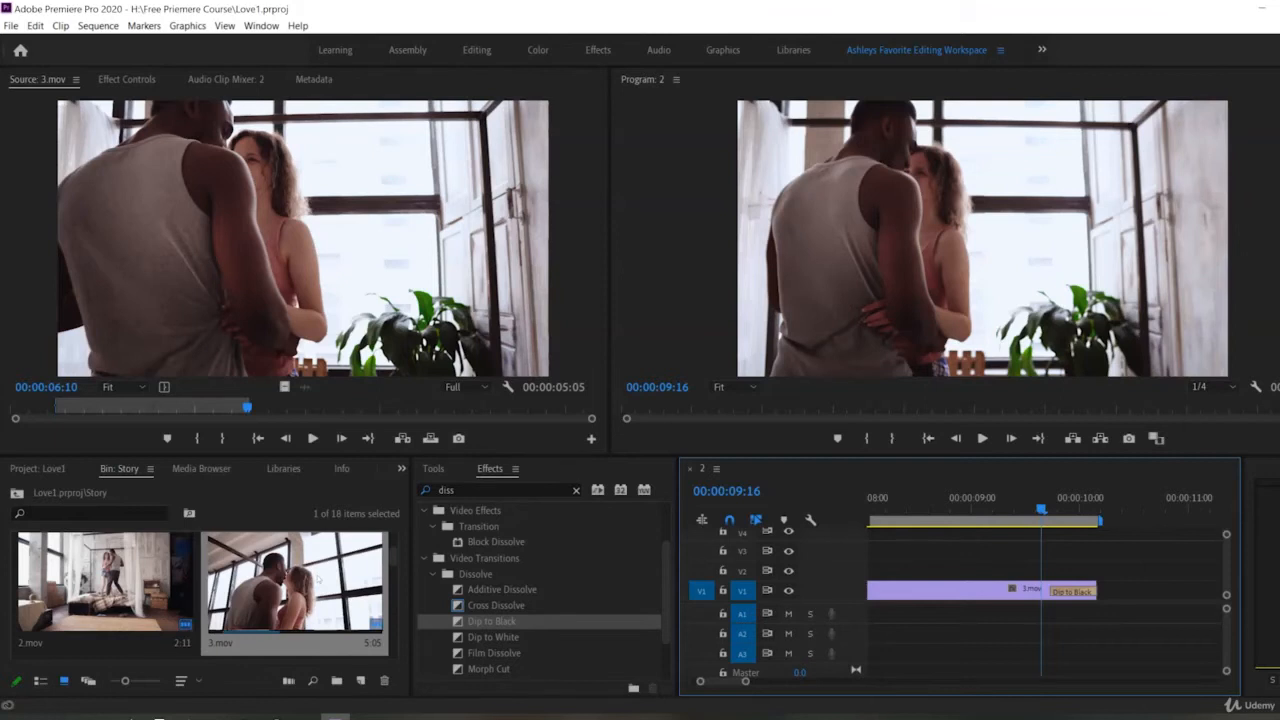
# Step: Open 4.mp4 from the Story bin as the source and mark its In point at 00:00:06:01
pyautogui.scroll(-1, 320, 578)
pyautogui.doubleClick(62, 580)
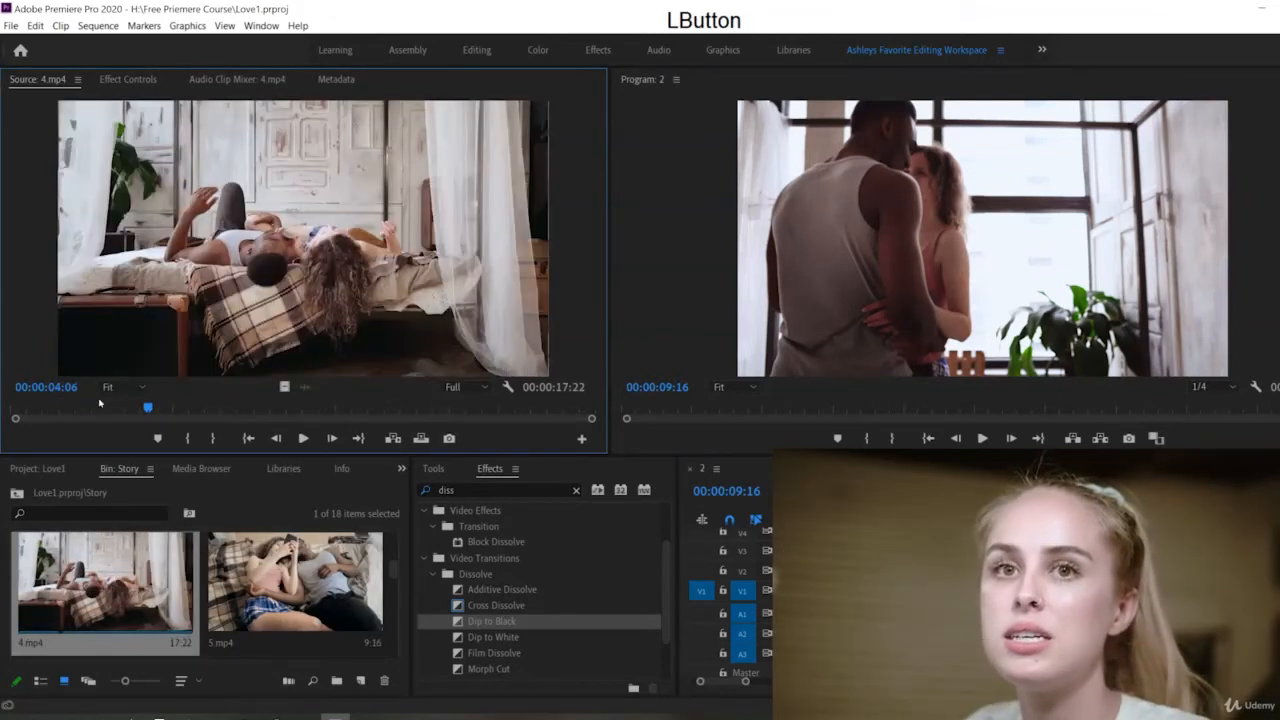
pyautogui.moveTo(100, 404); pyautogui.dragTo(208, 420)
pyautogui.press('i')
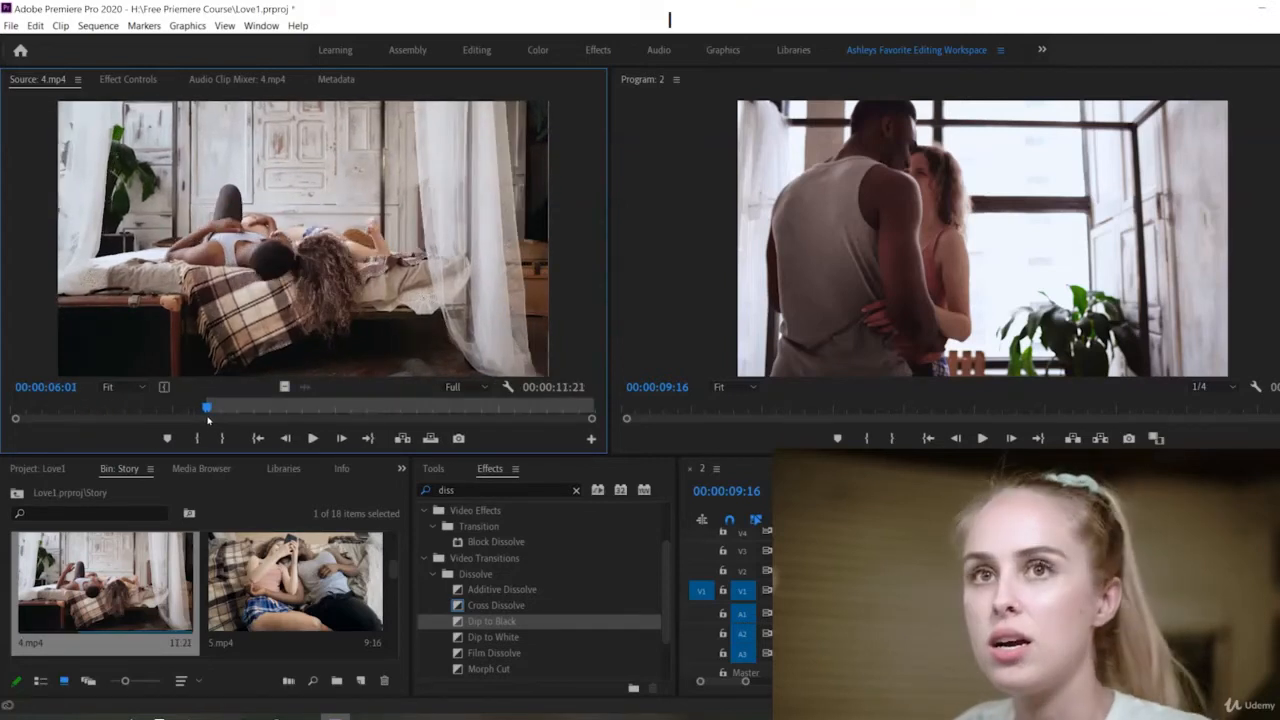
pyautogui.press('space')
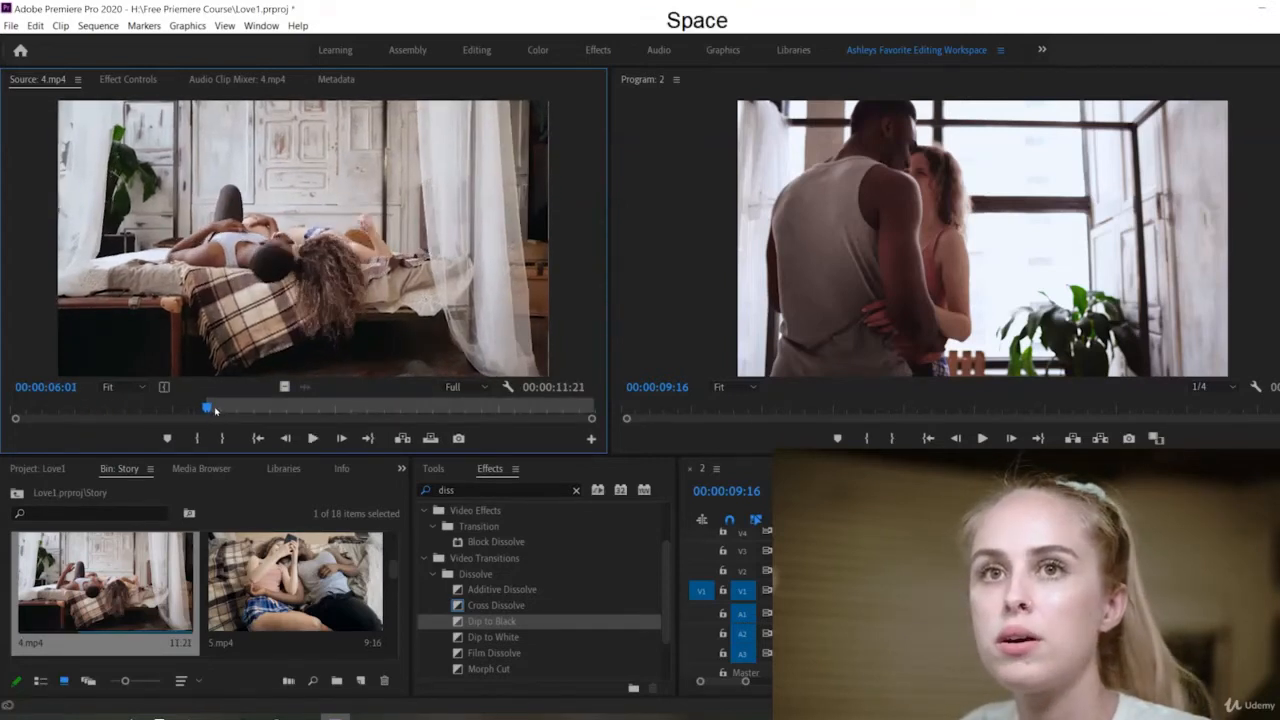
# Step: Mark the Out point of 4.mp4 at 00:00:12:06 and place the trimmed clip on V1 after 3.mov
pyautogui.moveTo(222, 410); pyautogui.dragTo(408, 408)
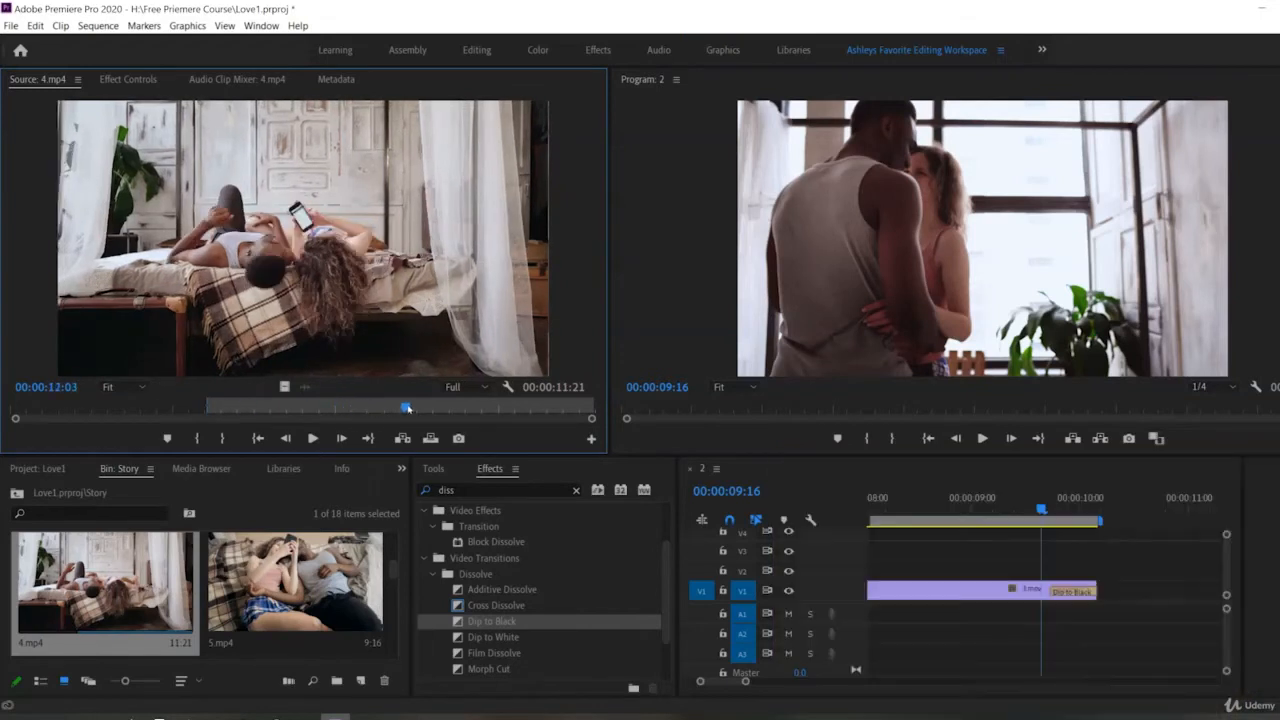
pyautogui.press('o')
pyautogui.moveTo(386, 334); pyautogui.dragTo(1190, 600)
pyautogui.moveTo(1113, 597); pyautogui.dragTo(1107, 597)
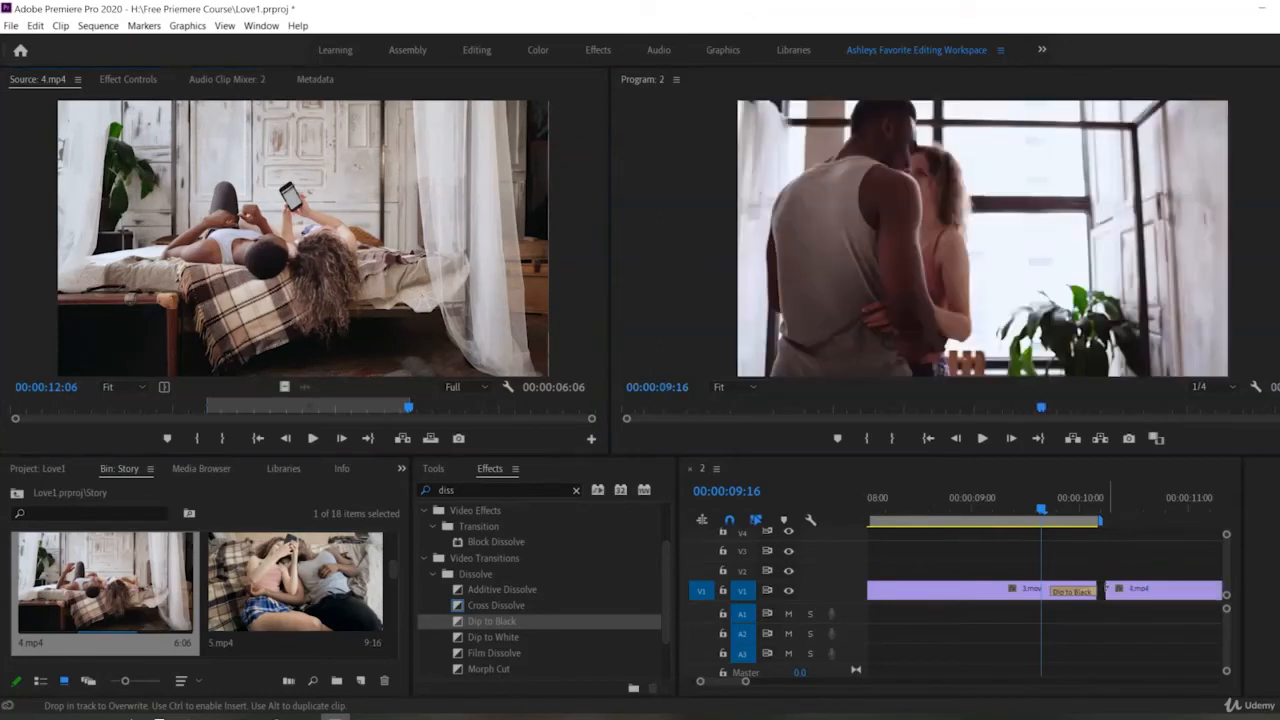
# Step: Apply Dip to Black to the start of 4.mp4, with the clip directly against 3.mov, and save the project
pyautogui.moveTo(747, 682); pyautogui.dragTo(797, 682)
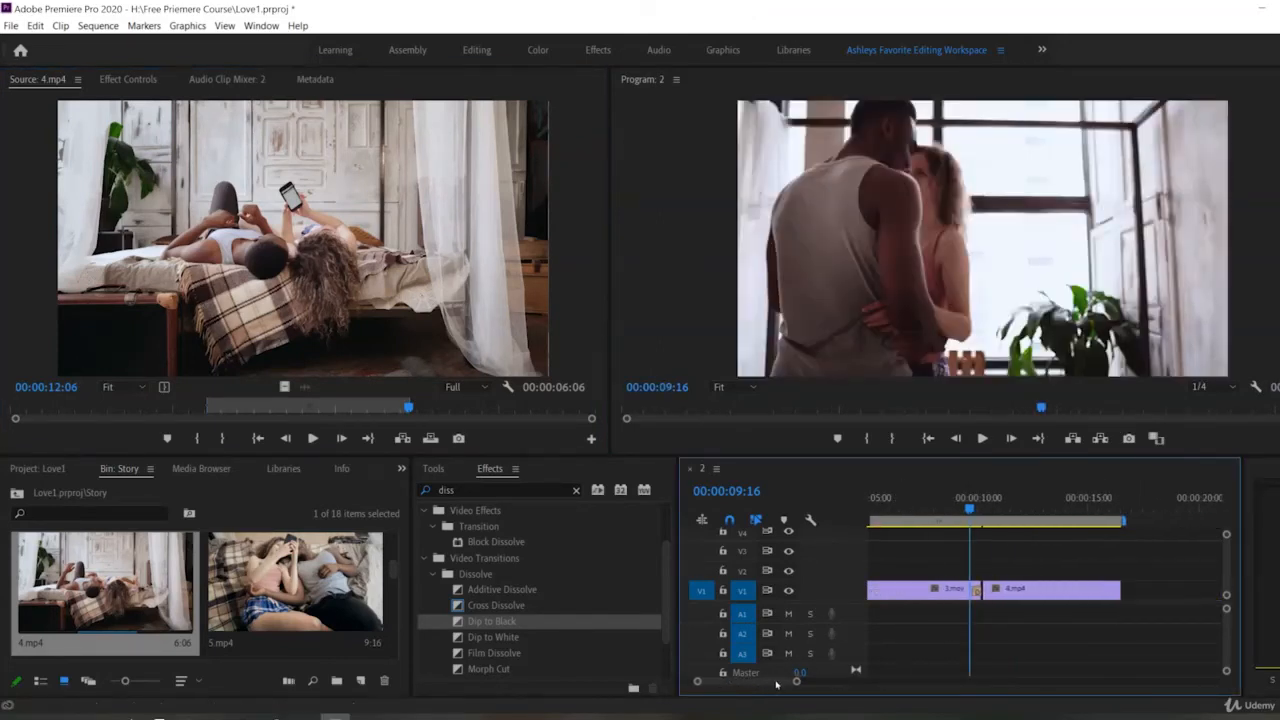
pyautogui.moveTo(796, 682); pyautogui.dragTo(768, 691)
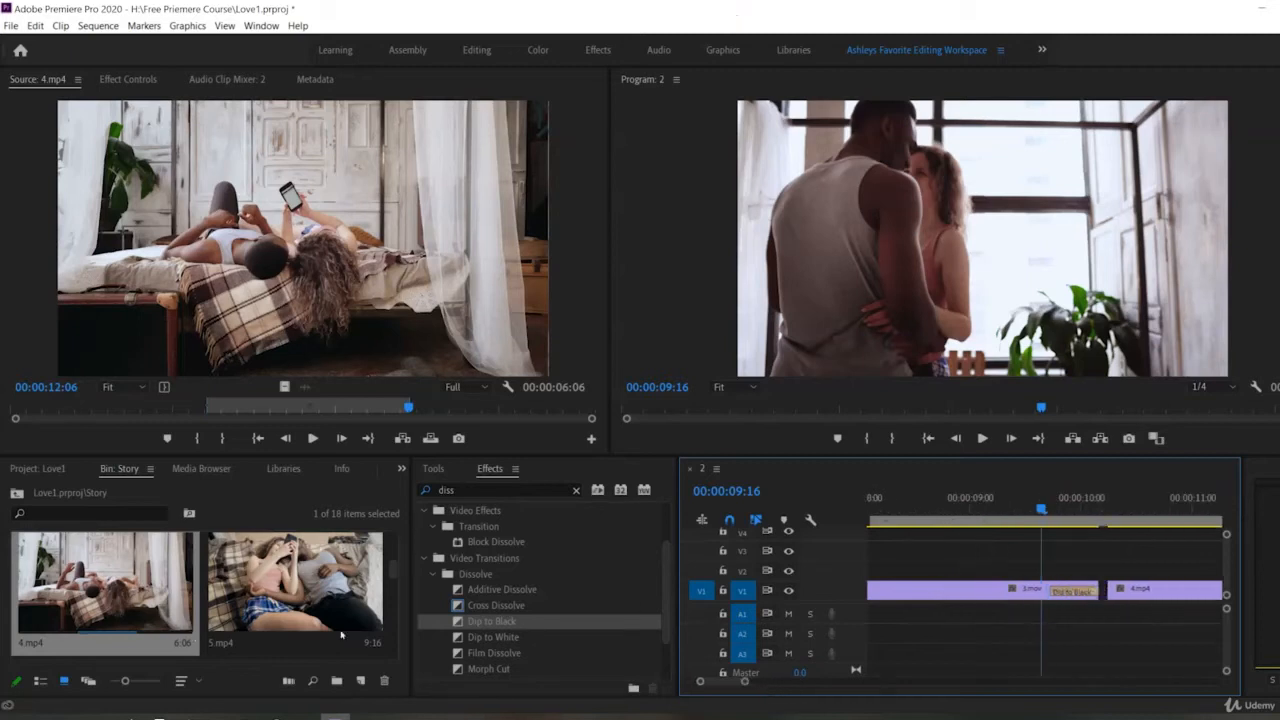
pyautogui.moveTo(476, 622); pyautogui.dragTo(1094, 590)
pyautogui.hotkey('ctrl', 's')
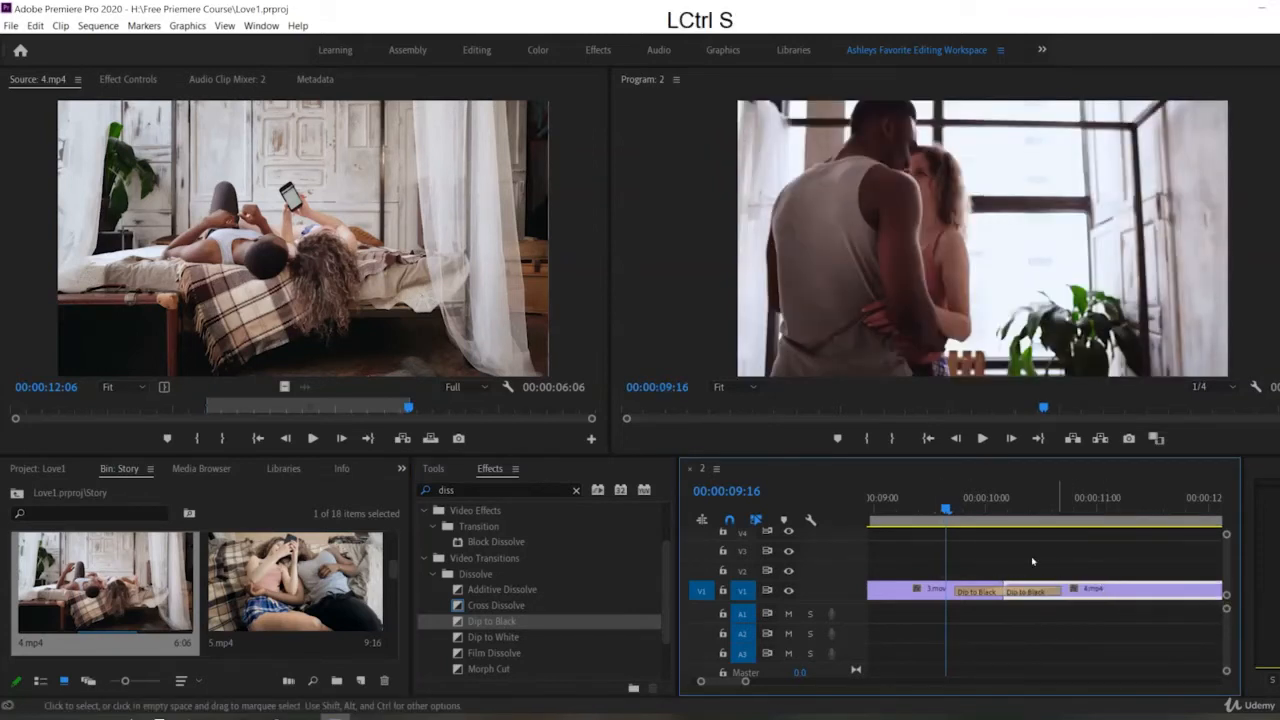
# Step: Play back the Dip to Black transitions between 3.mov and 4.mp4
pyautogui.scroll(1, 1160, 558)
pyautogui.click(982, 517)
pyautogui.press('space')
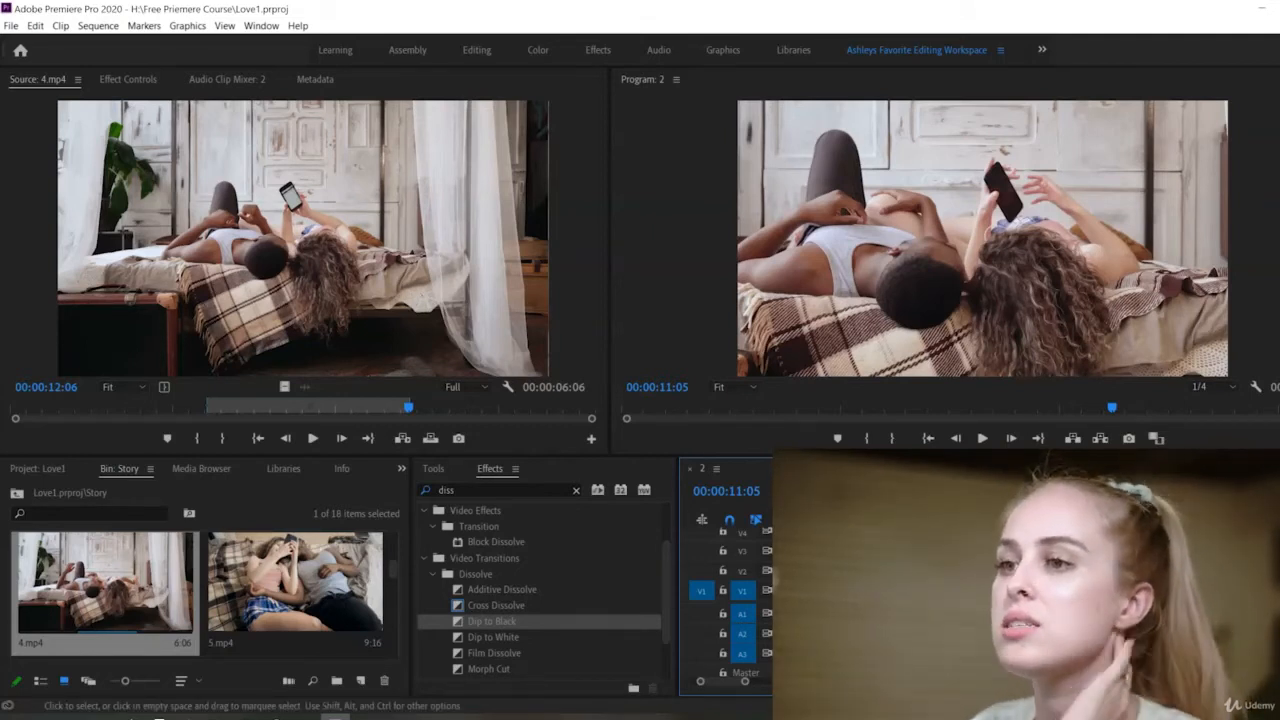
pyautogui.moveTo(1270, 575); pyautogui.dragTo(1270, 565)
pyautogui.moveTo(1010, 503); pyautogui.dragTo(971, 503)
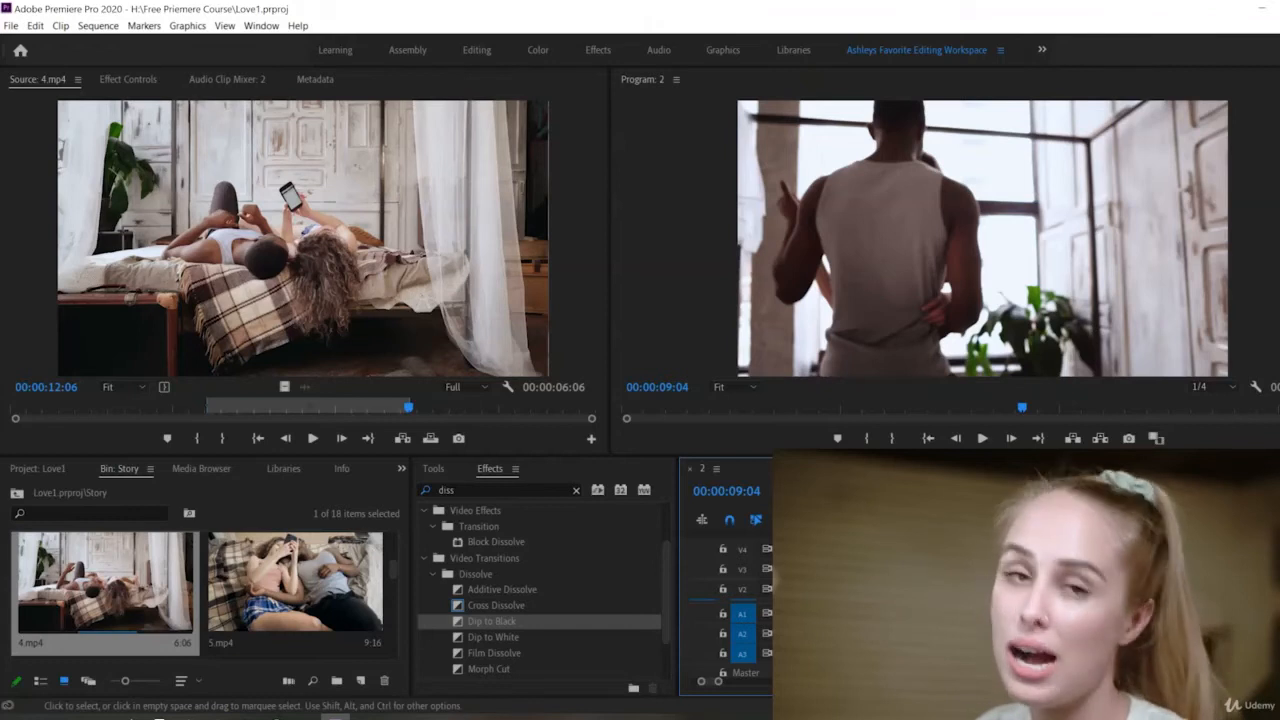
# Step: Fit the whole sequence in the timeline view and open 5.mp4 as the source at a comfortable preview size
pyautogui.moveTo(930, 457); pyautogui.dragTo(930, 350)
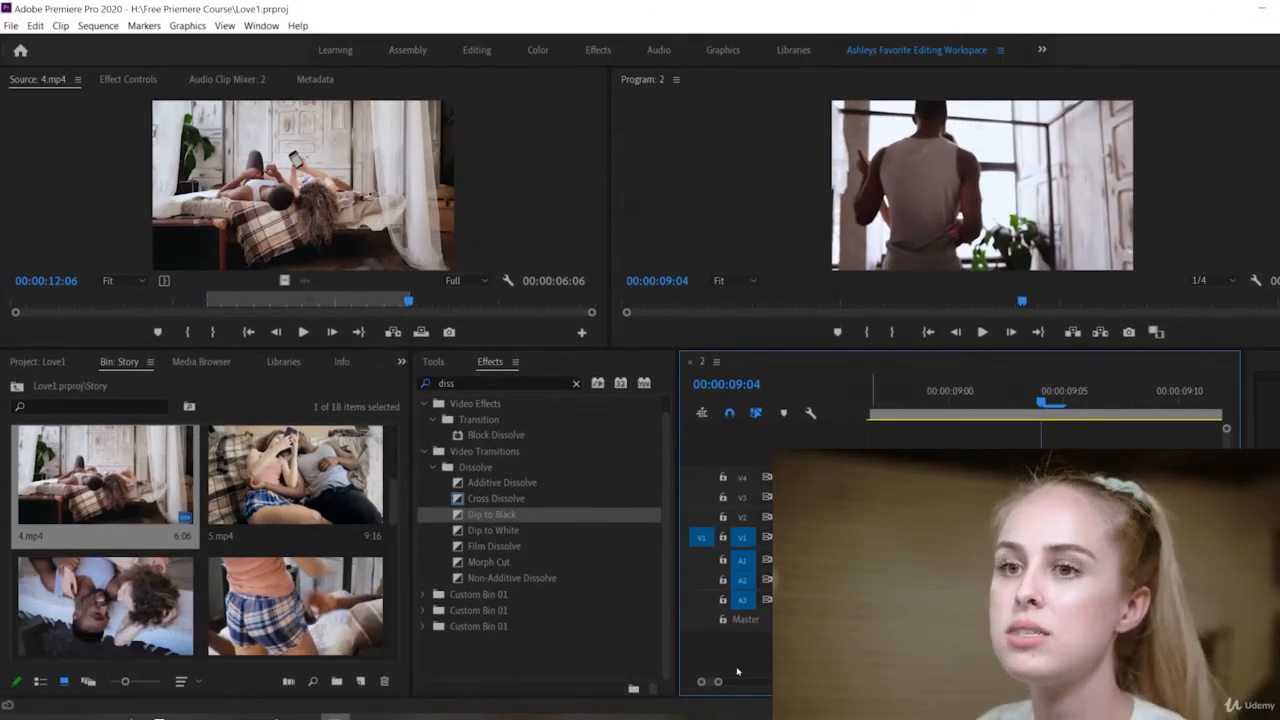
pyautogui.moveTo(718, 682); pyautogui.dragTo(790, 682)
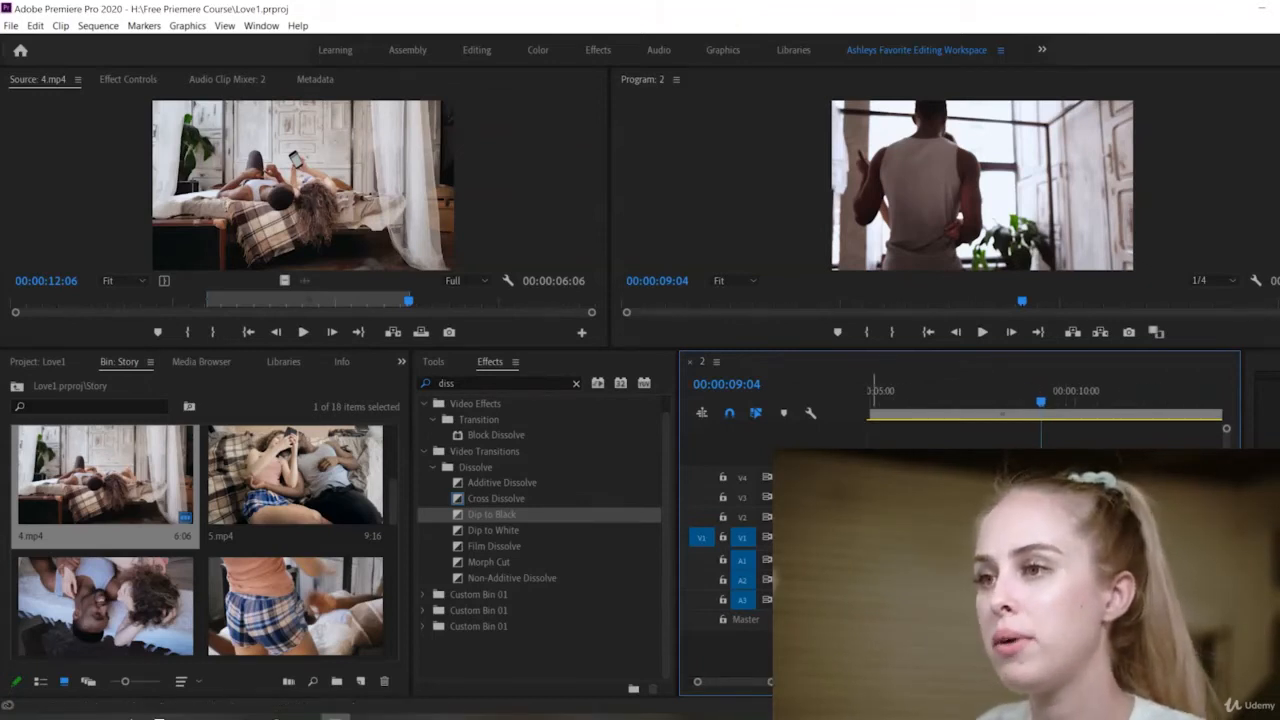
pyautogui.moveTo(771, 682); pyautogui.dragTo(835, 682)
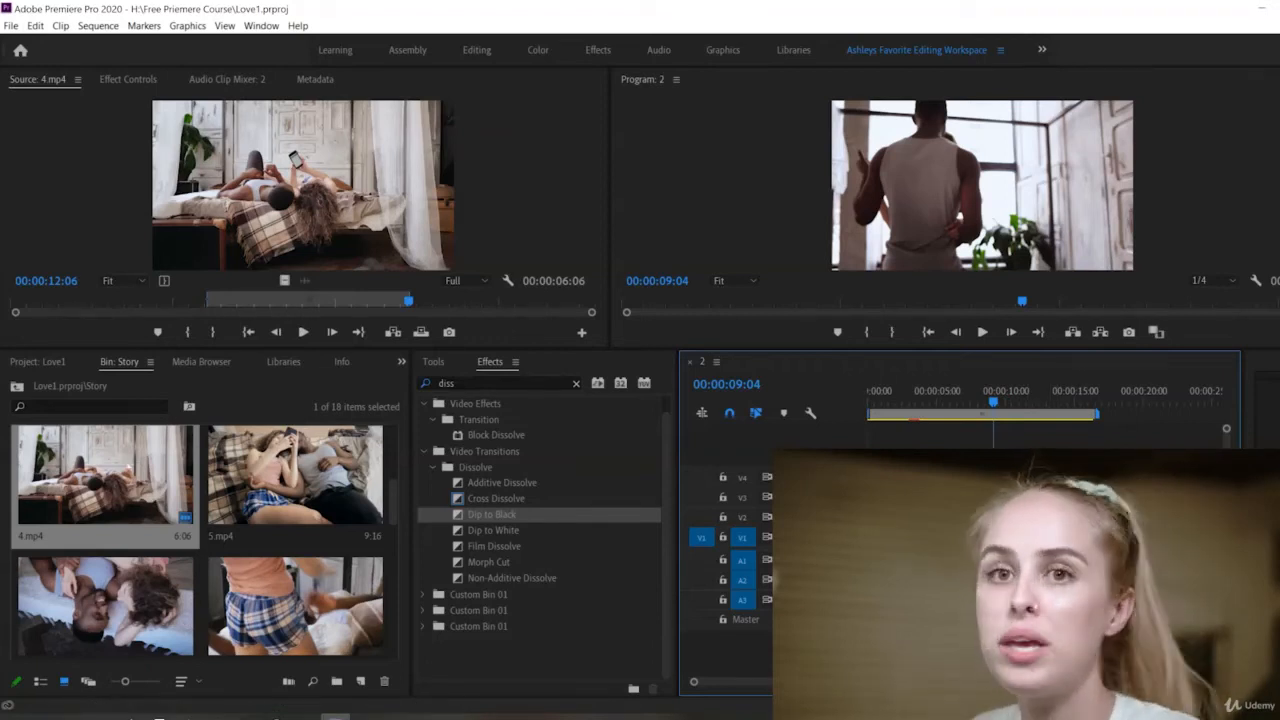
pyautogui.click(287, 497)
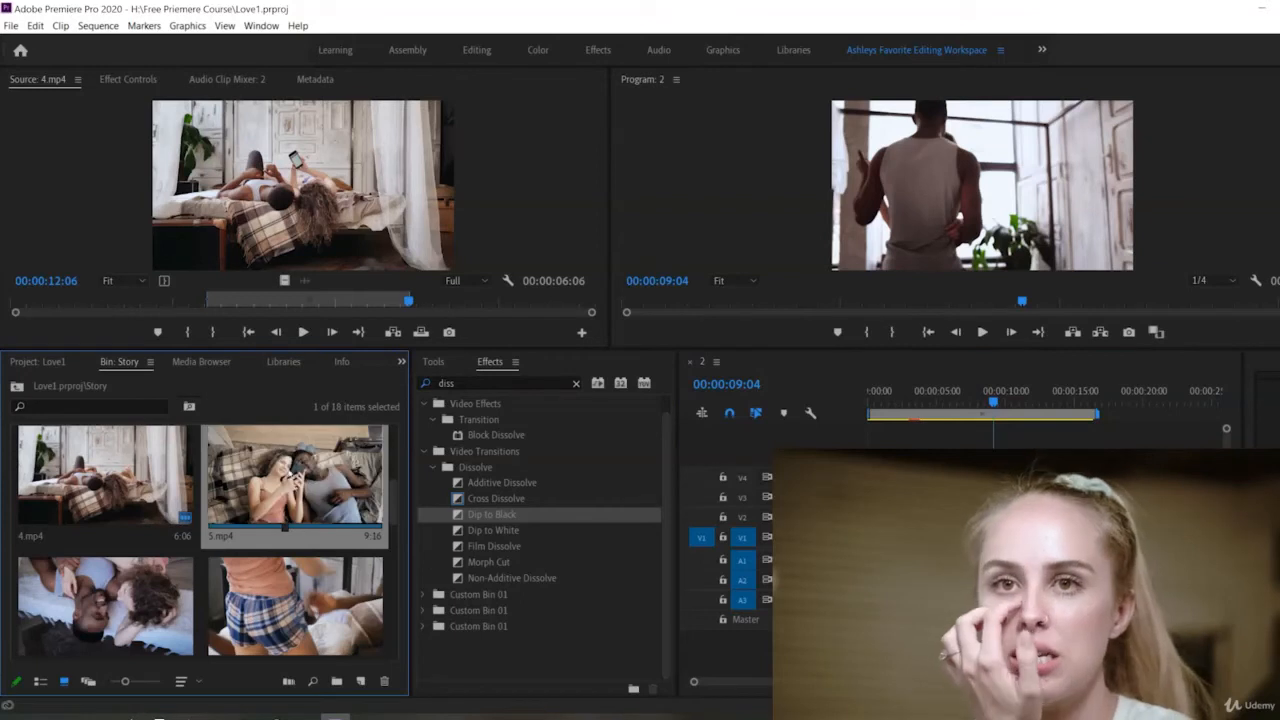
pyautogui.doubleClick(284, 480)
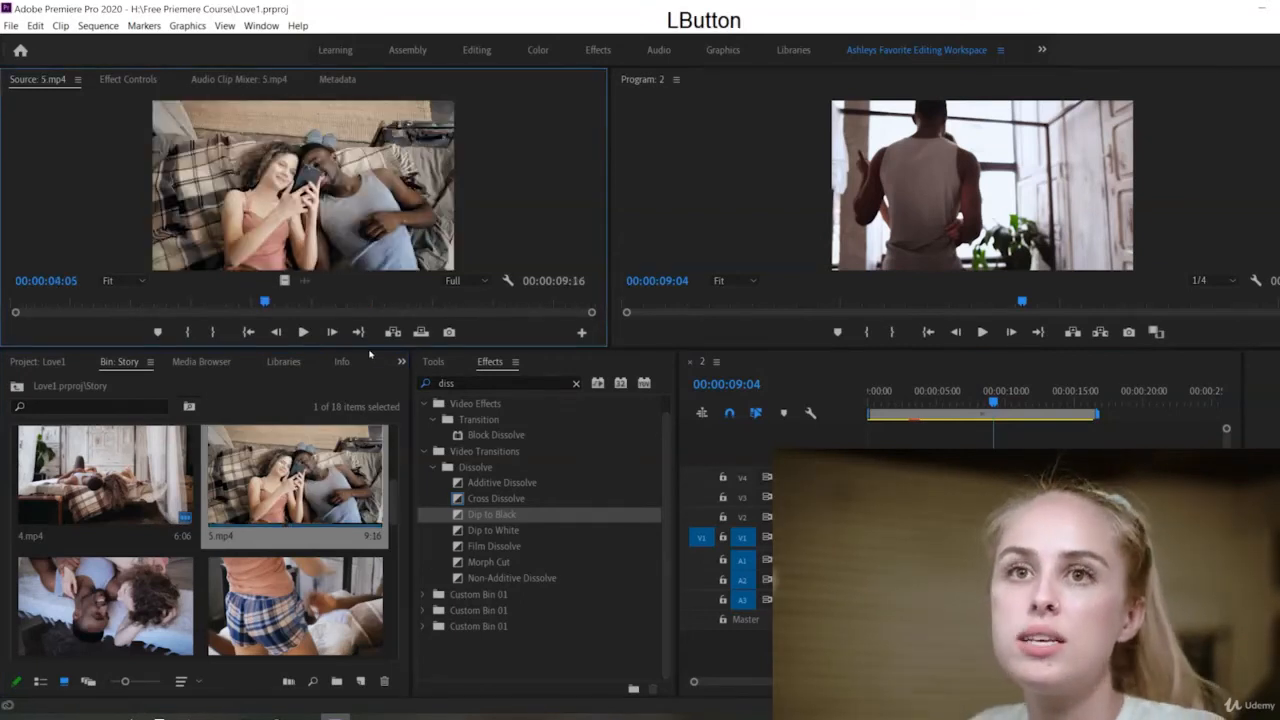
pyautogui.moveTo(371, 347); pyautogui.dragTo(375, 484)
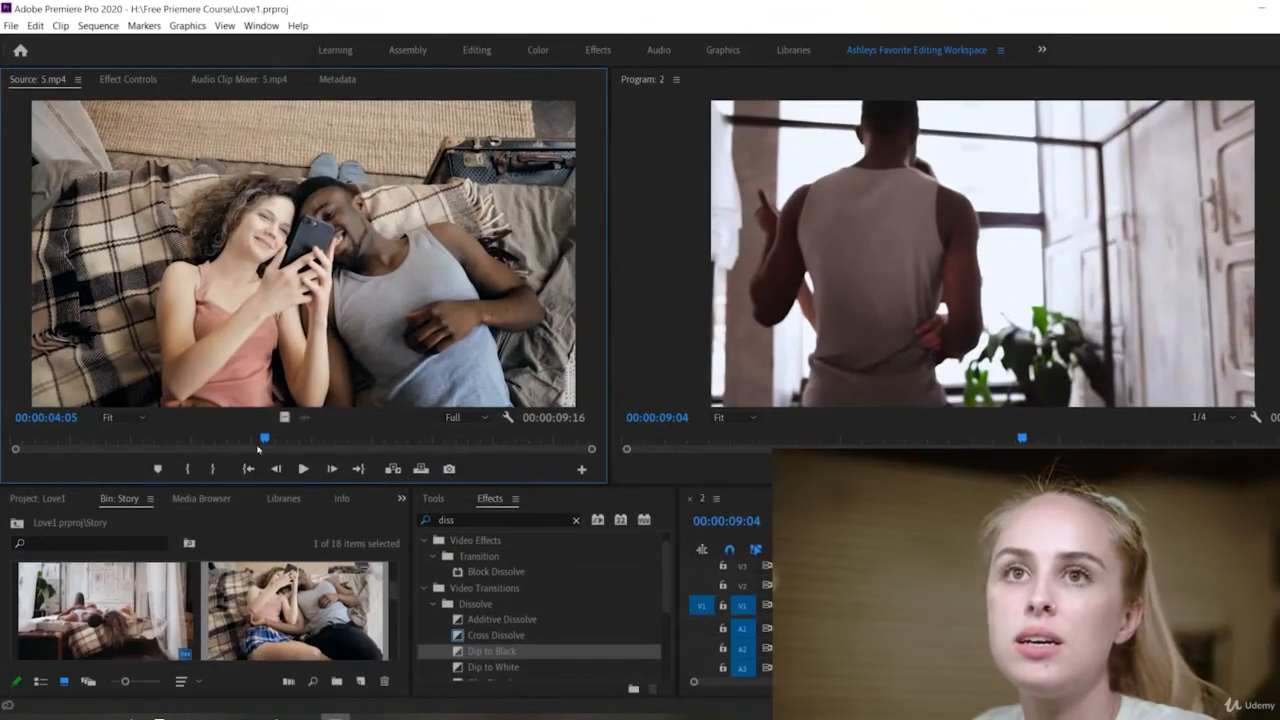
# Step: Mark an In point in 5.mp4 at 00:00:02:11 and play the source clip from there
pyautogui.moveTo(172, 440)
pyautogui.mouseDown()
pyautogui.moveTo(205, 439)
pyautogui.moveTo(157, 434)
pyautogui.mouseUp()
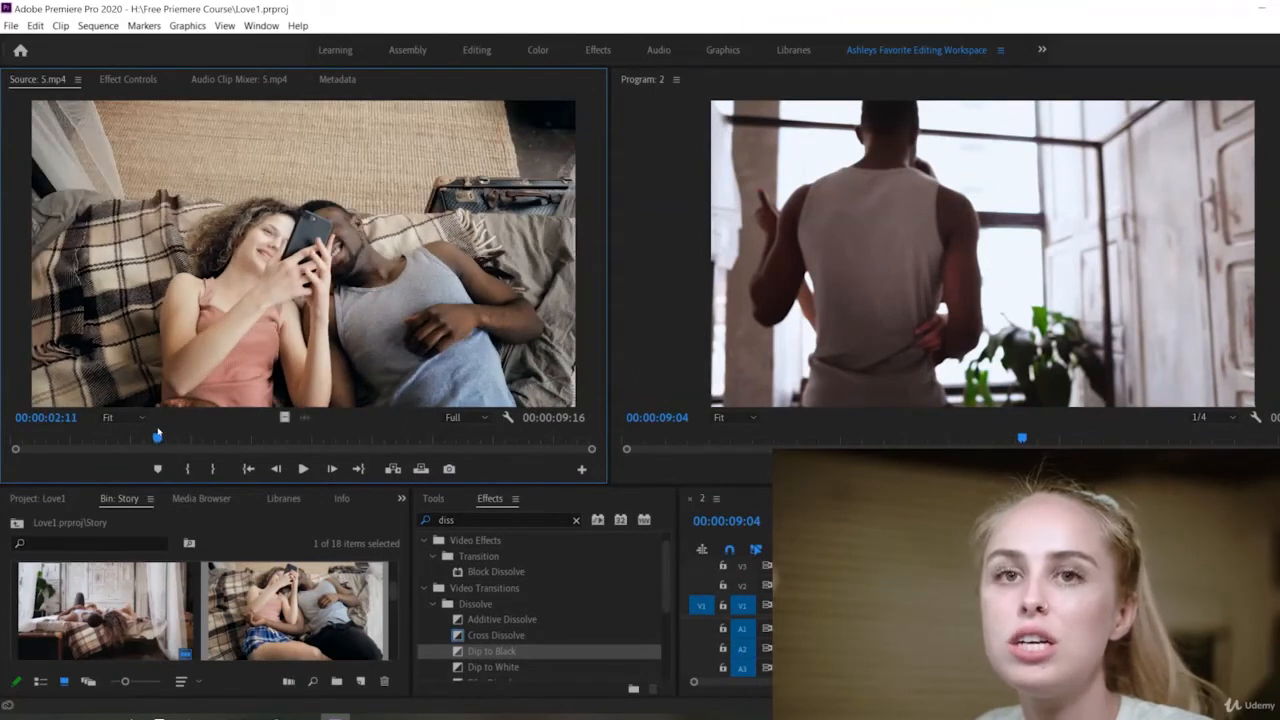
pyautogui.press('i')
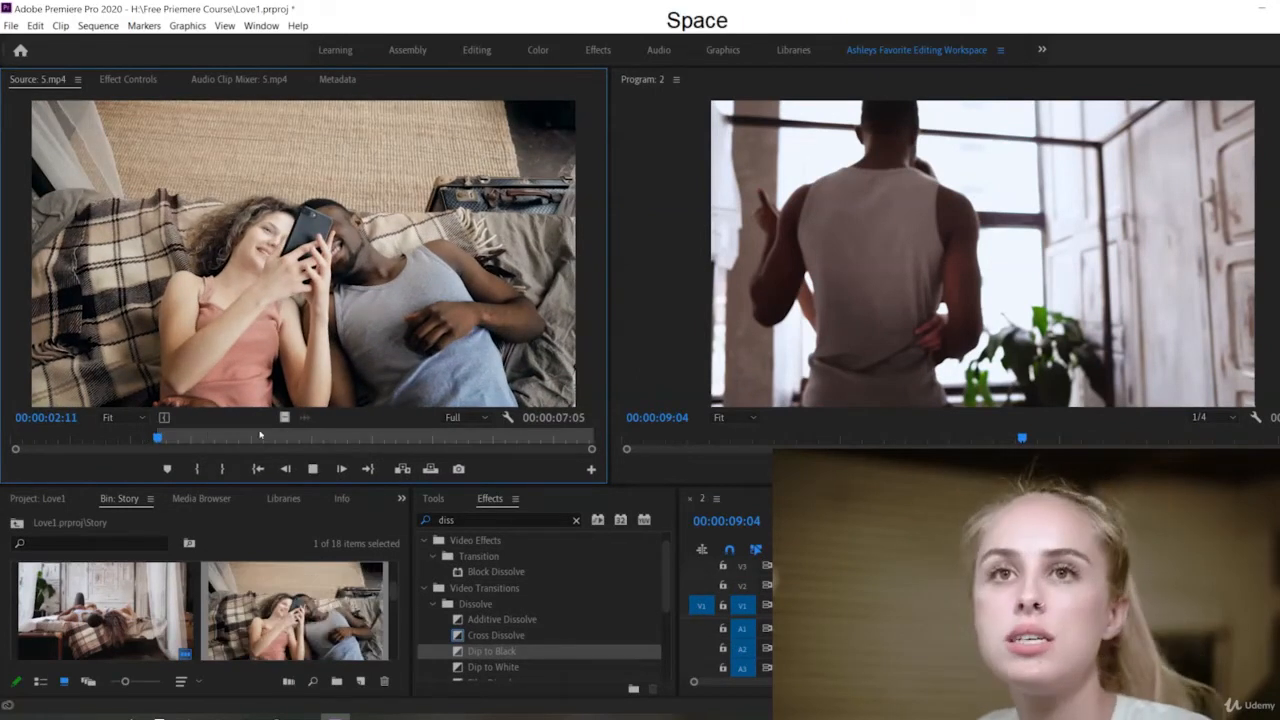
pyautogui.press('space')
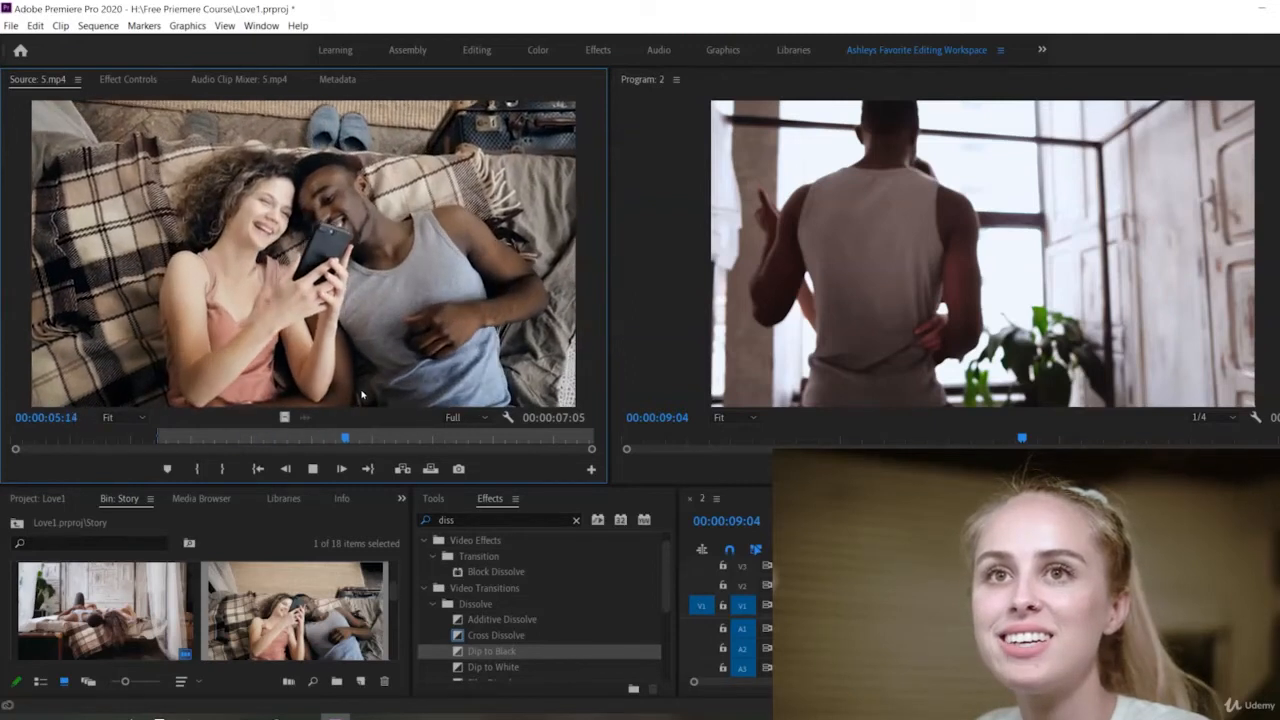
pyautogui.press('space')
# Step: Mark a later In point in 5.mp4 and an Out point at 00:00:06:16, and place the clip on V1 after 4.mp4
pyautogui.moveTo(300, 442)
pyautogui.mouseDown()
pyautogui.moveTo(290, 438)
pyautogui.moveTo(302, 437)
pyautogui.mouseUp()
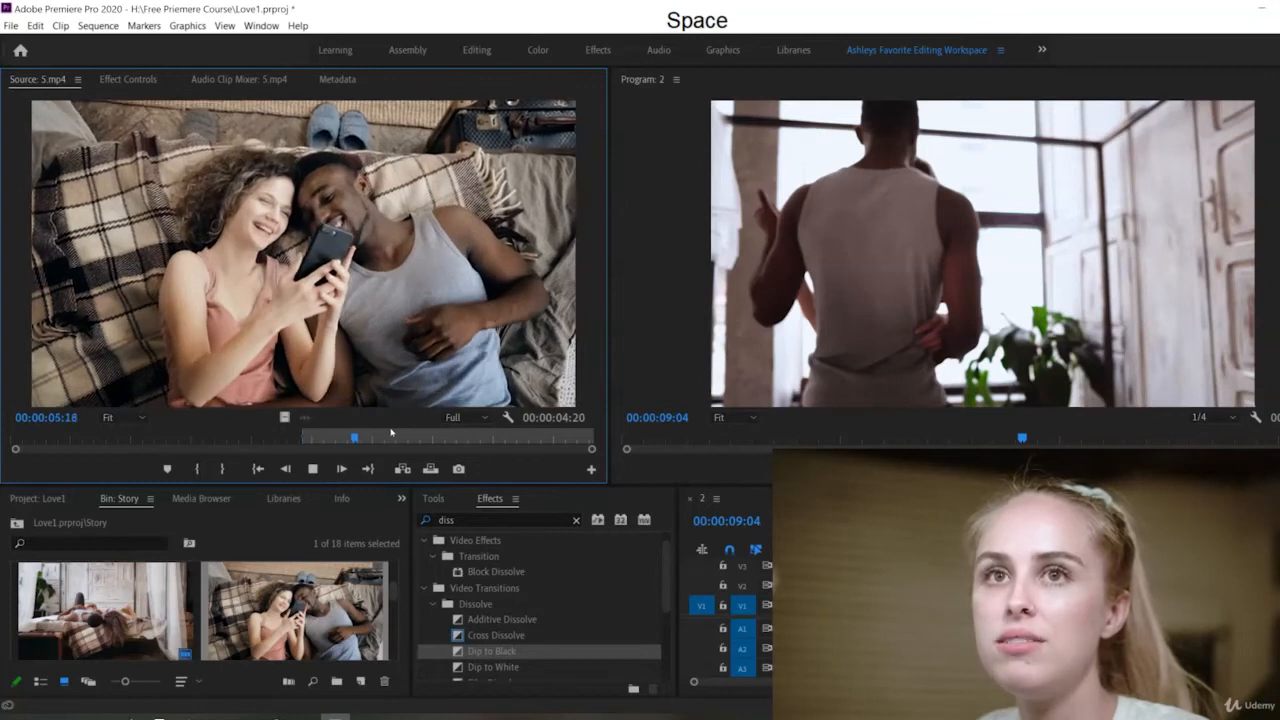
pyautogui.press('space')
pyautogui.press('o')
pyautogui.moveTo(378, 290); pyautogui.dragTo(1104, 612)
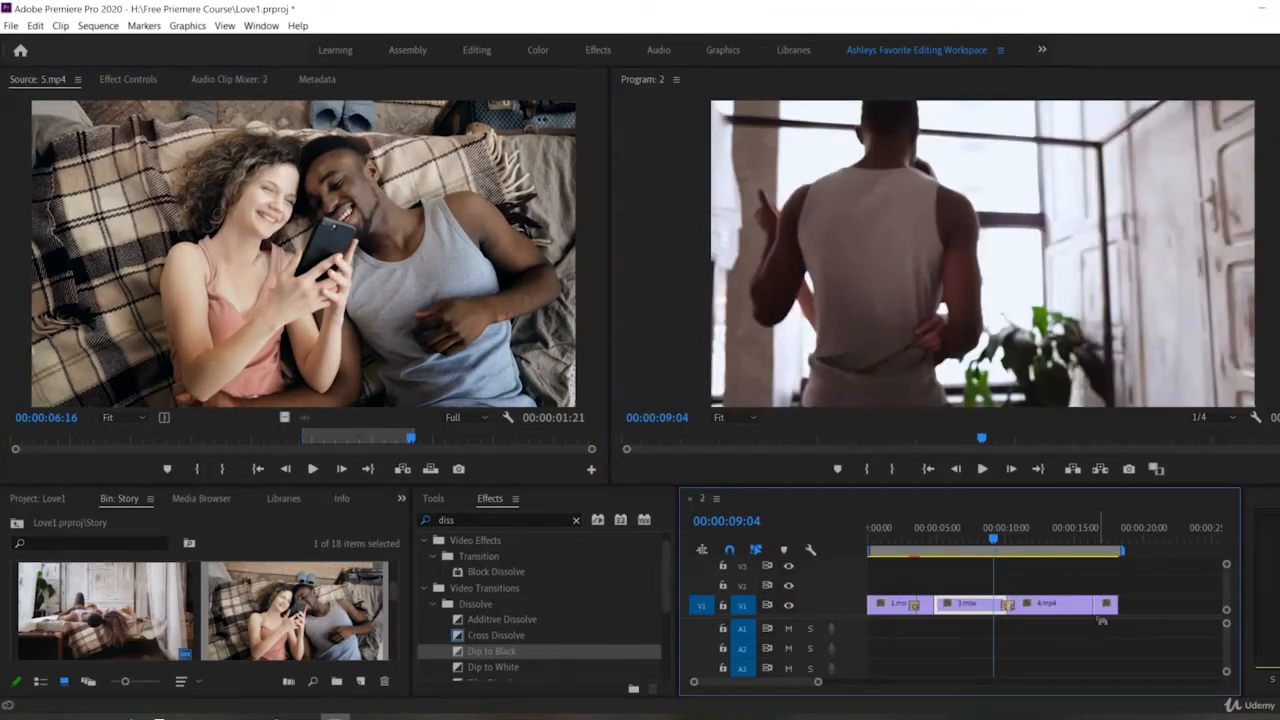
# Step: Move 5.mp4 on V1 to start at 00:00:13:24, overwriting the end of 4.mp4, and play the result
pyautogui.press('space')
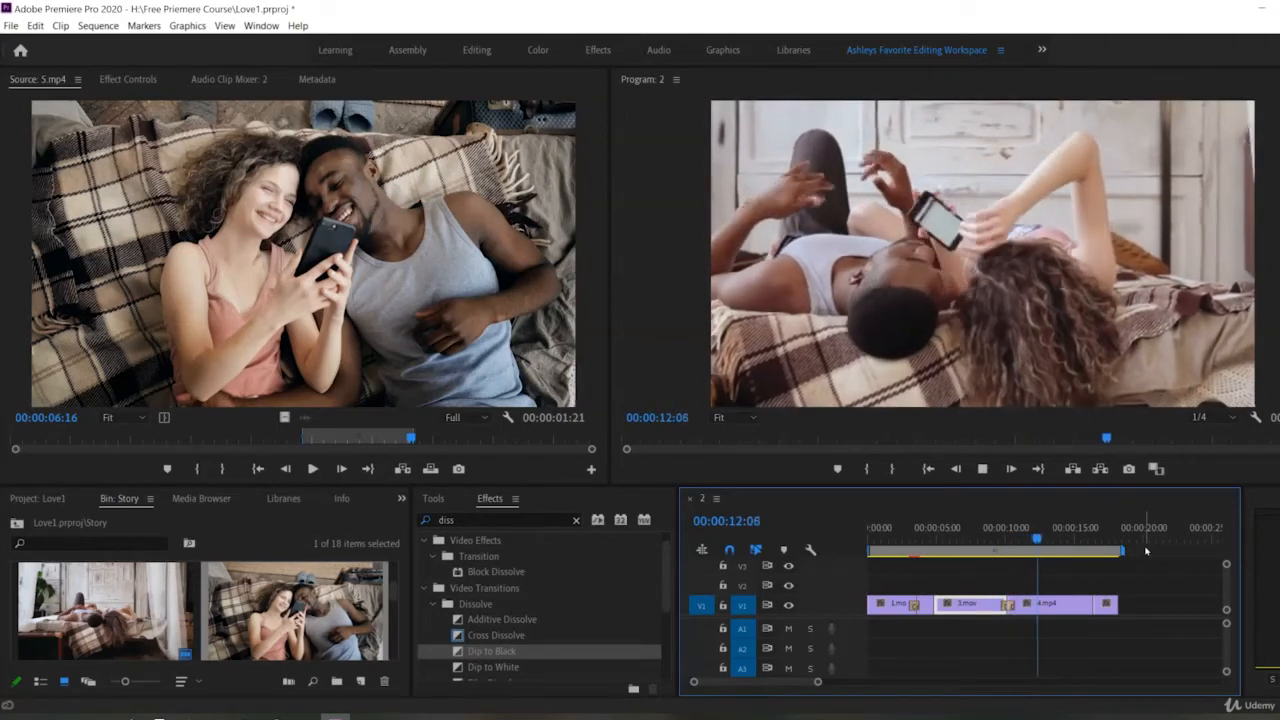
pyautogui.press('space')
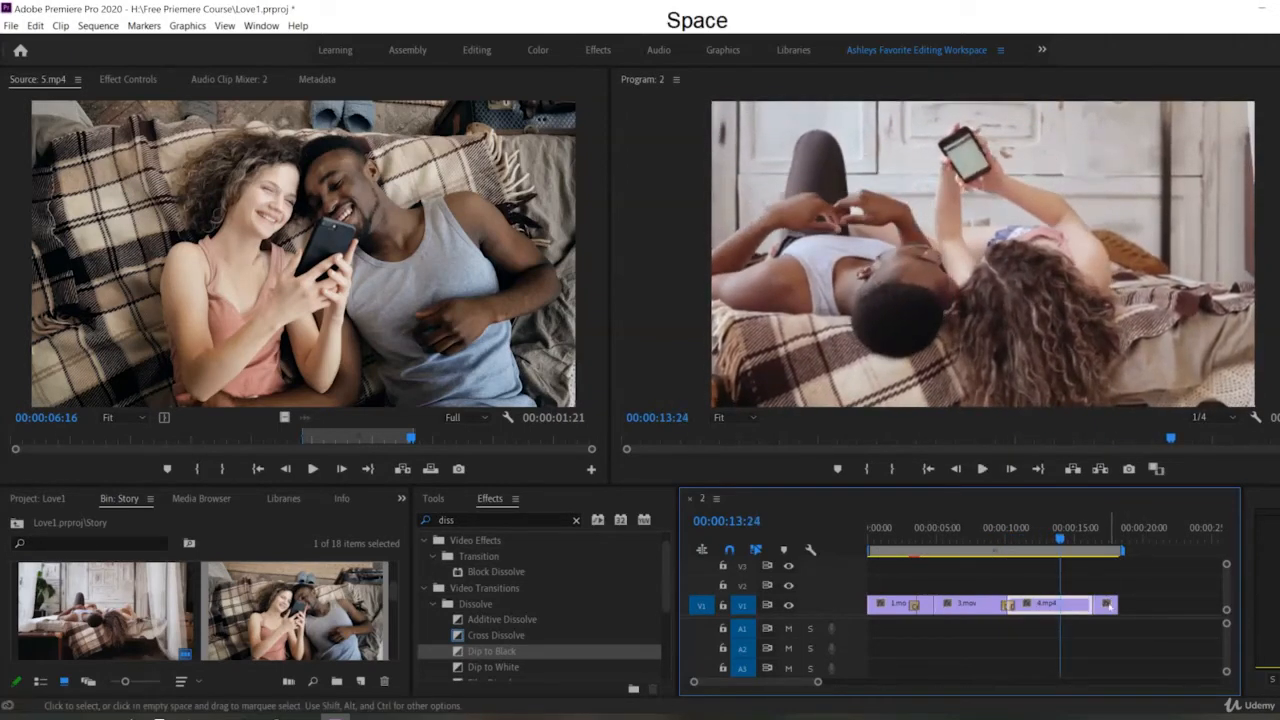
pyautogui.moveTo(1110, 604); pyautogui.dragTo(1084, 603)
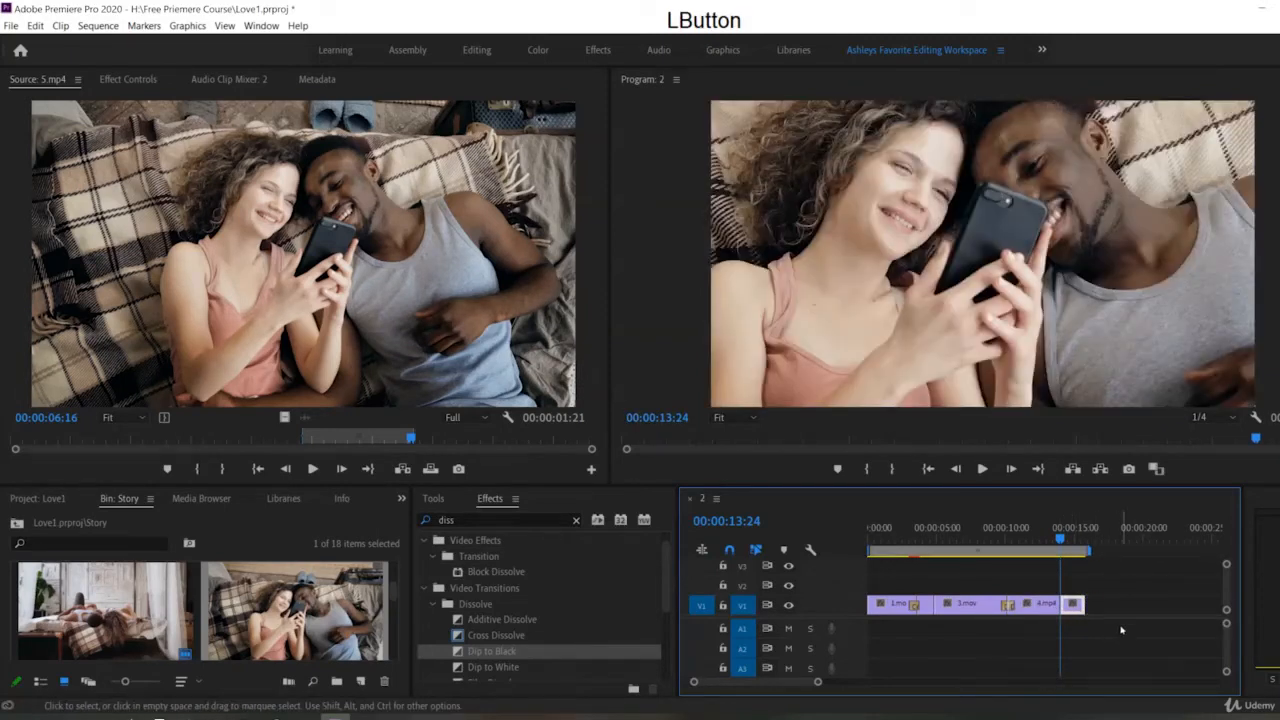
pyautogui.press('space')
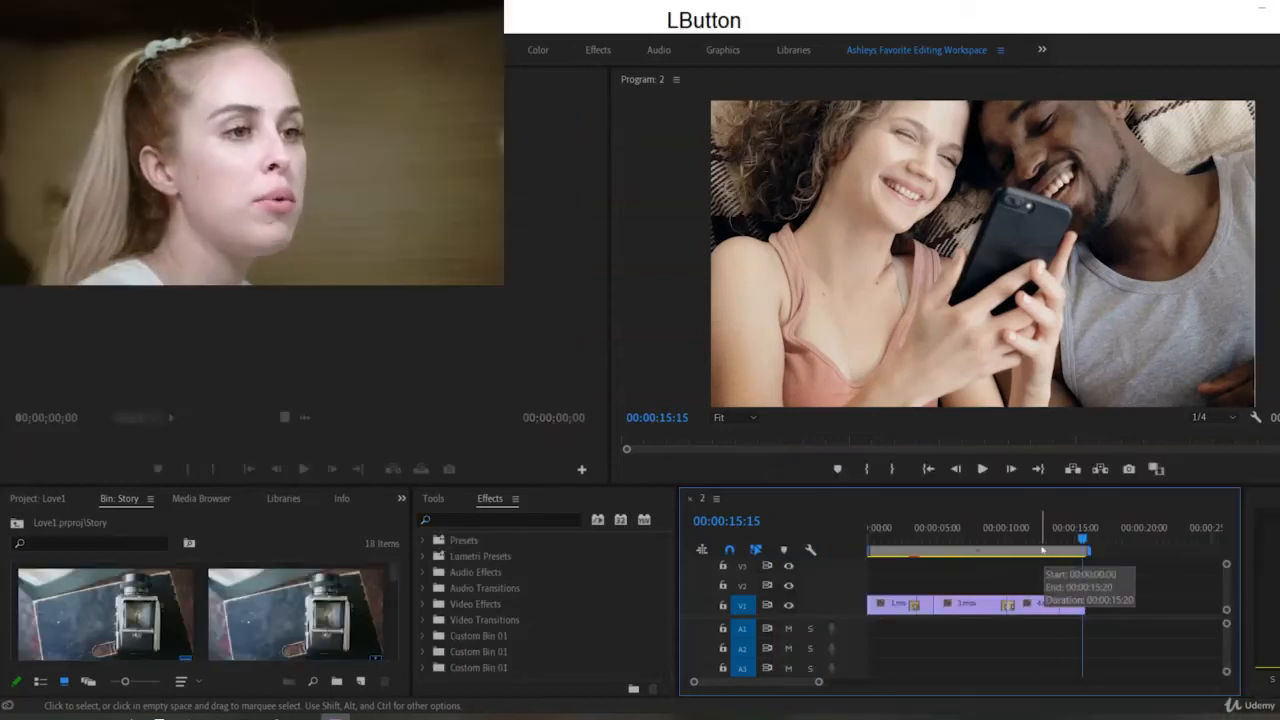
# Step: Enlarge the lower panels and browse the clips in the Story bin
pyautogui.click(1041, 534)
pyautogui.scroll(-5, 308, 617)
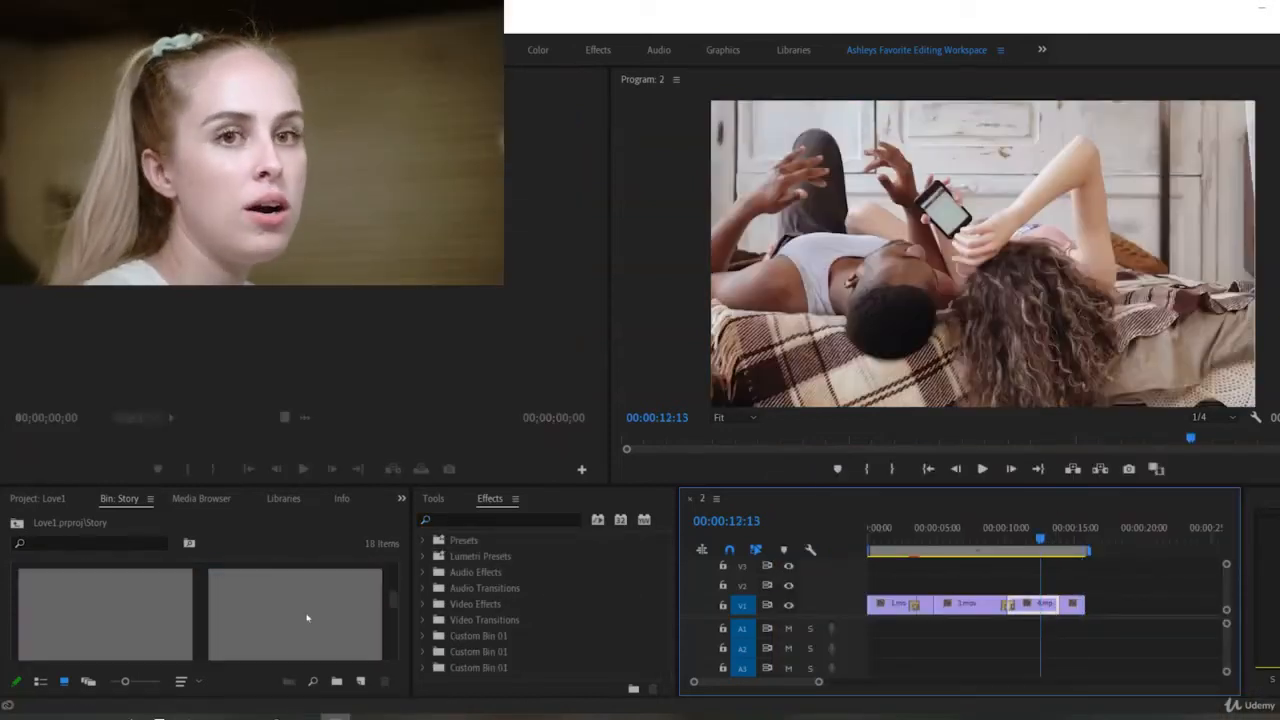
pyautogui.moveTo(327, 483); pyautogui.dragTo(327, 384)
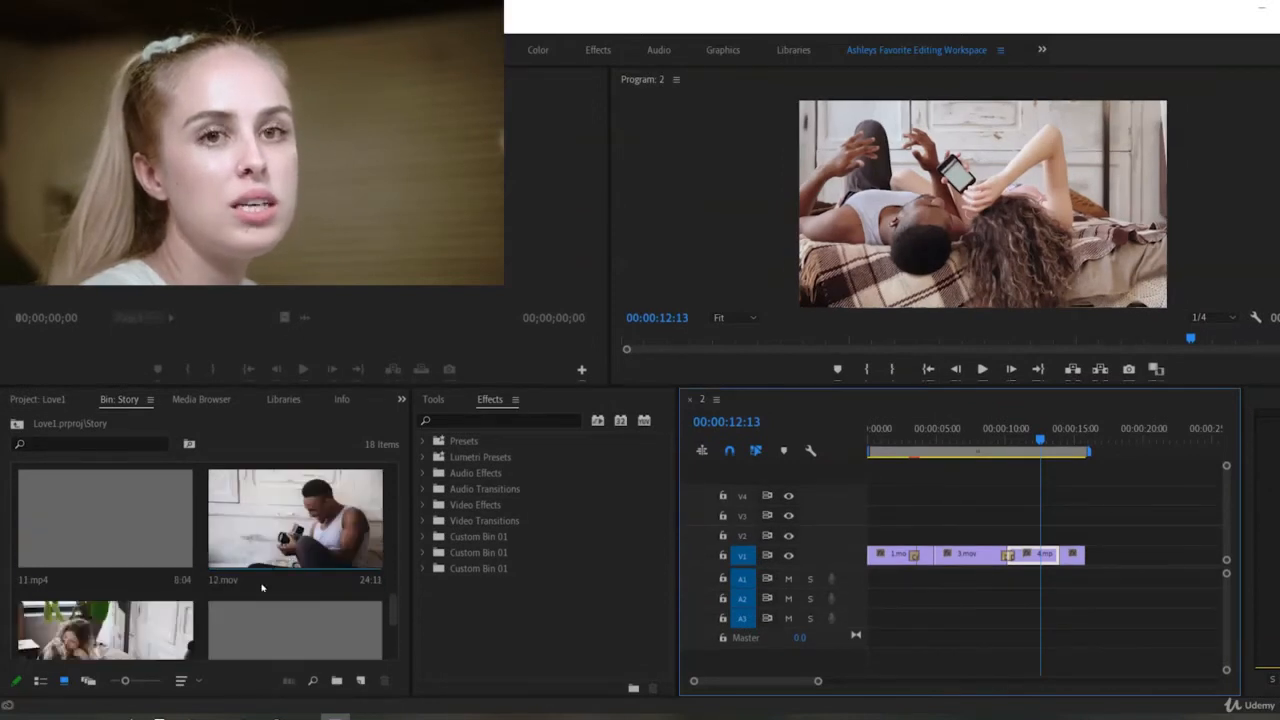
pyautogui.scroll(5, 262, 588)
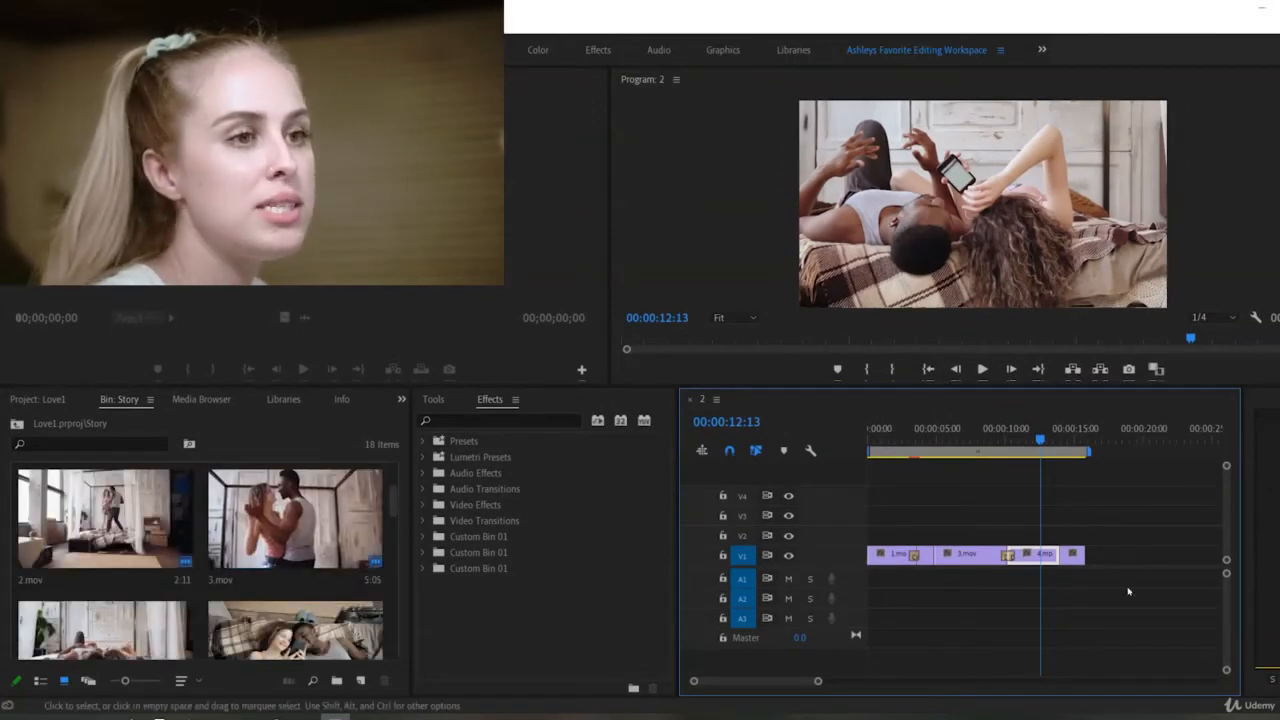
# Step: Move 5.mp4 on V1 to start at 00:00:13:15, shortening 4.mp4 further, and preview the cut
pyautogui.moveTo(818, 681); pyautogui.dragTo(793, 682)
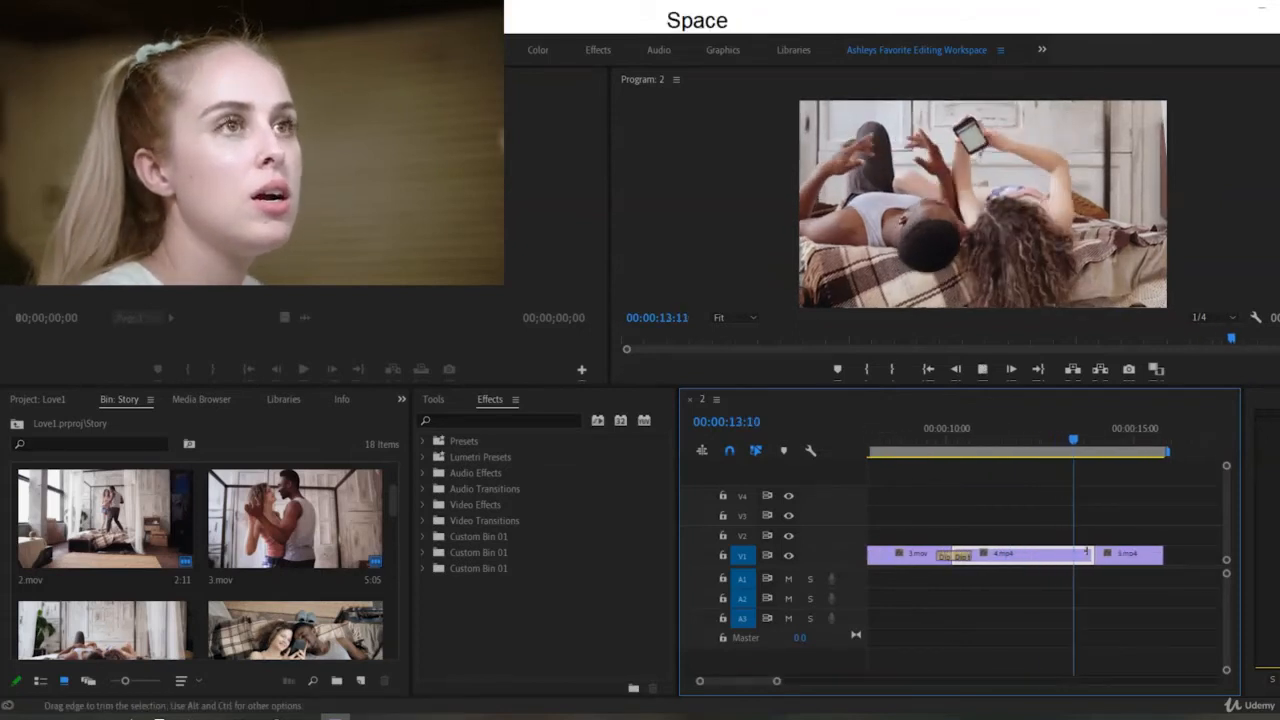
pyautogui.press('space')
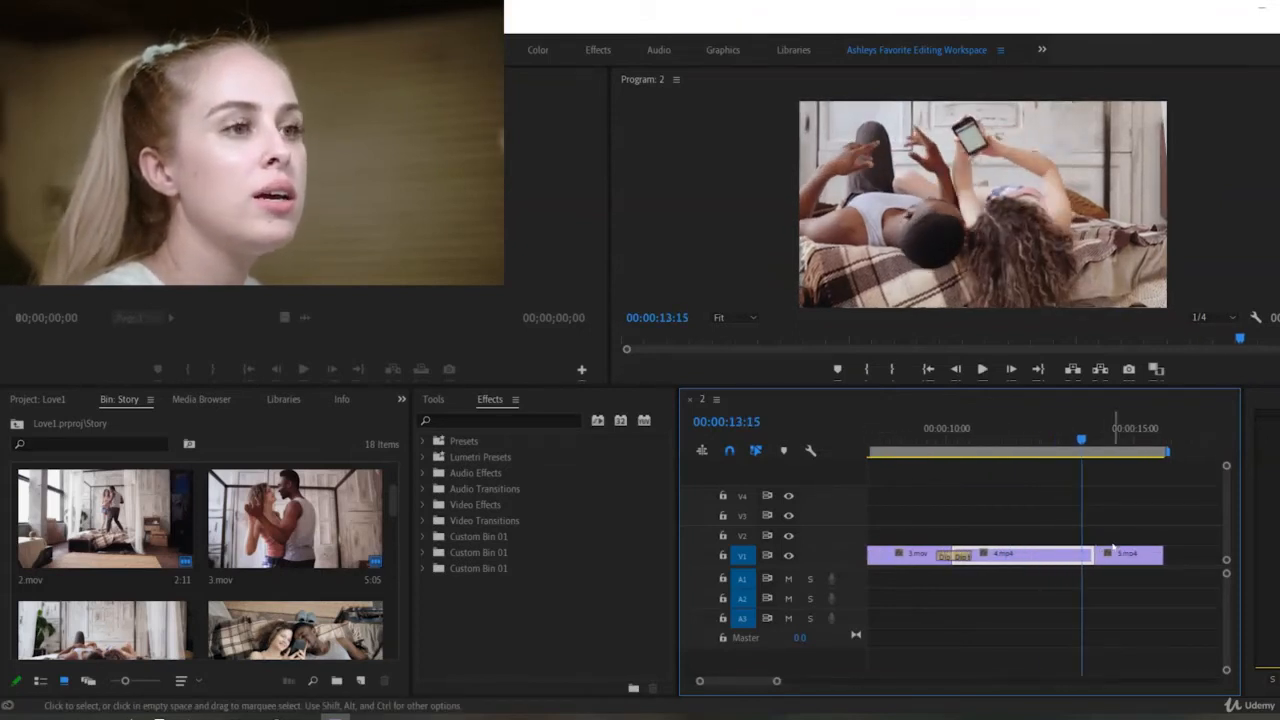
pyautogui.moveTo(1120, 553); pyautogui.dragTo(1107, 553)
pyautogui.press('space')
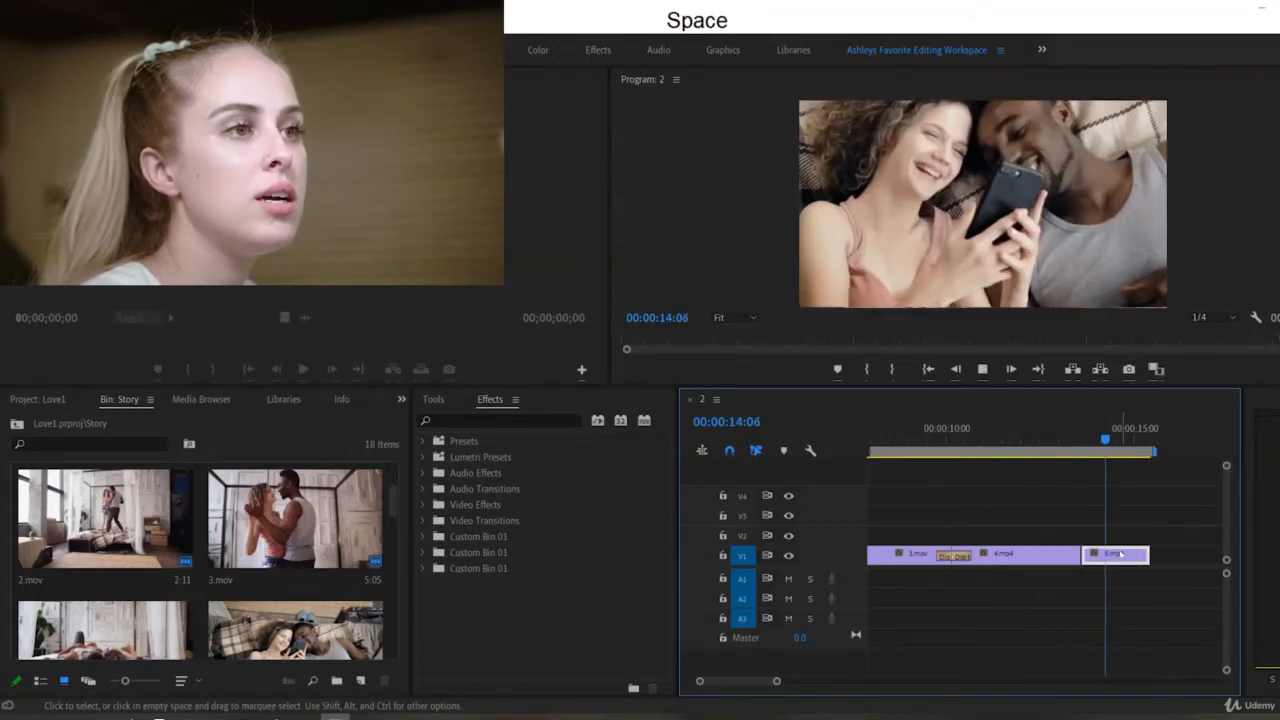
pyautogui.press('space')
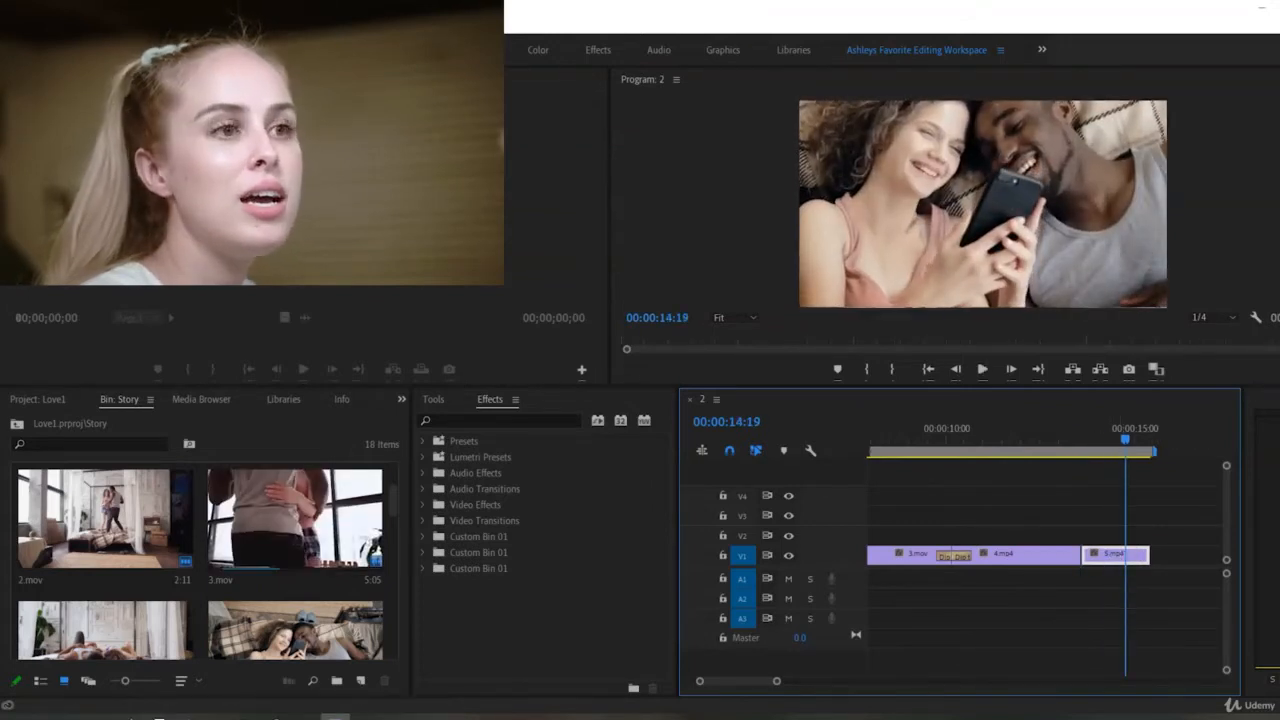
# Step: Open 6.mp4 from the Story bin in the Source Monitor and play through its footage
pyautogui.scroll(-2, 186, 537)
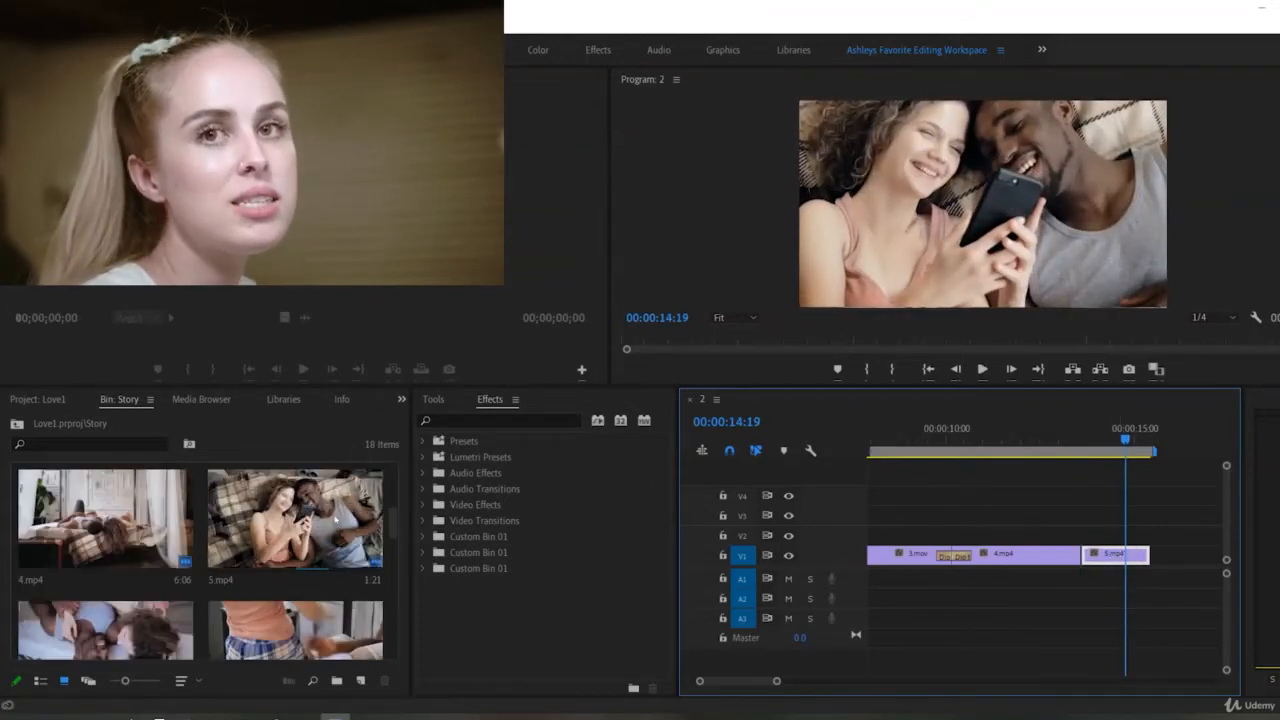
pyautogui.scroll(-1, 335, 519)
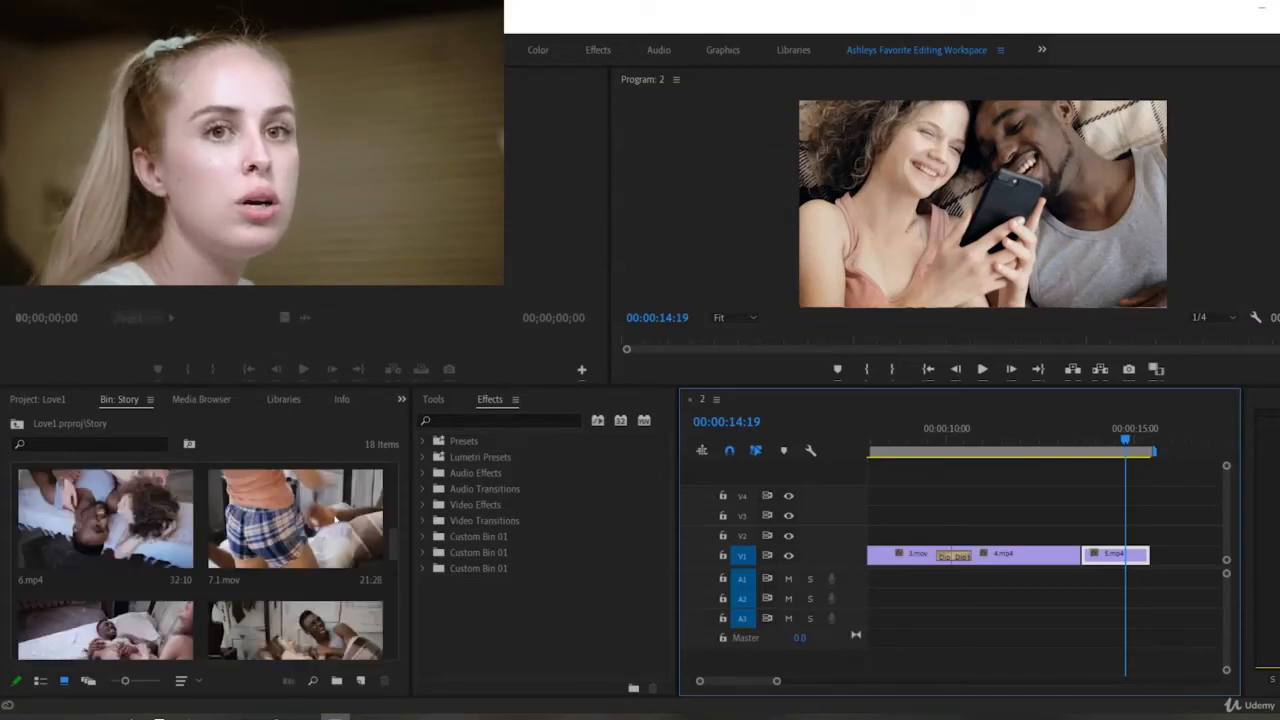
pyautogui.scroll(1, 335, 519)
pyautogui.click(98, 620)
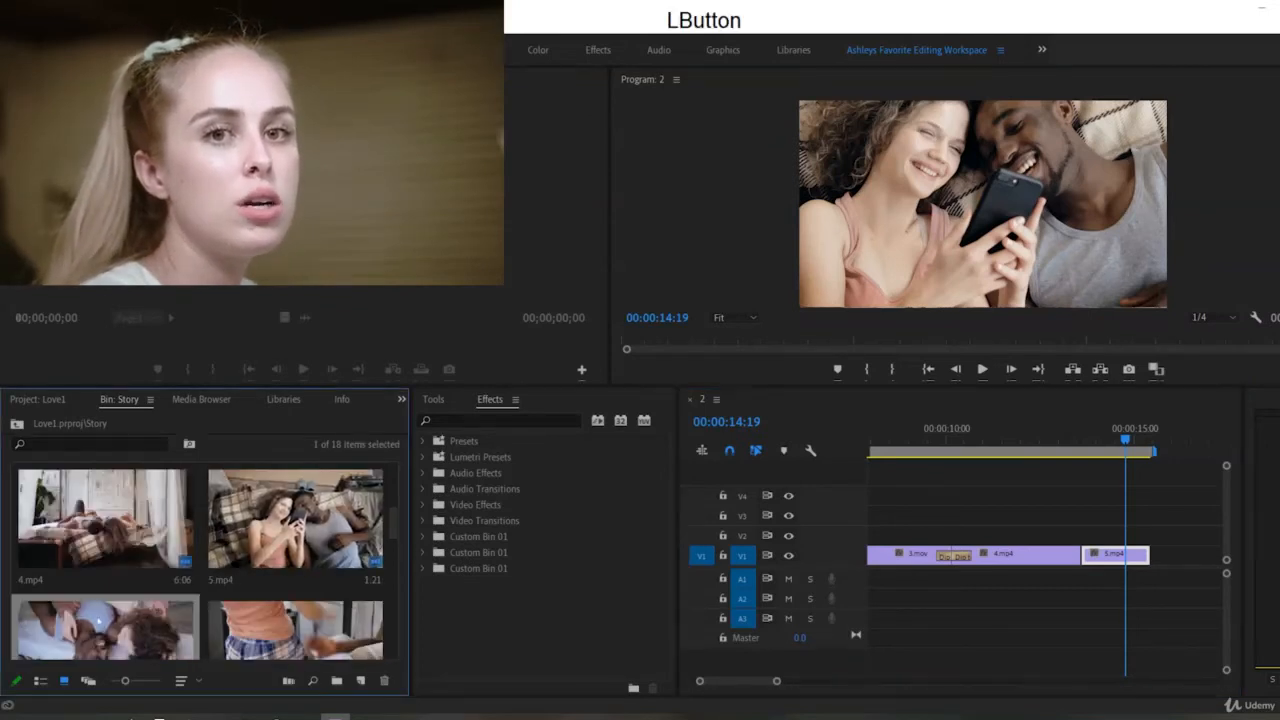
pyautogui.doubleClick(88, 625)
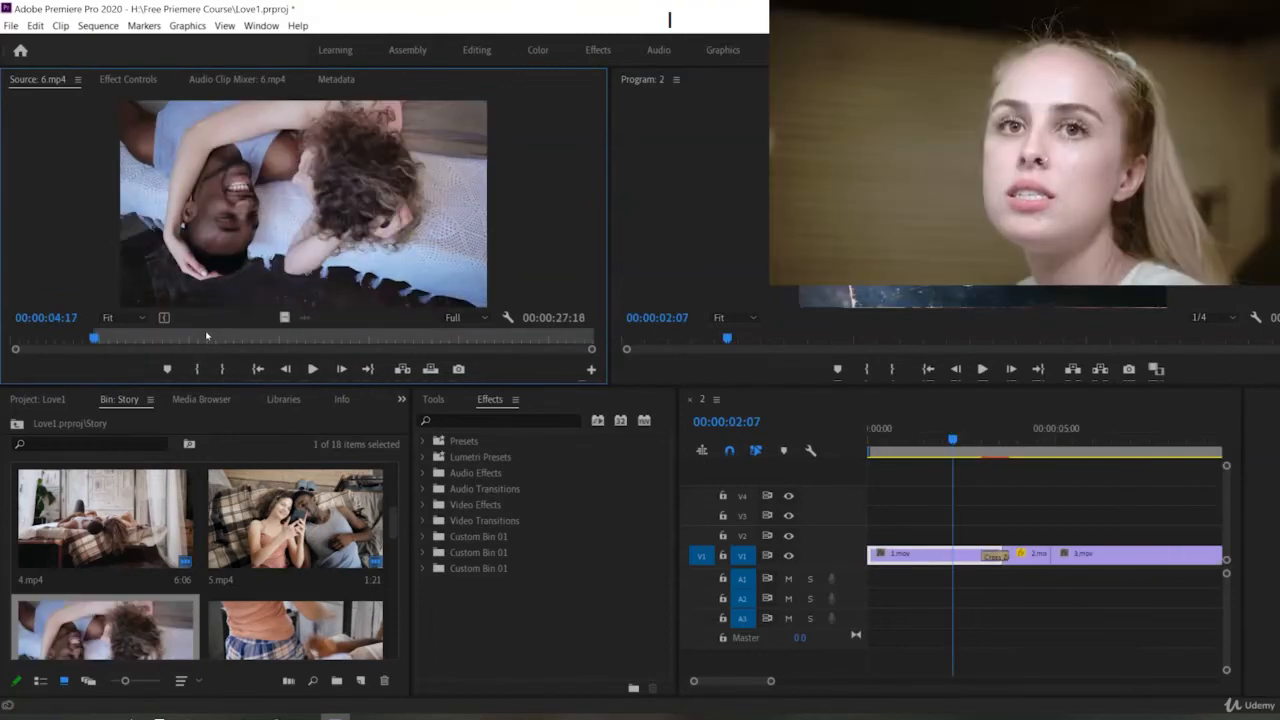
pyautogui.press('space')
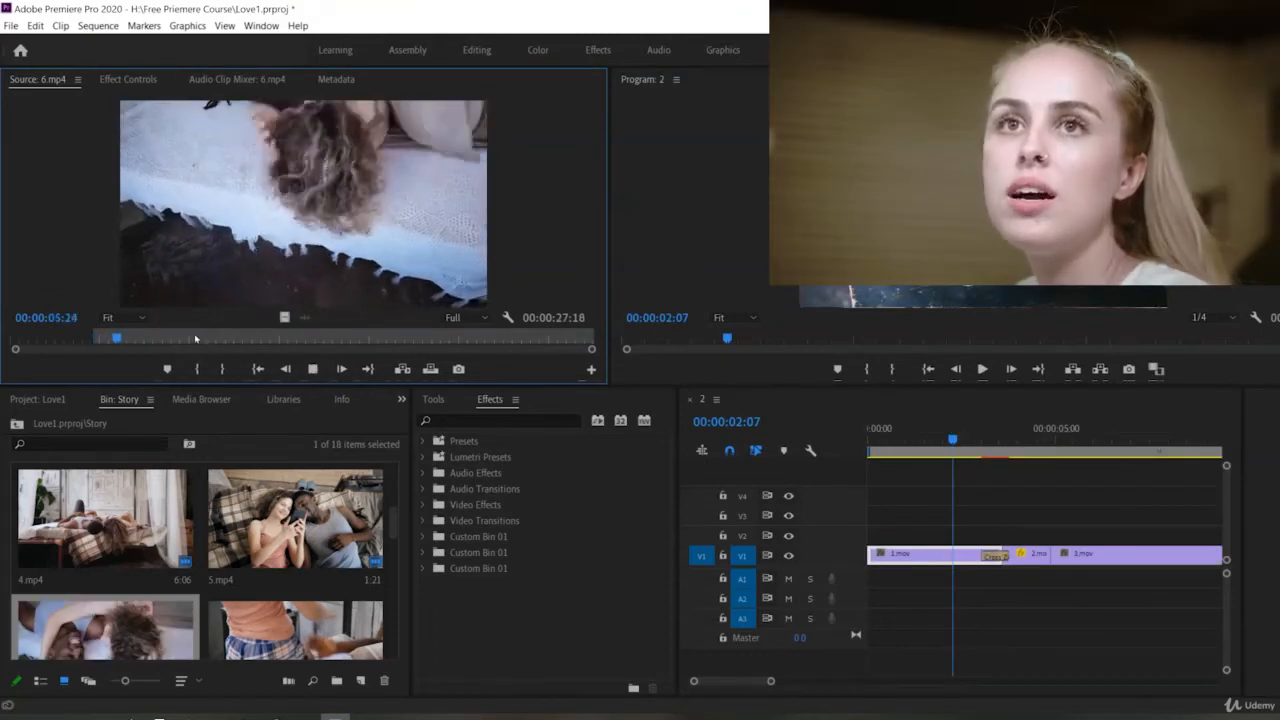
pyautogui.press('space')
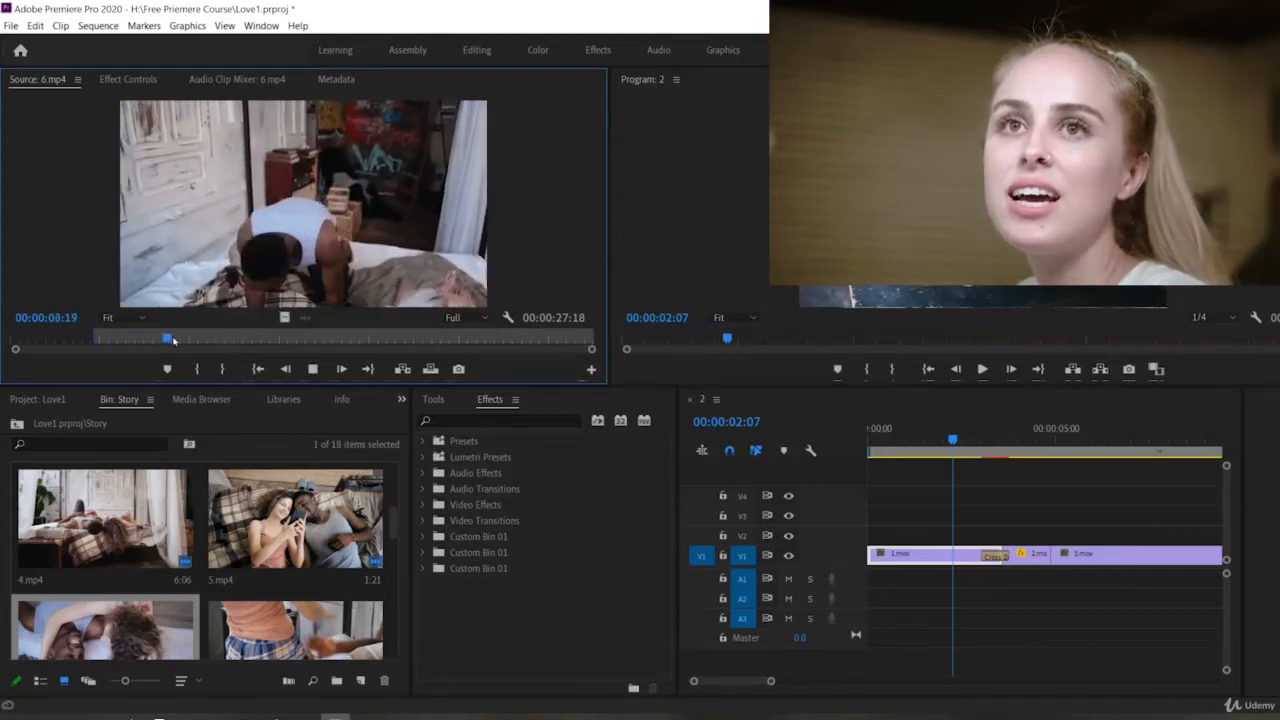
pyautogui.press('space')
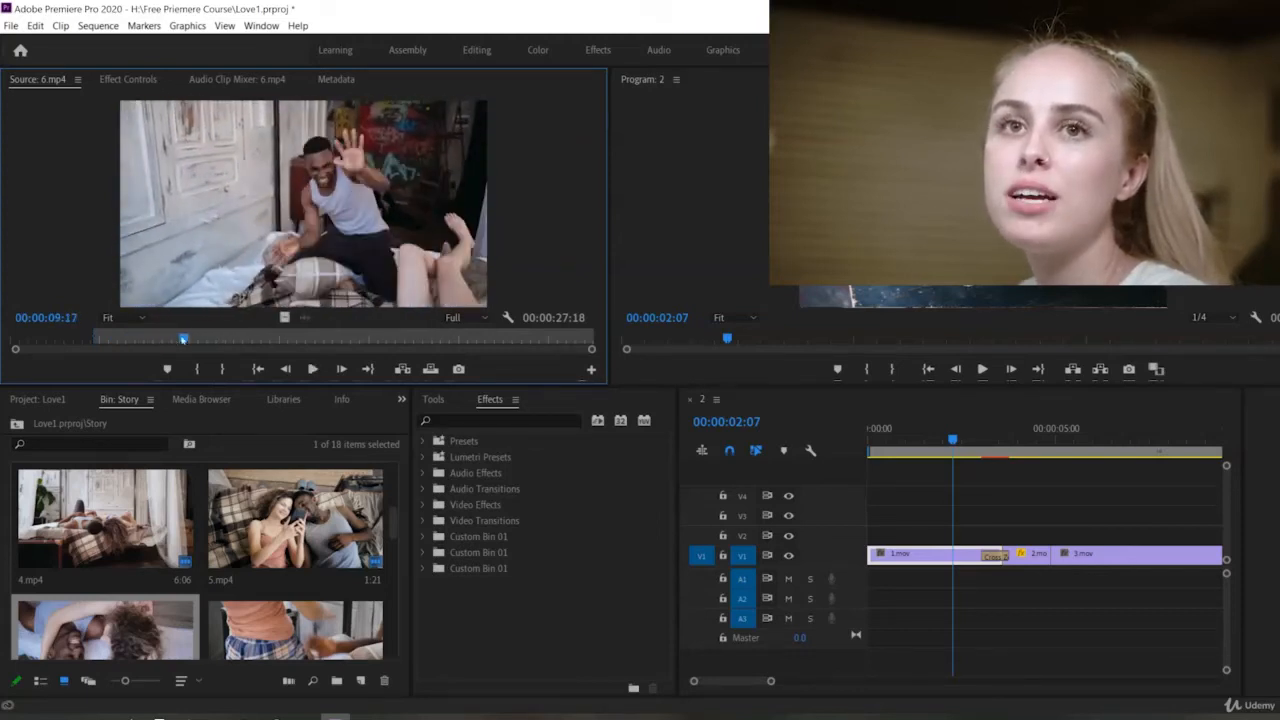
# Step: Mark an Out point in 6.mp4 and an In point at 00:00:04:10, and place the clip on V1 after 5.mp4
pyautogui.press('space')
pyautogui.press('o')
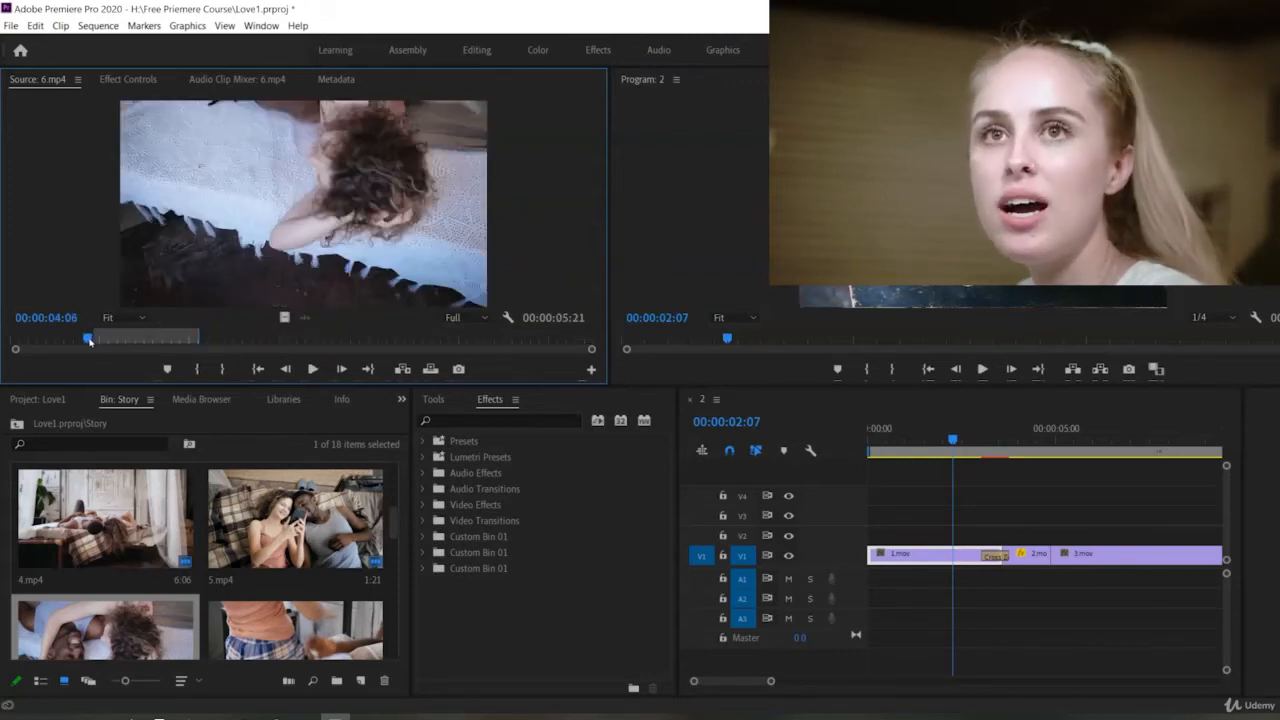
pyautogui.press('i')
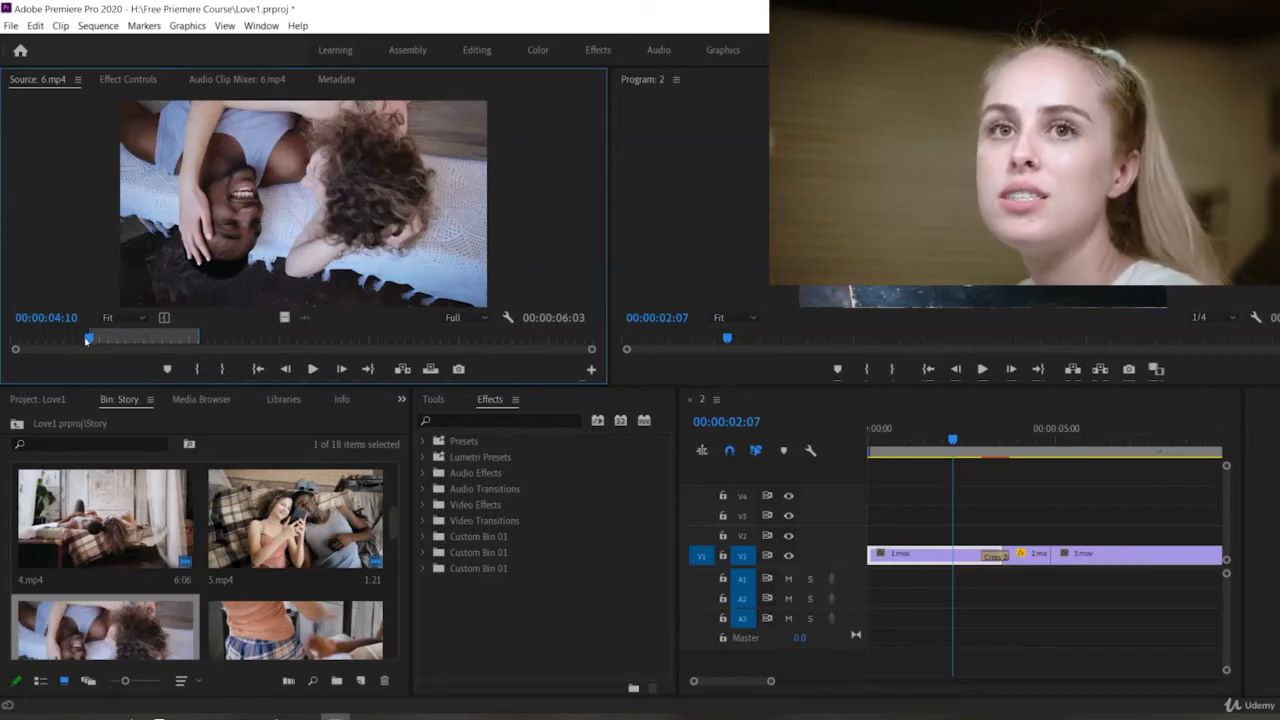
pyautogui.moveTo(252, 218); pyautogui.dragTo(1006, 557)
# Step: Save the project and play the cut from 5.mp4 to 6.mp4
pyautogui.click(990, 436)
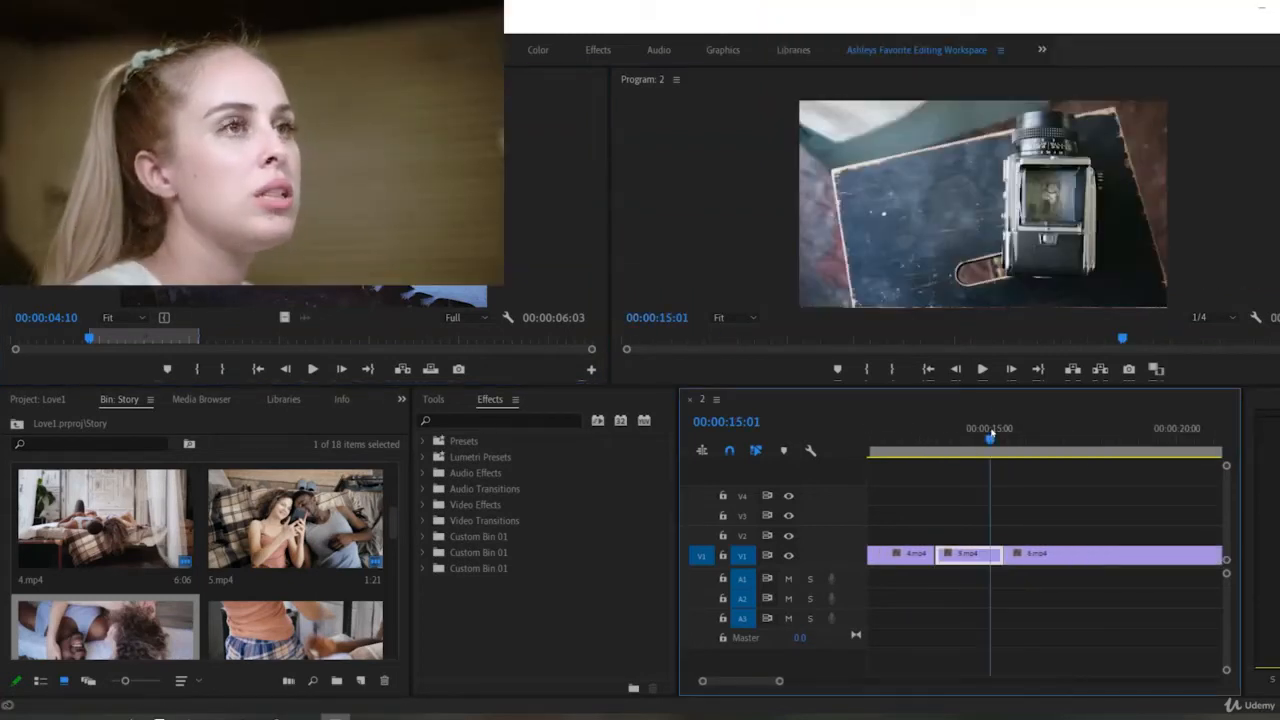
pyautogui.click(1031, 518)
pyautogui.hotkey('ctrl', 's')
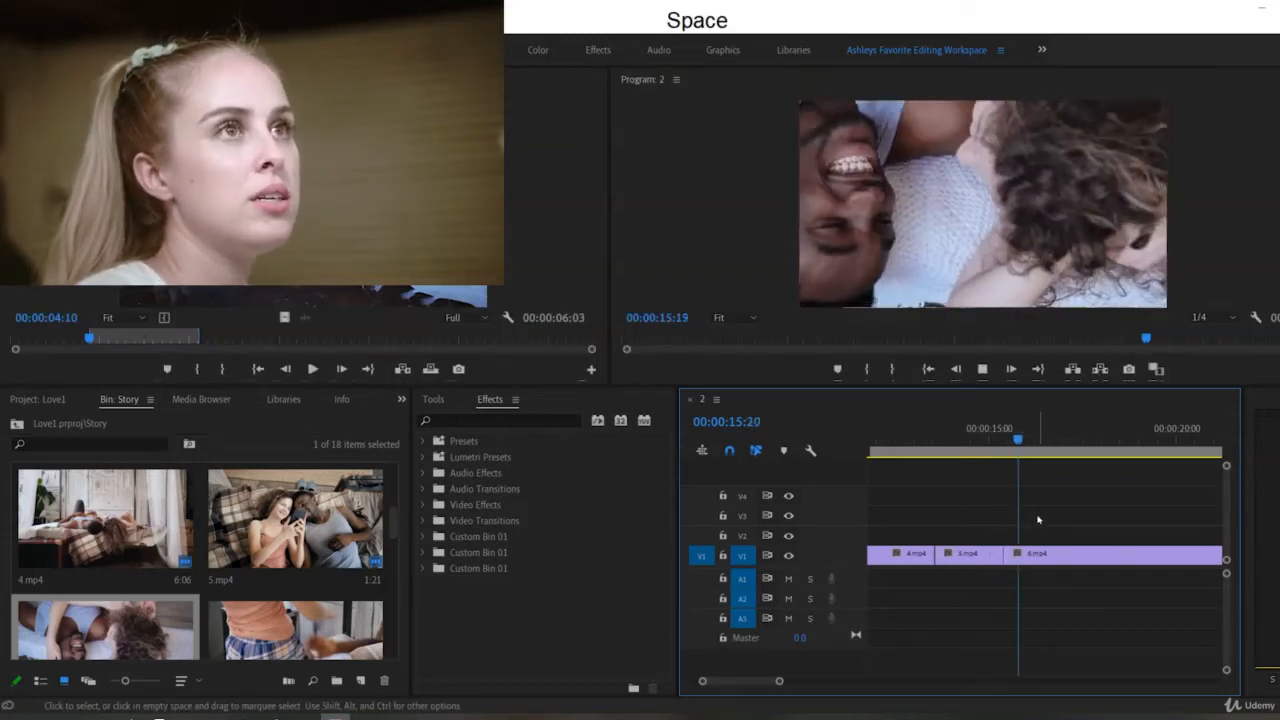
pyautogui.press('space')
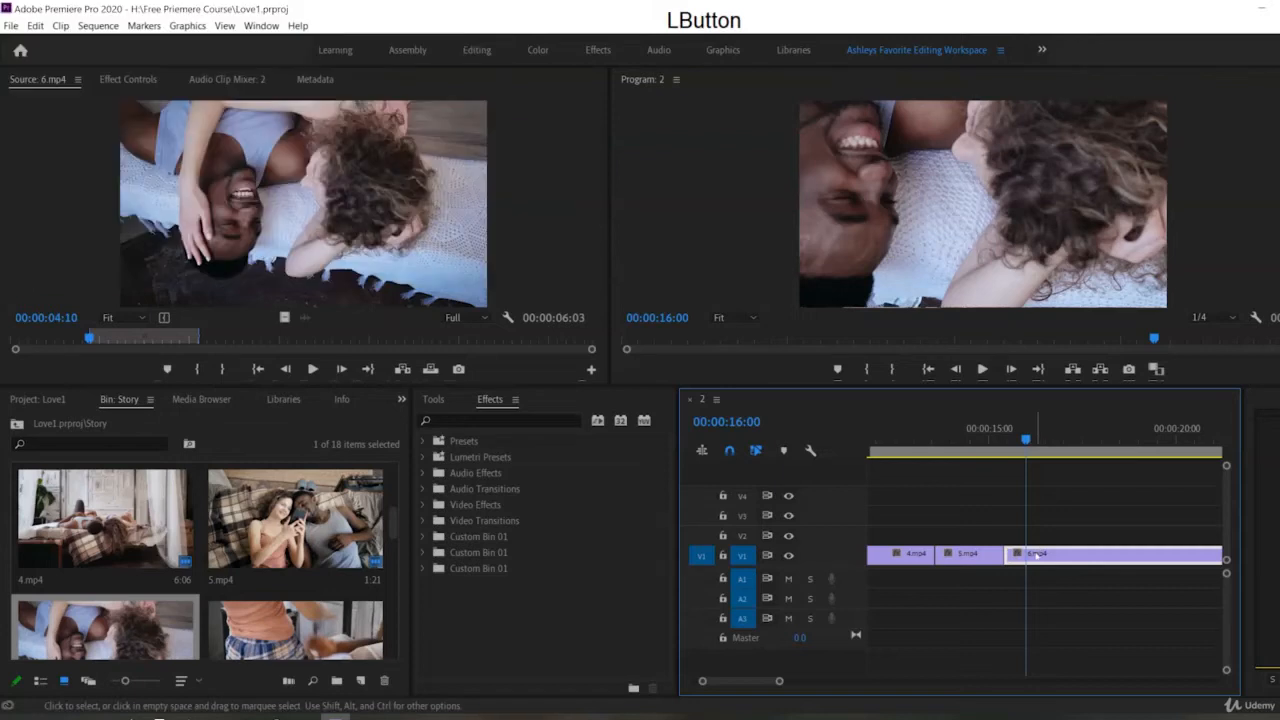
# Step: Scale down 6.mp4 on V1 so more of its frame fits the picture, preview the cut and save the project
pyautogui.click(116, 83)
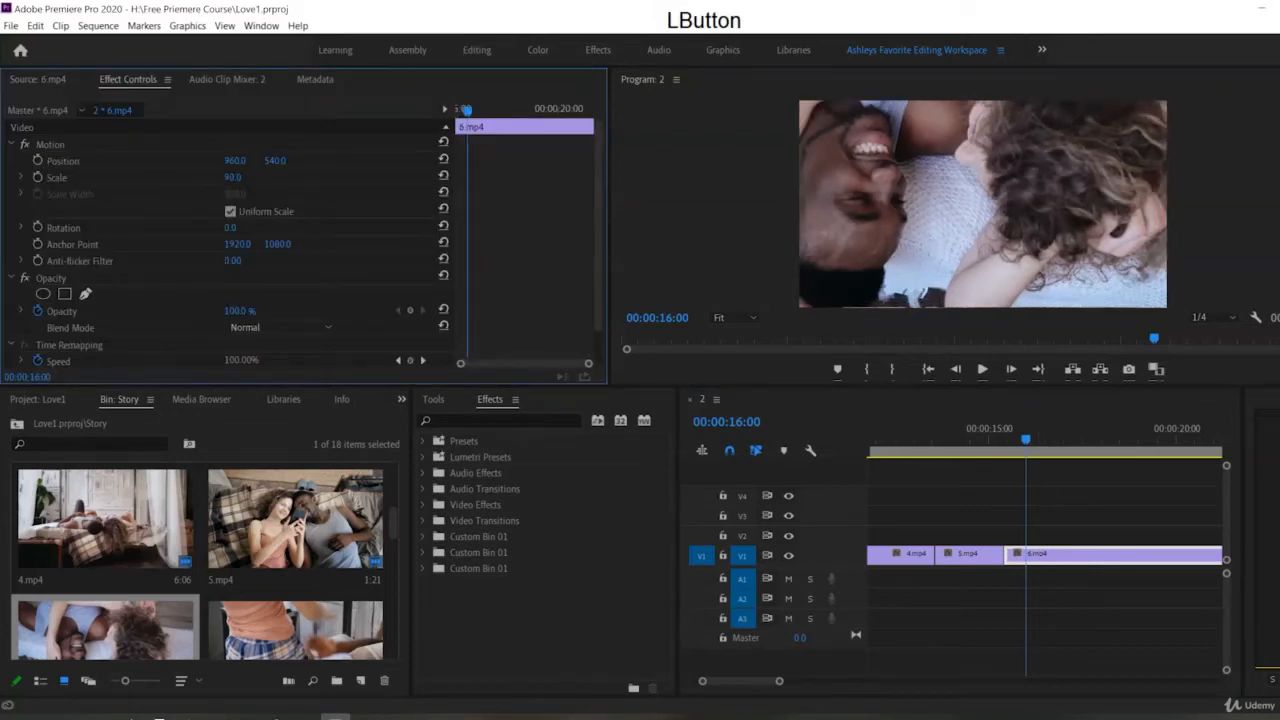
pyautogui.press('space')
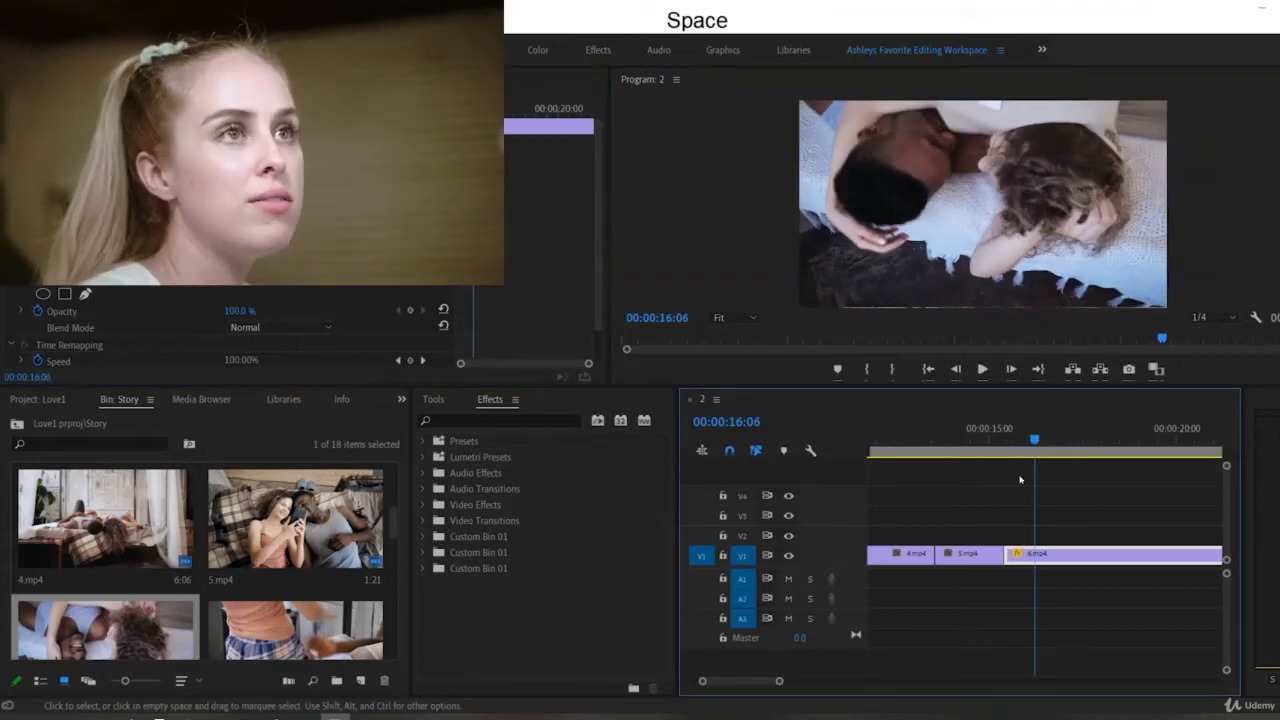
pyautogui.click(966, 430)
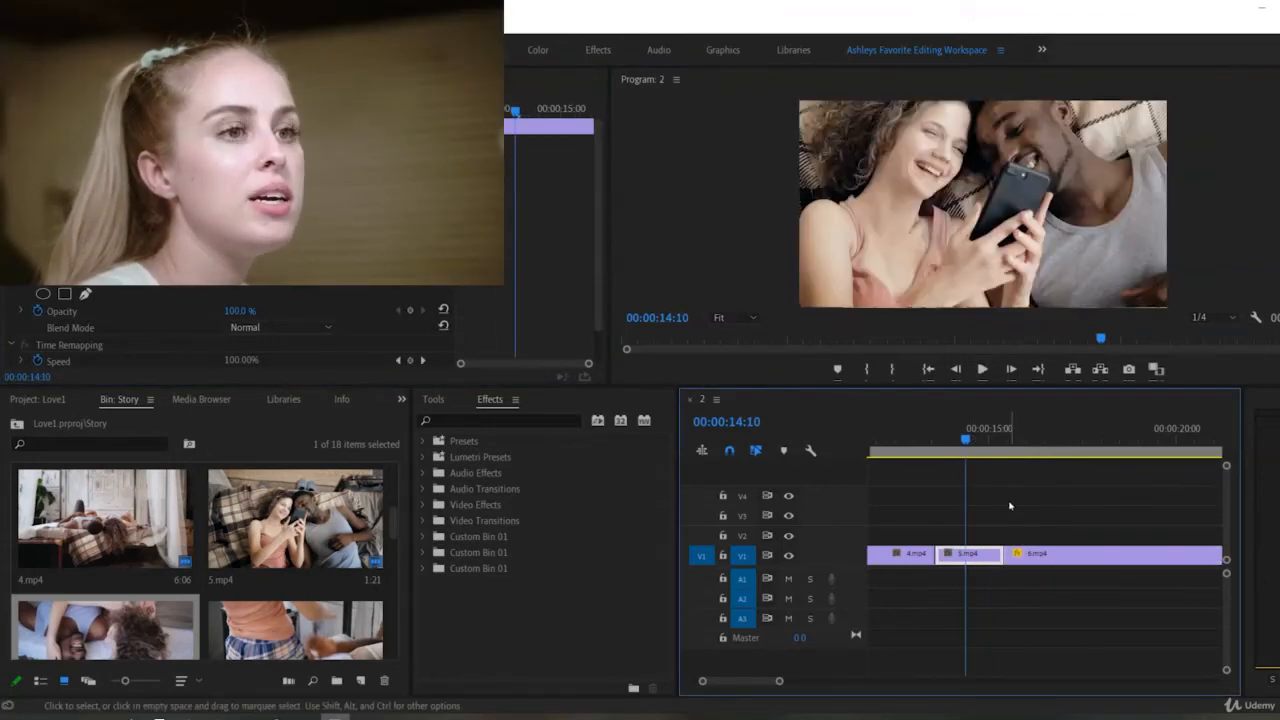
pyautogui.click(1012, 515)
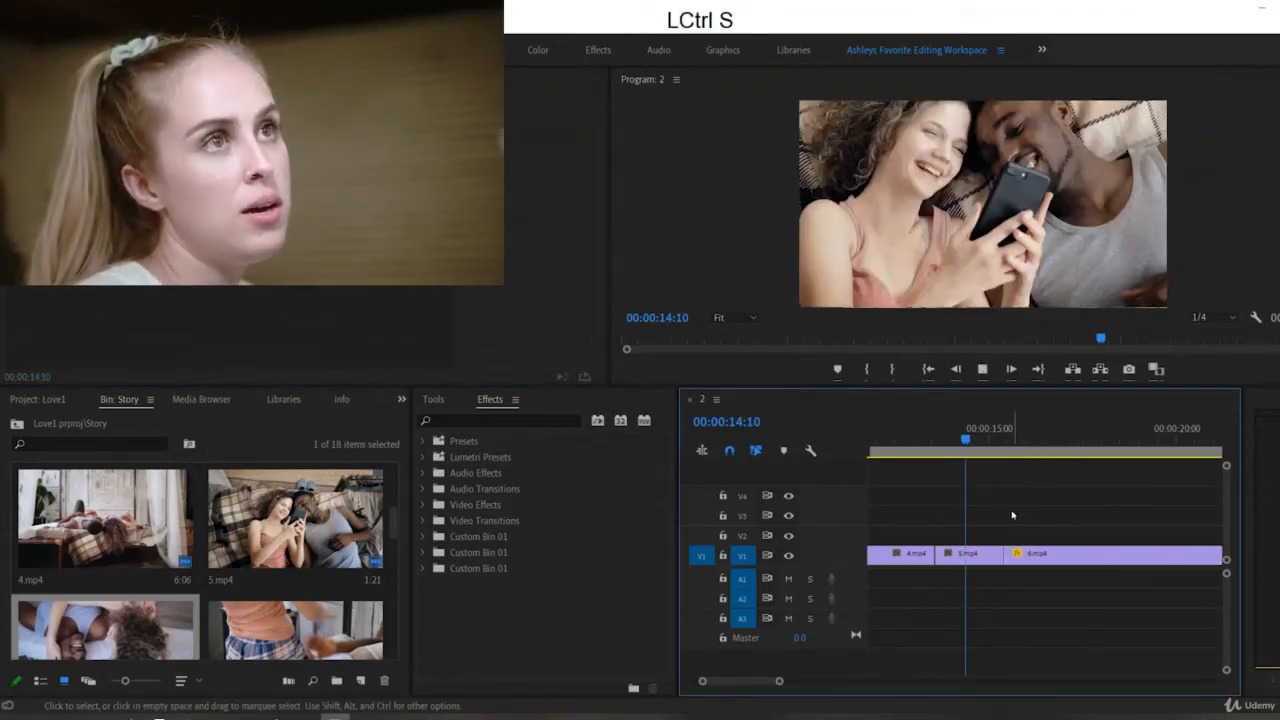
# Step: Find the dissolve effects with "diss" and apply Cross Dissolve at the cut between 5.mp4 and 6.mp4
pyautogui.moveTo(1015, 438)
pyautogui.mouseDown()
pyautogui.moveTo(1026, 438)
pyautogui.moveTo(980, 440)
pyautogui.moveTo(992, 445)
pyautogui.mouseUp()
pyautogui.click(495, 417)
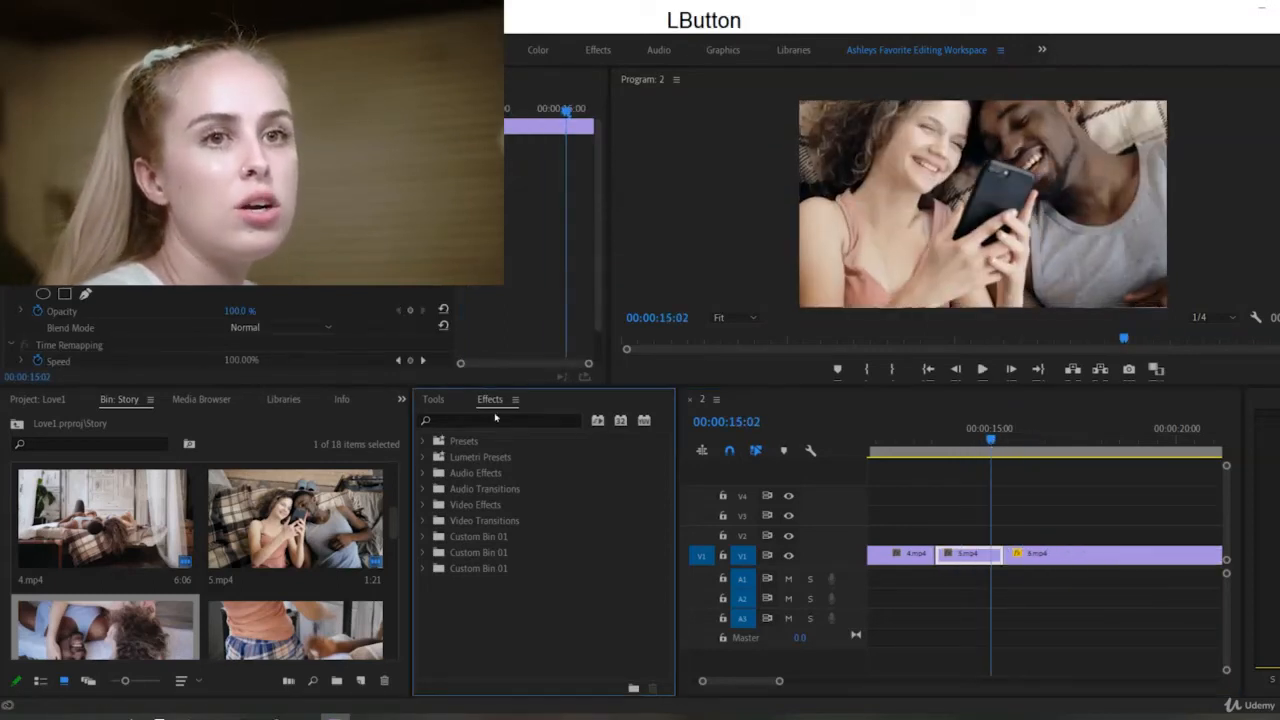
pyautogui.write('diss')
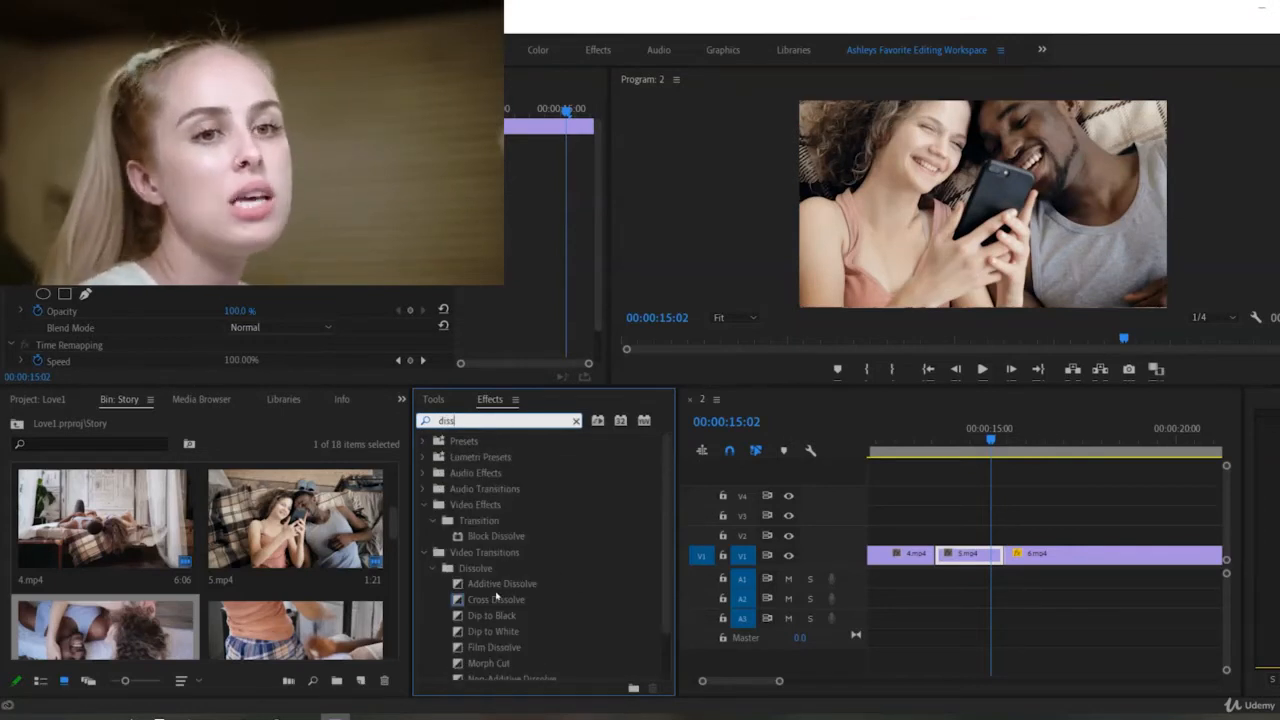
pyautogui.click(496, 598)
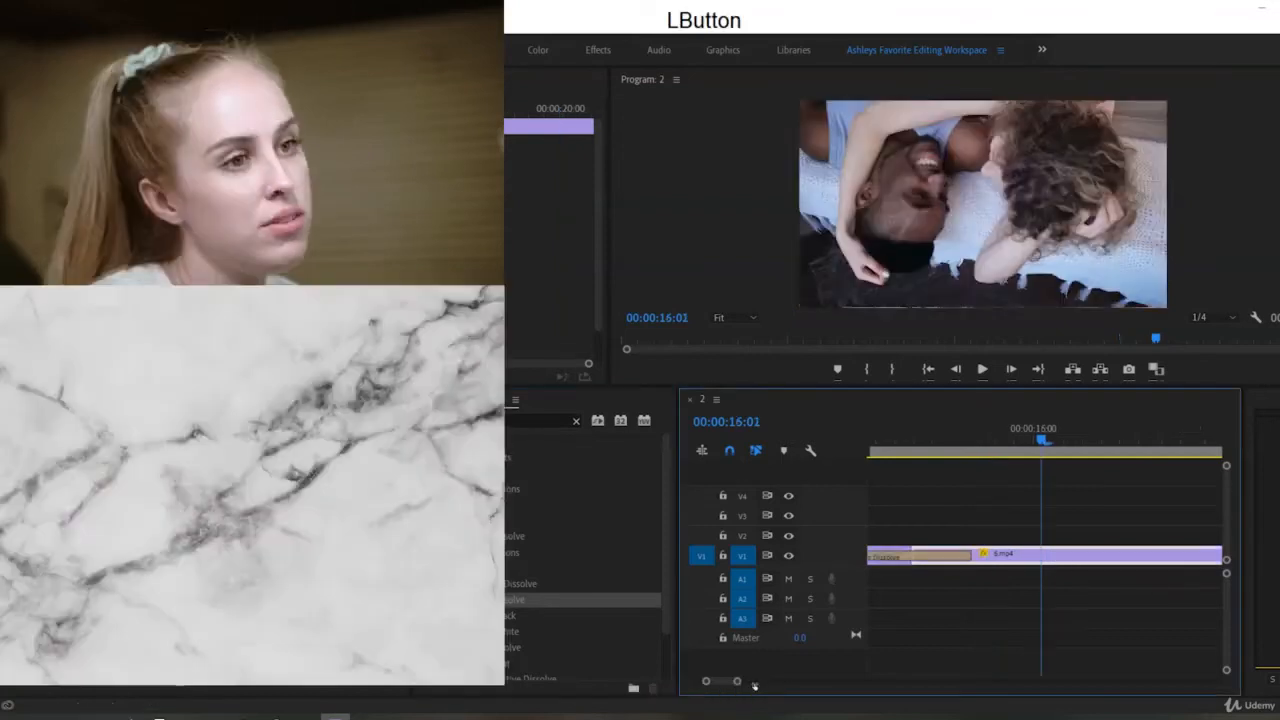
# Step: Play the sequence from 00:00:14:24 to review the Cross Dissolve between 5.mp4 and 6.mp4
pyautogui.moveTo(754, 683); pyautogui.dragTo(736, 683)
pyautogui.scroll(2, 1074, 574)
pyautogui.click(982, 440)
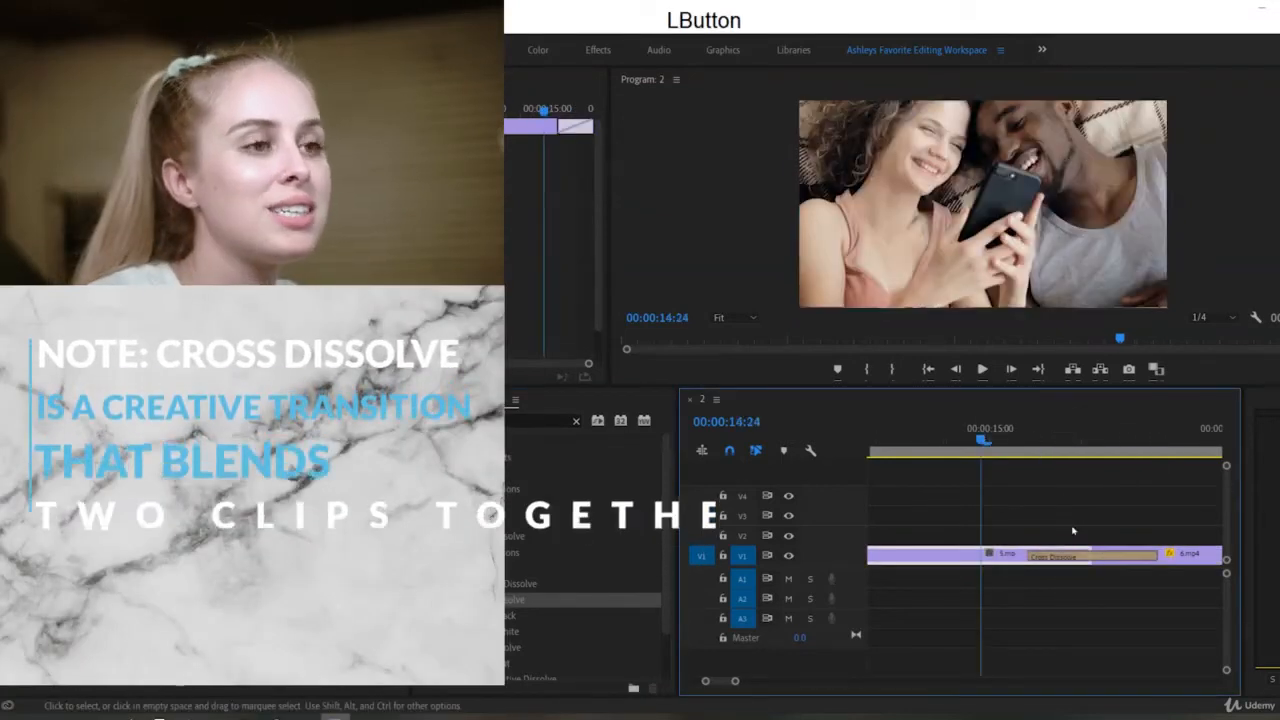
pyautogui.press('space')
pyautogui.press('space')
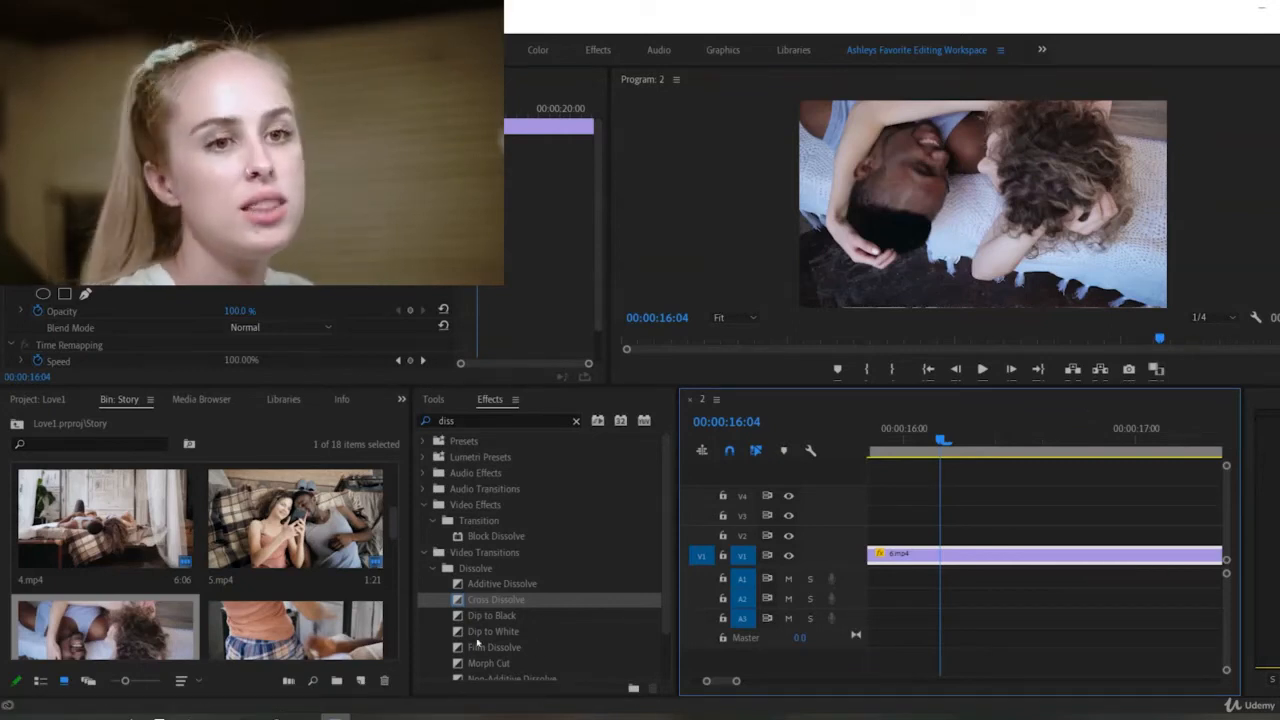
# Step: Lengthen the Cross Dissolve between 5.mp4 and 6.mp4 on both sides of the cut and play it from 00:00:14:07
pyautogui.scroll(-2, 480, 642)
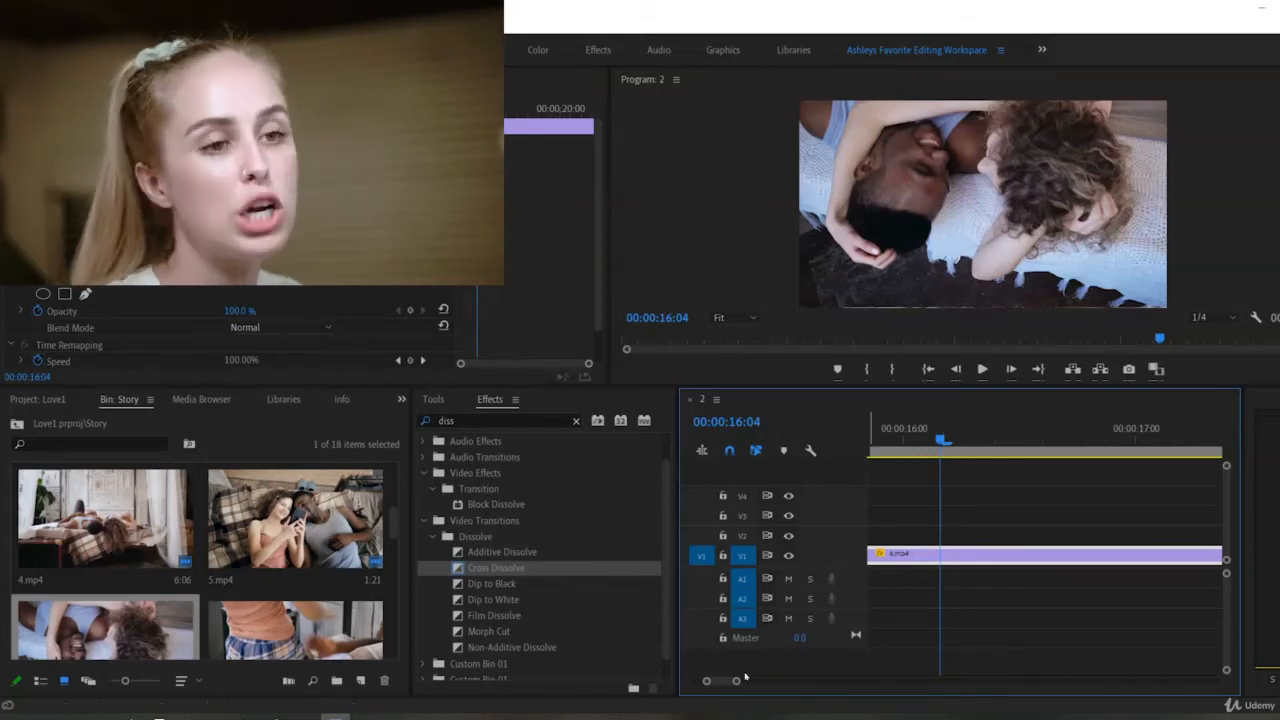
pyautogui.moveTo(736, 683); pyautogui.dragTo(751, 679)
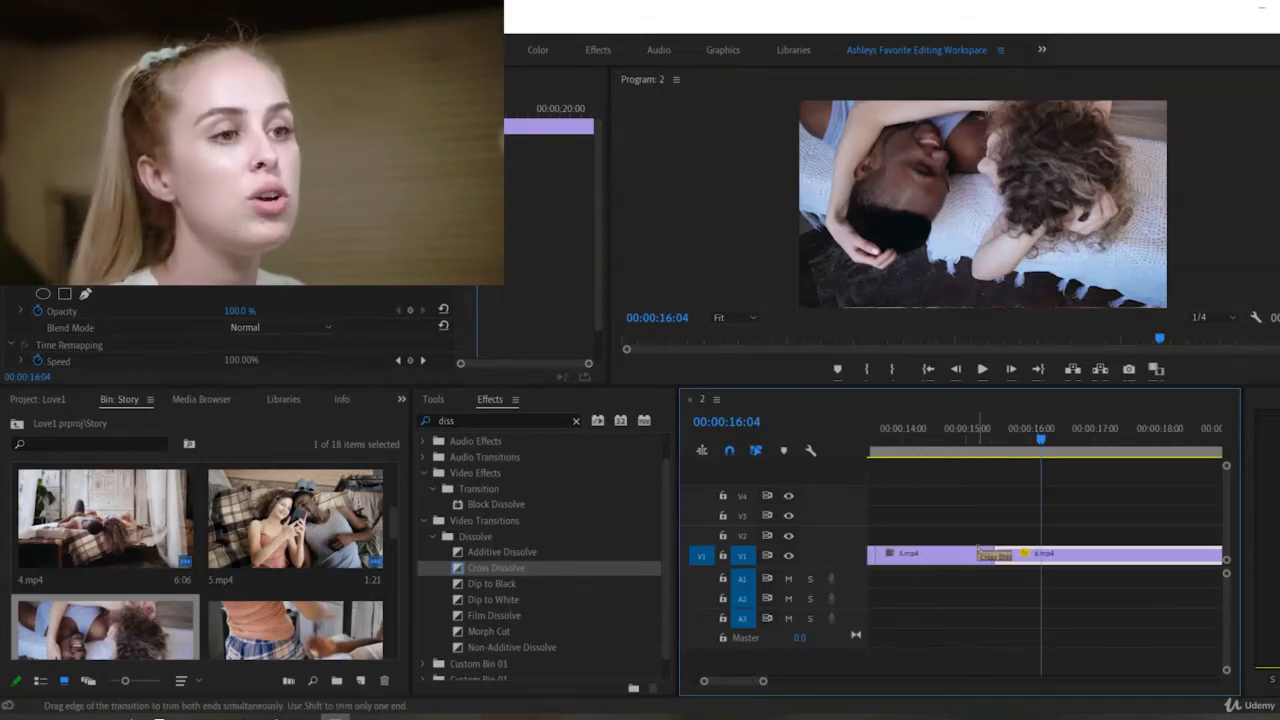
pyautogui.moveTo(980, 557); pyautogui.dragTo(938, 565)
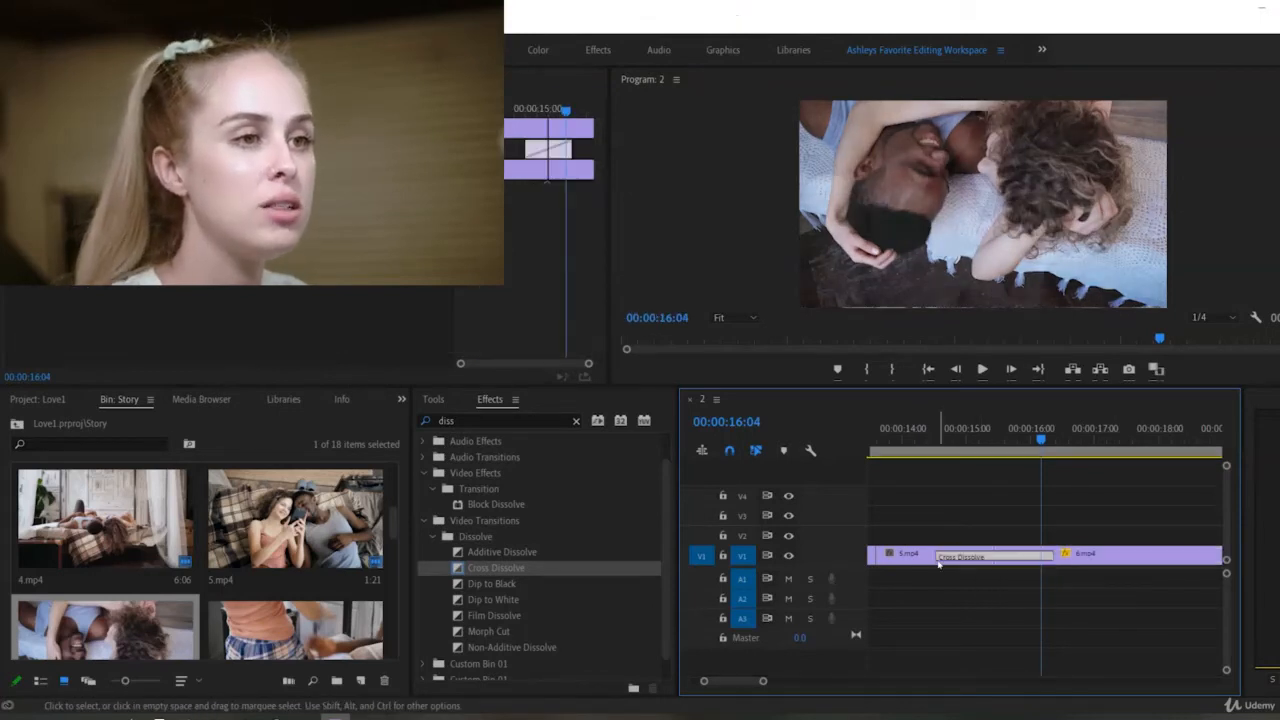
pyautogui.click(921, 441)
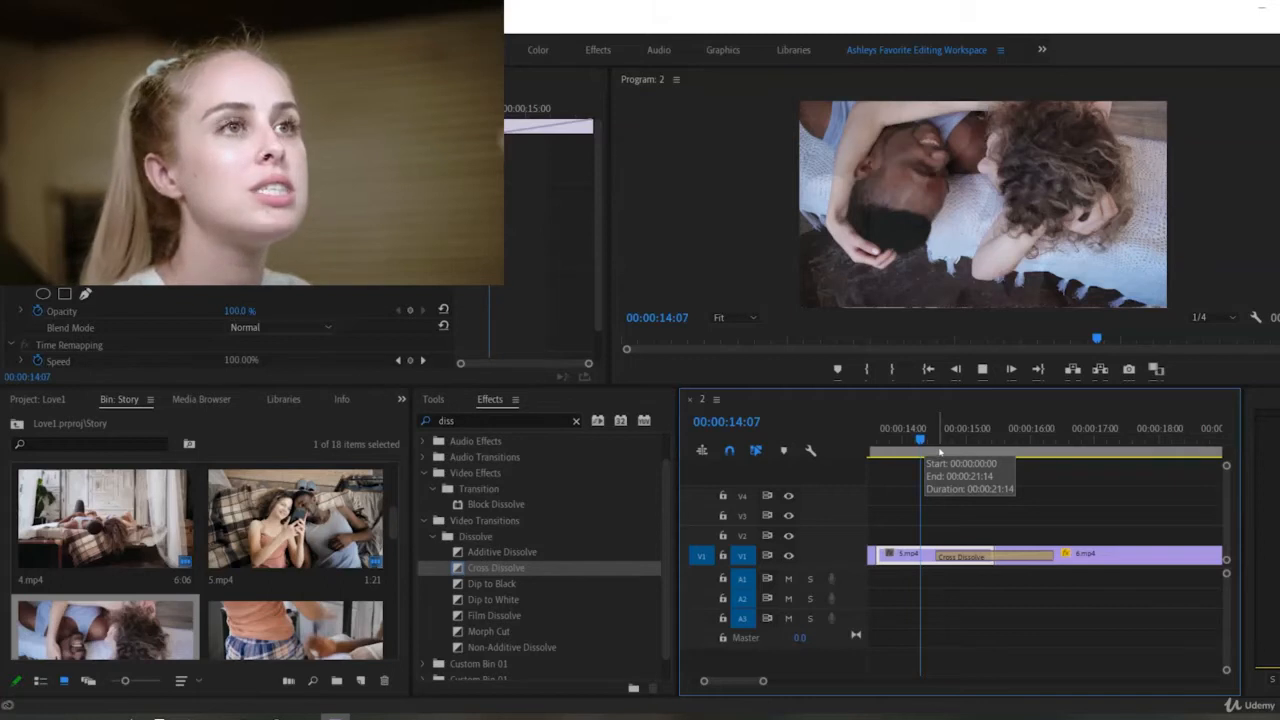
pyautogui.press('space')
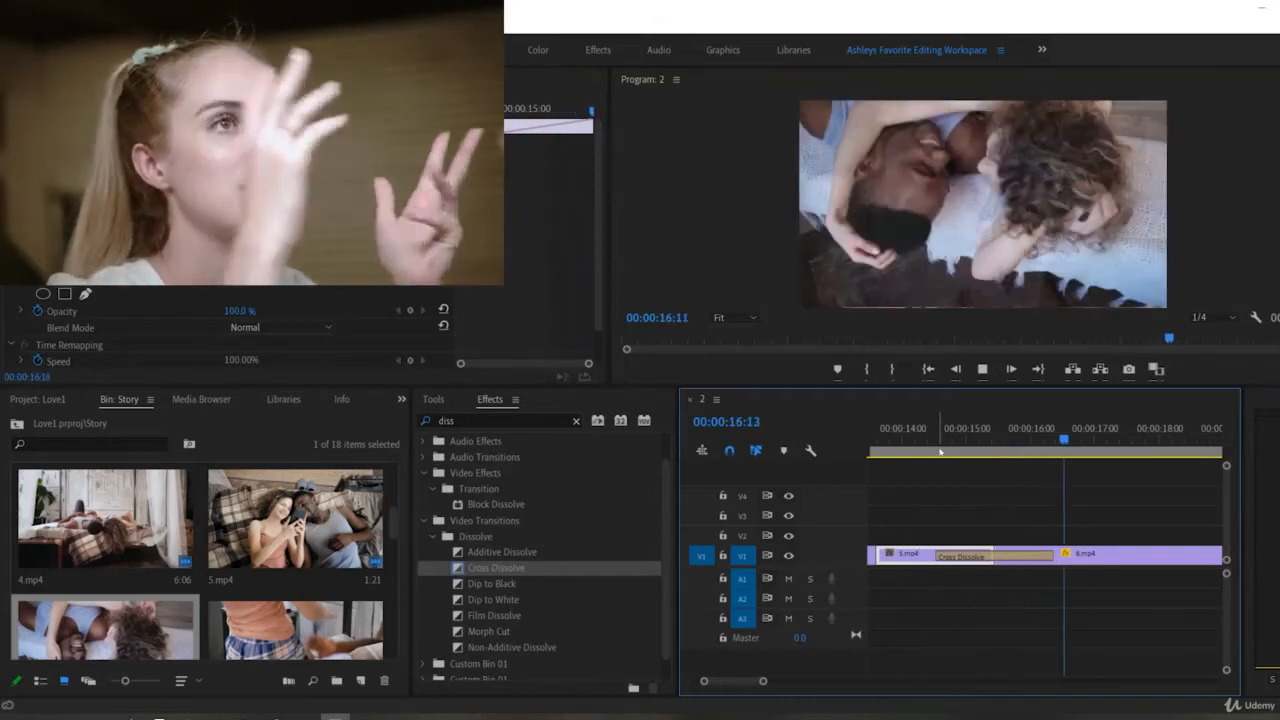
pyautogui.press('space')
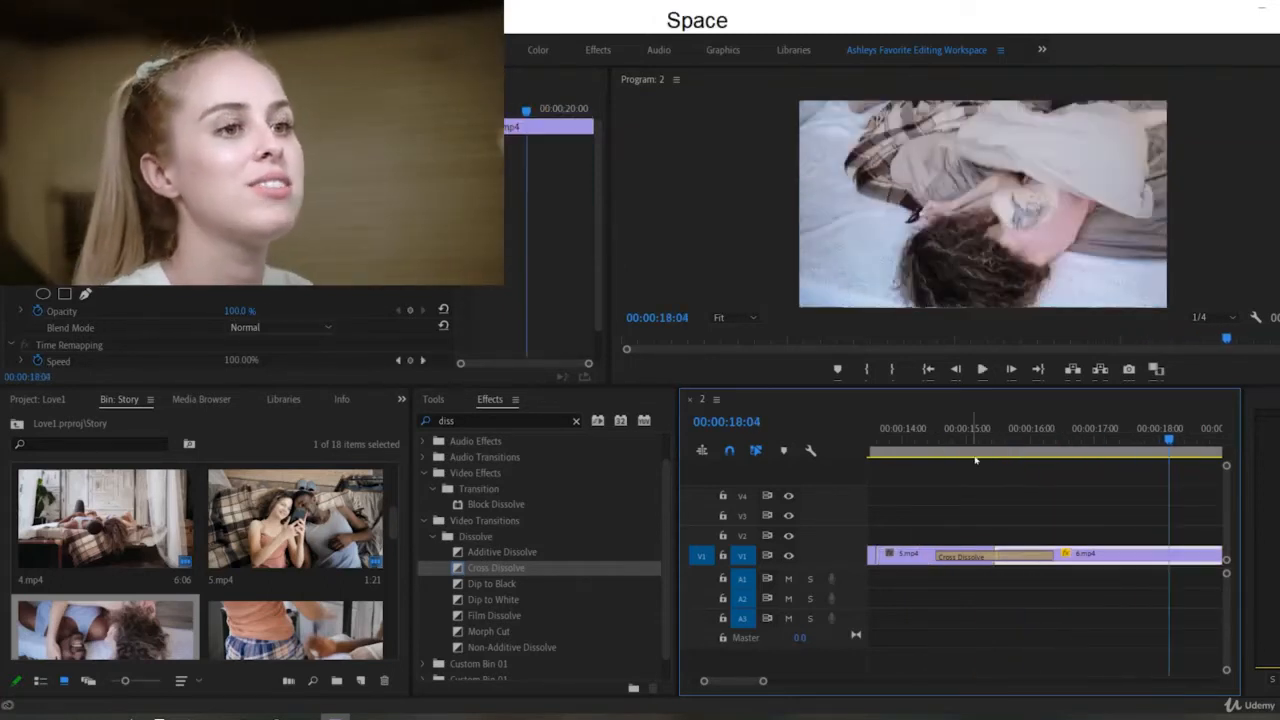
# Step: Shorten the Cross Dissolve between 5.mp4 and 6.mp4 by trimming its start edge toward the cut
pyautogui.scroll(2, 990, 500)
pyautogui.click(1014, 557)
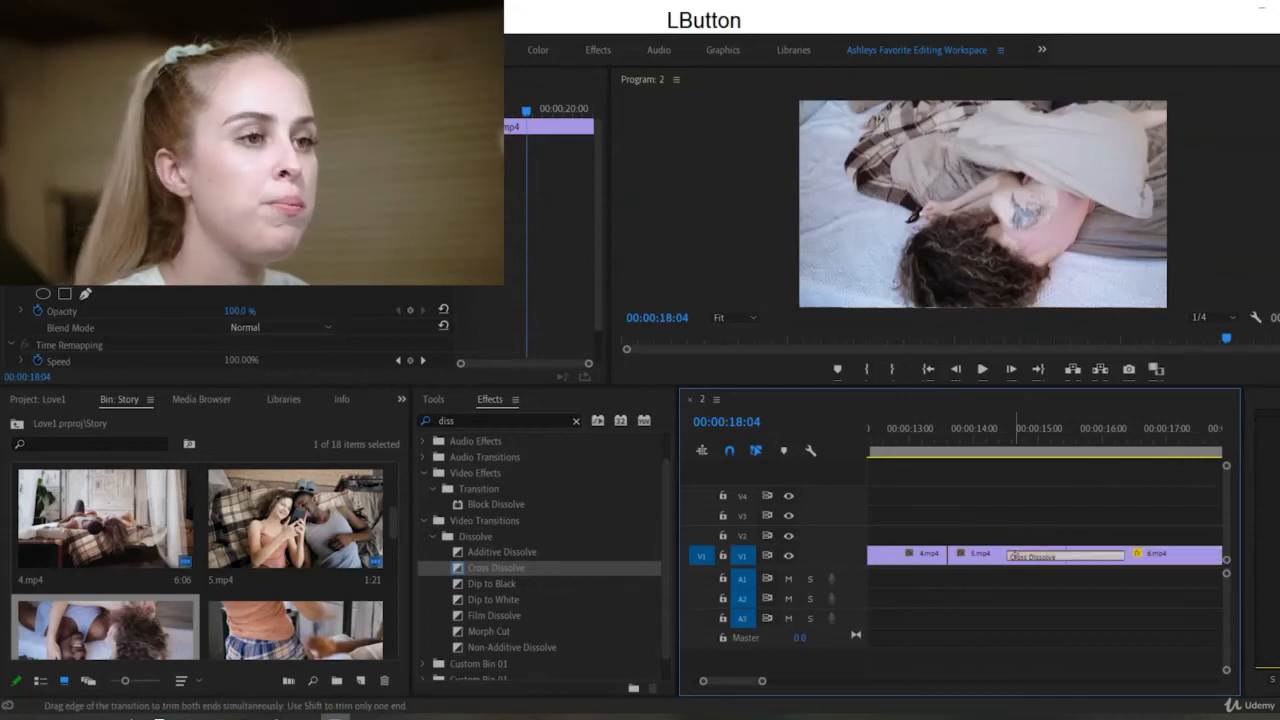
pyautogui.moveTo(1047, 554); pyautogui.dragTo(1053, 555)
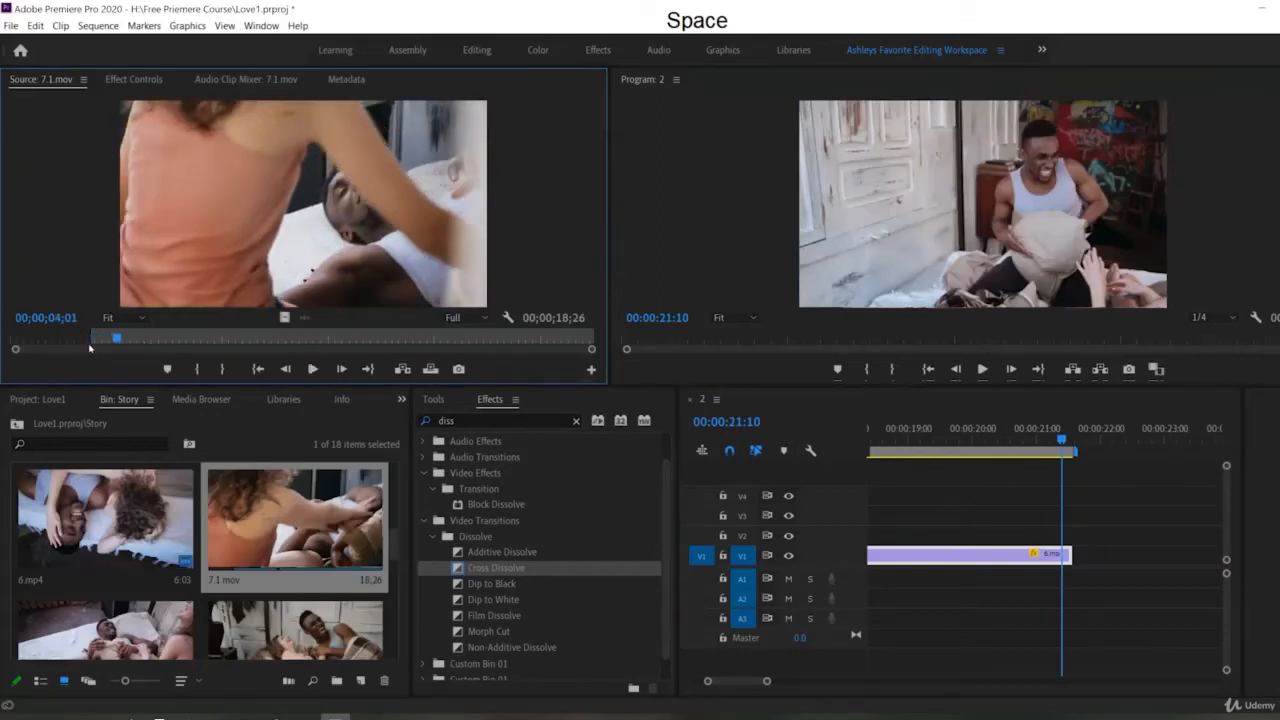
# Step: Mark an earlier In point in 7.1.mov and an Out point at 00;00;06;07, and place the clip on V1 after 6.mp4
pyautogui.moveTo(72, 345); pyautogui.dragTo(62, 338)
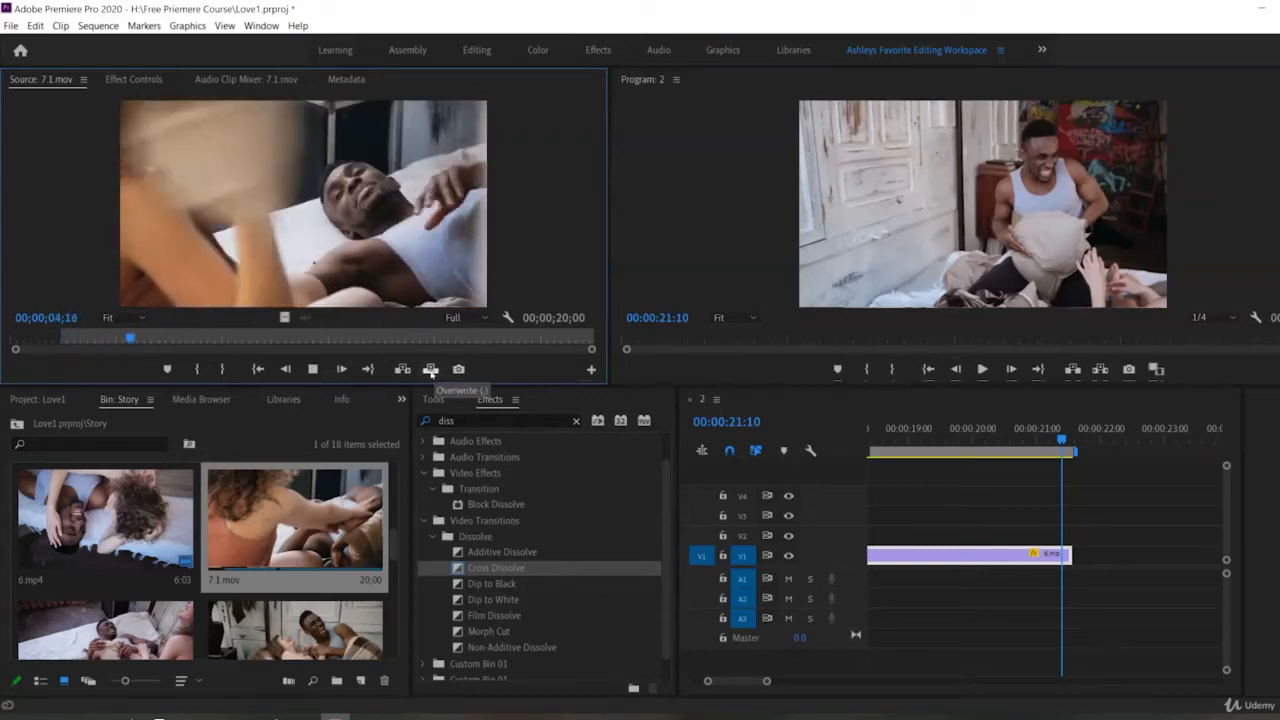
pyautogui.press('space')
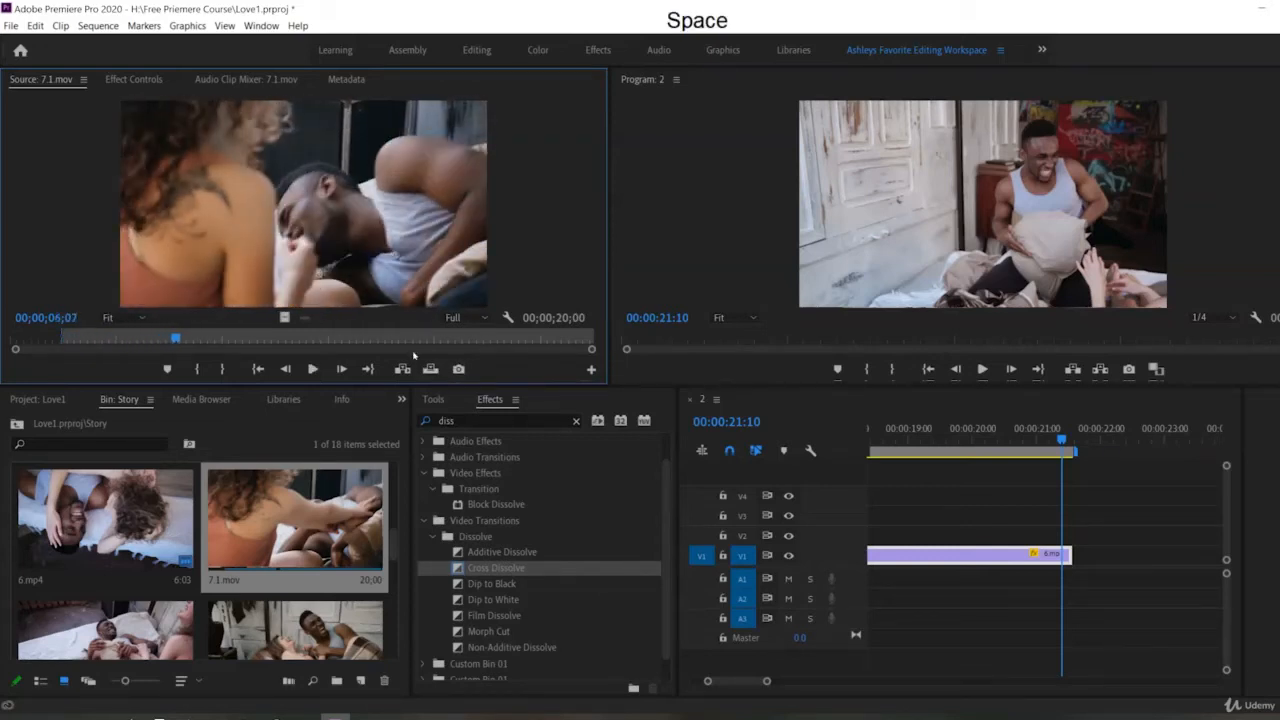
pyautogui.press('o')
pyautogui.moveTo(430, 369); pyautogui.dragTo(1074, 553)
pyautogui.click(921, 429)
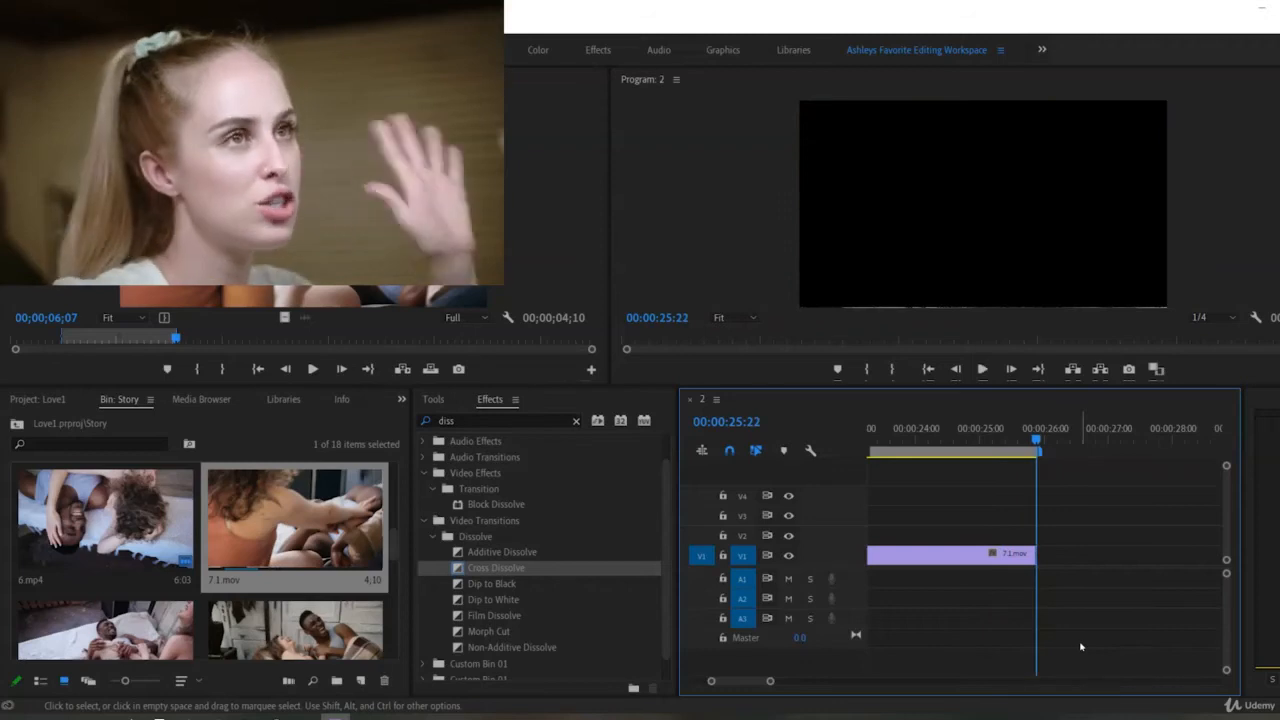
# Step: Open 7.mov from the Story bin and move the sequence playhead back to 00:00:02:04
pyautogui.click(51, 490)
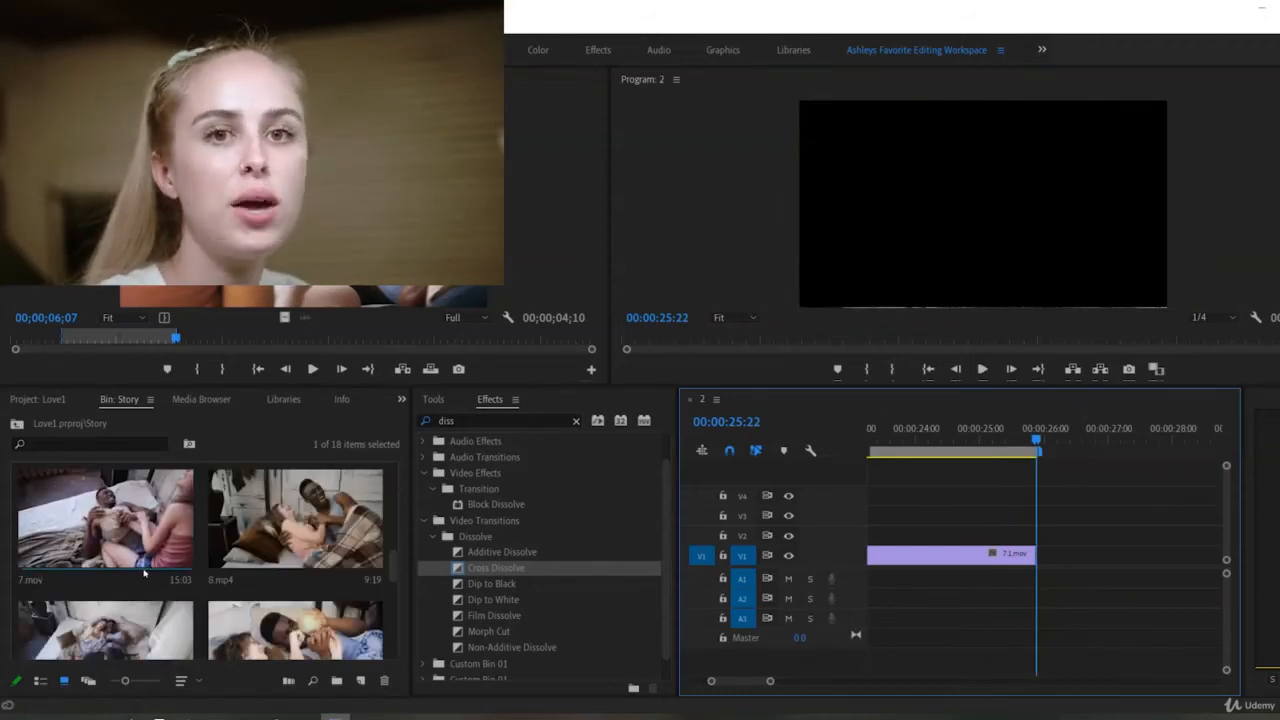
pyautogui.doubleClick(51, 490)
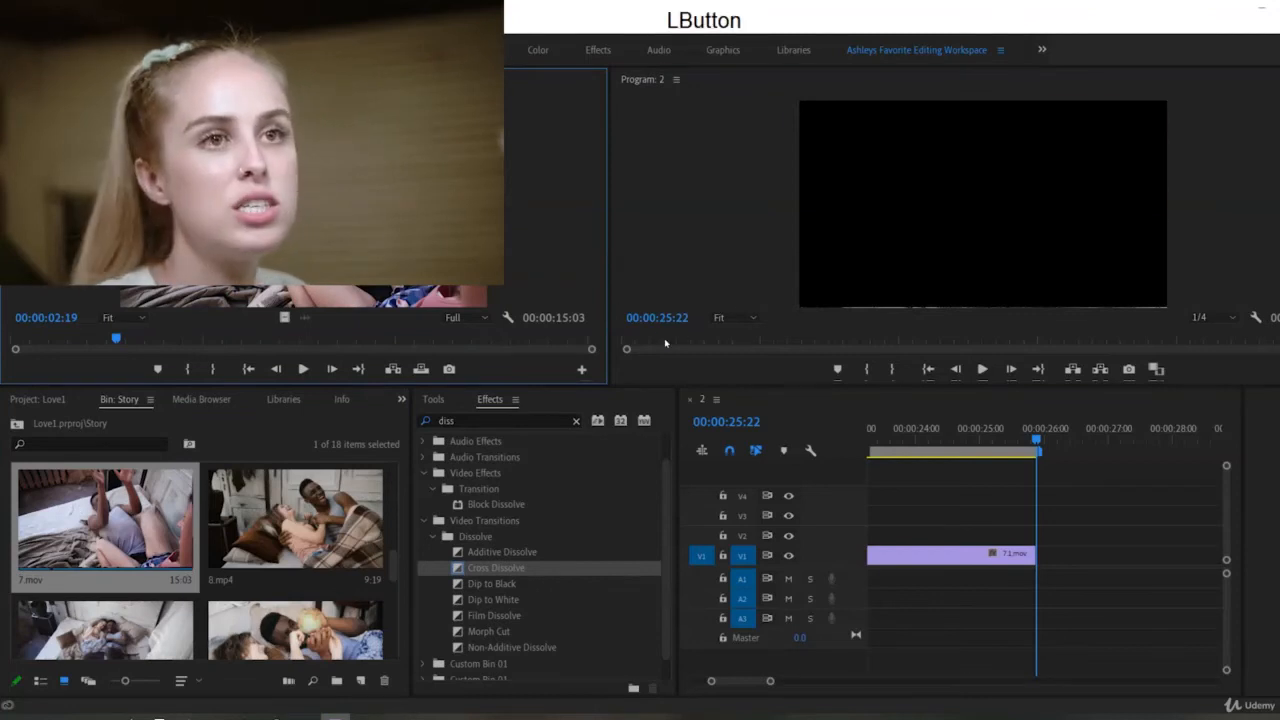
pyautogui.moveTo(665, 343)
pyautogui.mouseDown()
pyautogui.moveTo(709, 341)
pyautogui.moveTo(685, 351)
pyautogui.mouseUp()
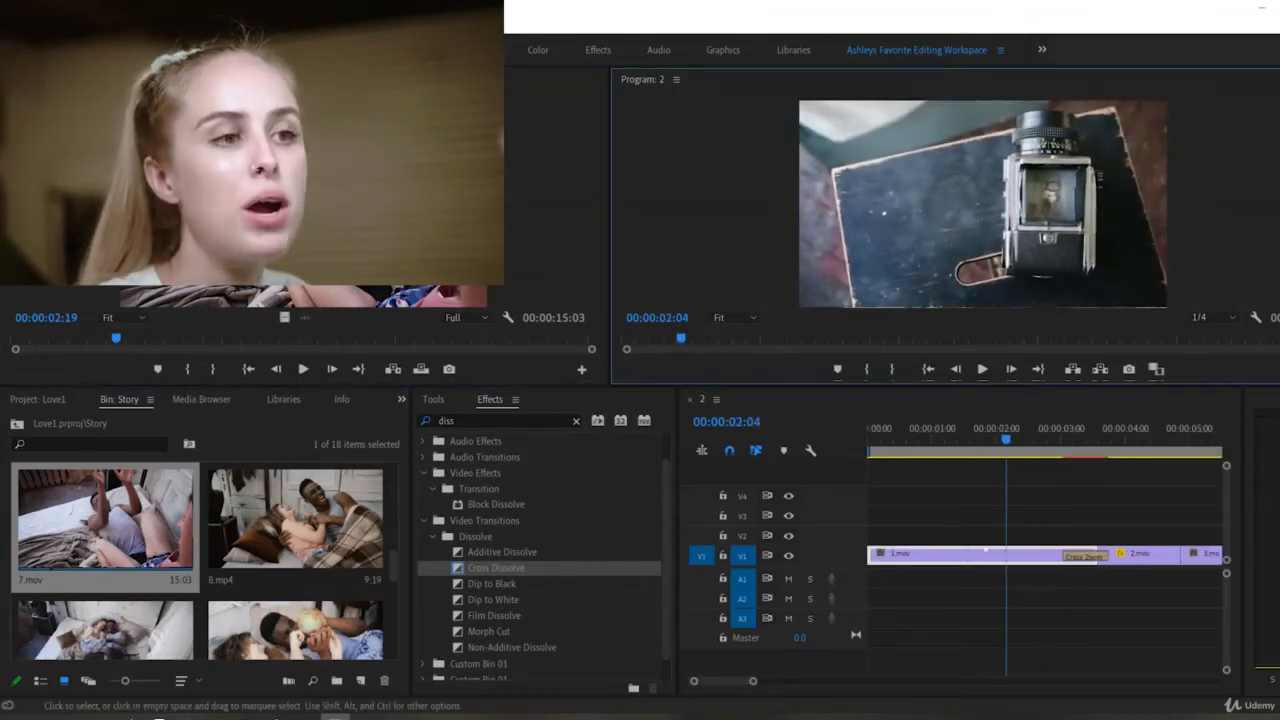
# Step: Mark an In point in 7.mov and its Out point at 00:00:11:14, and place the clip on V1 after 7.1.mov
pyautogui.moveTo(757, 683); pyautogui.dragTo(855, 662)
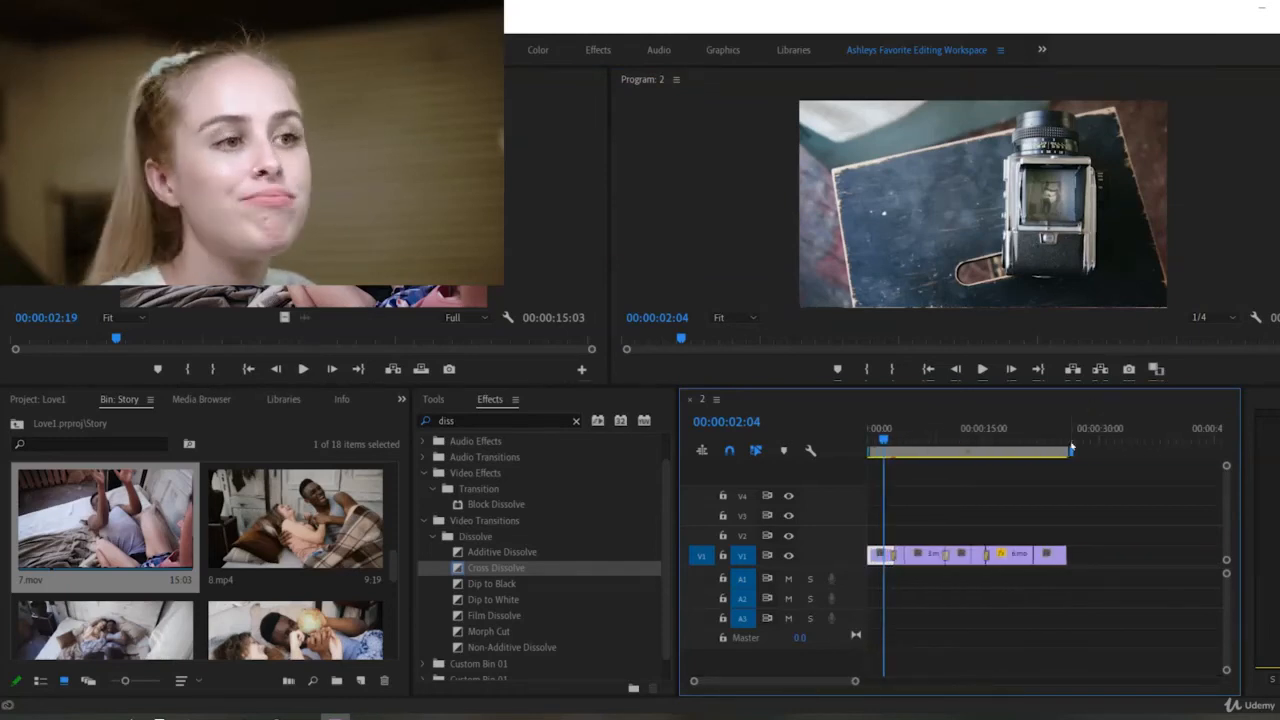
pyautogui.click(1070, 446)
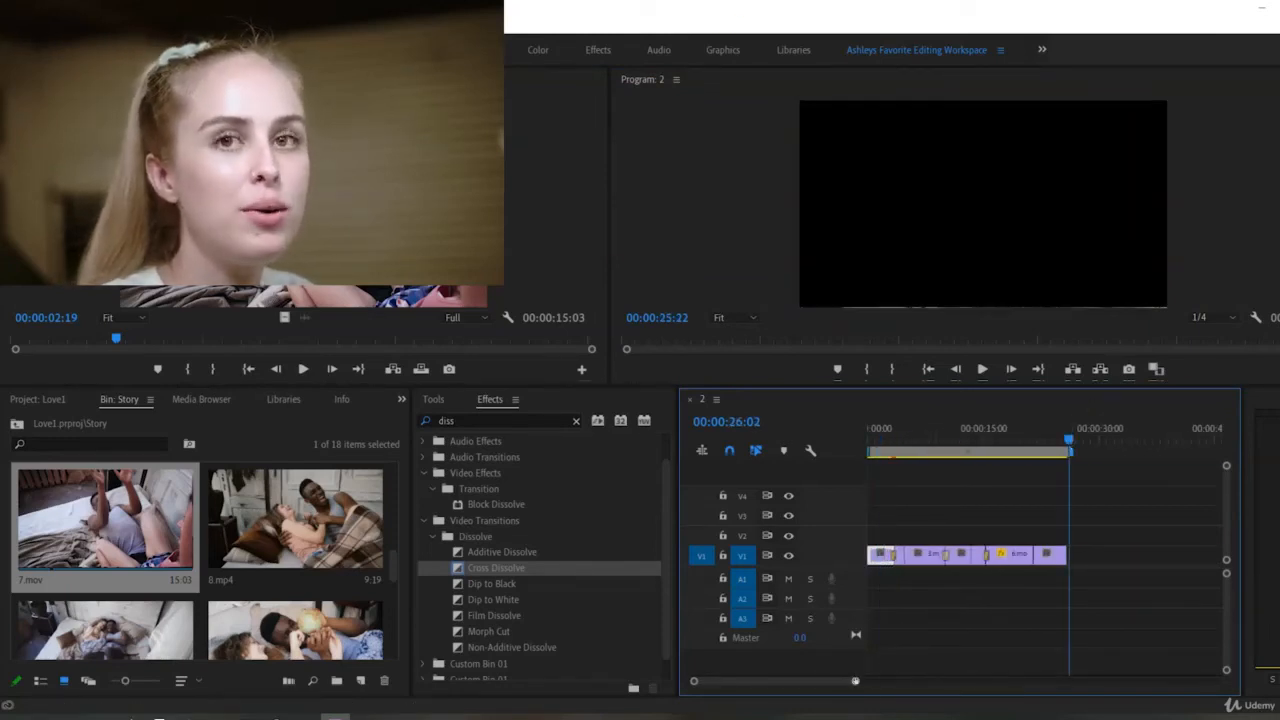
pyautogui.moveTo(855, 681); pyautogui.dragTo(801, 681)
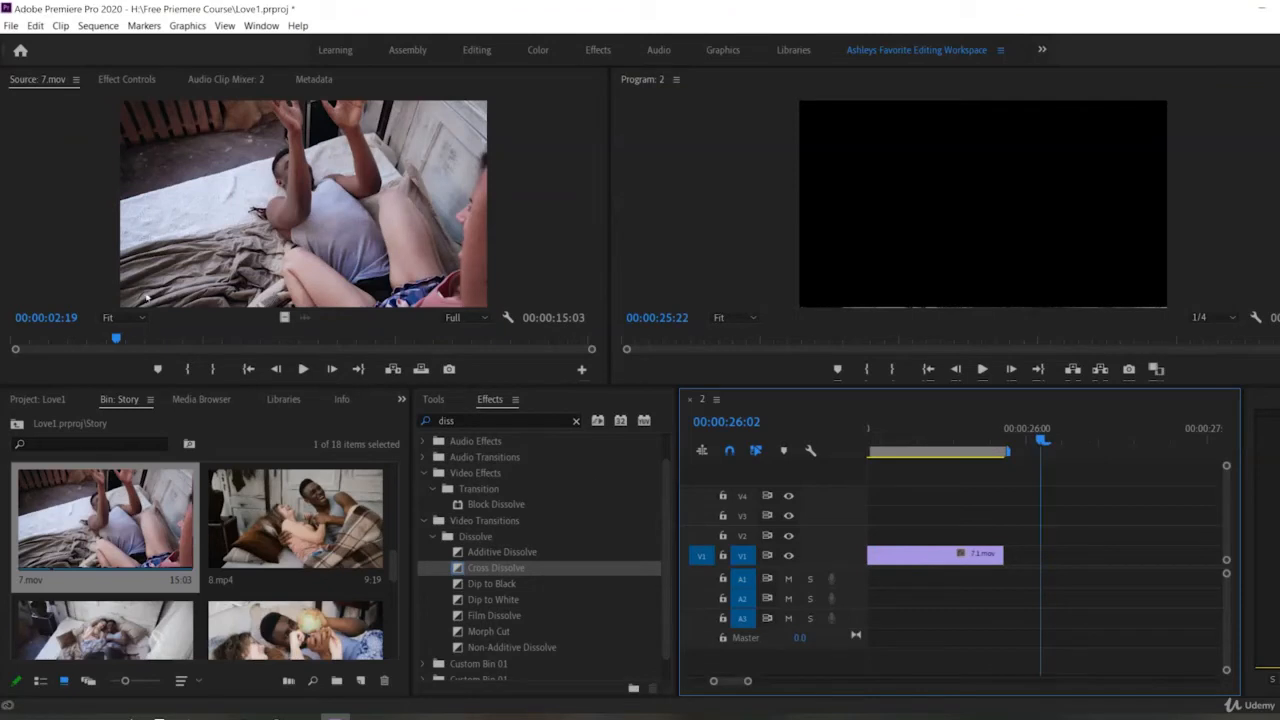
pyautogui.moveTo(115, 337); pyautogui.dragTo(275, 338)
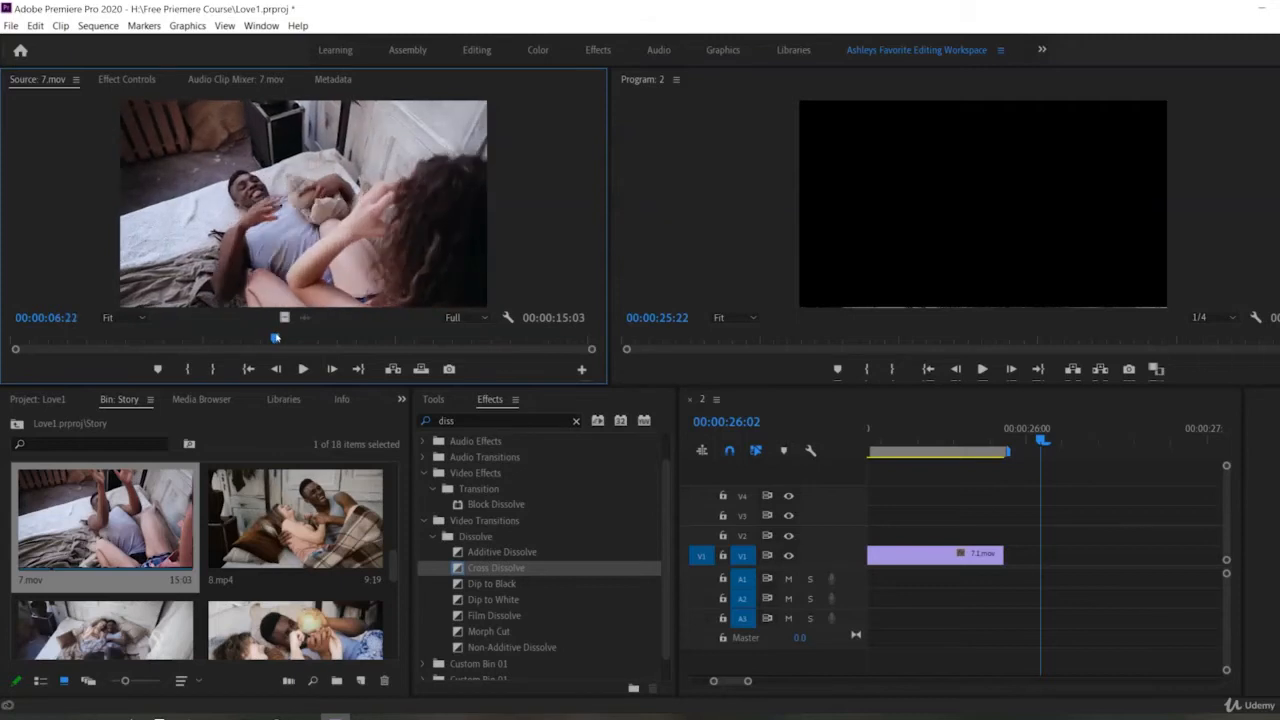
pyautogui.press('i')
pyautogui.press('i')
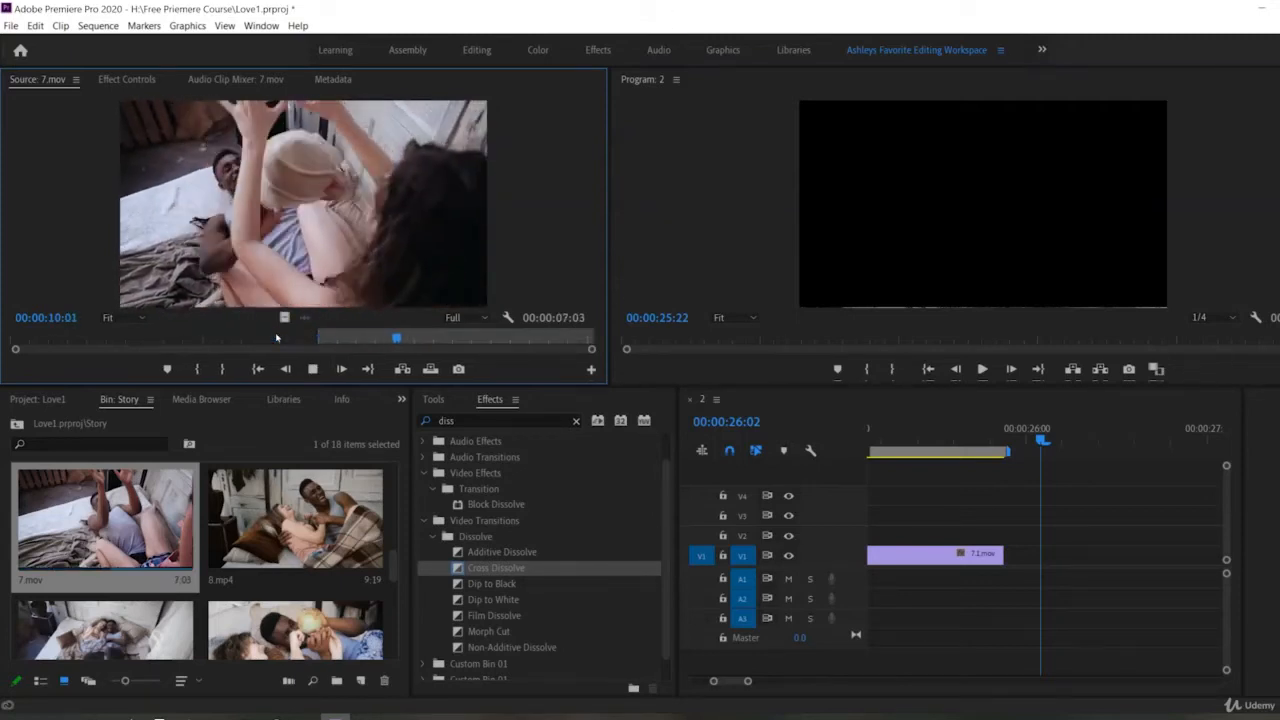
pyautogui.press('space')
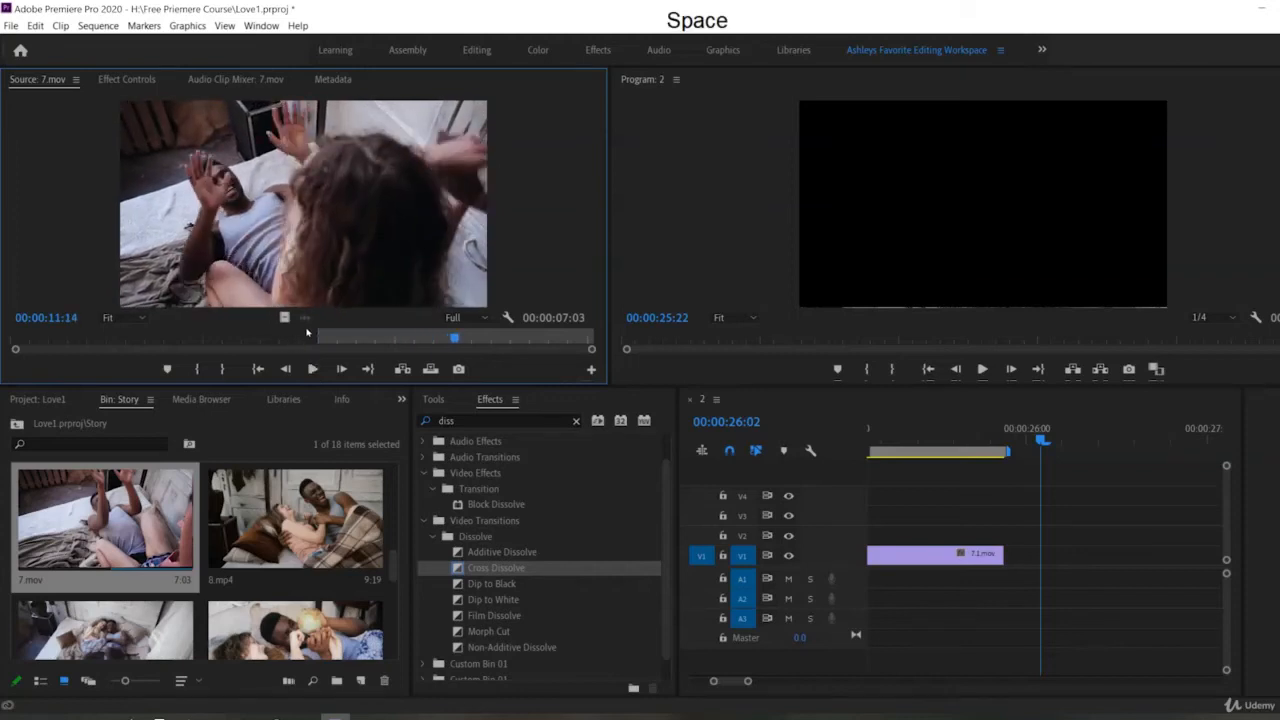
pyautogui.moveTo(269, 218); pyautogui.dragTo(1008, 556)
# Step: Play 7.mov in the sequence up to 00:00:29:07 near its end
pyautogui.click(968, 441)
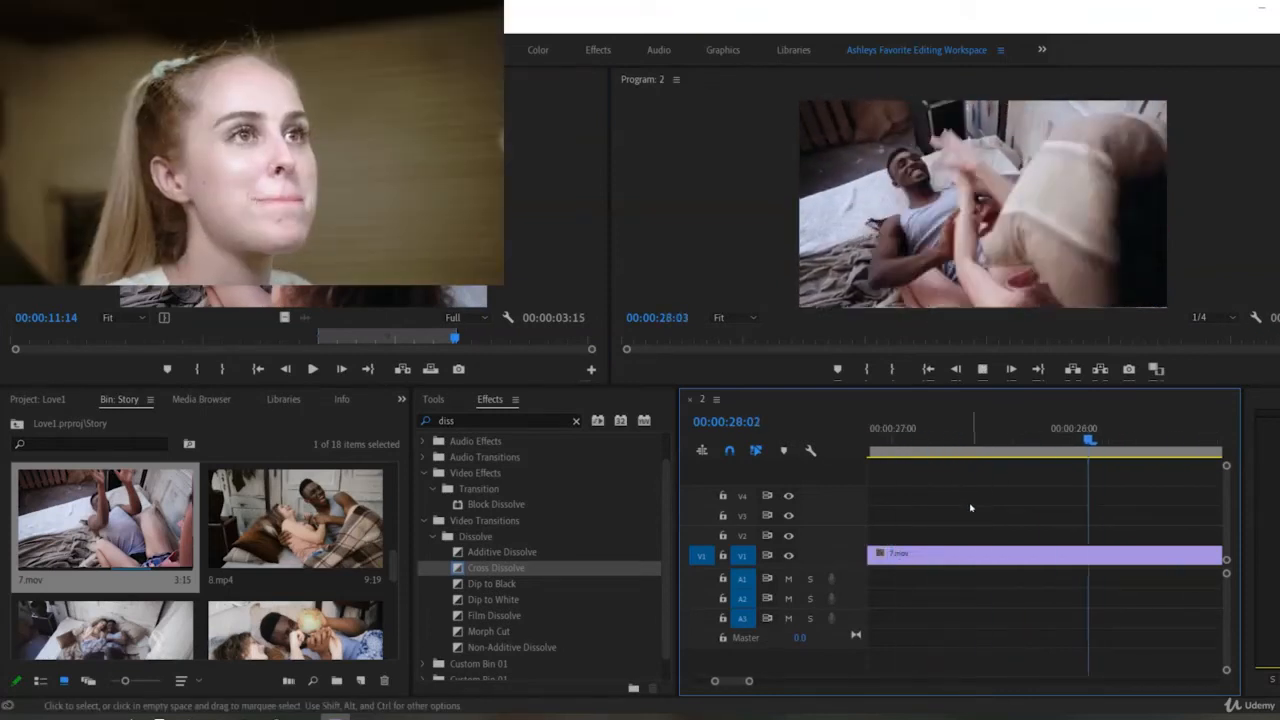
pyautogui.press('space')
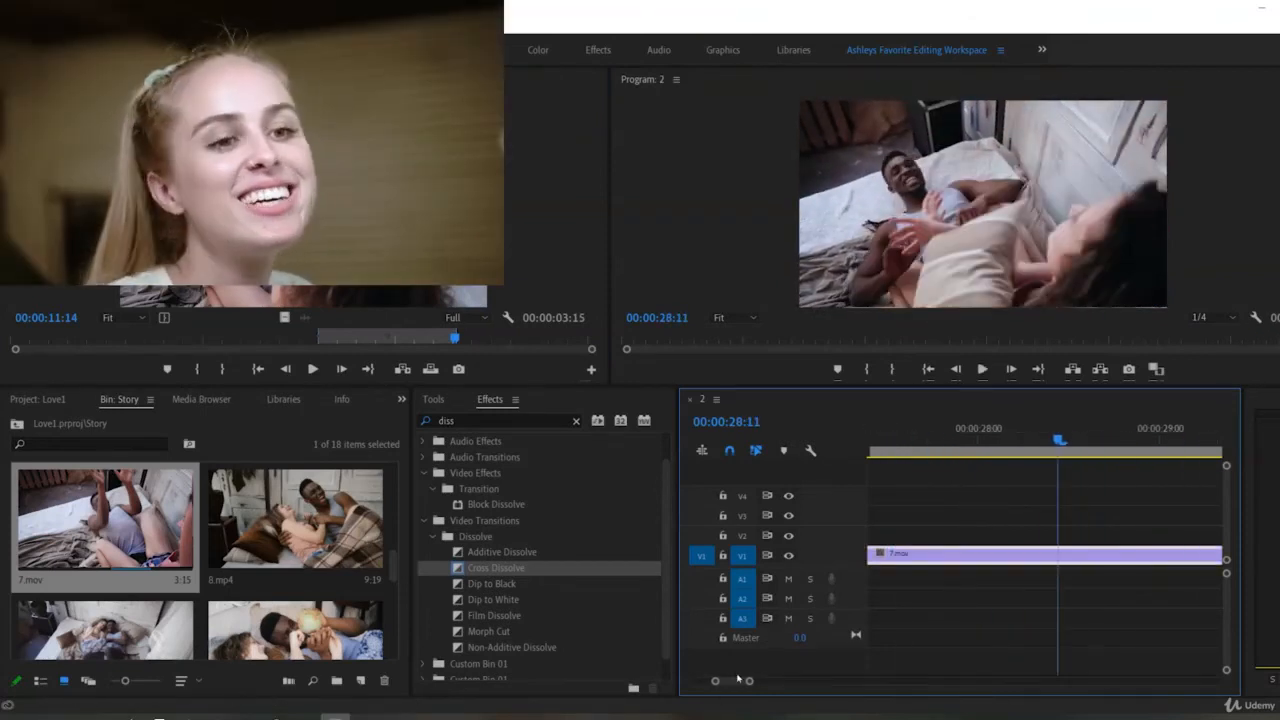
pyautogui.moveTo(749, 681); pyautogui.dragTo(787, 670)
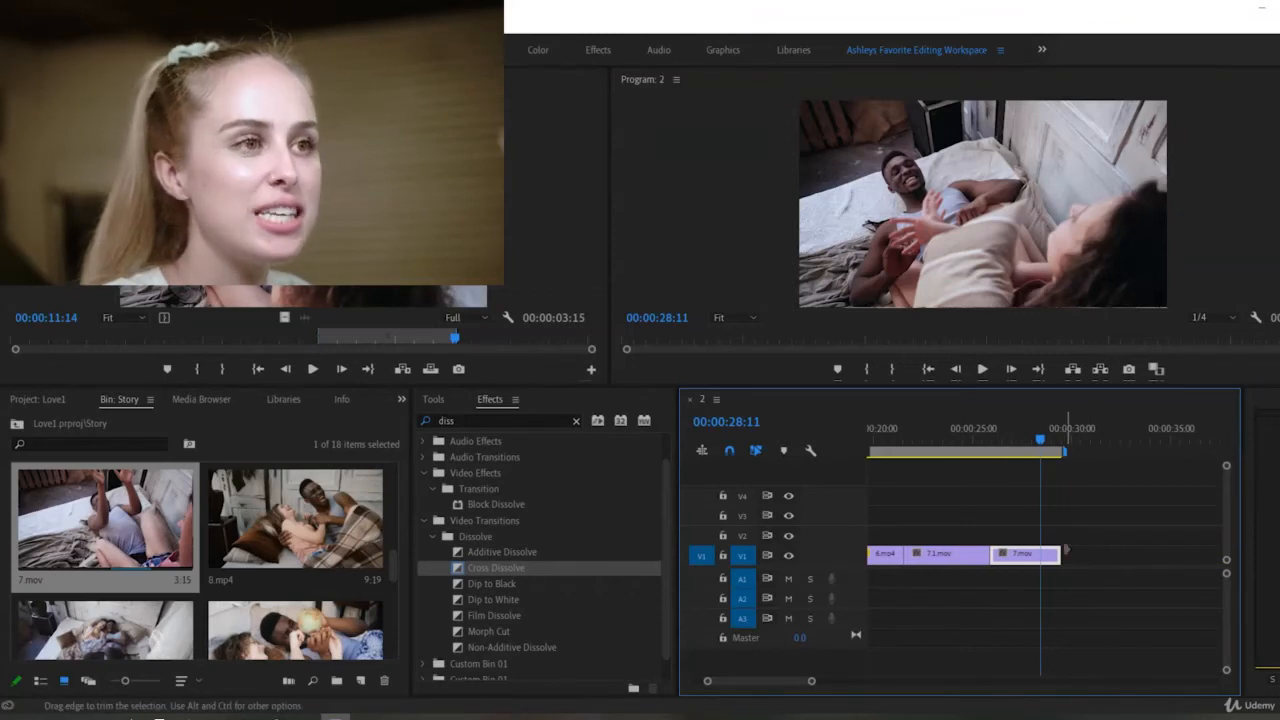
pyautogui.press('space')
# Step: Open 8.mp4, mark its In point at the start and Out point at 00:00:02:19, and place it on V1 after 7.mov
pyautogui.doubleClick(236, 510)
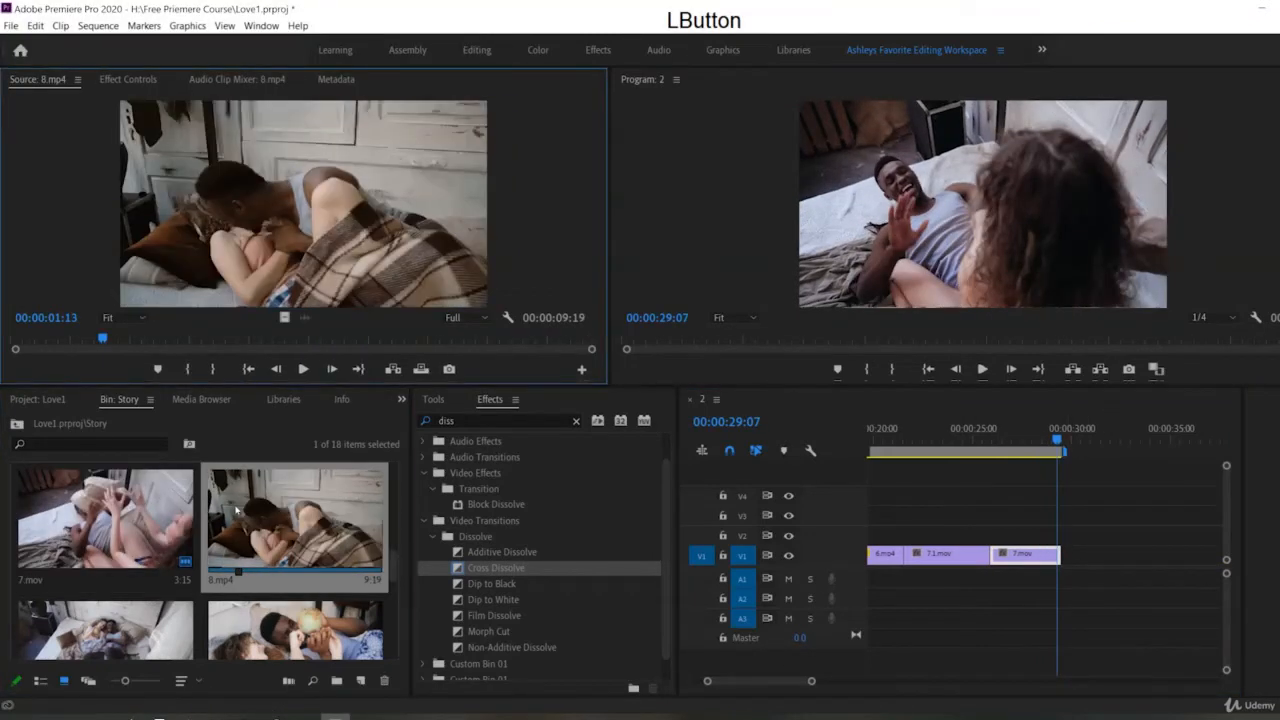
pyautogui.moveTo(82, 320); pyautogui.dragTo(2, 345)
pyautogui.press('space')
pyautogui.press('space')
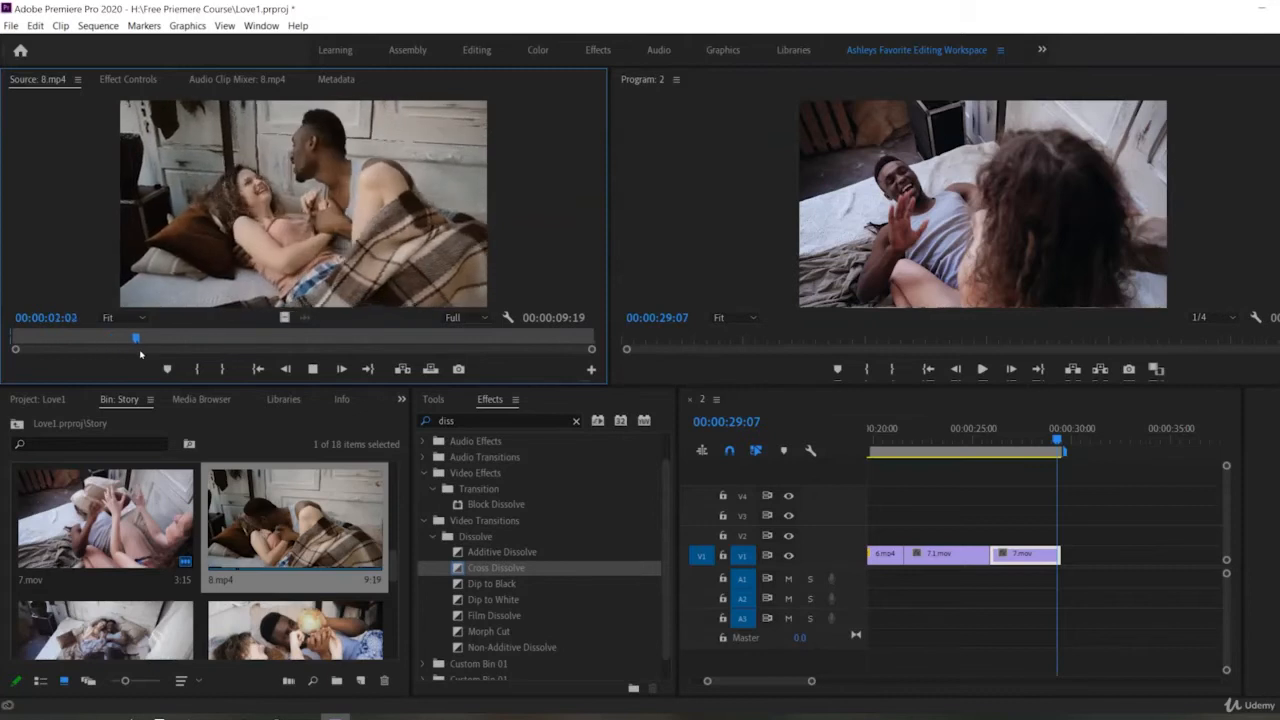
pyautogui.press('o')
pyautogui.moveTo(203, 246); pyautogui.dragTo(1062, 554)
# Step: Play the cut into 8.mp4 and set the clip's Scale to 52.0
pyautogui.press('space')
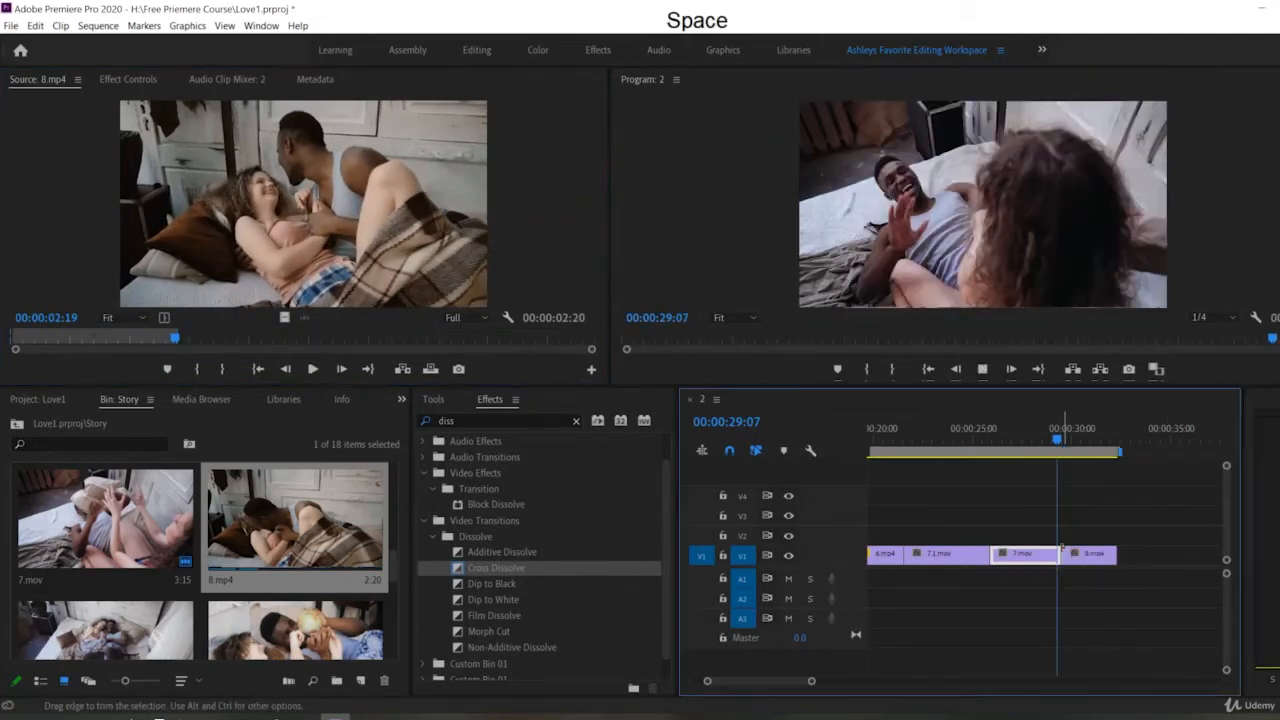
pyautogui.press('space')
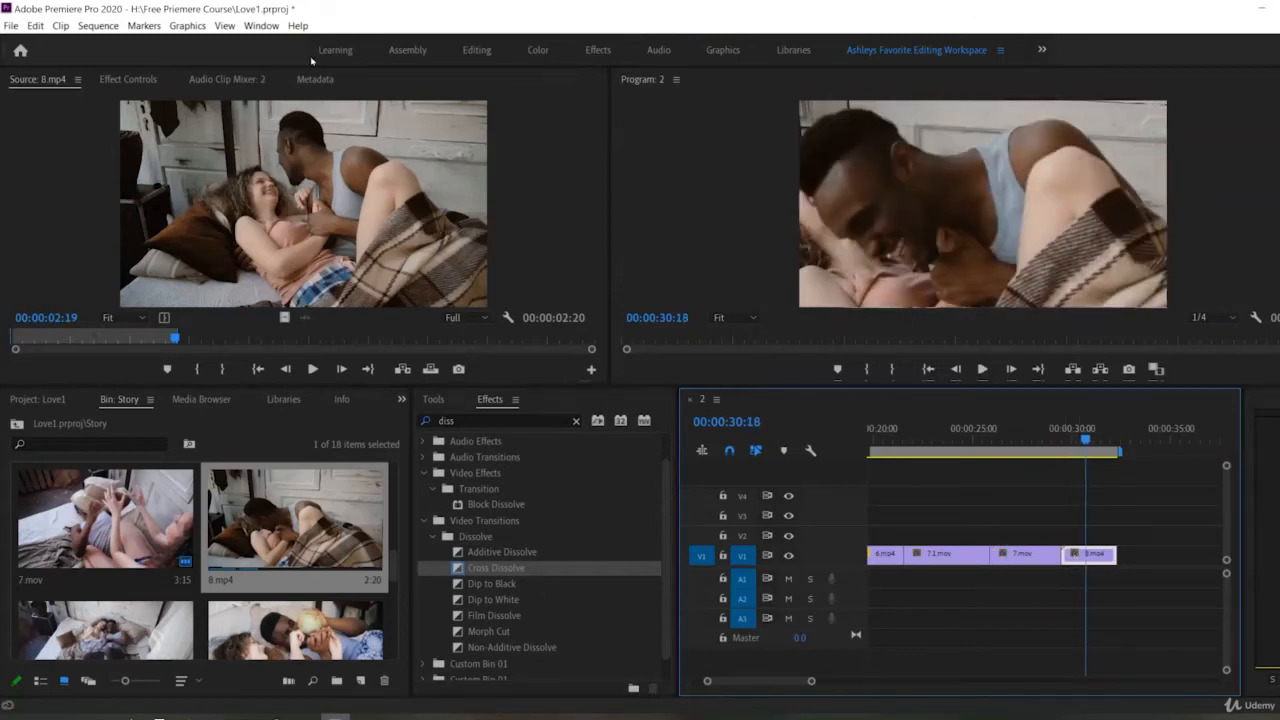
pyautogui.click(128, 79)
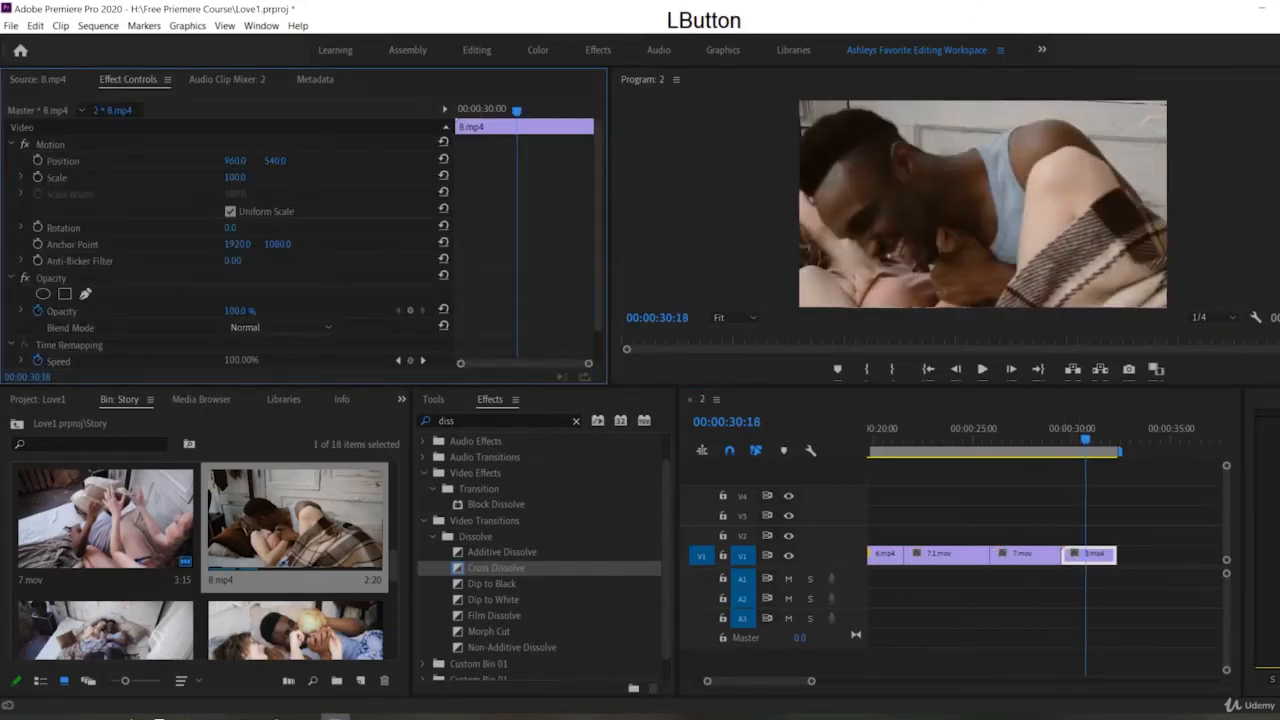
pyautogui.moveTo(235, 177); pyautogui.dragTo(203, 177)
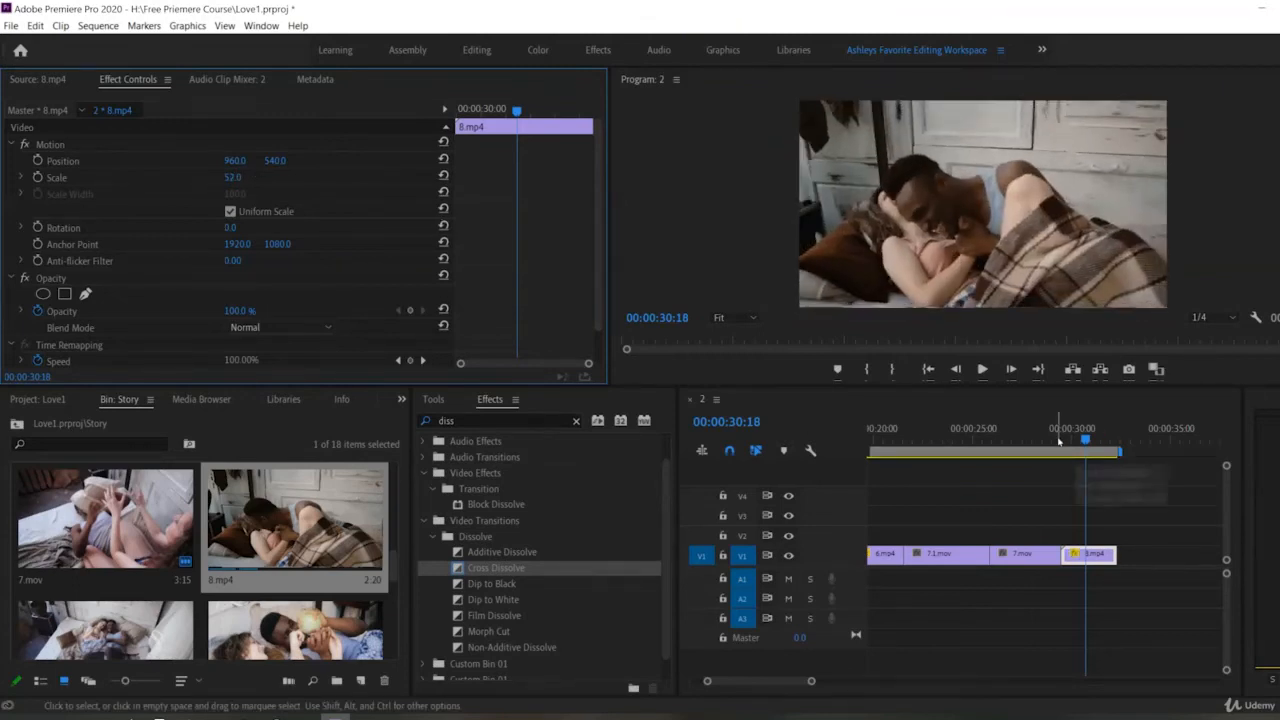
# Step: Review 8.mp4 from its cut with 7.mov to its last frame at 00:00:32:06, and save the project
pyautogui.click(1053, 440)
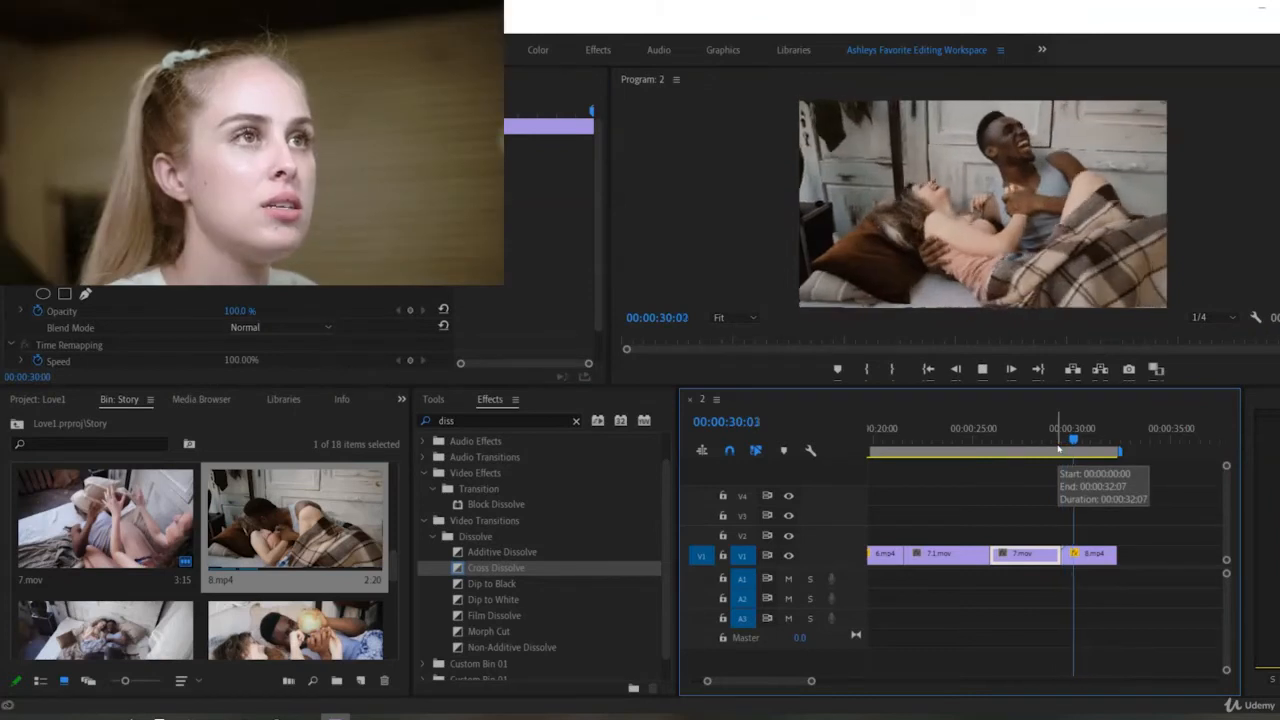
pyautogui.press('space')
pyautogui.hotkey('ctrl', 's')
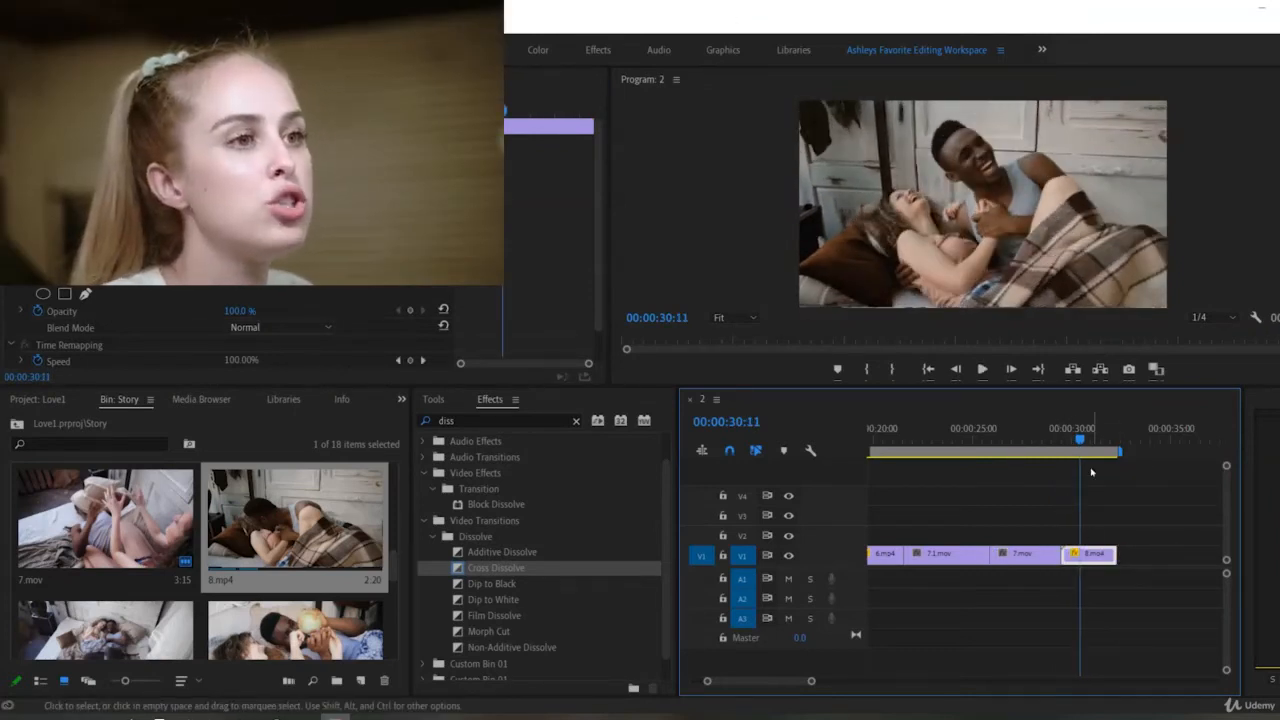
pyautogui.click(1108, 440)
pyautogui.moveTo(1111, 447); pyautogui.dragTo(1119, 450)
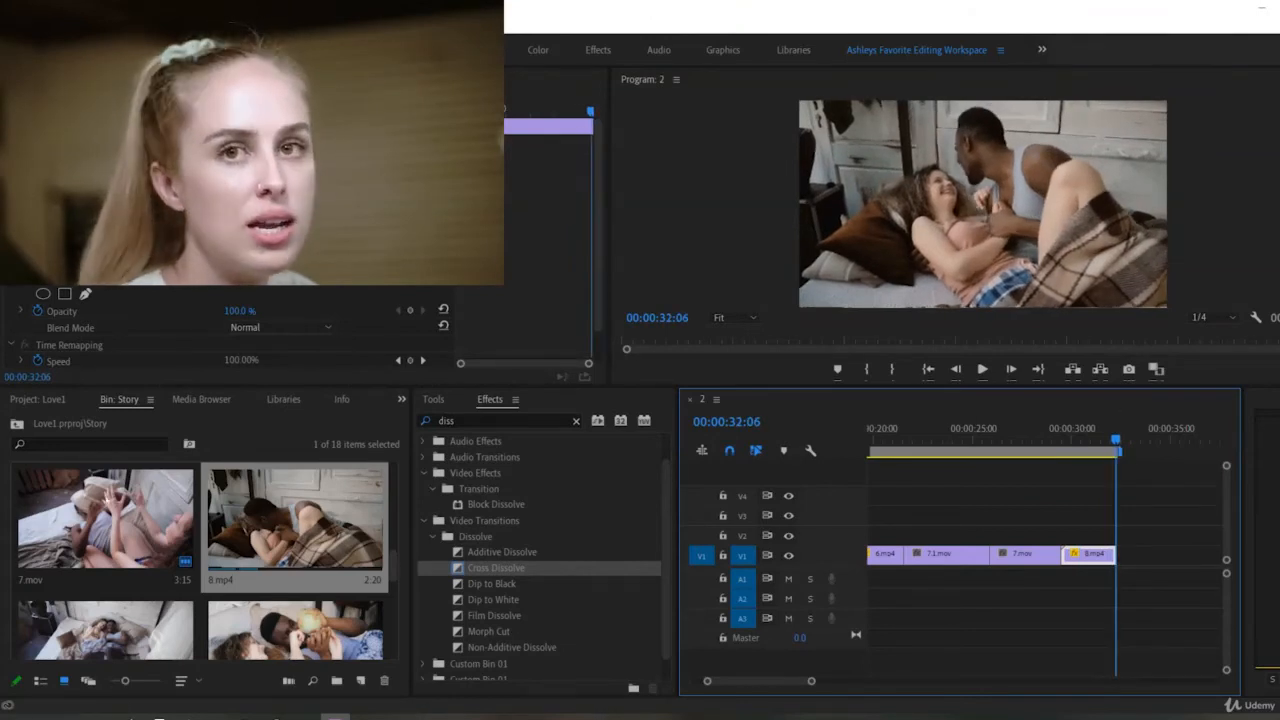
# Step: Create a new sequence from the 2.mov clip in the Story bin
pyautogui.scroll(-5, 282, 565)
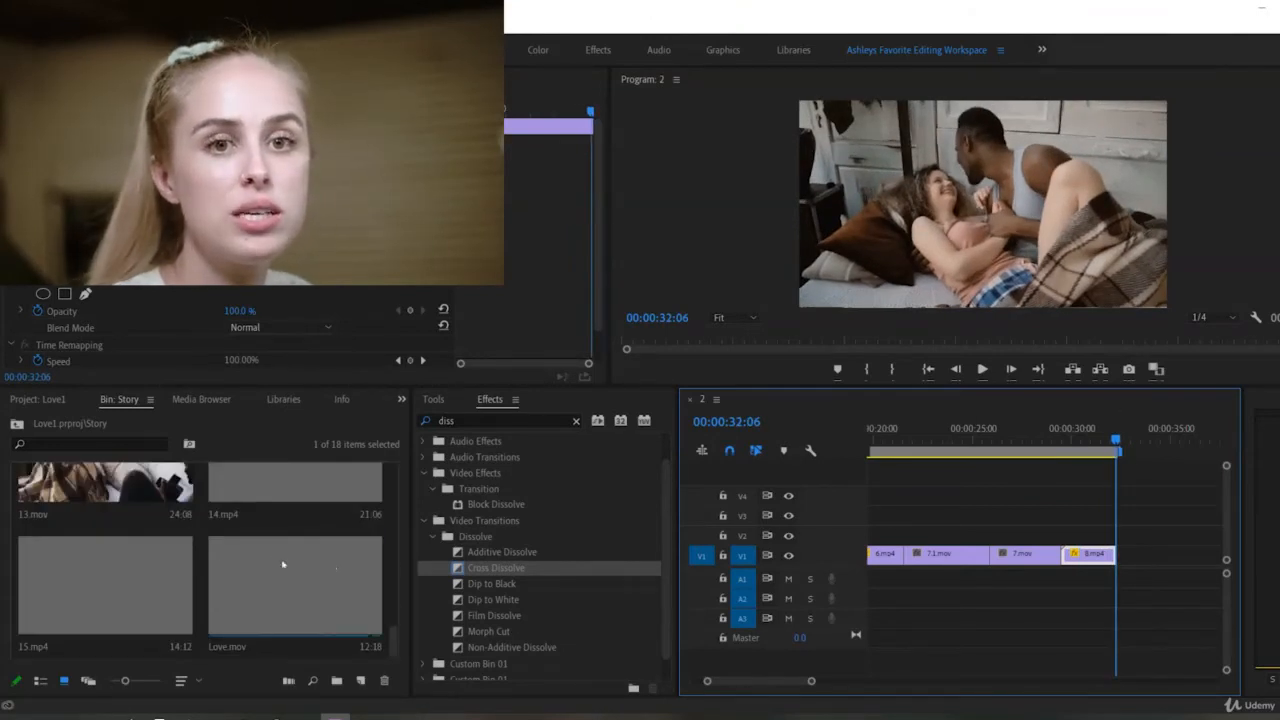
pyautogui.scroll(5, 197, 517)
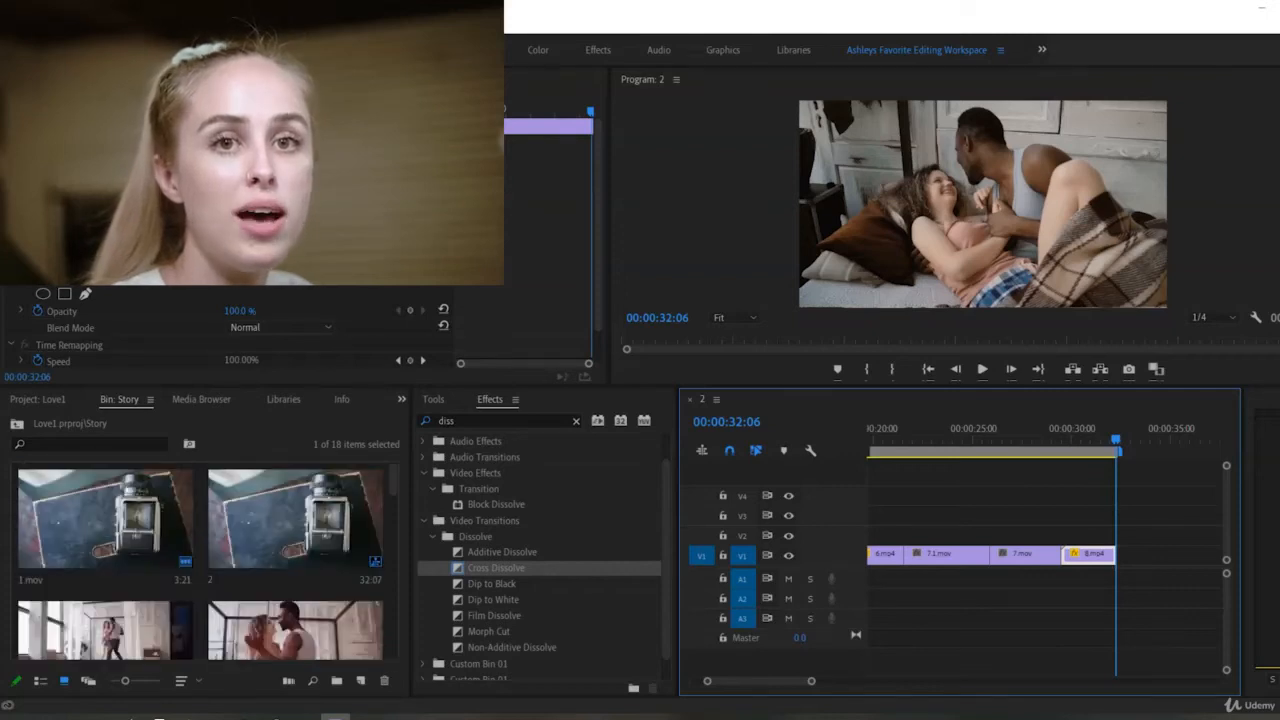
pyautogui.click(123, 523)
pyautogui.click(320, 514)
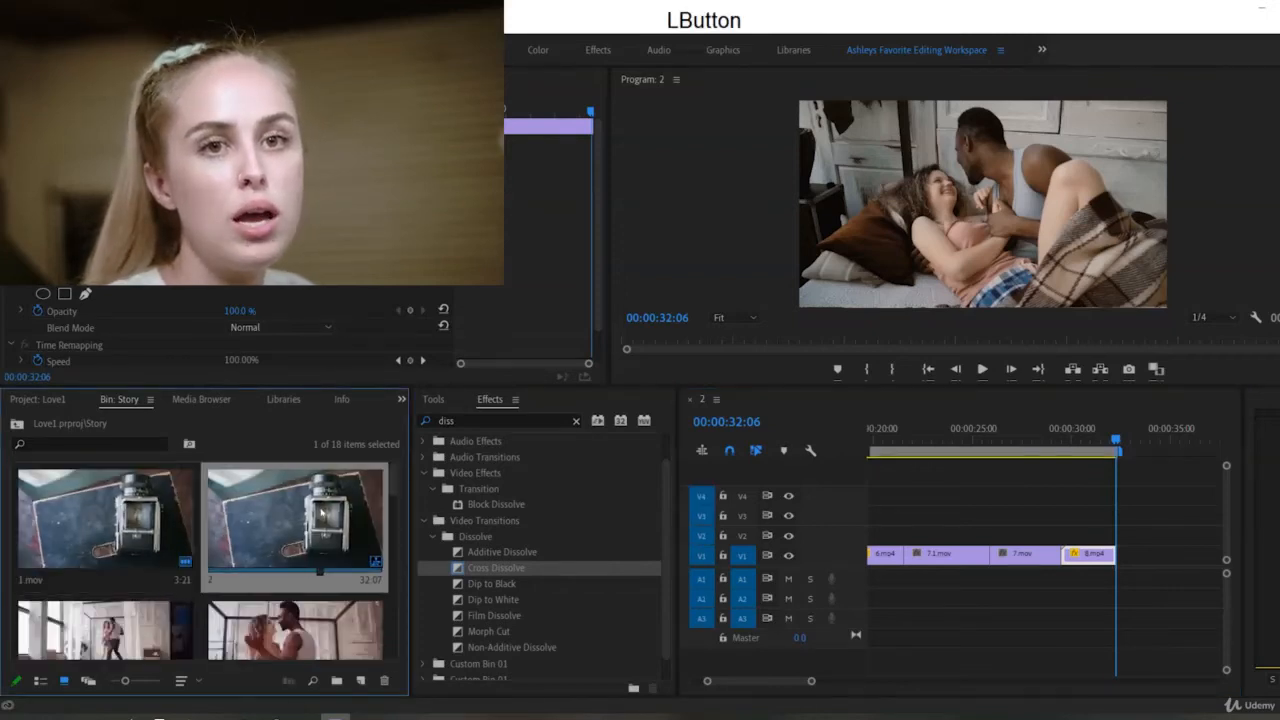
pyautogui.scroll(-2, 303, 517)
pyautogui.scroll(1, 237, 548)
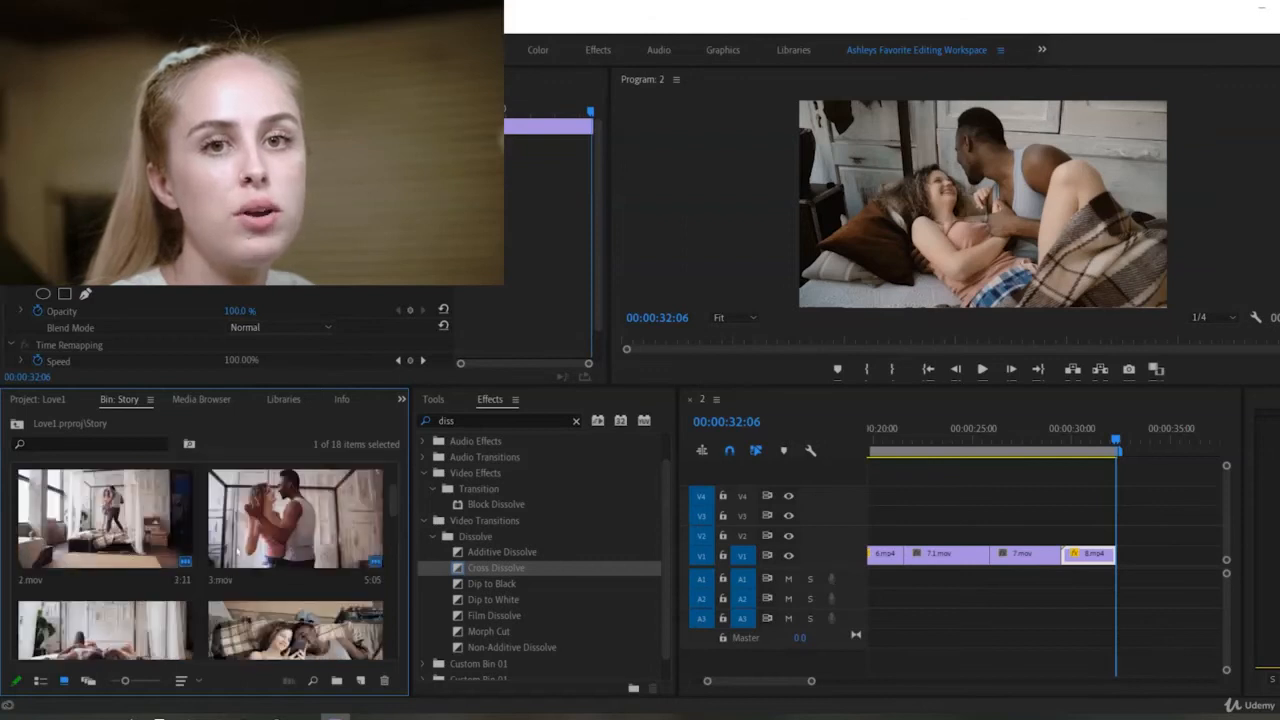
pyautogui.click(86, 538)
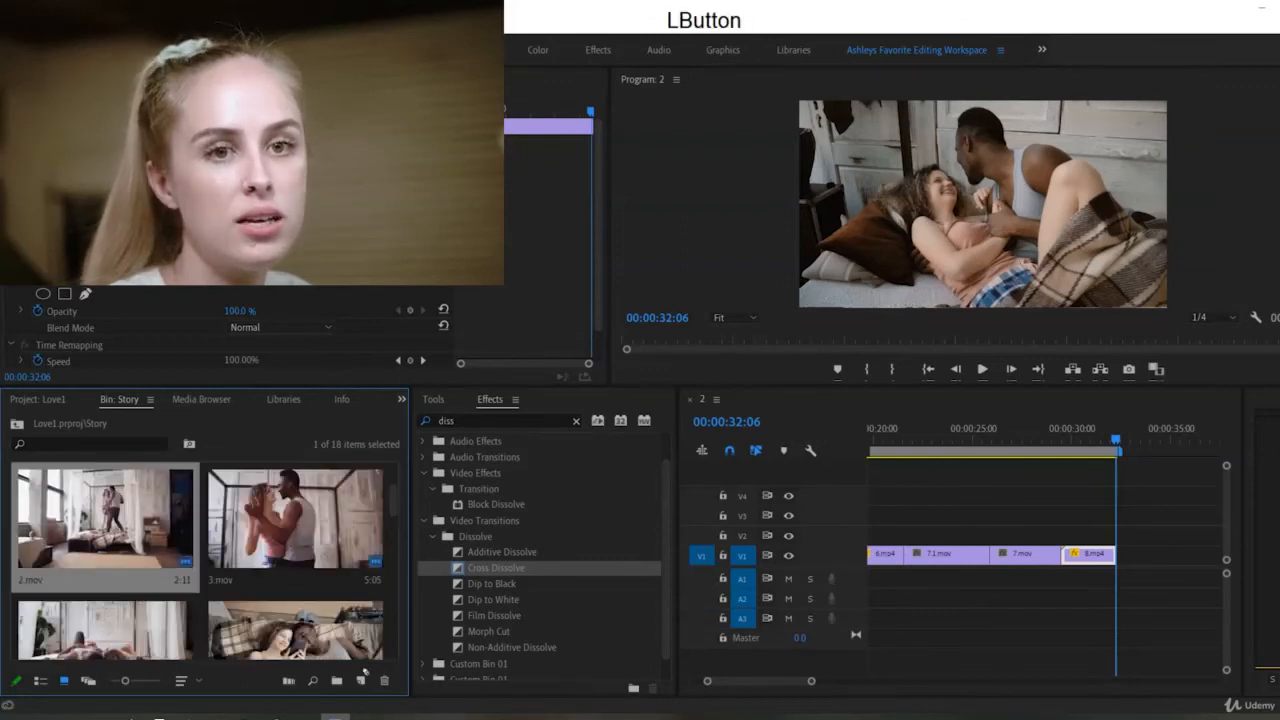
pyautogui.moveTo(86, 538); pyautogui.dragTo(361, 680)
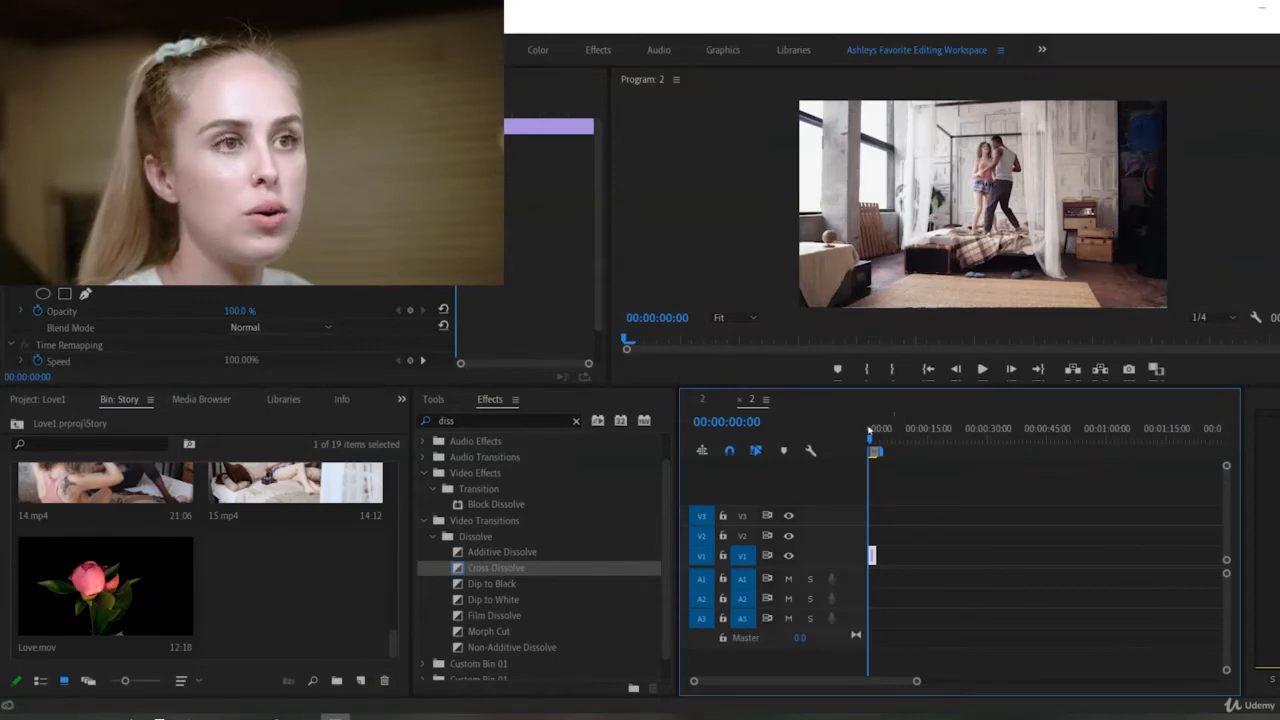
# Step: Add 1.mov to V1 after 2.mov in the new sequence and move the playhead to 00:00:04:05
pyautogui.moveTo(872, 440)
pyautogui.mouseDown()
pyautogui.moveTo(883, 441)
pyautogui.moveTo(855, 452)
pyautogui.mouseUp()
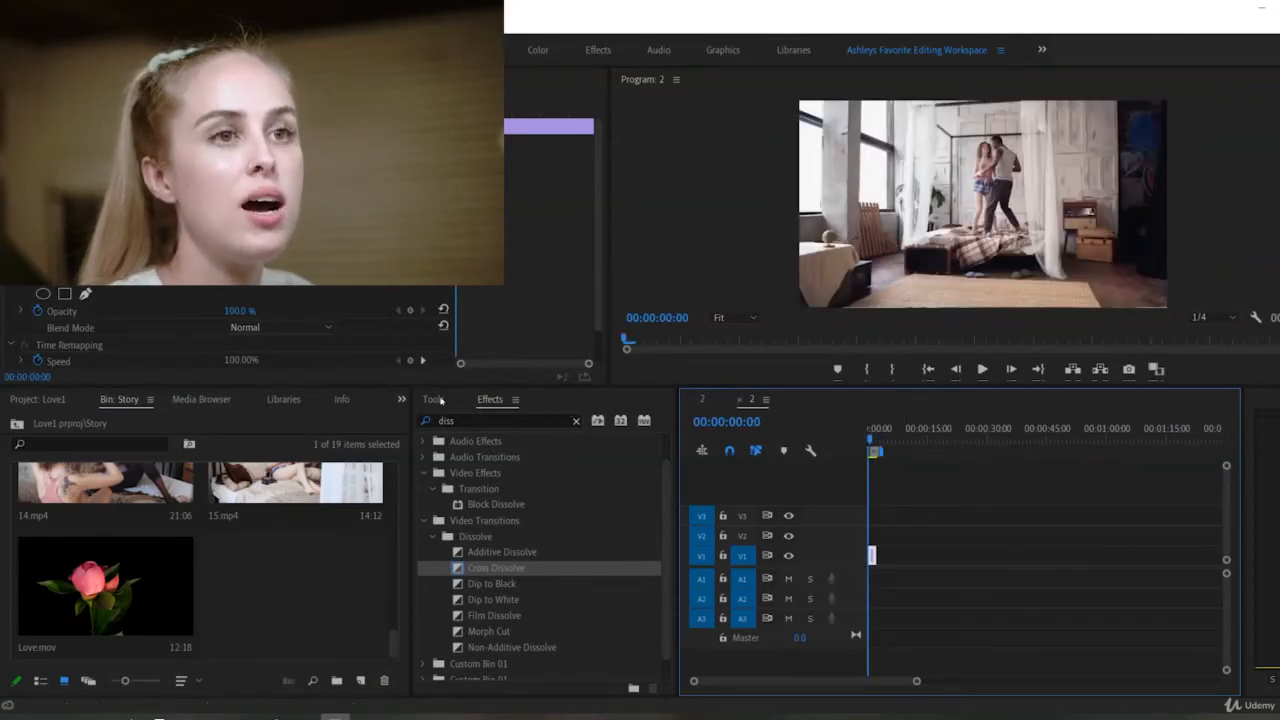
pyautogui.scroll(10, 107, 496)
pyautogui.moveTo(107, 496); pyautogui.dragTo(882, 555)
pyautogui.moveTo(880, 437); pyautogui.dragTo(885, 442)
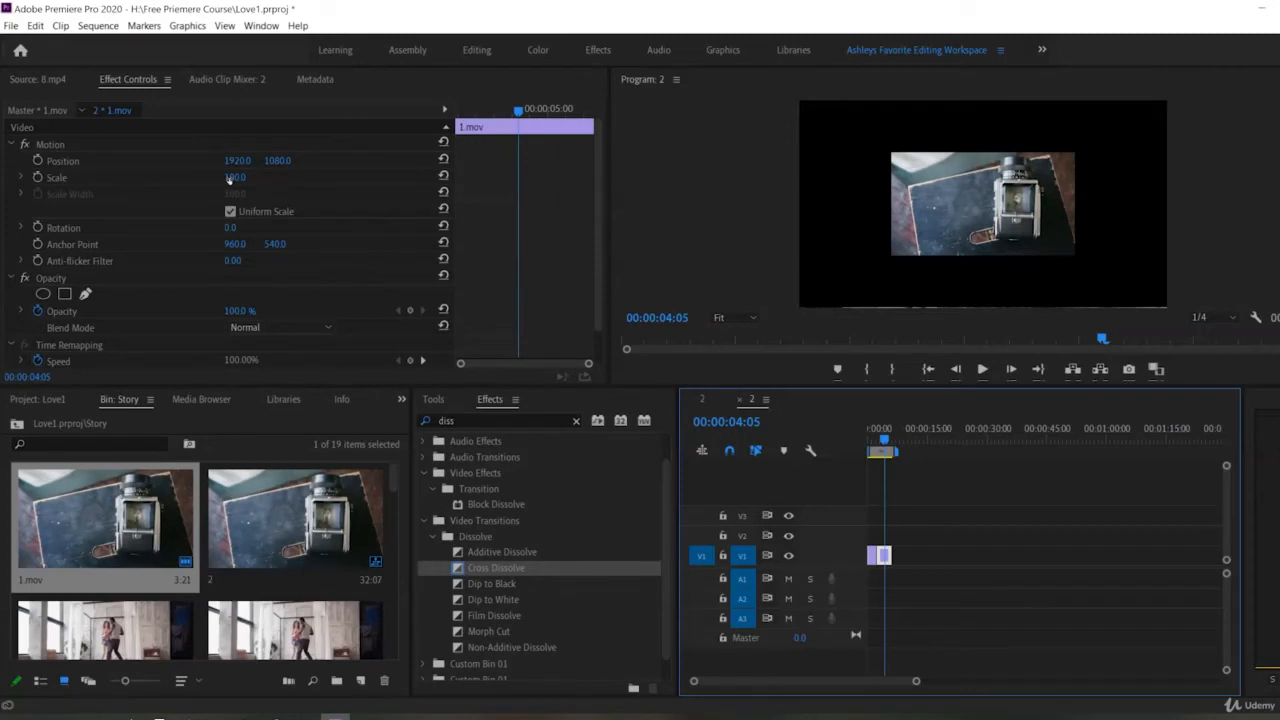
# Step: Try scaling 1.mov to 202.0, and undo the scale change
pyautogui.moveTo(229, 178)
pyautogui.mouseDown()
pyautogui.moveTo(322, 178)
pyautogui.moveTo(245, 177)
pyautogui.mouseUp()
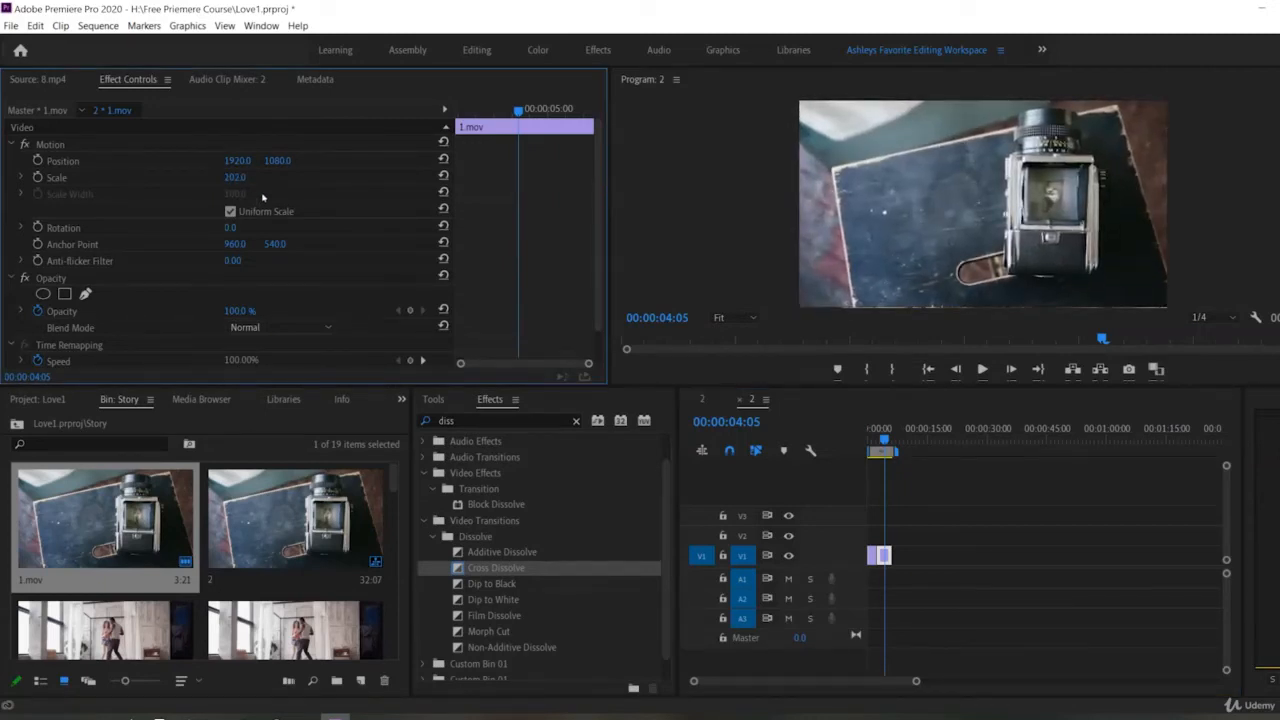
pyautogui.hotkey('ctrl', 'z')
# Step: Search the effects for "insta" and apply Instant 4K to 1.mov in the new sequence
pyautogui.click(576, 421)
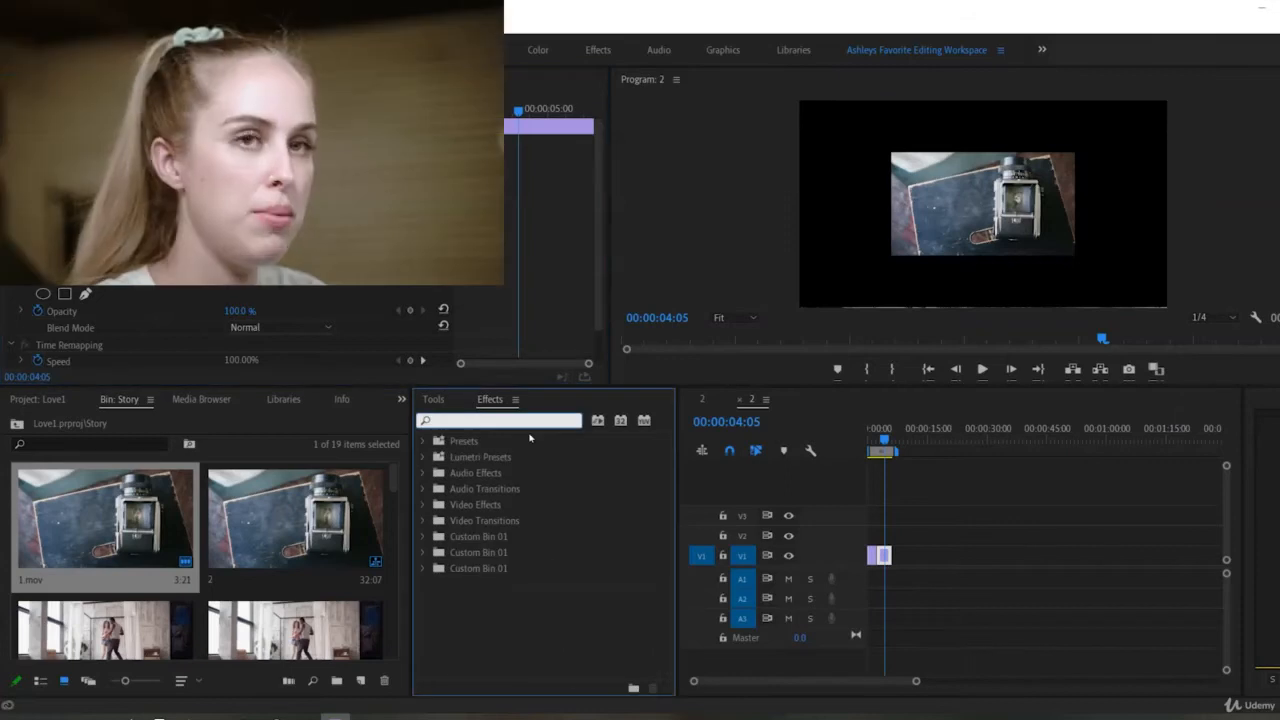
pyautogui.write('inst')
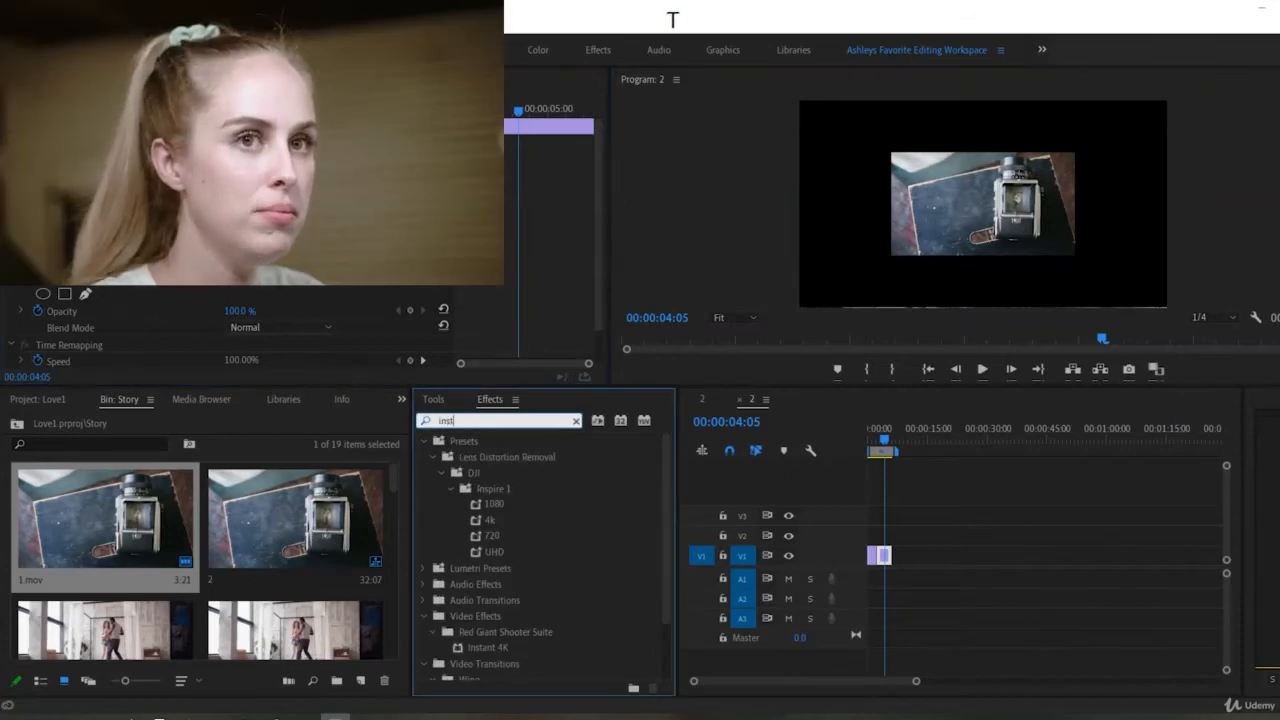
pyautogui.write('a')
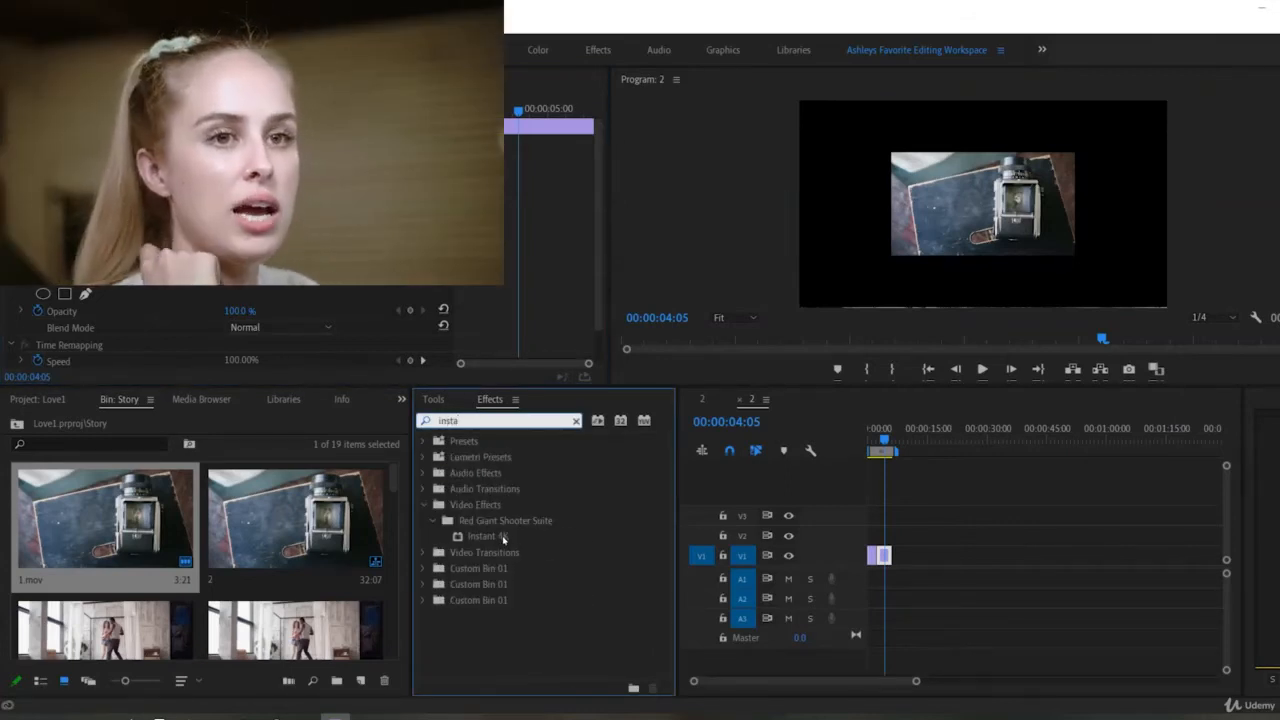
pyautogui.moveTo(503, 538); pyautogui.dragTo(883, 556)
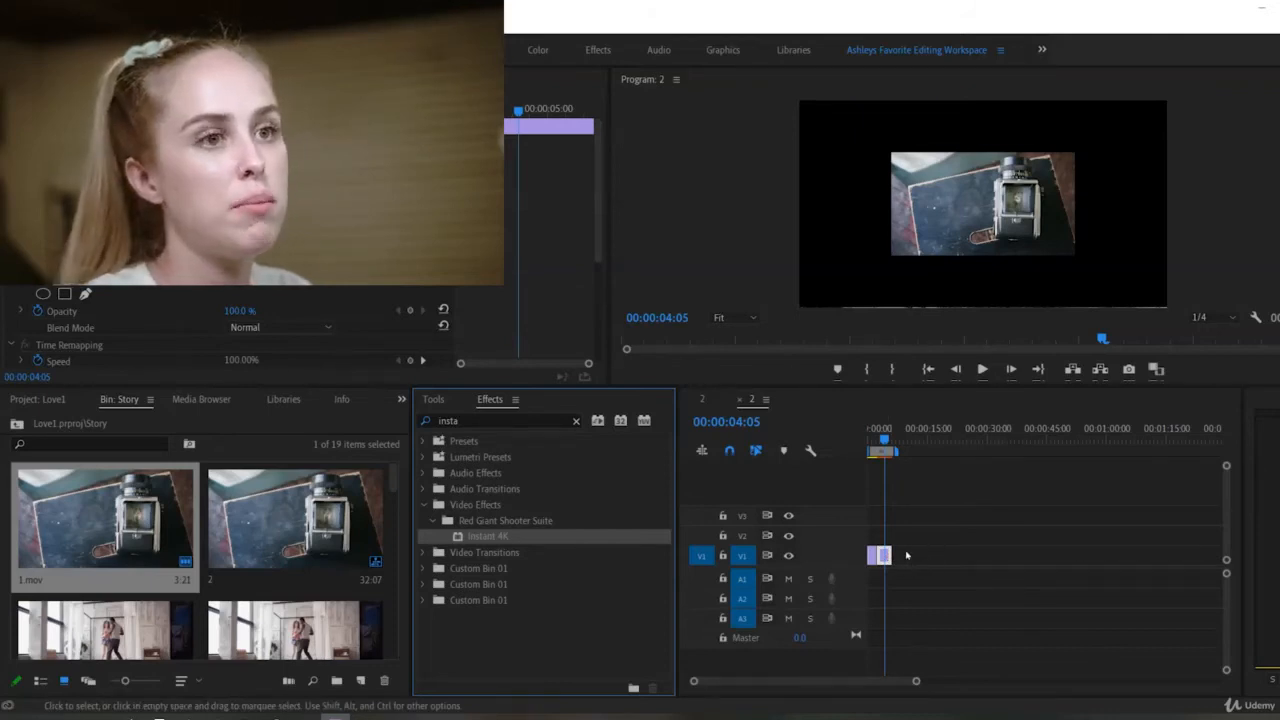
# Step: Set the Instant 4K output size of 1.mov to Digital Cinema Native 4K (4096 x 2160) Fit To Width
pyautogui.scroll(-1, 238, 244)
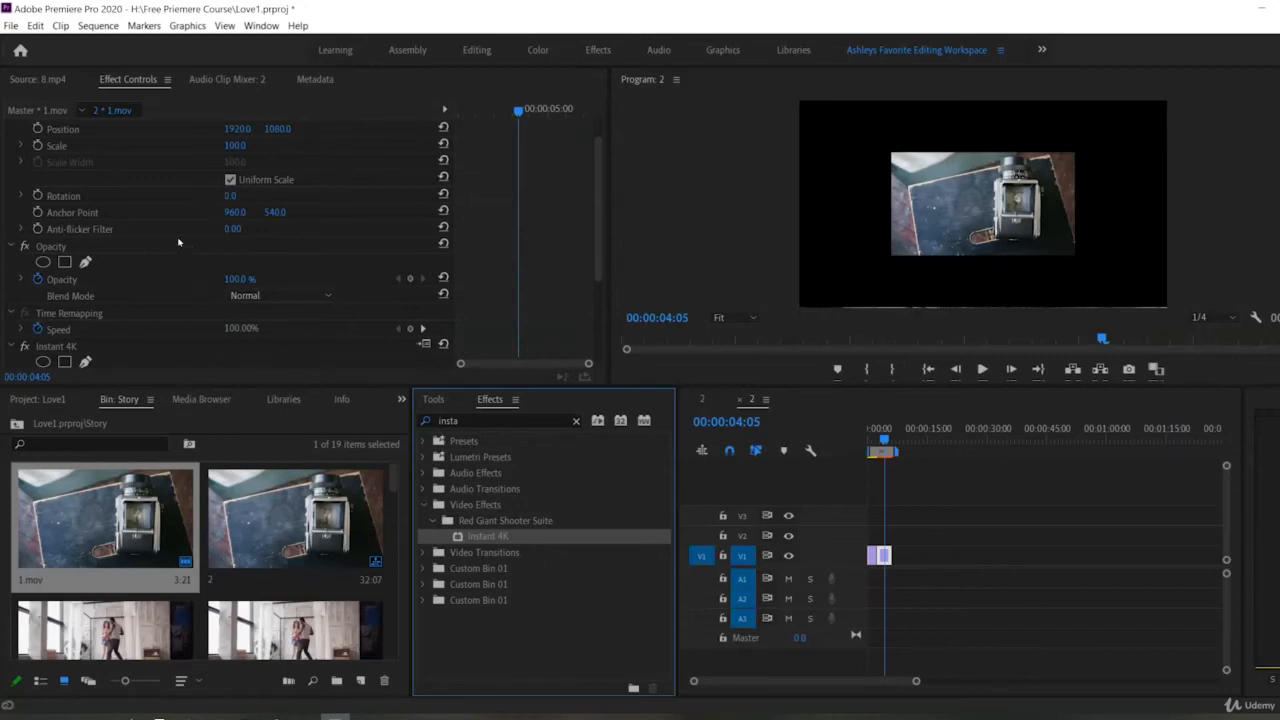
pyautogui.scroll(-3, 357, 200)
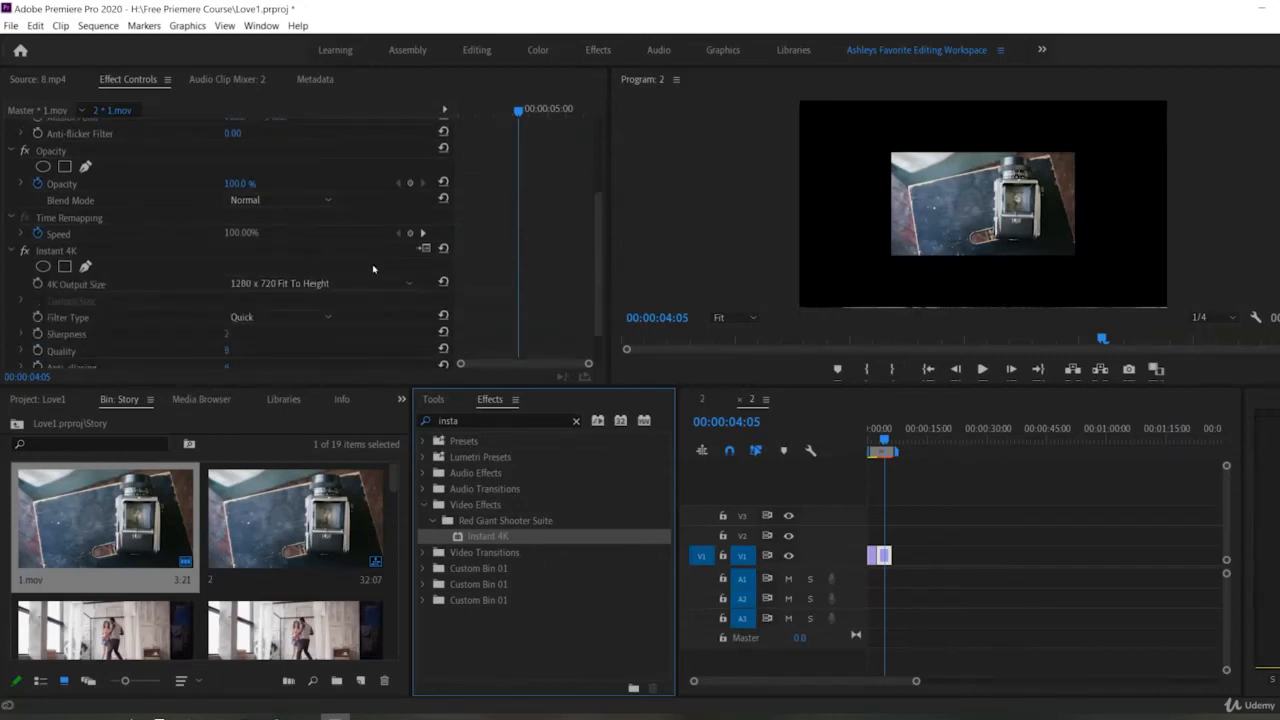
pyautogui.click(340, 284)
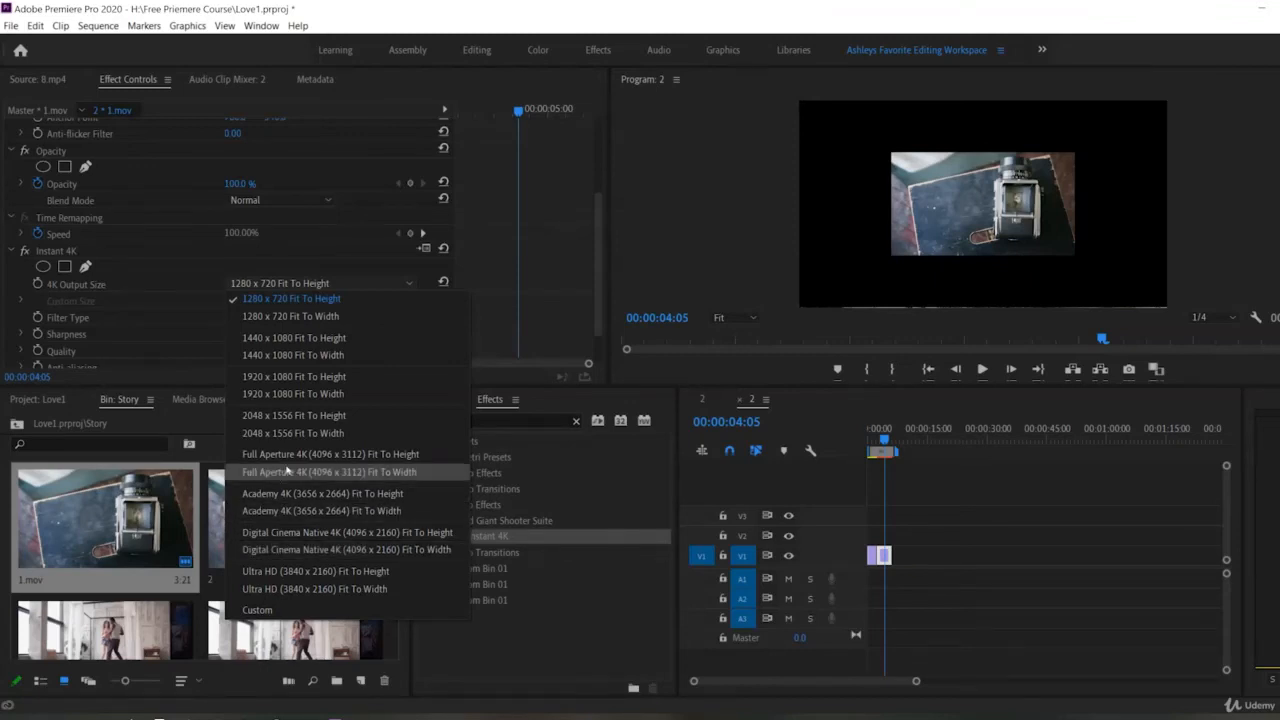
pyautogui.click(298, 550)
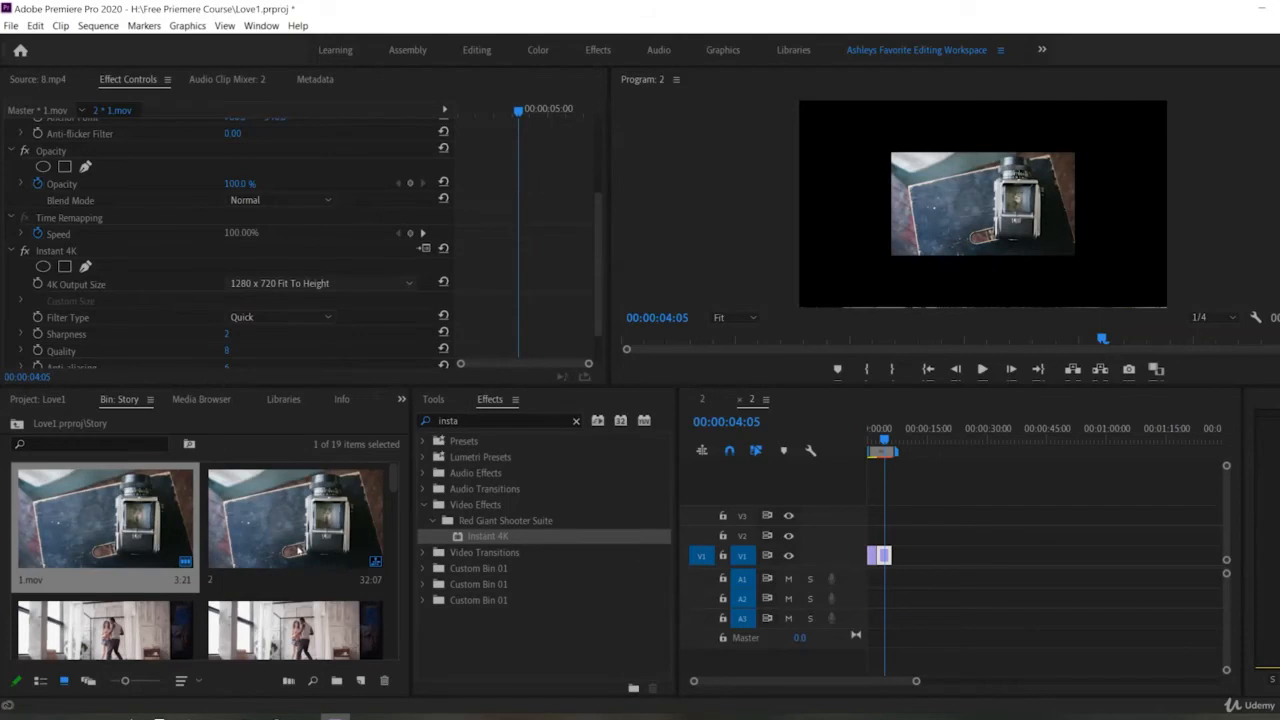
# Step: Choose Digital Cinema Native 4K (4096 x 2160) Fit To Width as the output size of 1.mov's Instant 4K effect
pyautogui.click(300, 285)
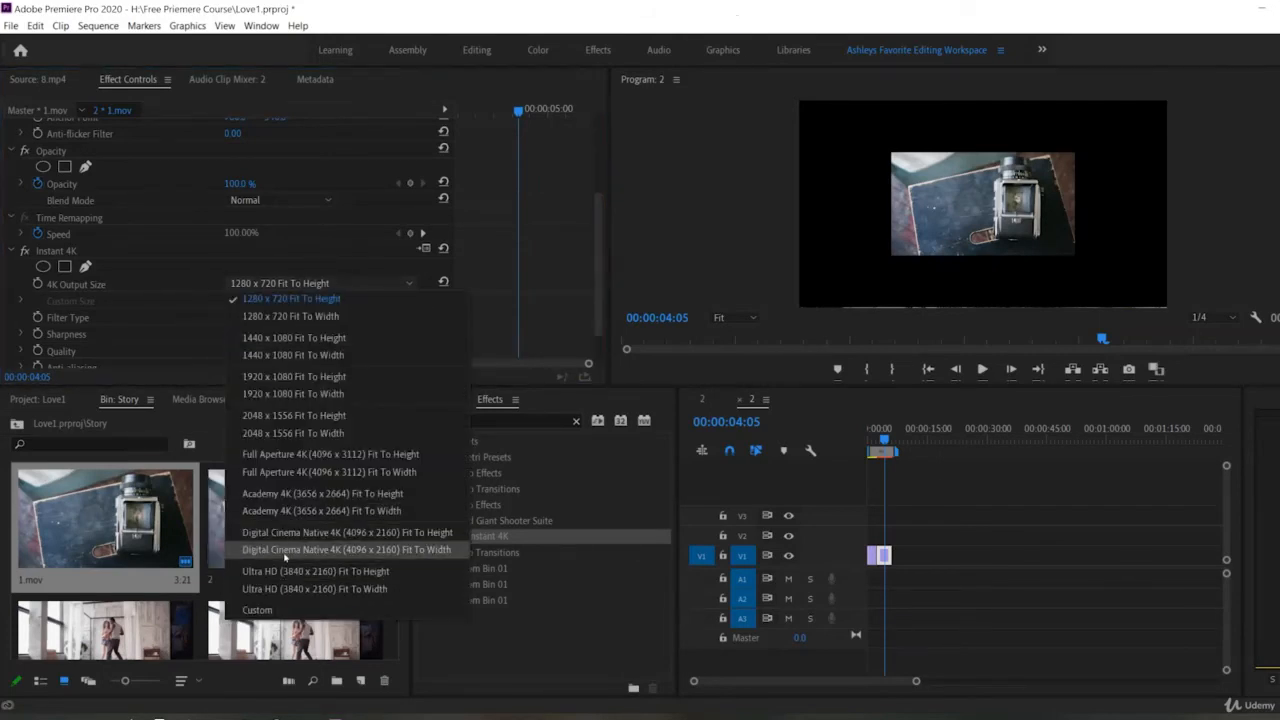
pyautogui.click(300, 550)
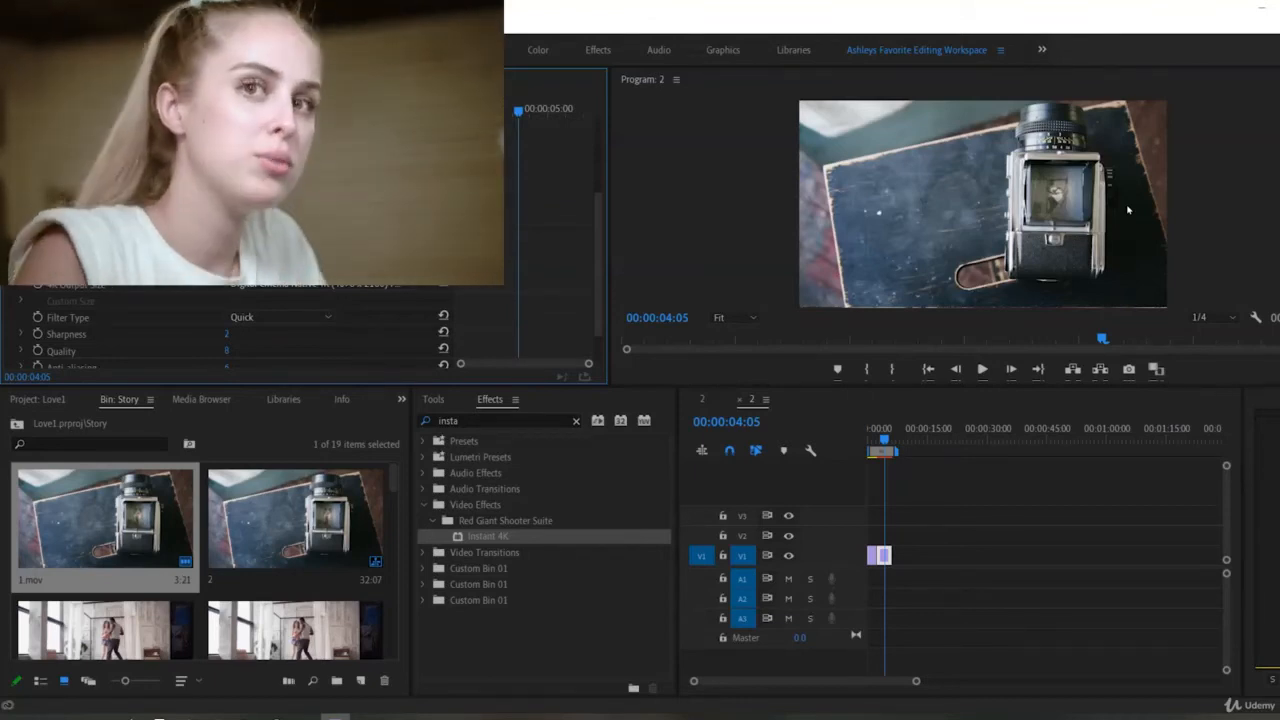
# Step: Play 8.mp4 in the main sequence to examine its camera shake, and place the playhead at 00:00:30:10
pyautogui.press('space')
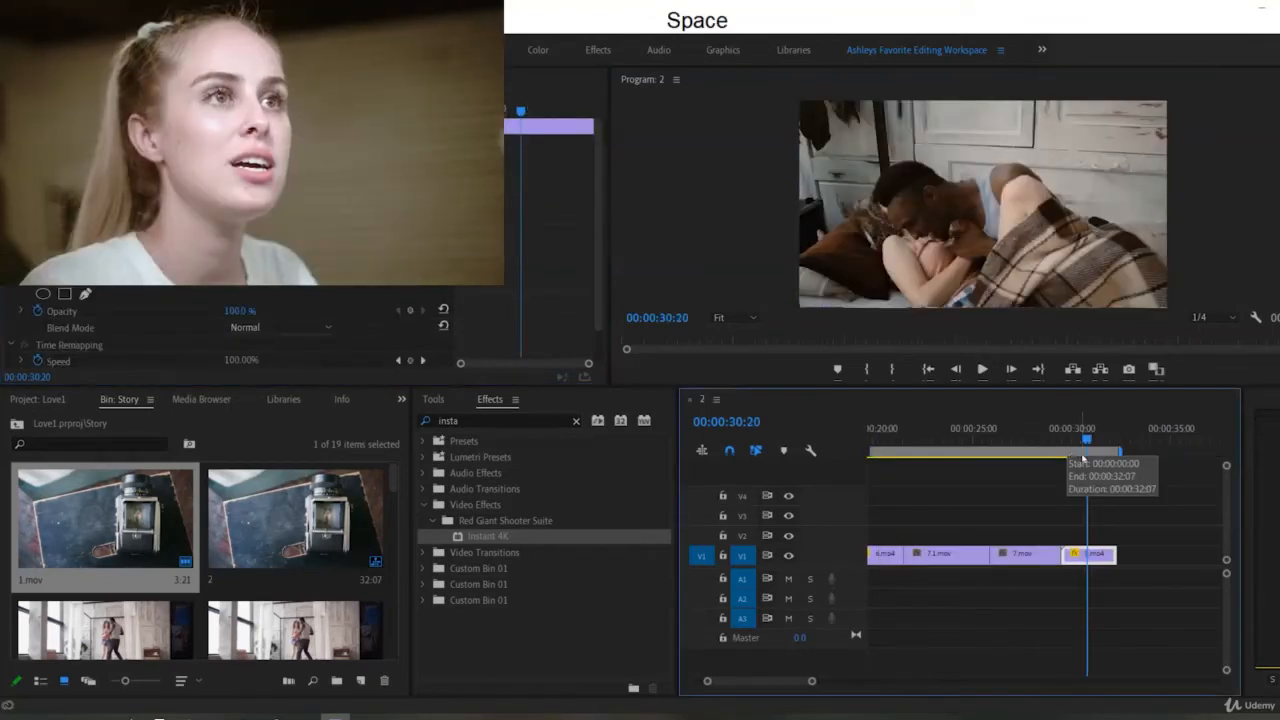
pyautogui.click(1068, 455)
pyautogui.press('space')
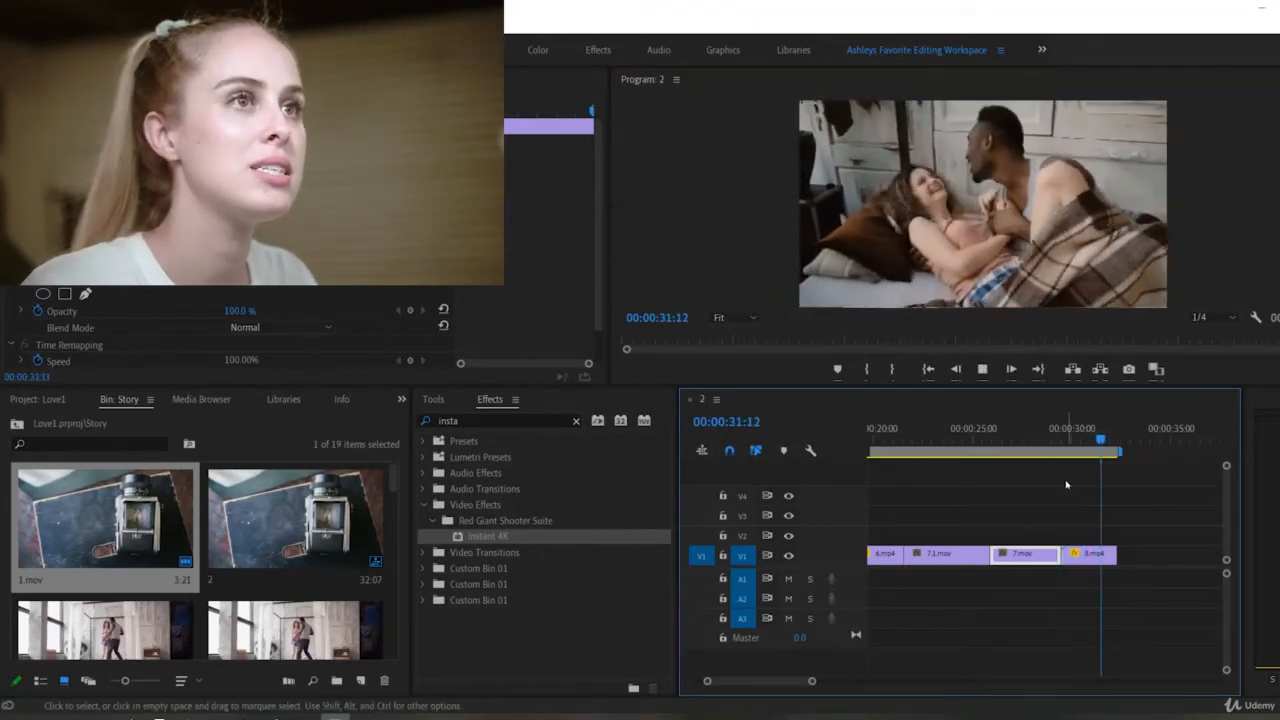
pyautogui.press('space')
pyautogui.click(1080, 445)
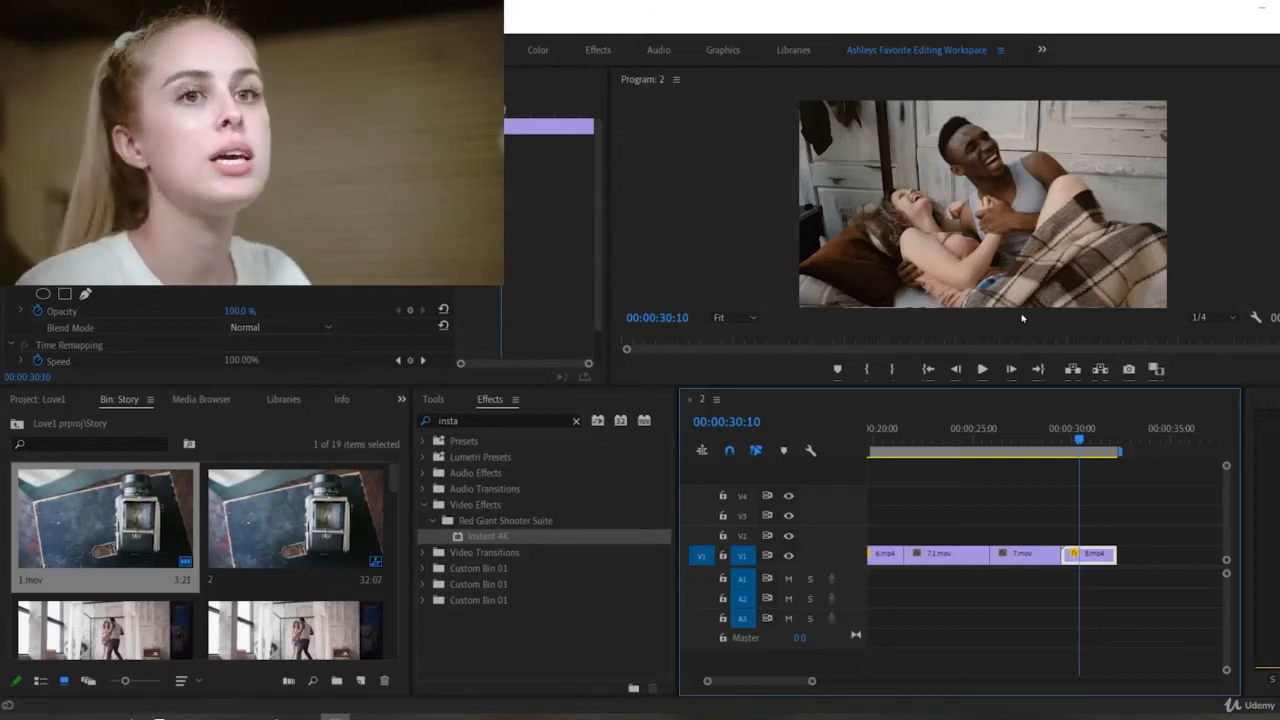
# Step: Search the effects for "Warp sta" and apply Warp Stabilizer to 8.mp4 on V1
pyautogui.click(578, 429)
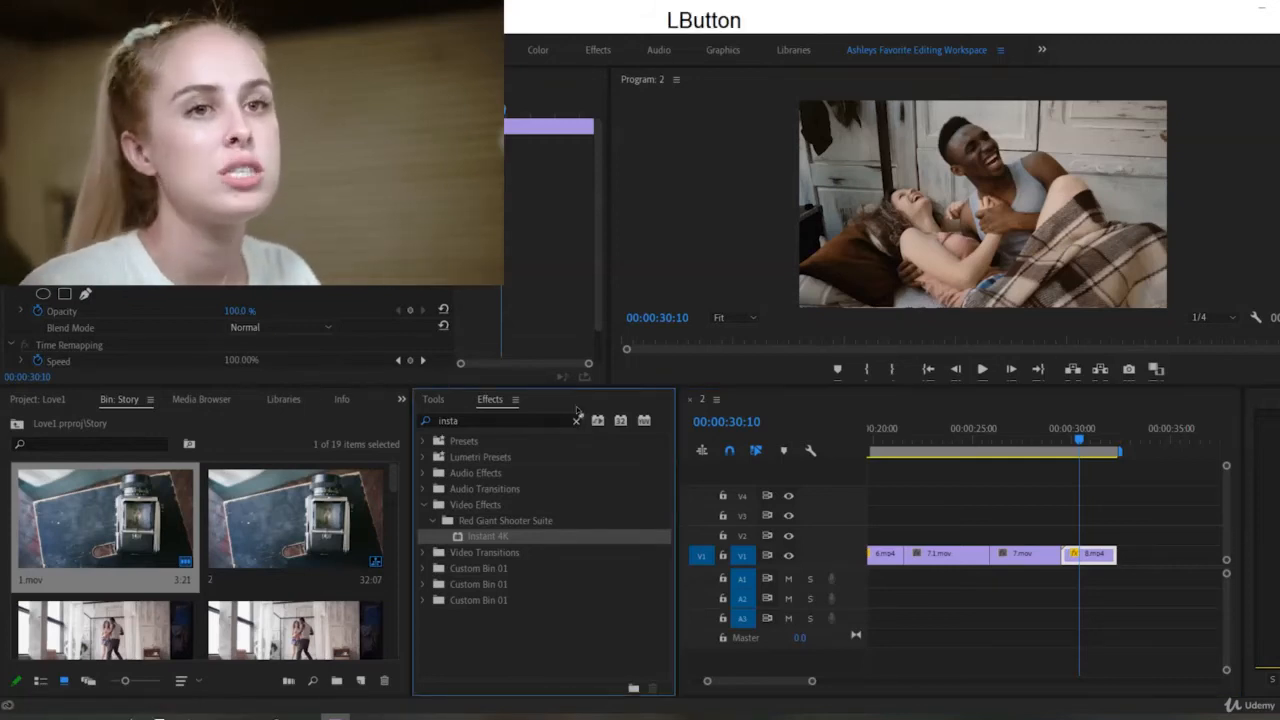
pyautogui.click(575, 421)
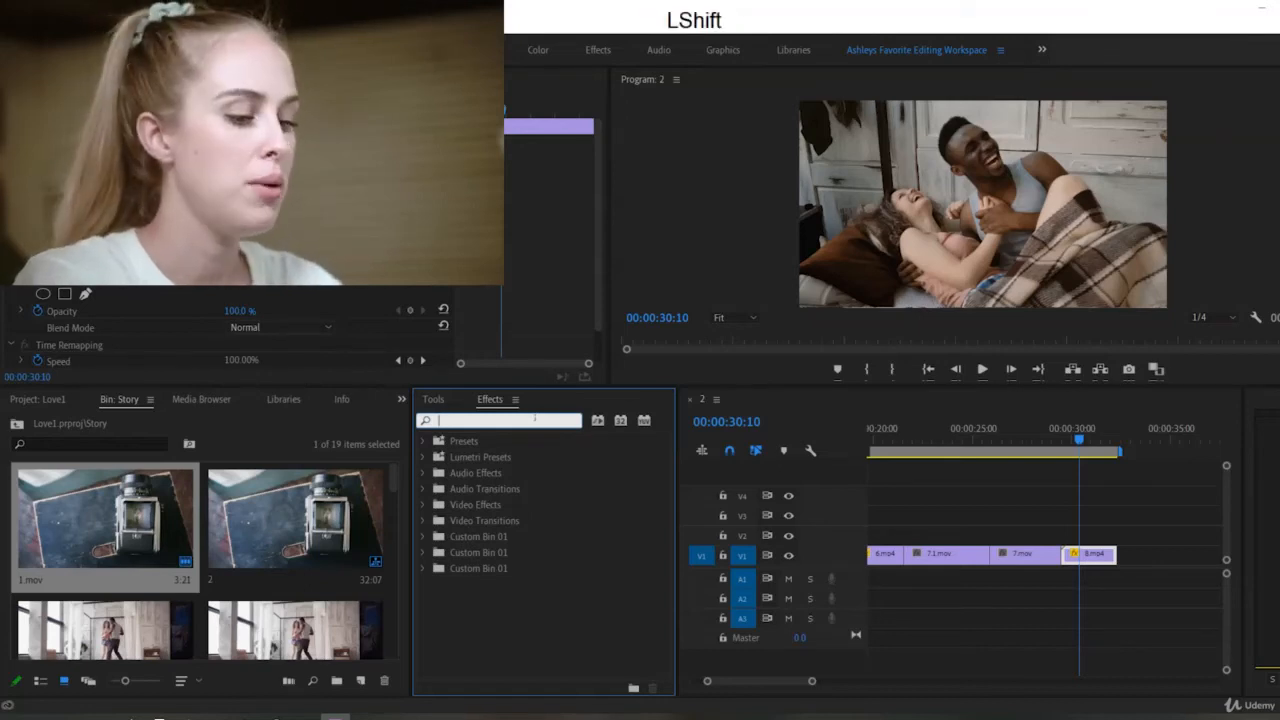
pyautogui.write('Warp')
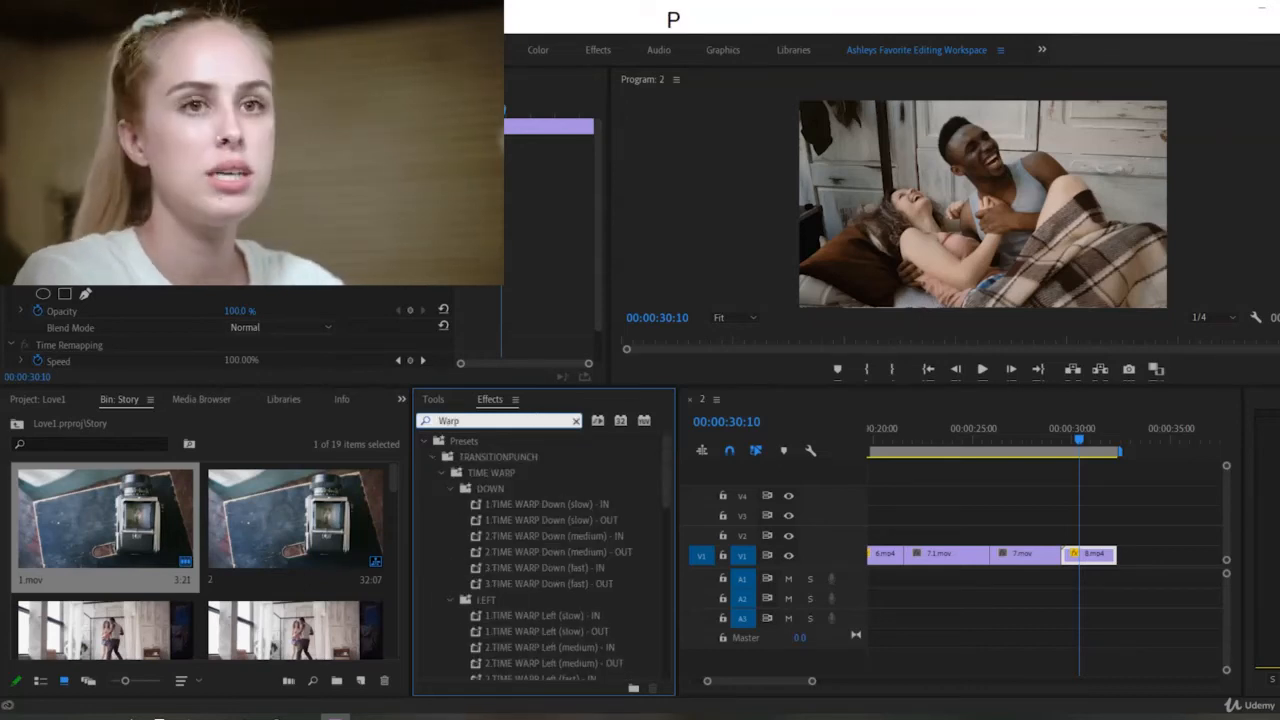
pyautogui.write(' sta')
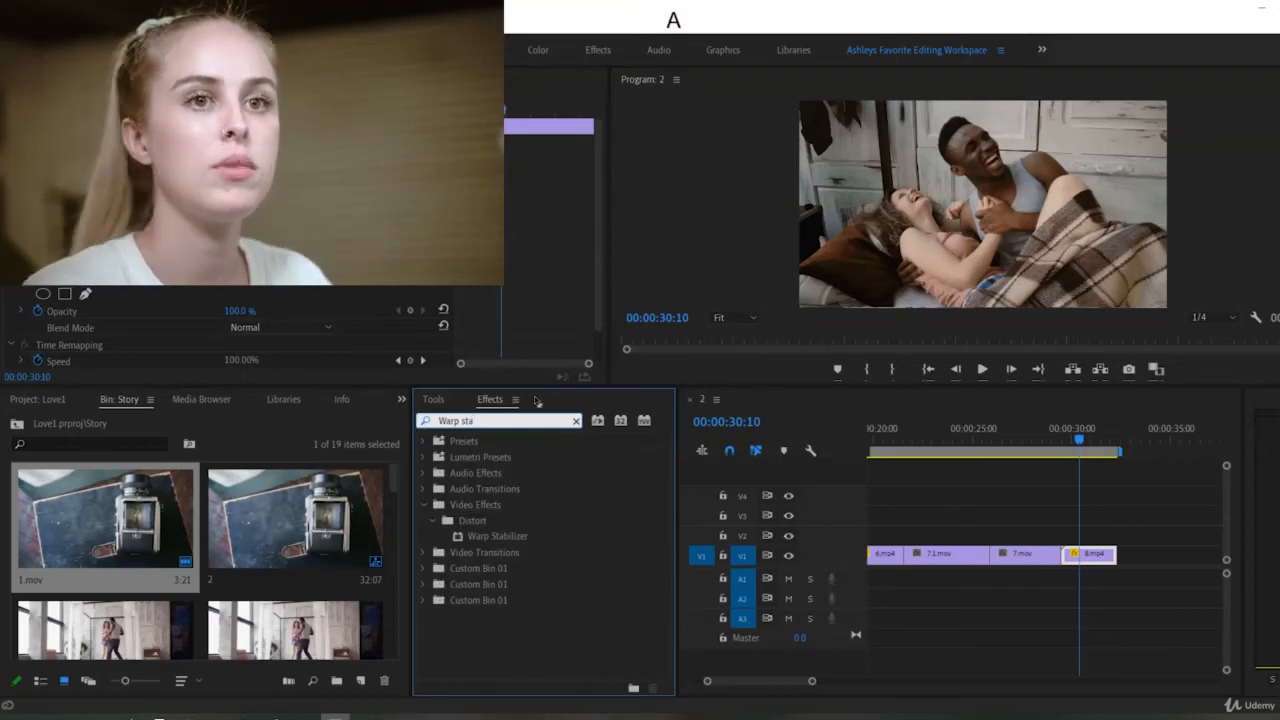
pyautogui.click(496, 537)
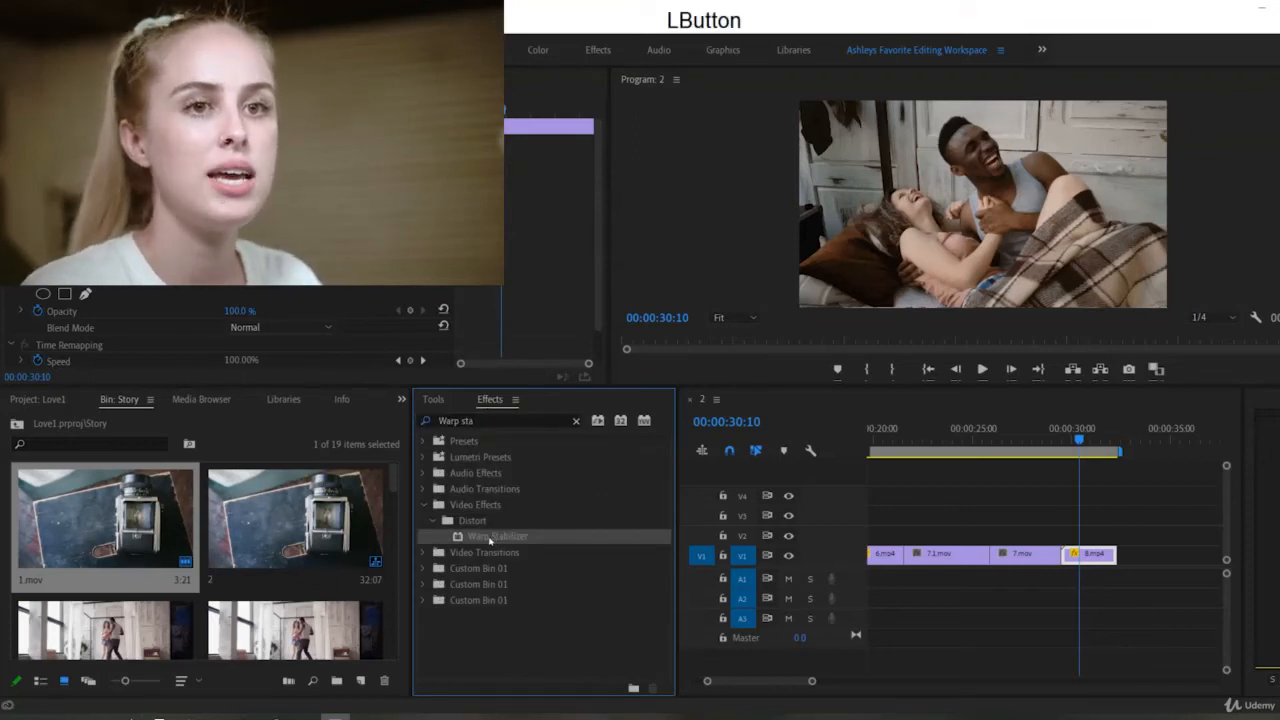
pyautogui.moveTo(490, 540); pyautogui.dragTo(1095, 554)
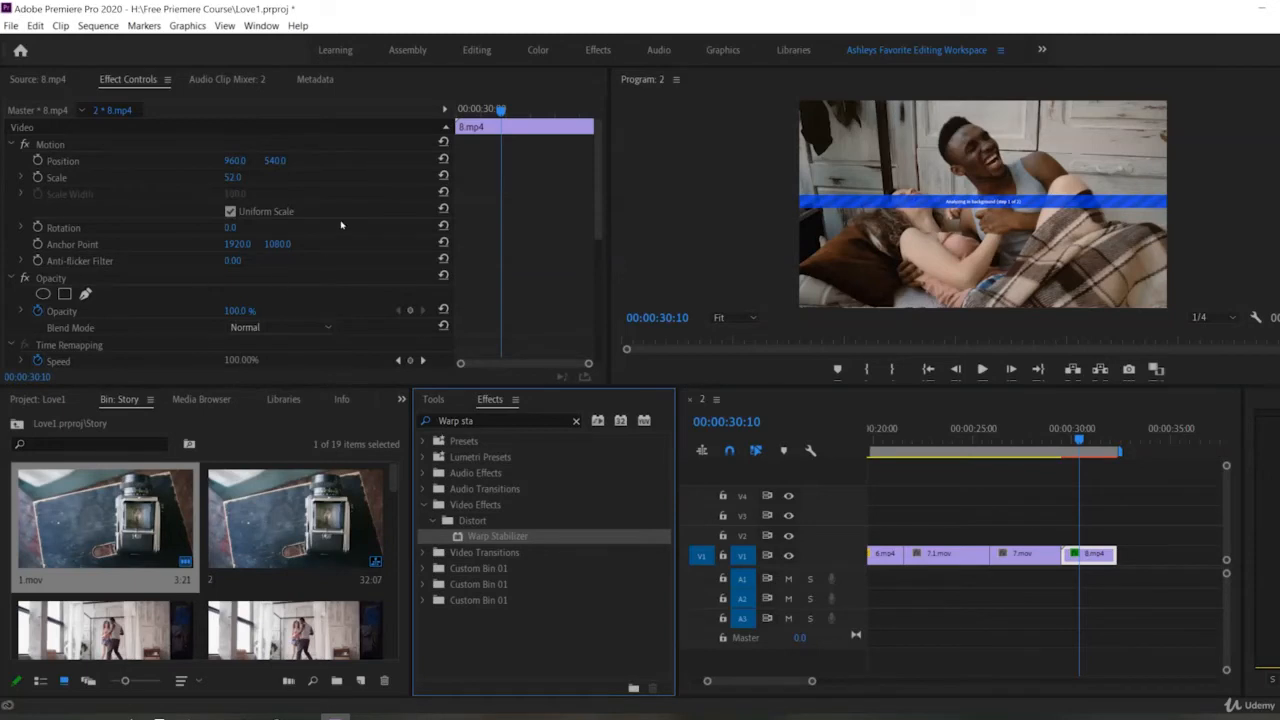
pyautogui.scroll(-3, 390, 192)
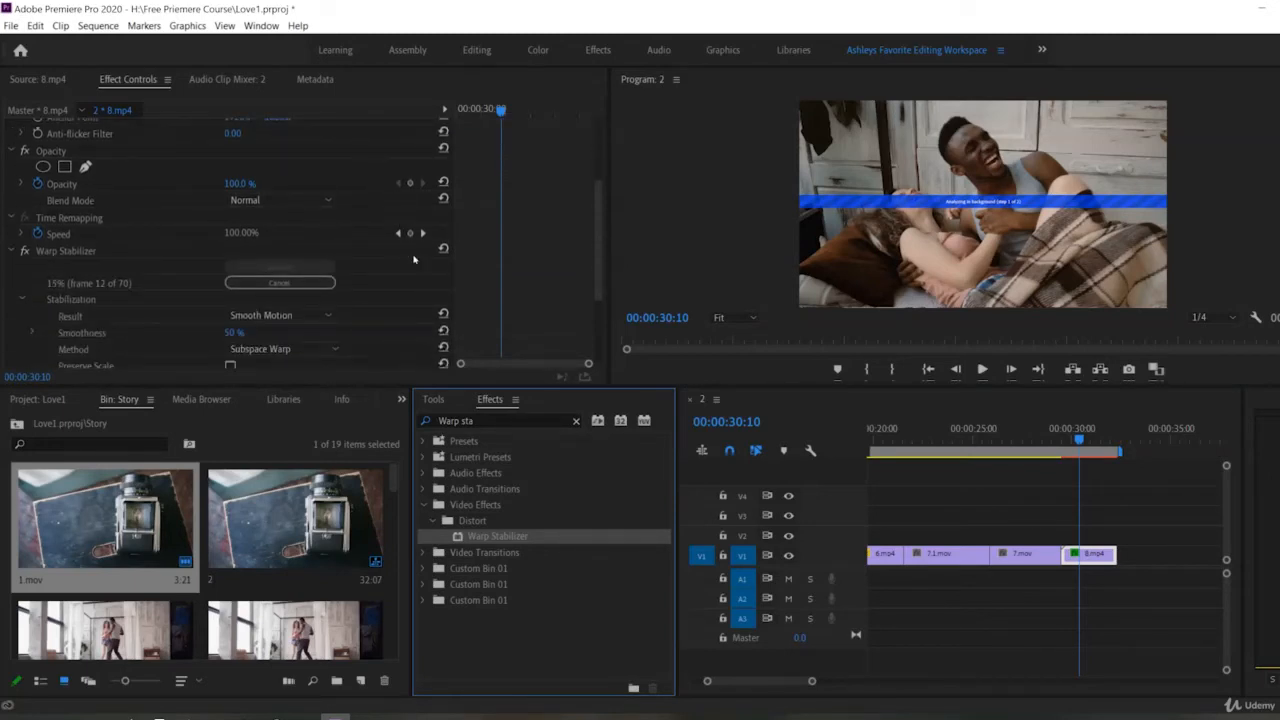
pyautogui.scroll(-1, 72, 184)
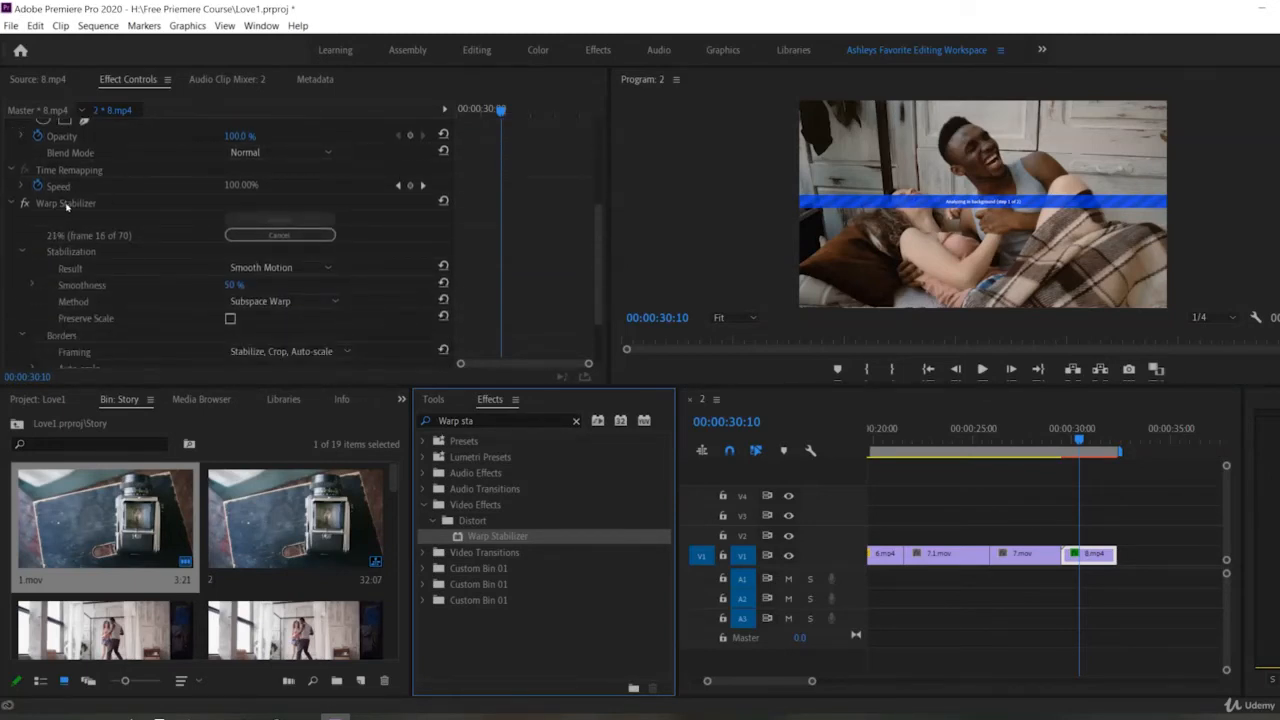
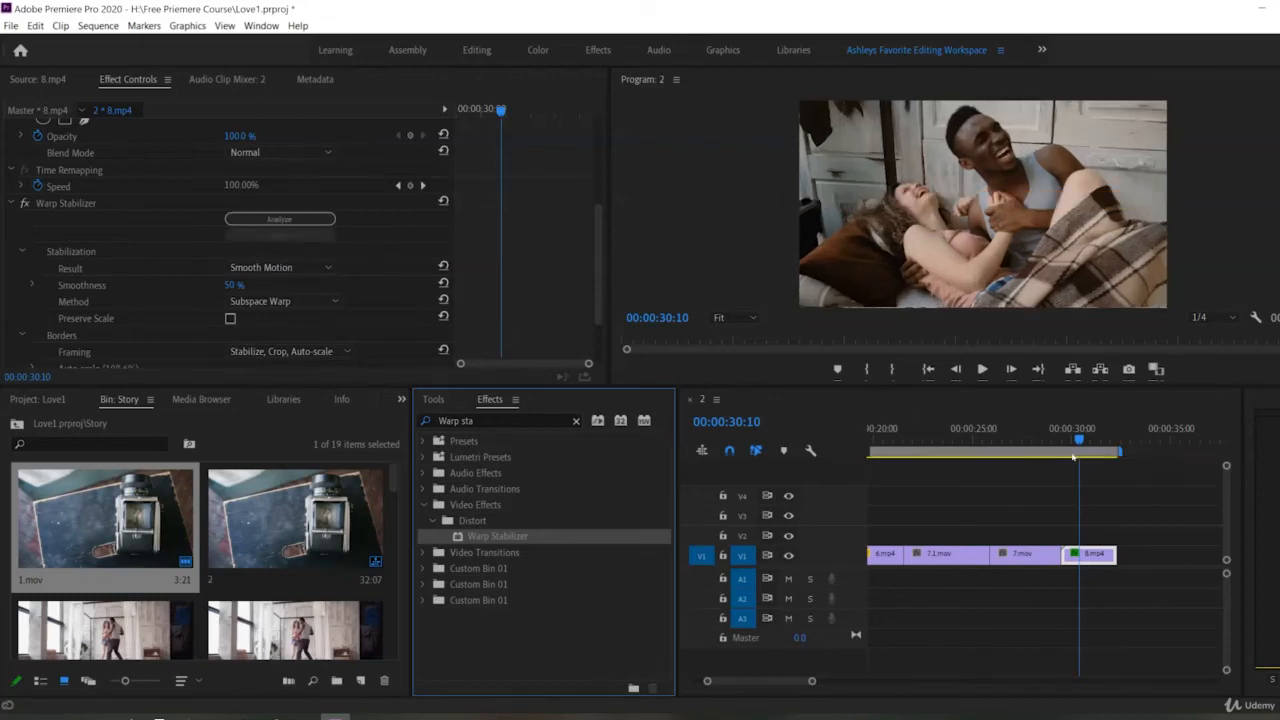
# Step: Play back the stabilized 8.mp4 and the start of the sequence to check the smoothness of the motion
pyautogui.click(1046, 438)
pyautogui.press('space')
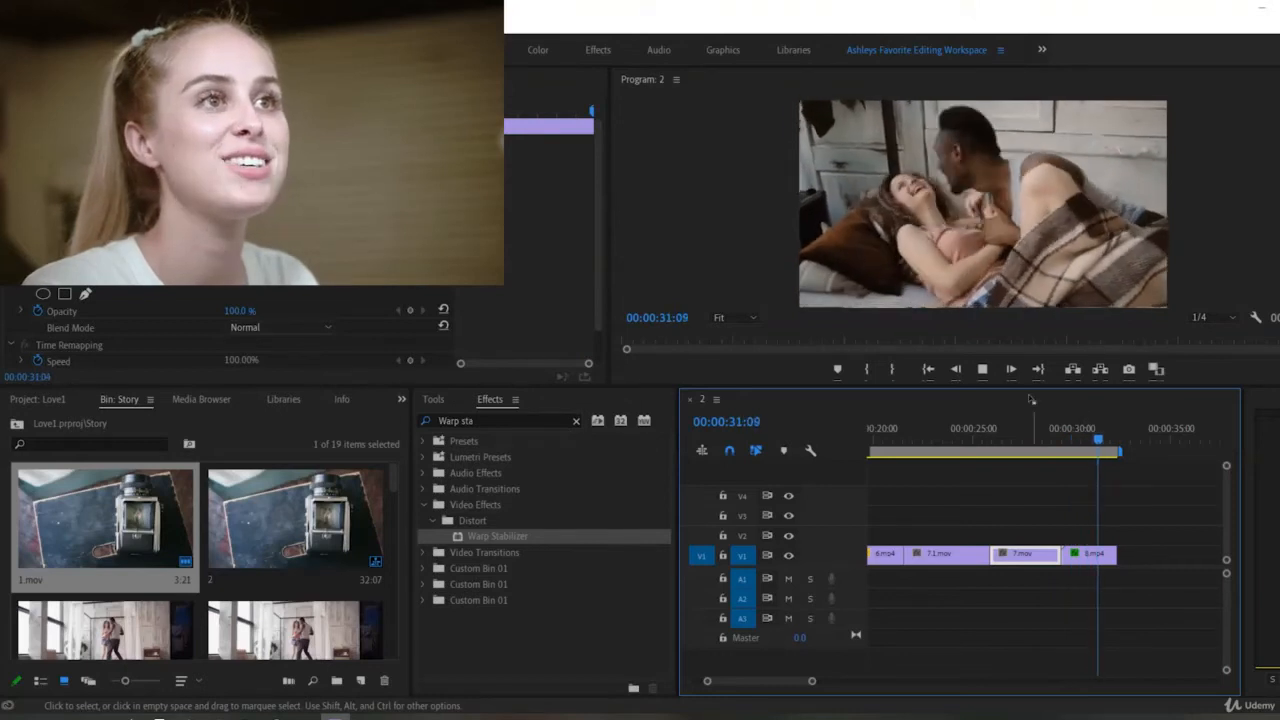
pyautogui.press('space')
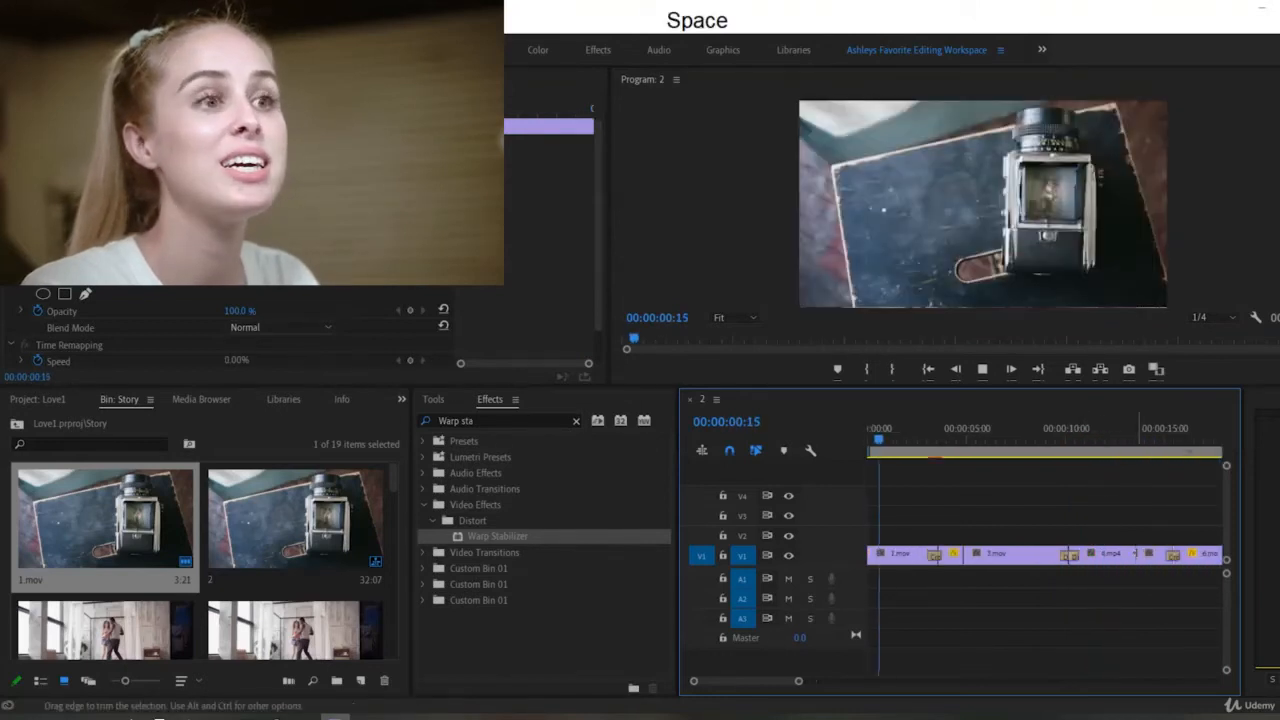
pyautogui.press('space')
pyautogui.moveTo(798, 682); pyautogui.dragTo(850, 670)
pyautogui.click(1118, 440)
pyautogui.press('space')
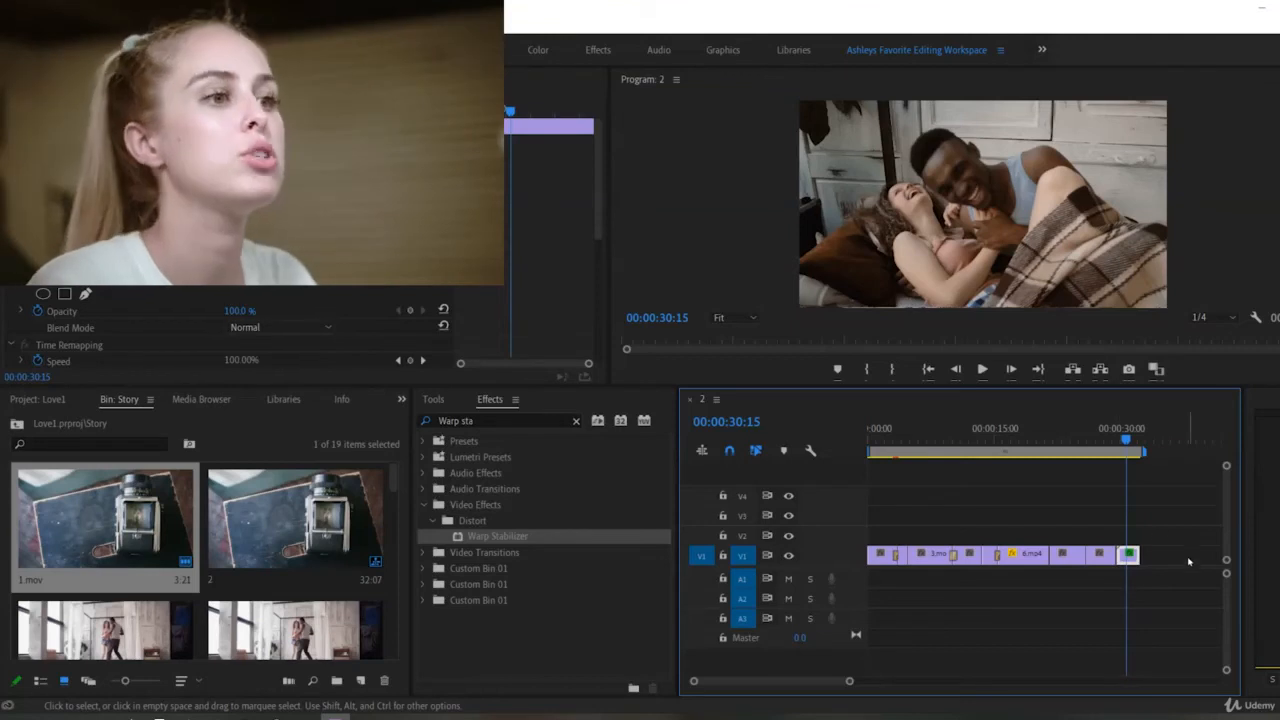
pyautogui.press('space')
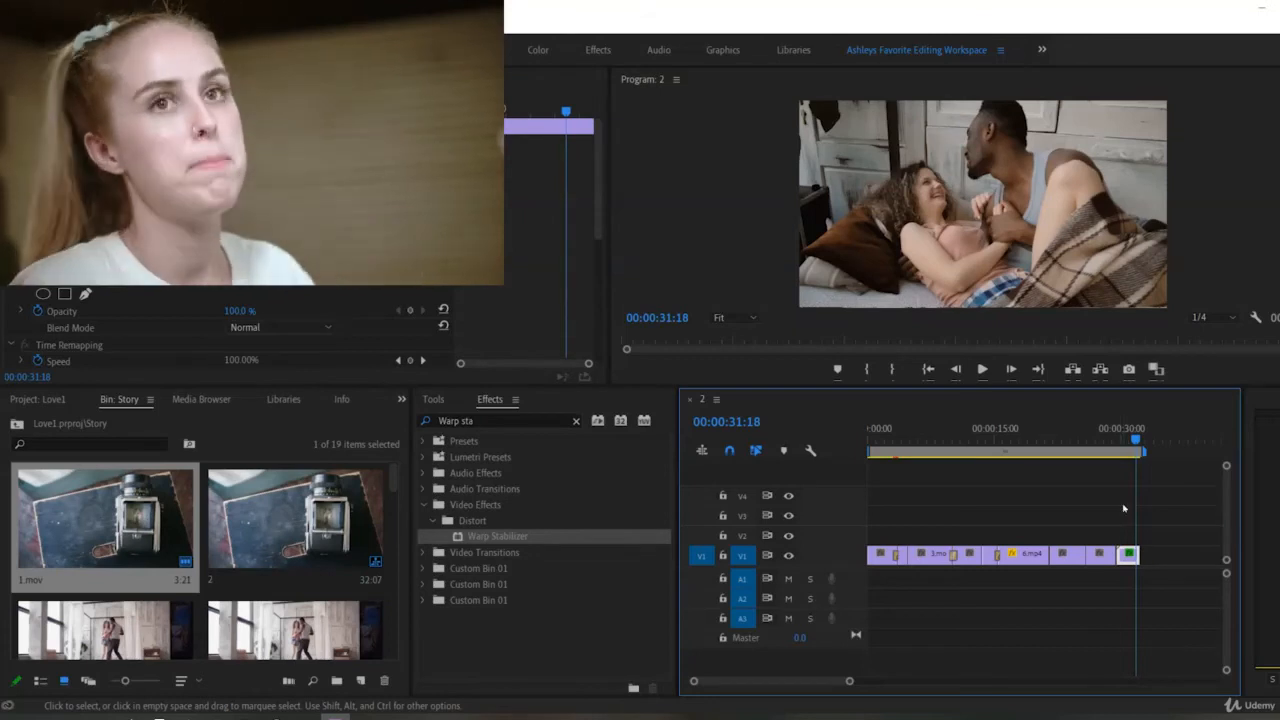
# Step: Select Warp Stabilizer in the effect settings of 8.mp4 and remove it from the clip
pyautogui.moveTo(497, 536); pyautogui.dragTo(109, 299)
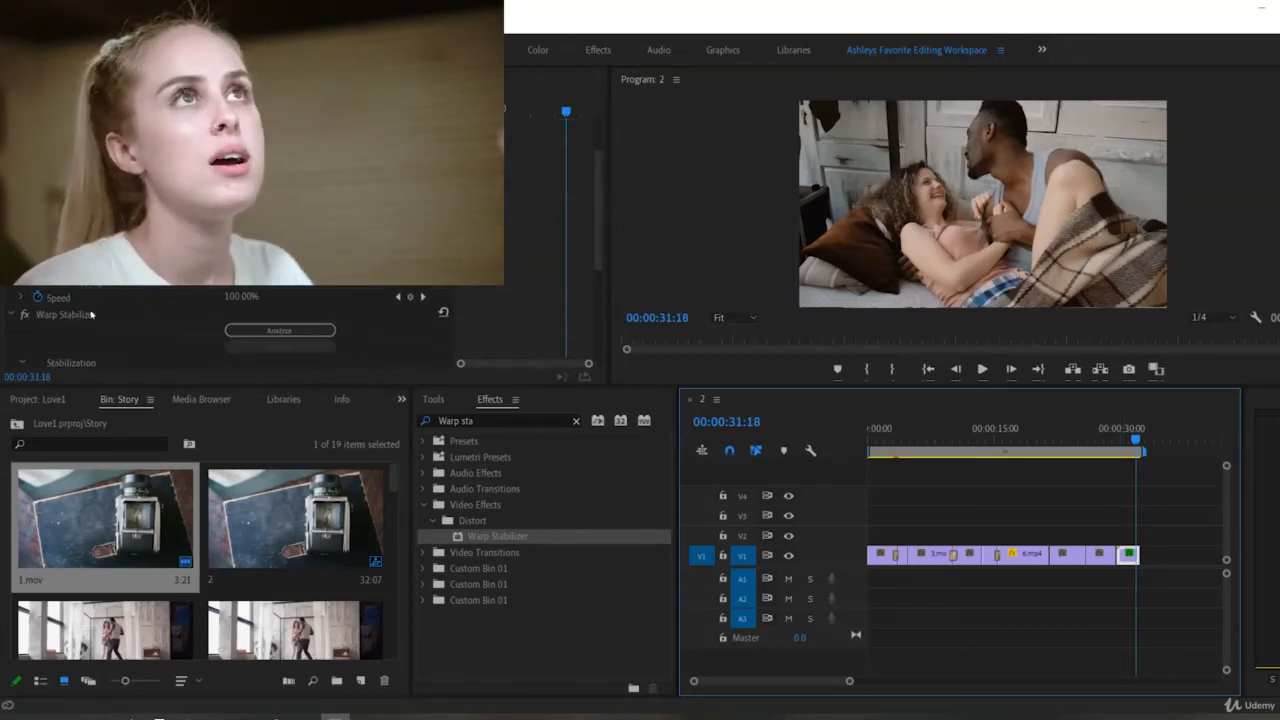
pyautogui.click(87, 315)
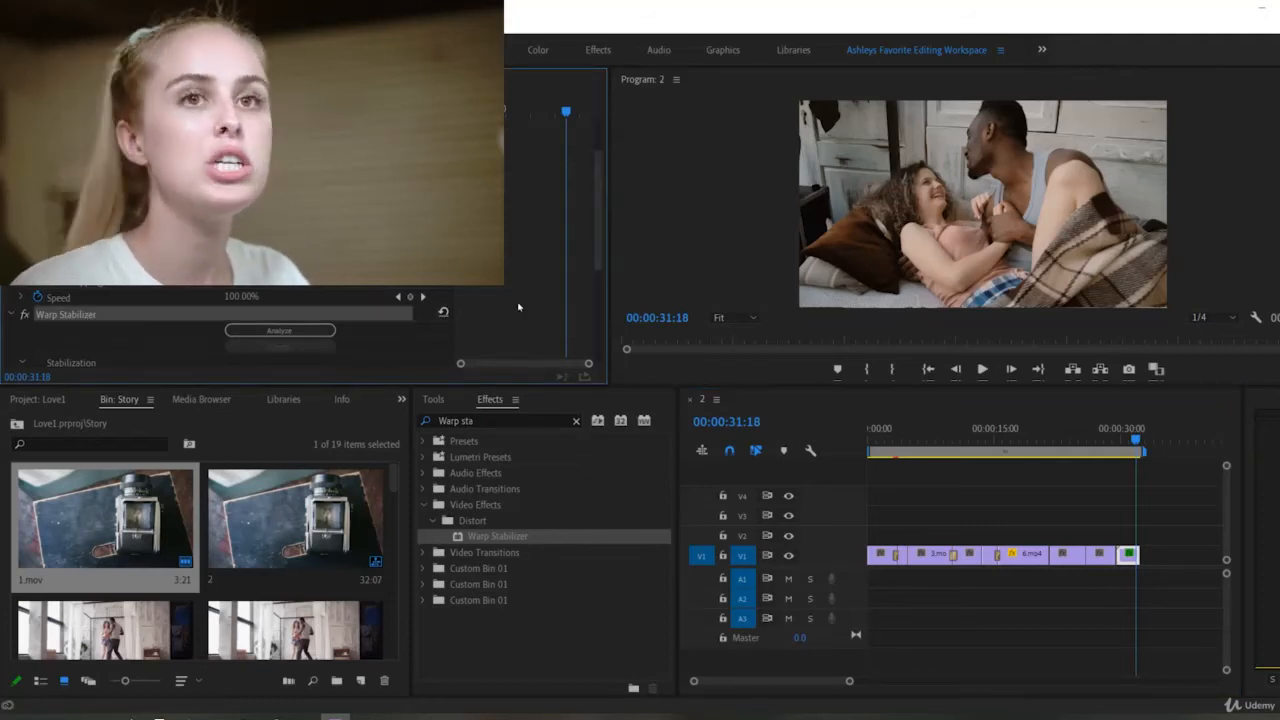
pyautogui.scroll(-1, 511, 306)
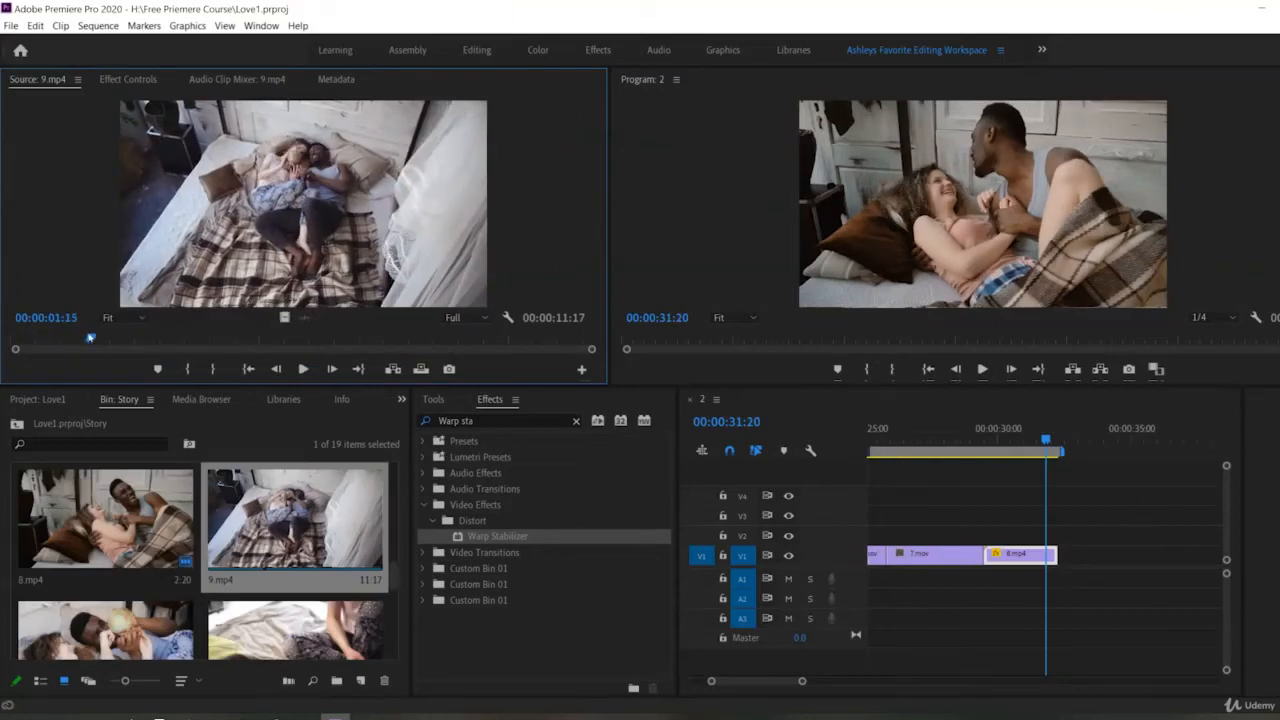
pyautogui.moveTo(119, 339); pyautogui.dragTo(170, 340)
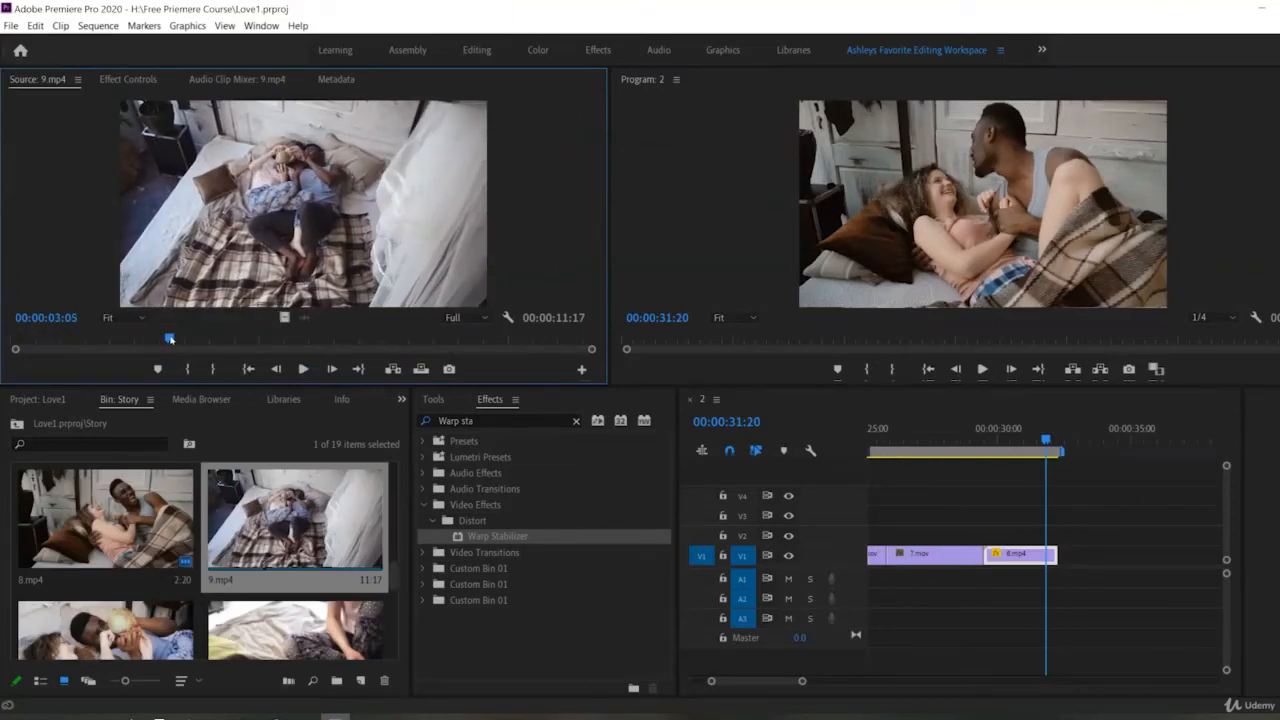
pyautogui.press('i')
pyautogui.press('space')
# Step: Mark the In point of 9.mp4 at 00:00:00:00 and its Out point at 00:00:03:07
pyautogui.click(13, 340)
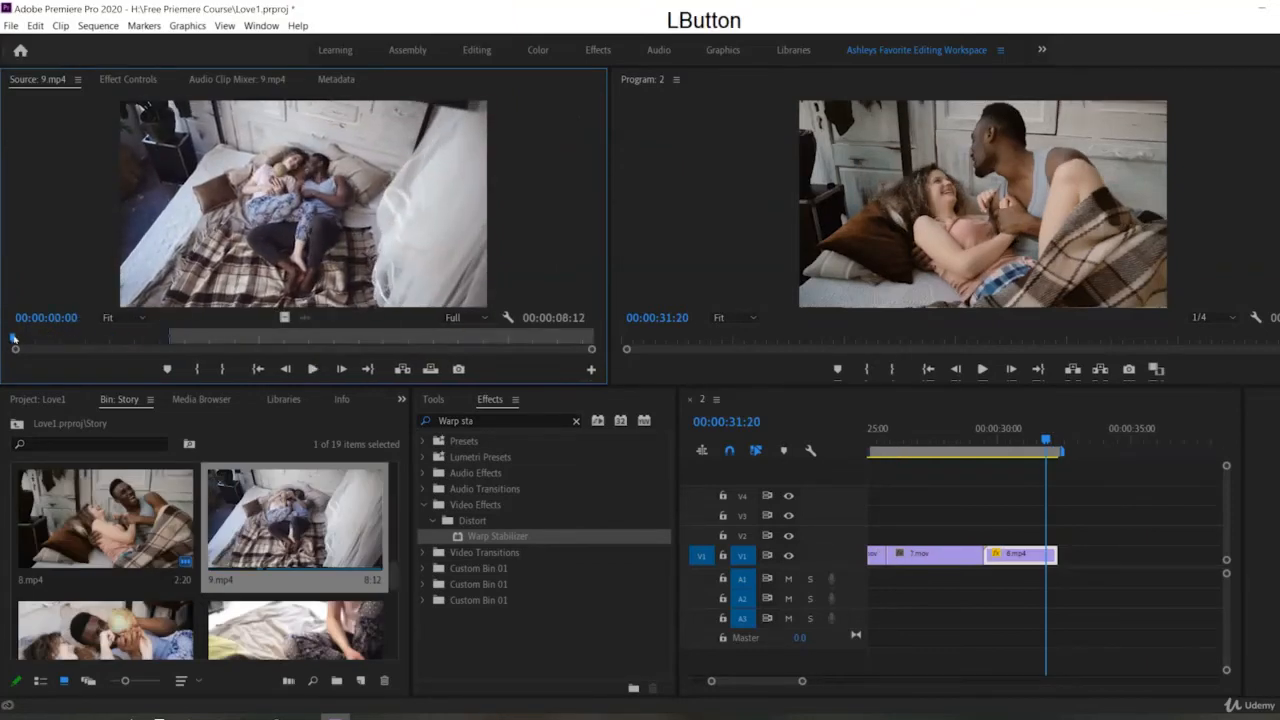
pyautogui.press('i')
pyautogui.press('space')
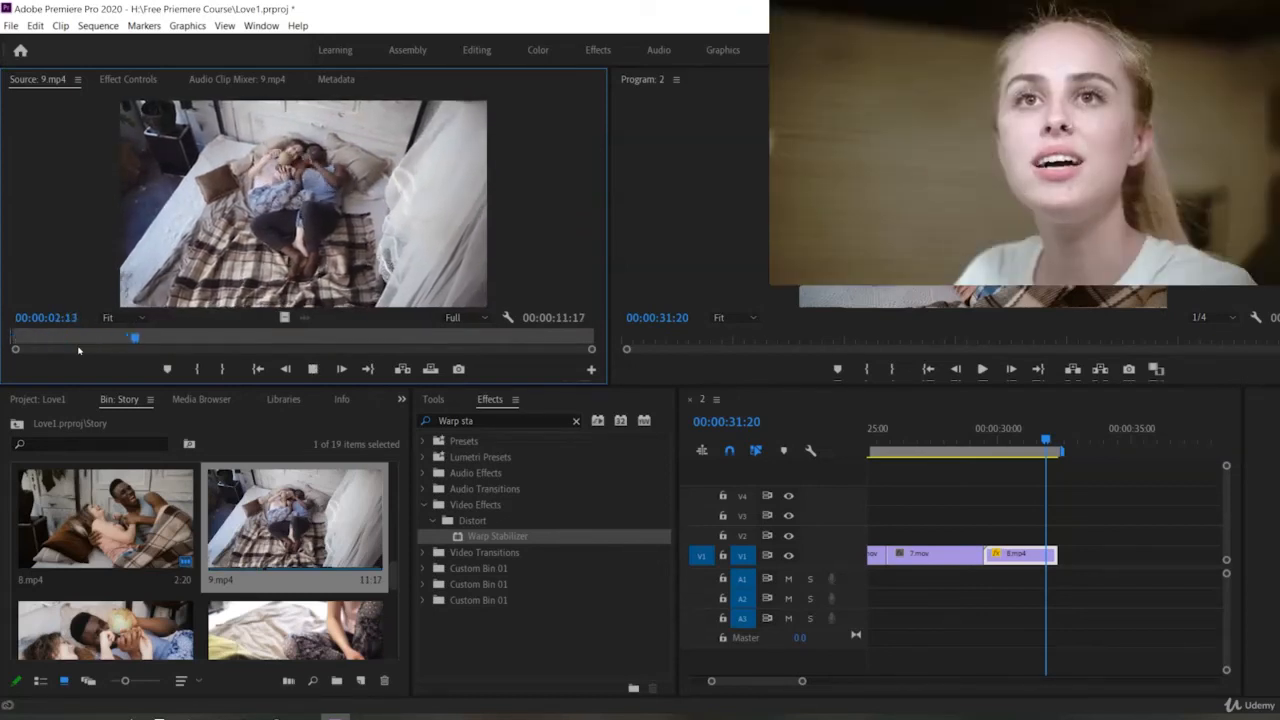
pyautogui.press('space')
pyautogui.press('o')
# Step: Add the trimmed 9.mp4 to V1 directly after 8.mp4 and play across the cut
pyautogui.click(577, 356)
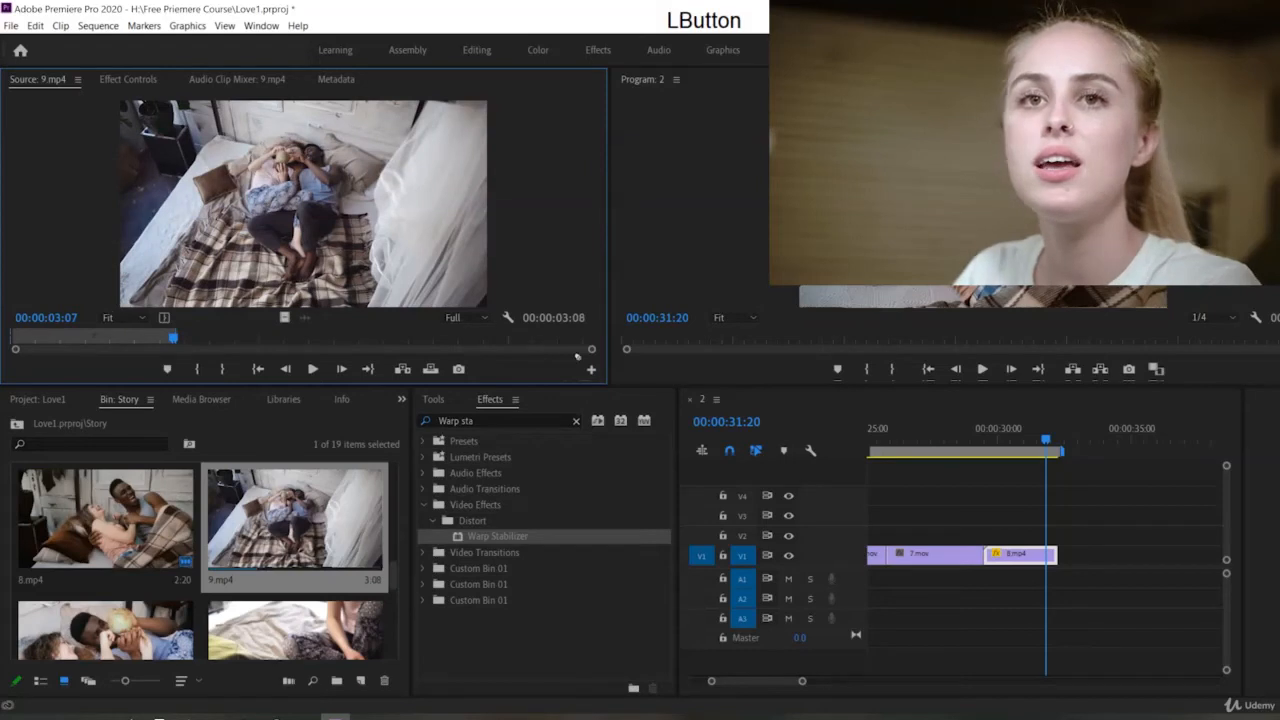
pyautogui.moveTo(577, 356); pyautogui.dragTo(1066, 556)
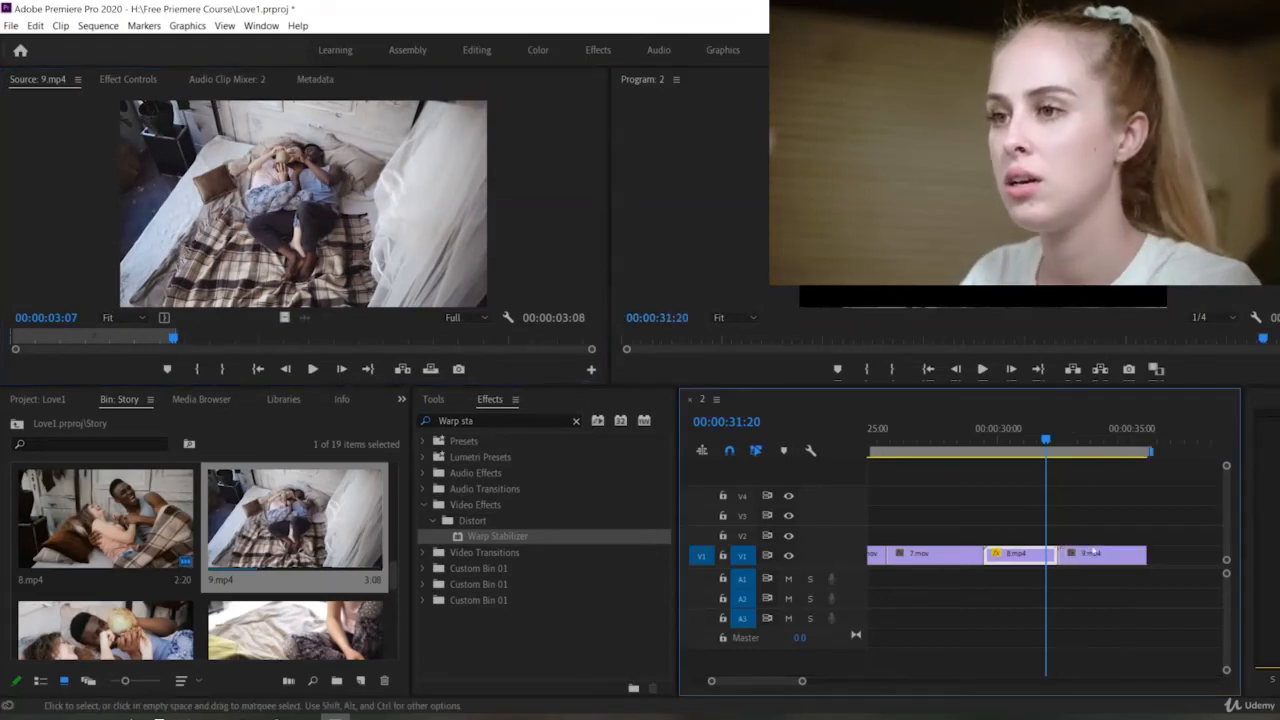
pyautogui.press('space')
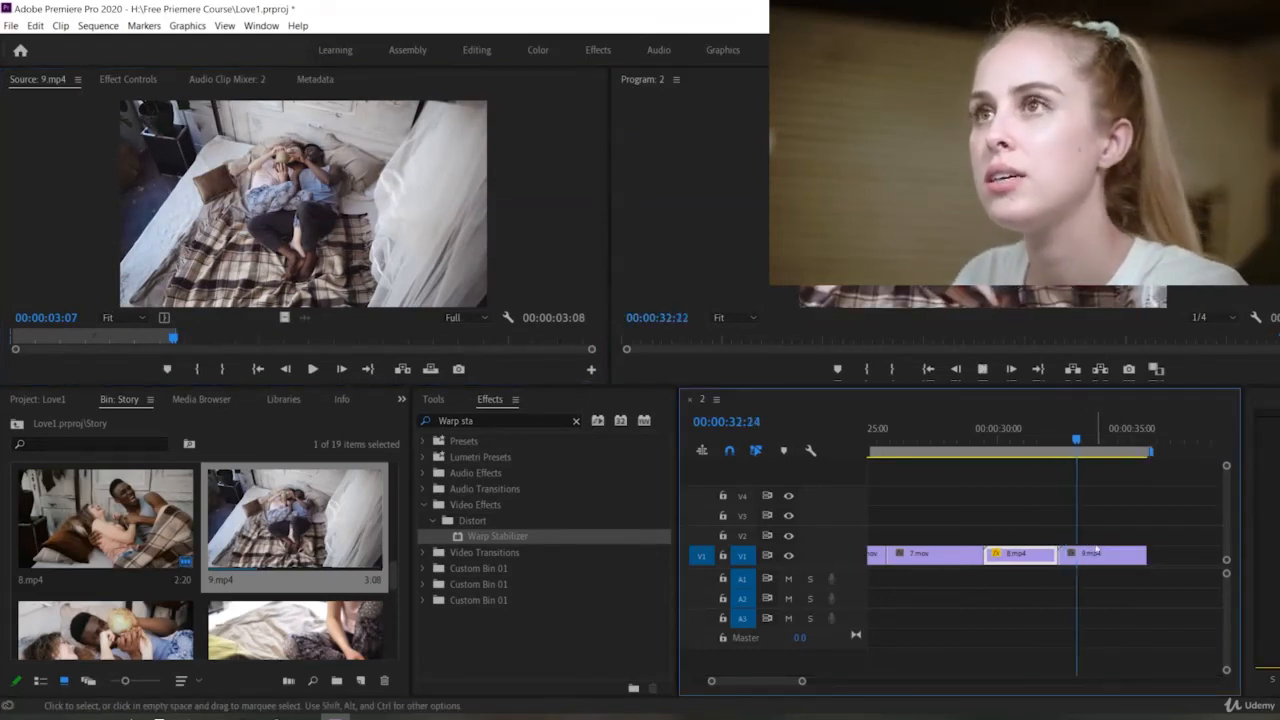
pyautogui.press('space')
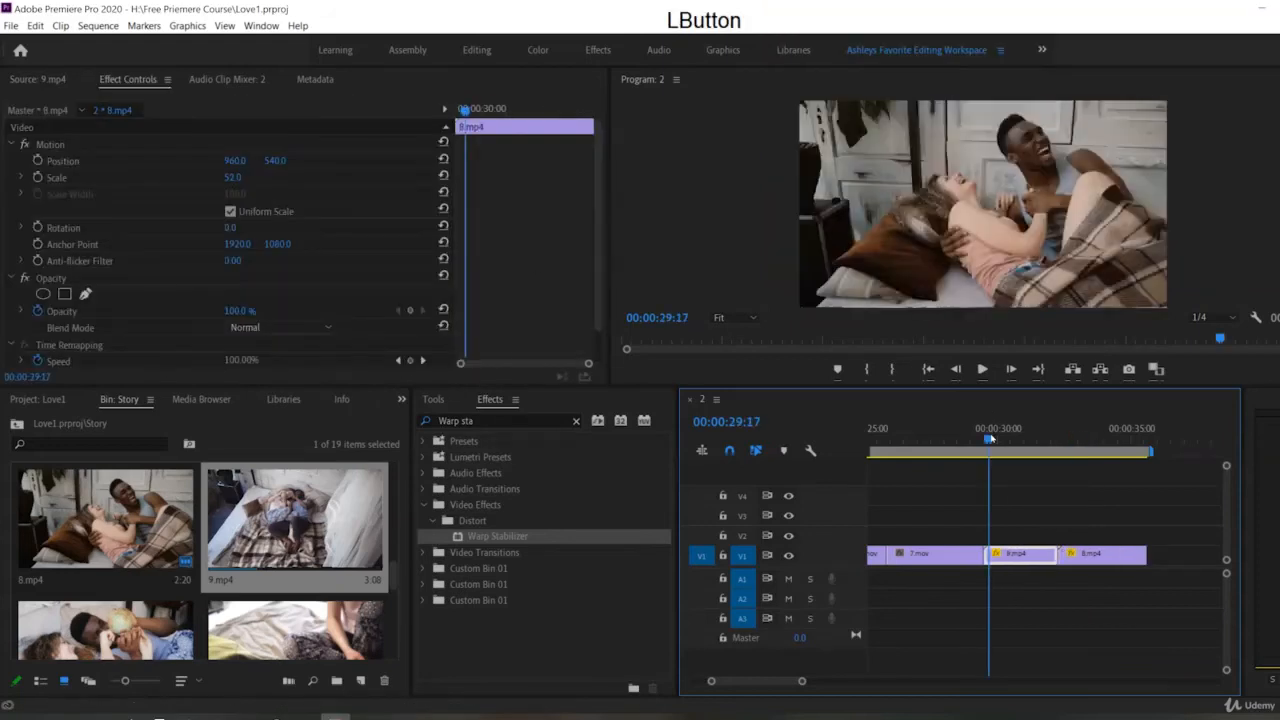
# Step: Save the project and play the sequence from 00:00:29:17 through 8.mp4 and 9.mp4
pyautogui.hotkey('ctrl', 's')
pyautogui.press('space')
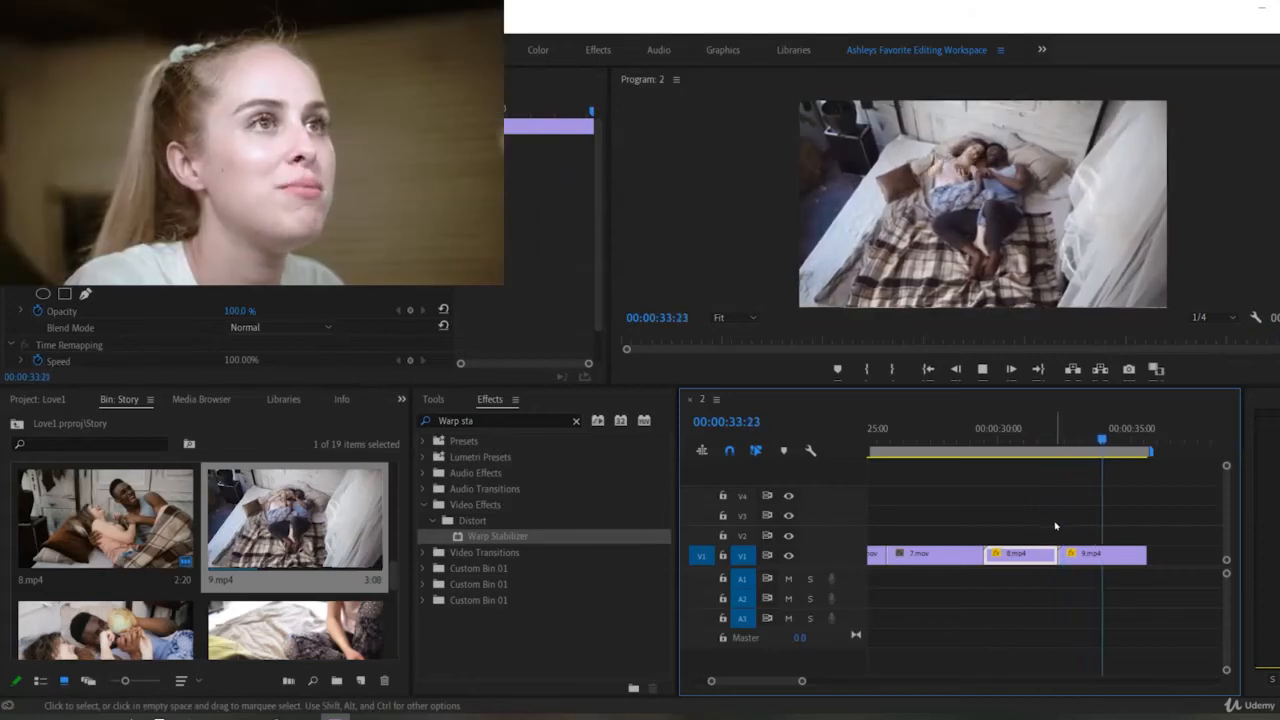
pyautogui.press('space')
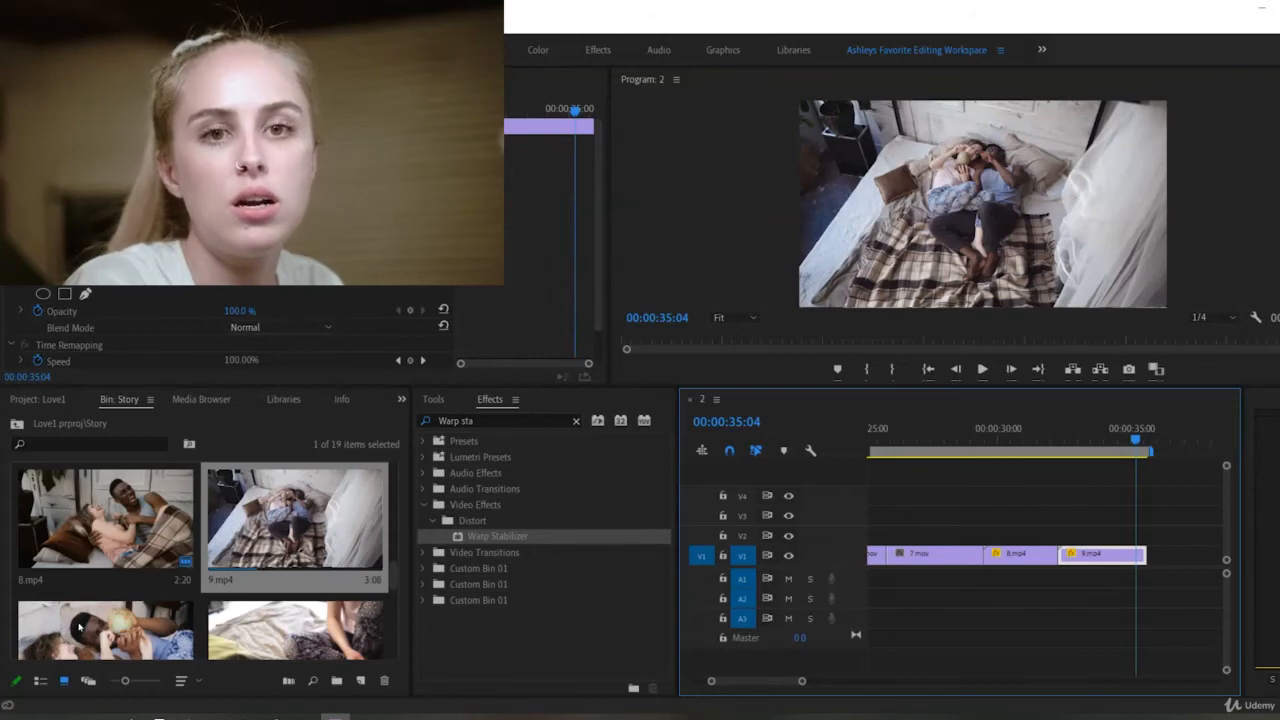
# Step: Open 10.mov from the Story bin in the source viewer
pyautogui.scroll(-2, 111, 588)
pyautogui.doubleClick(85, 540)
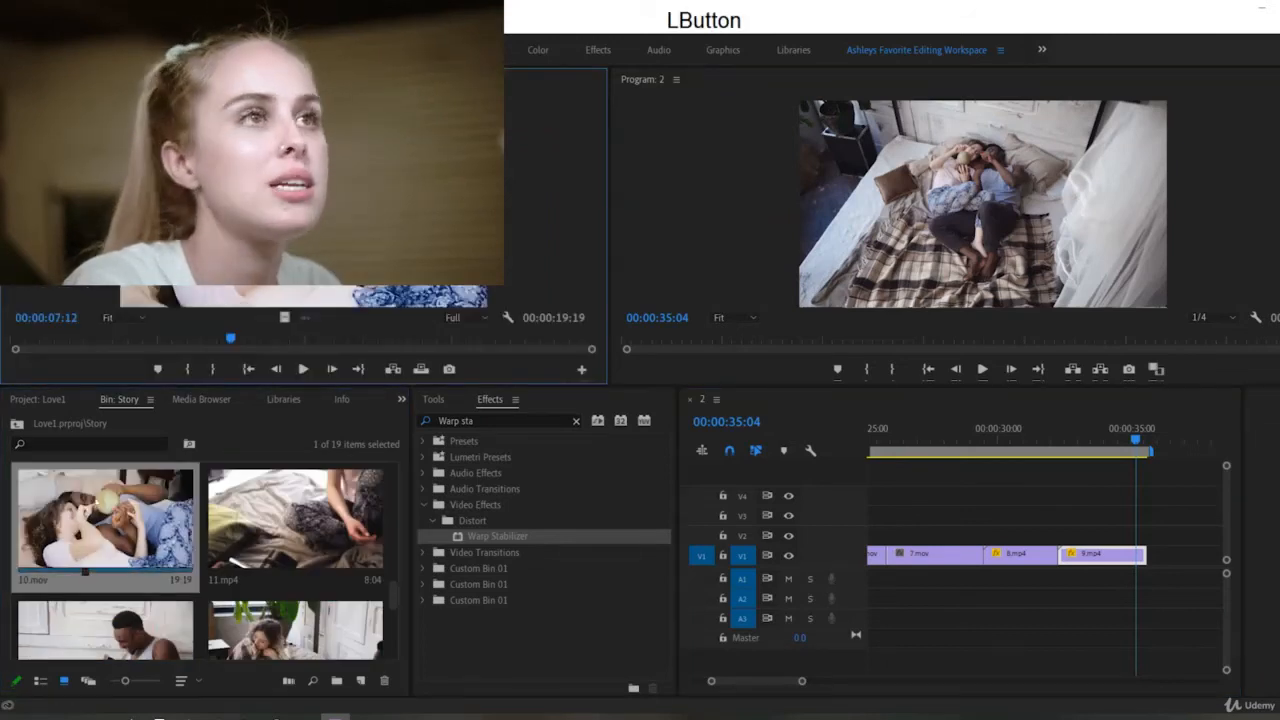
pyautogui.doubleClick(77, 497)
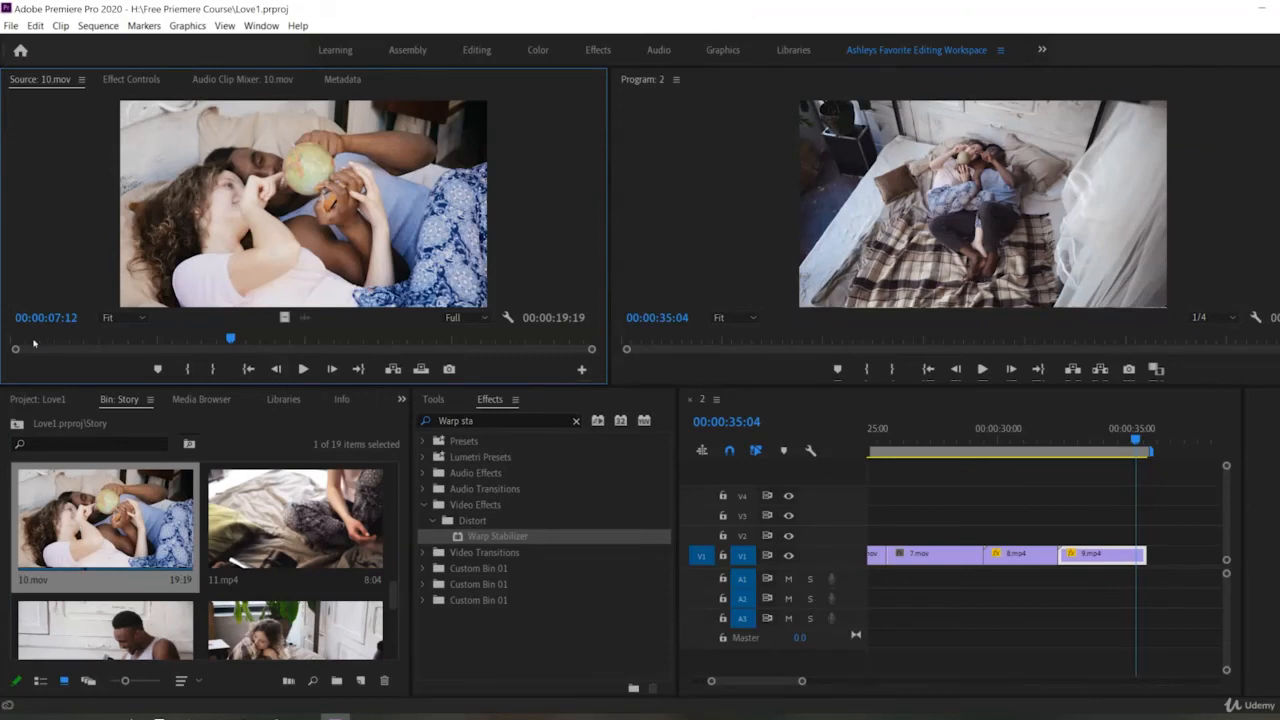
pyautogui.moveTo(33, 343); pyautogui.dragTo(78, 339)
pyautogui.press('i')
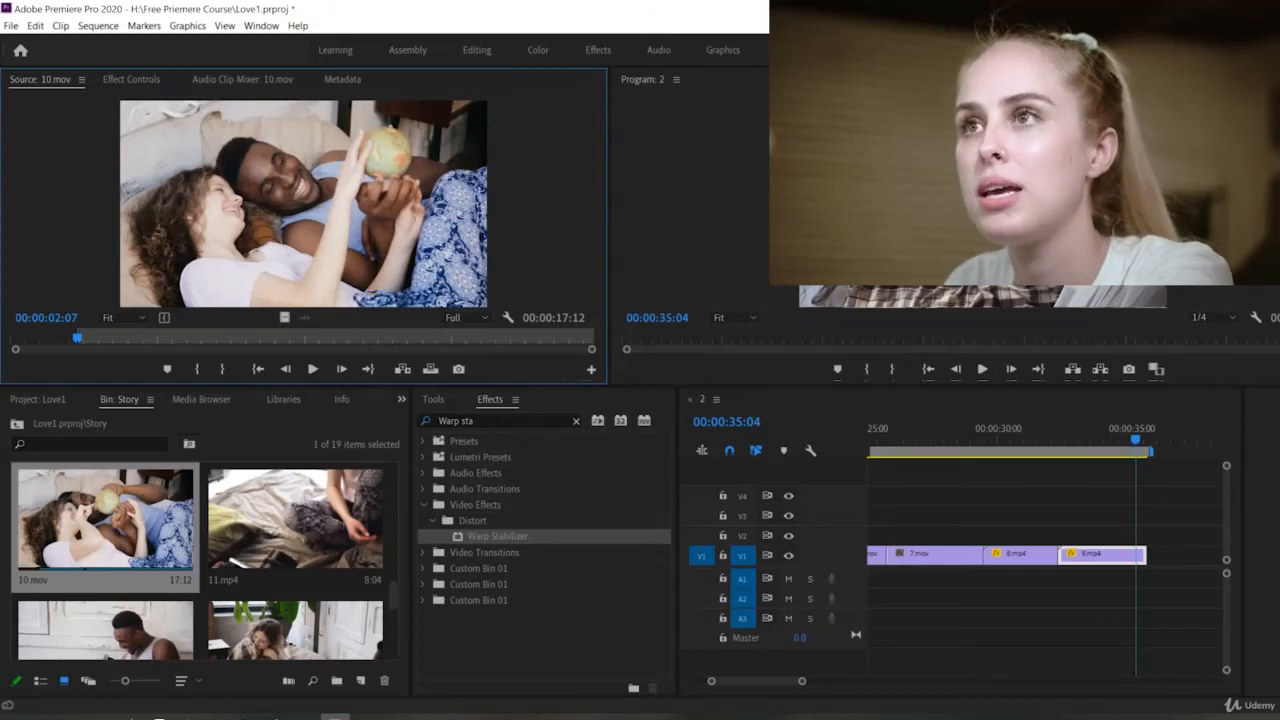
pyautogui.press('o')
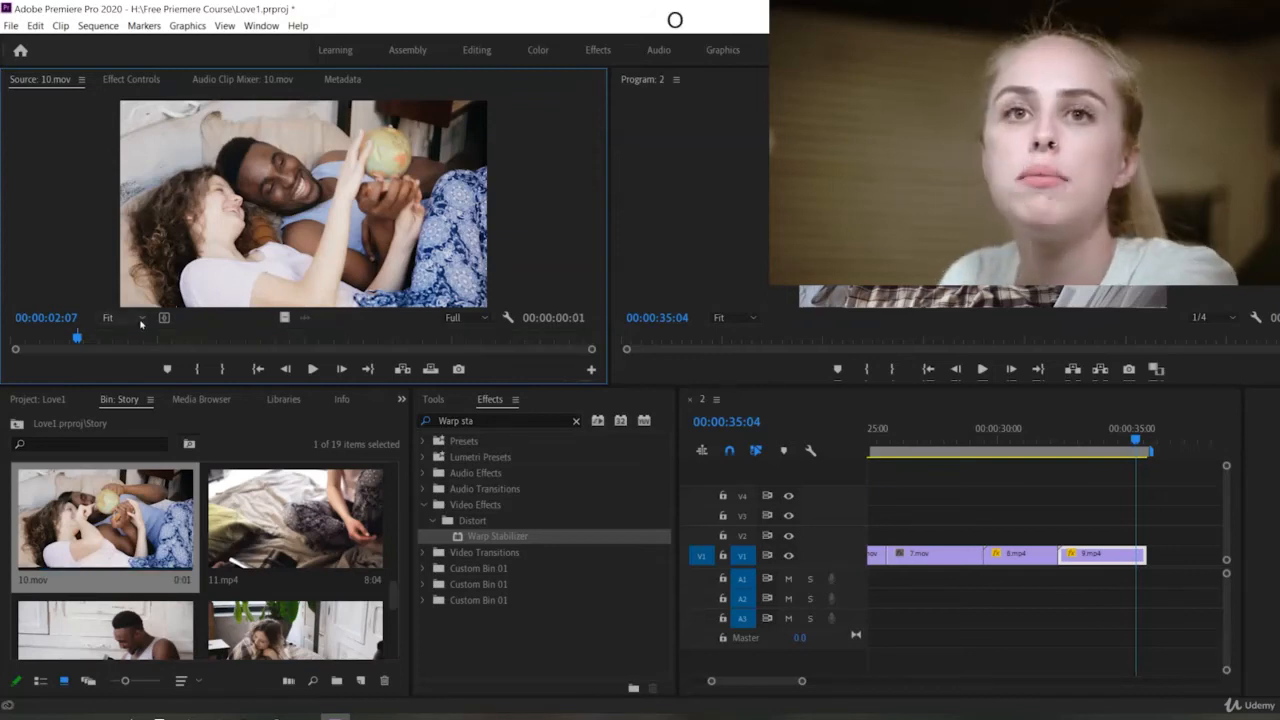
# Step: Play through 10.mov and mark its In point at 00:00:05:03 and its Out point at 00:00:09:24
pyautogui.moveTo(77, 338); pyautogui.dragTo(93, 340)
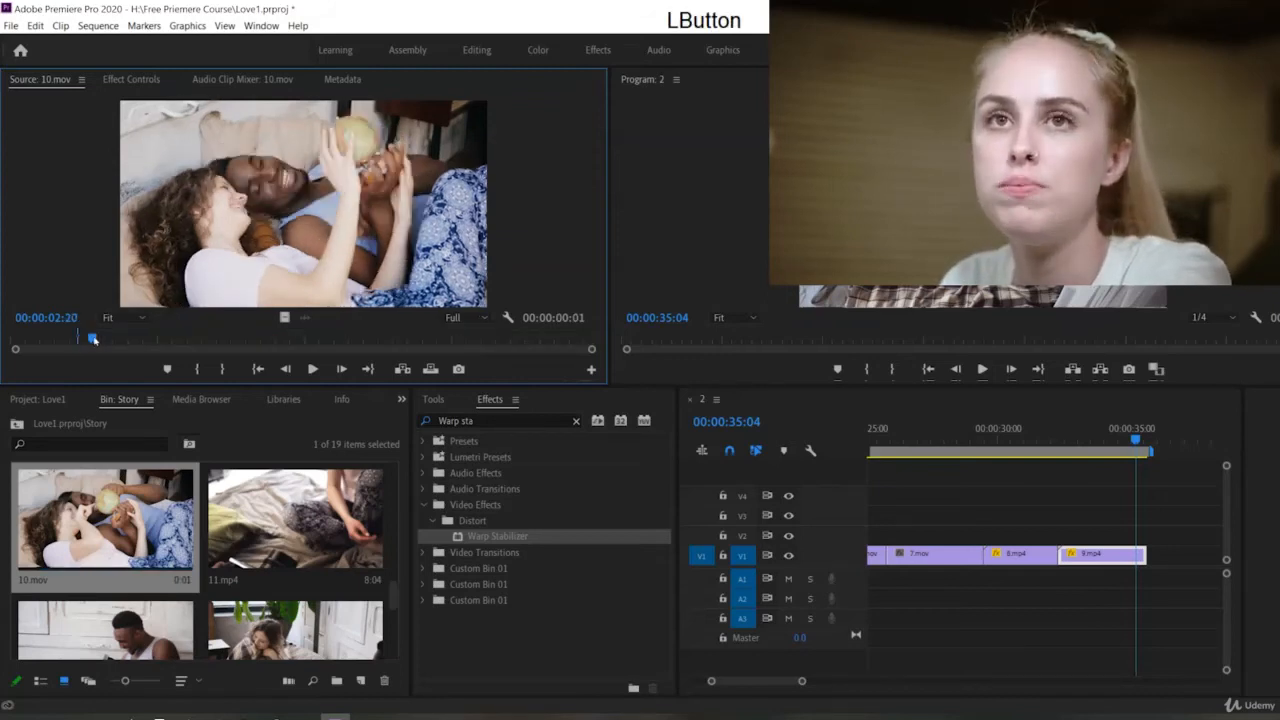
pyautogui.press('space')
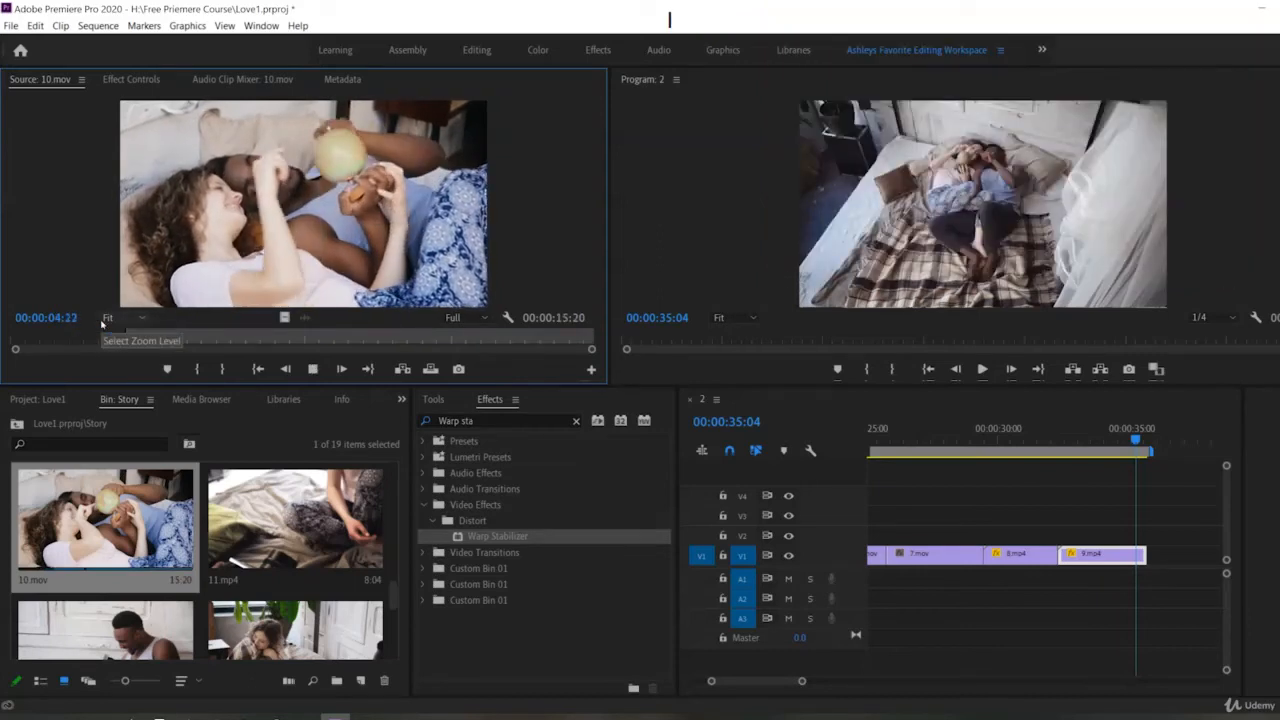
pyautogui.press('space')
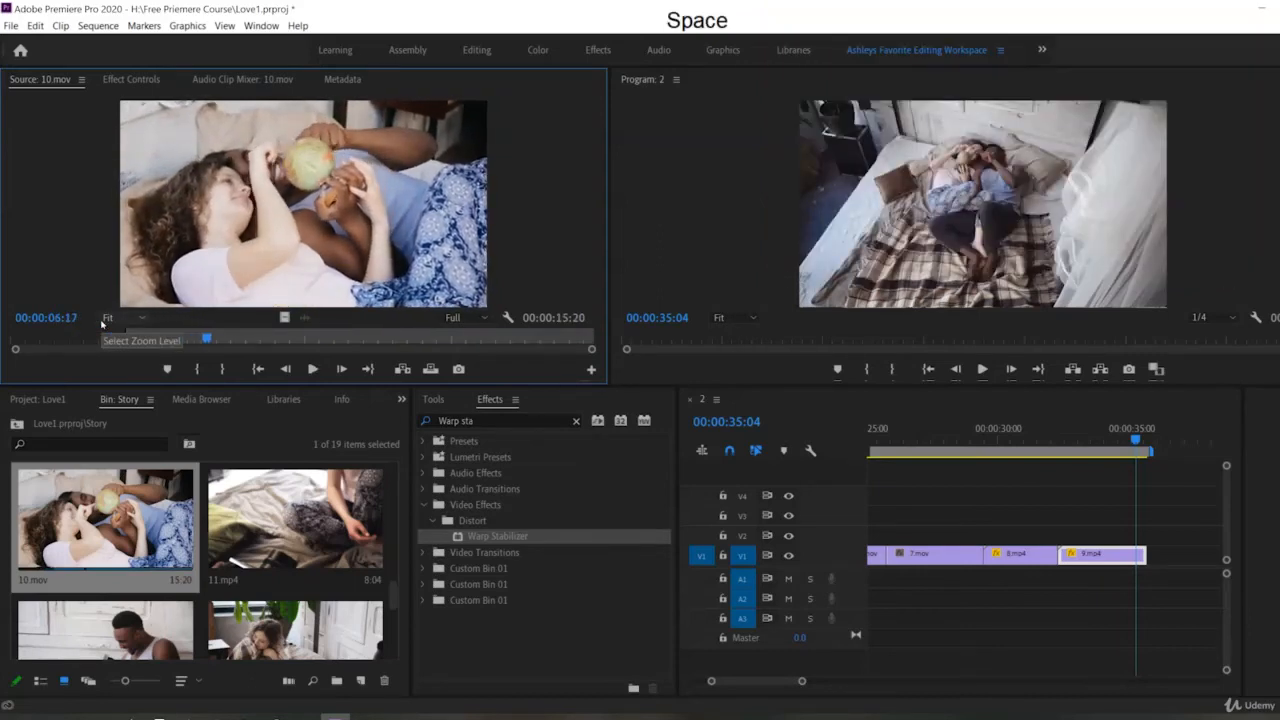
pyautogui.press('space')
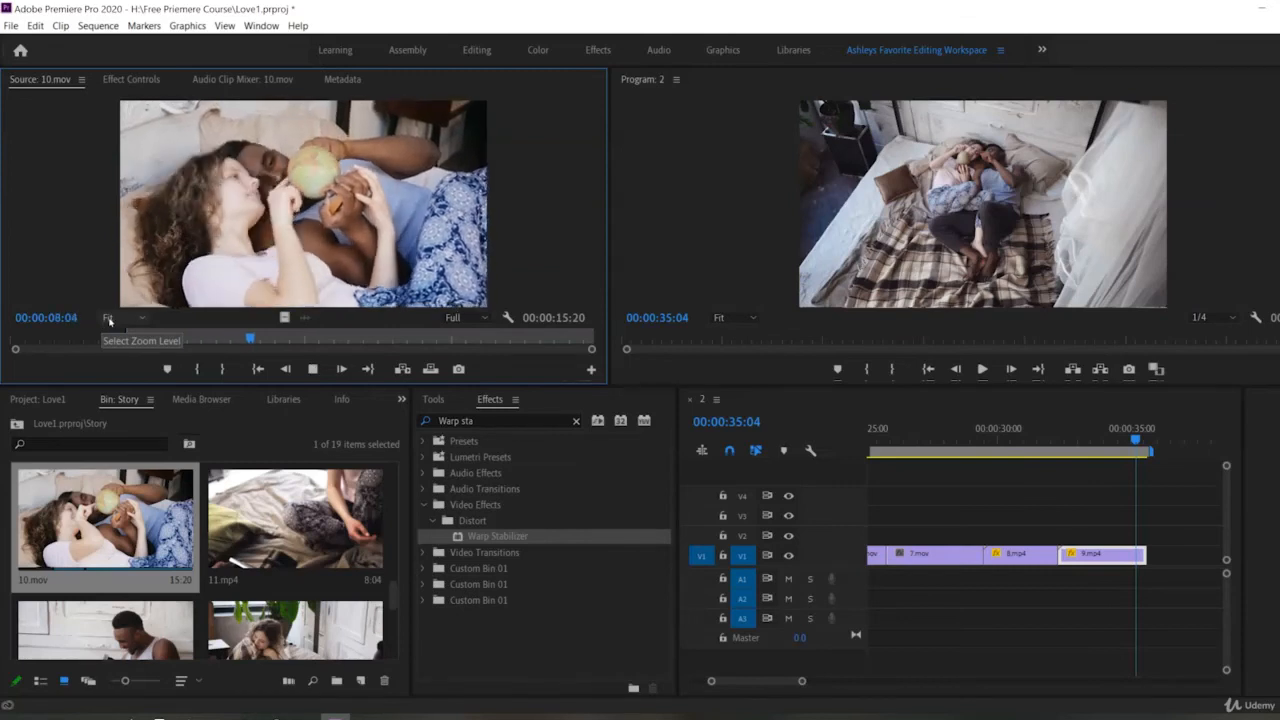
pyautogui.press('space')
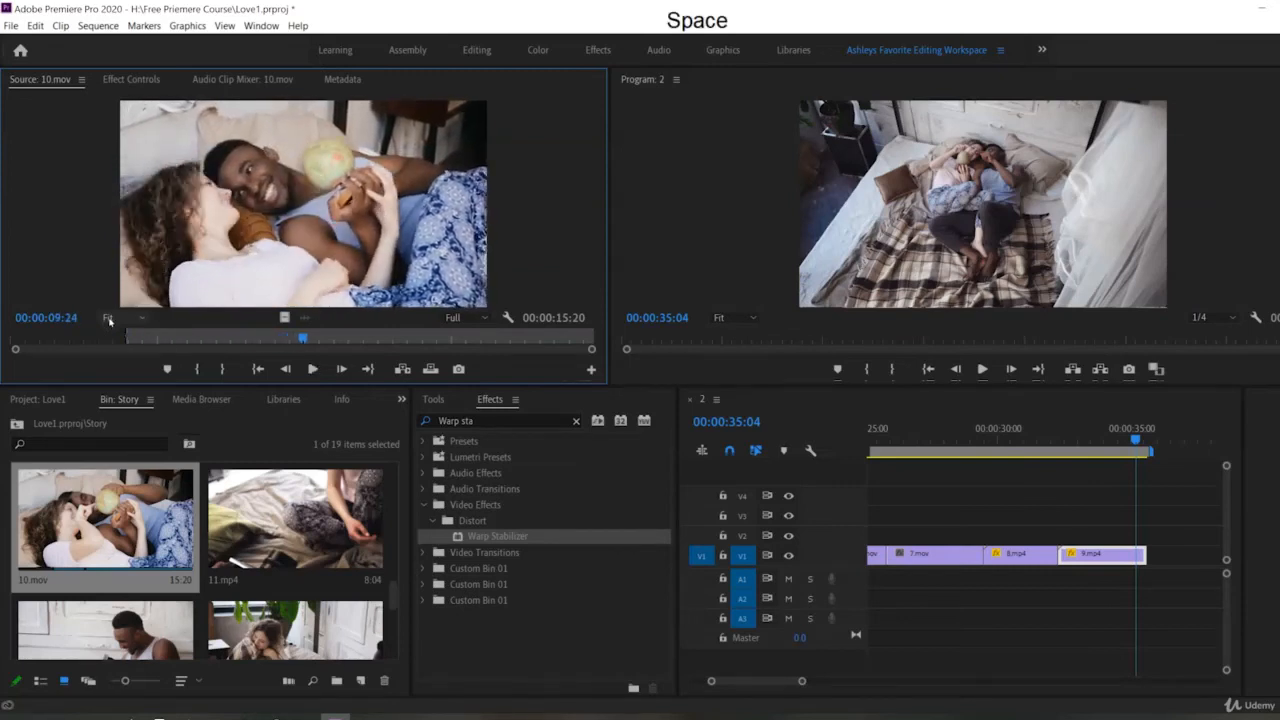
pyautogui.press('o')
pyautogui.moveTo(139, 336); pyautogui.dragTo(162, 338)
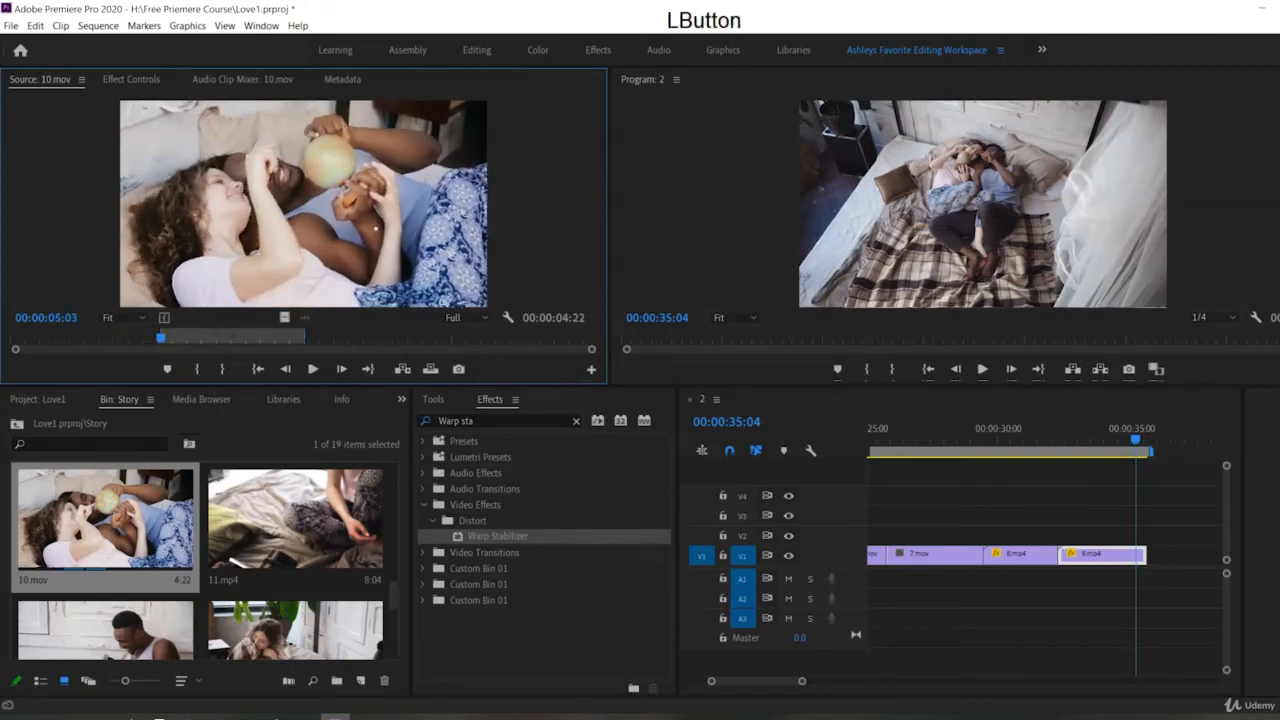
# Step: Add the trimmed 10.mov to V1 directly after 9.mp4 and play the sequence around that cut
pyautogui.moveTo(375, 228); pyautogui.dragTo(1148, 554)
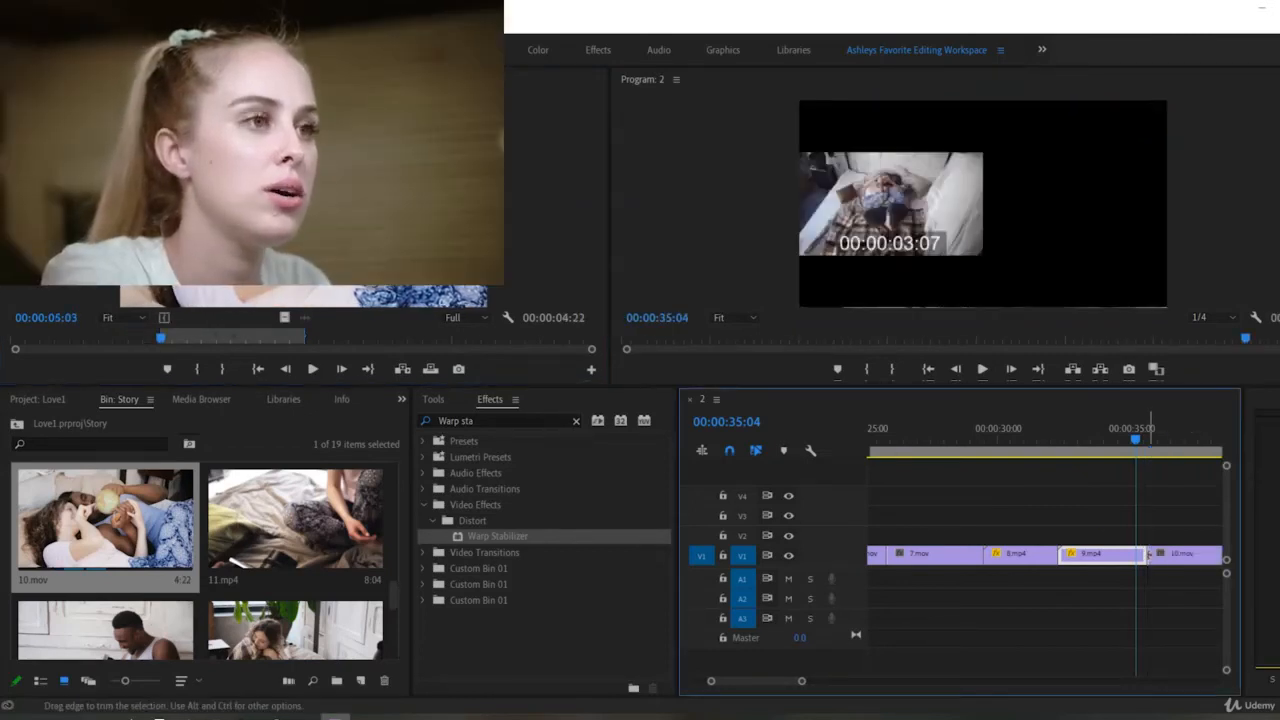
pyautogui.scroll(-1, 1077, 535)
pyautogui.click(982, 456)
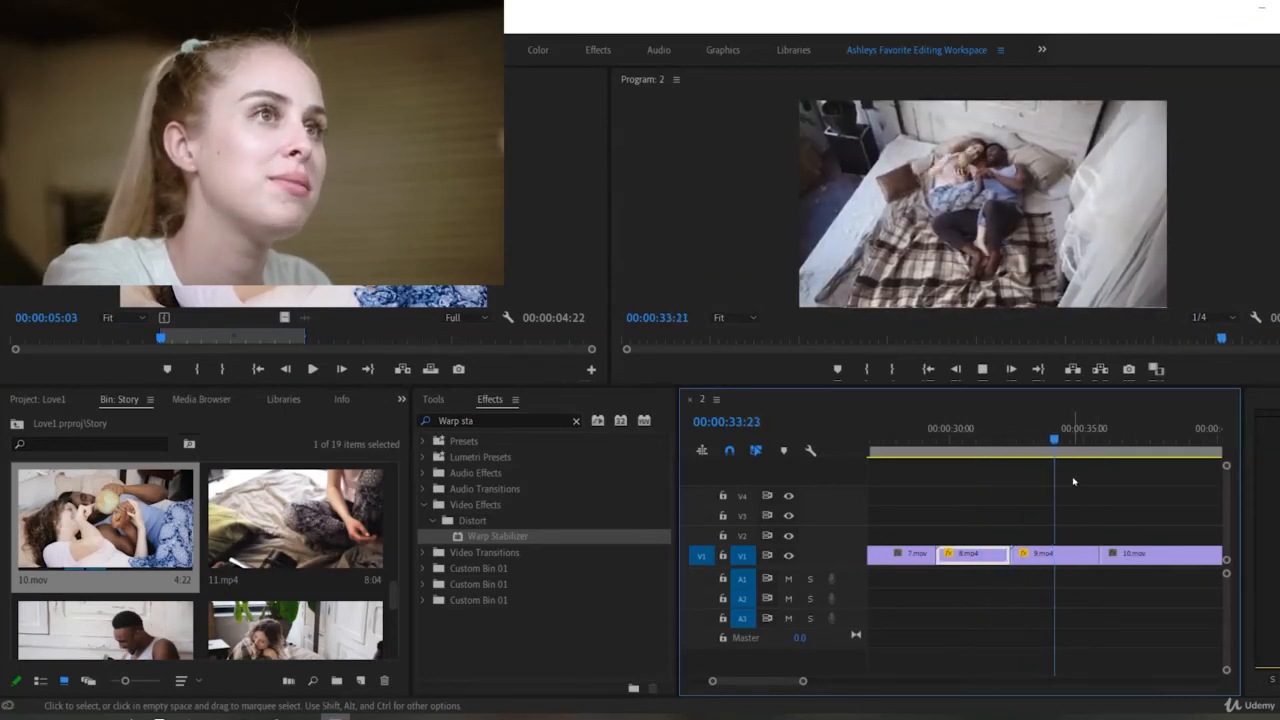
pyautogui.press('space')
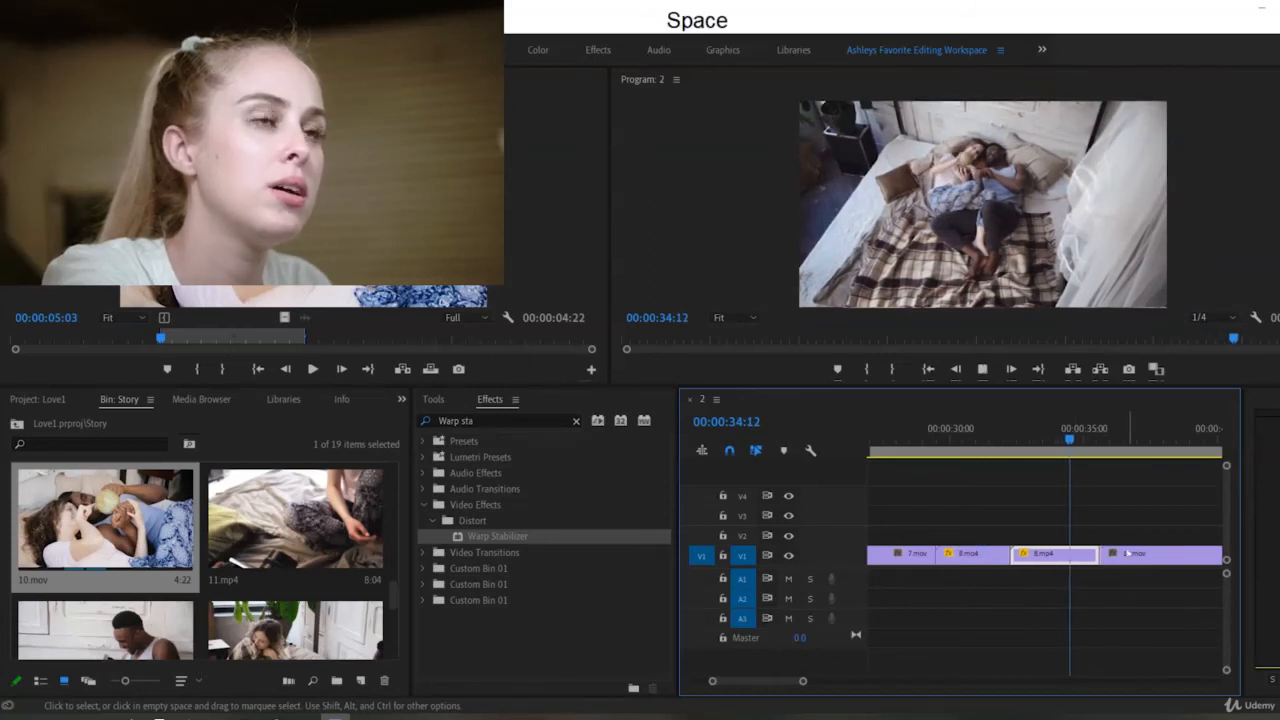
# Step: Shift 10.mov slightly earlier on V1 to start at 00:00:35:11, play it to its end and save the project
pyautogui.moveTo(1127, 553); pyautogui.dragTo(1121, 553)
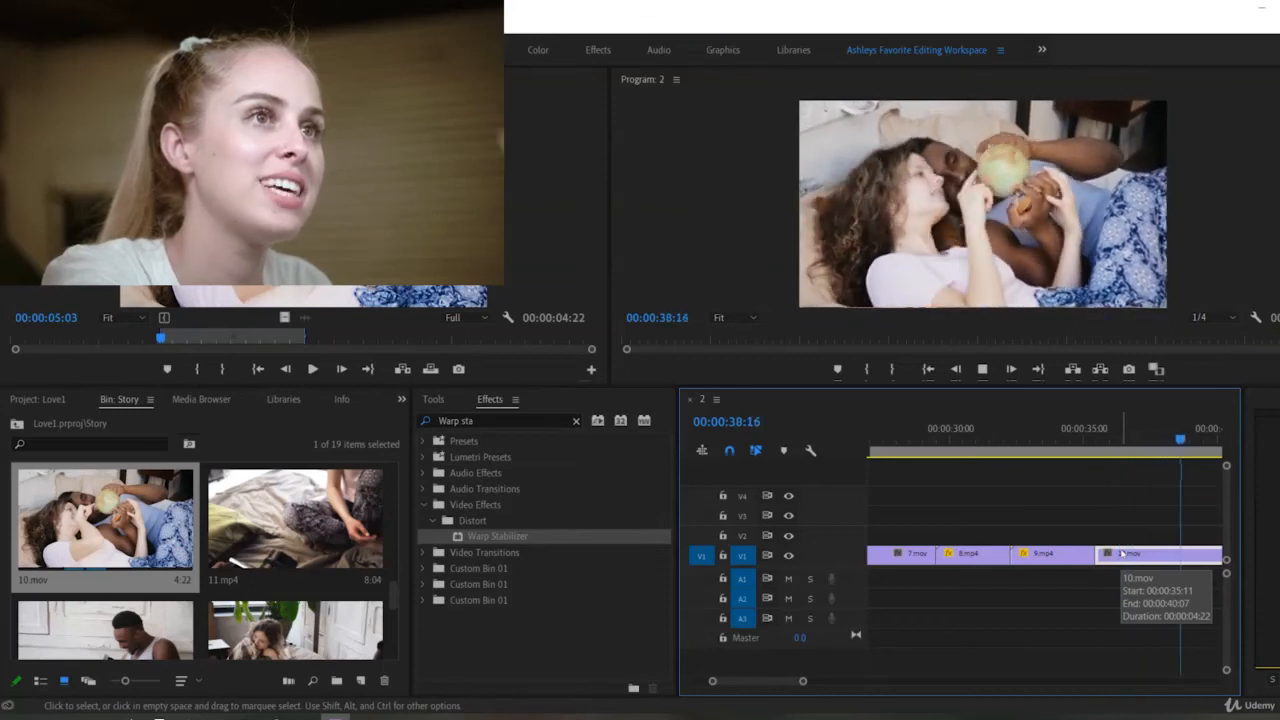
pyautogui.press('space')
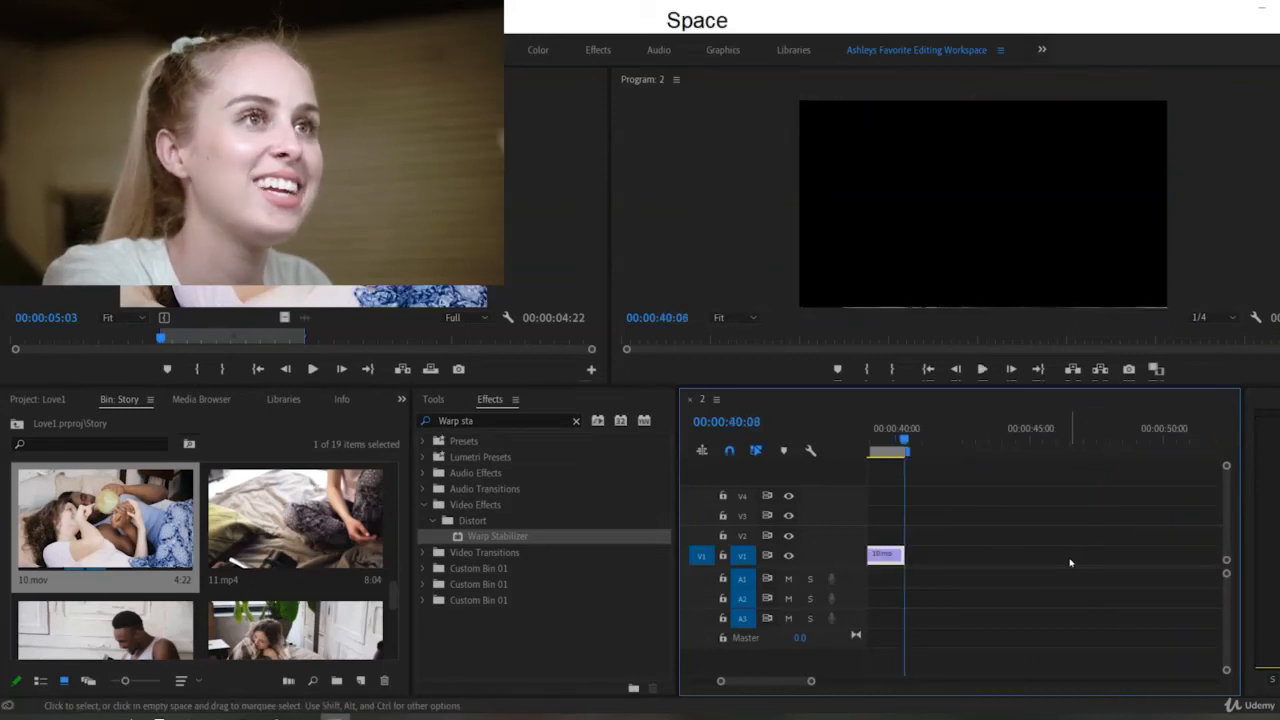
pyautogui.hotkey('ctrl', 's')
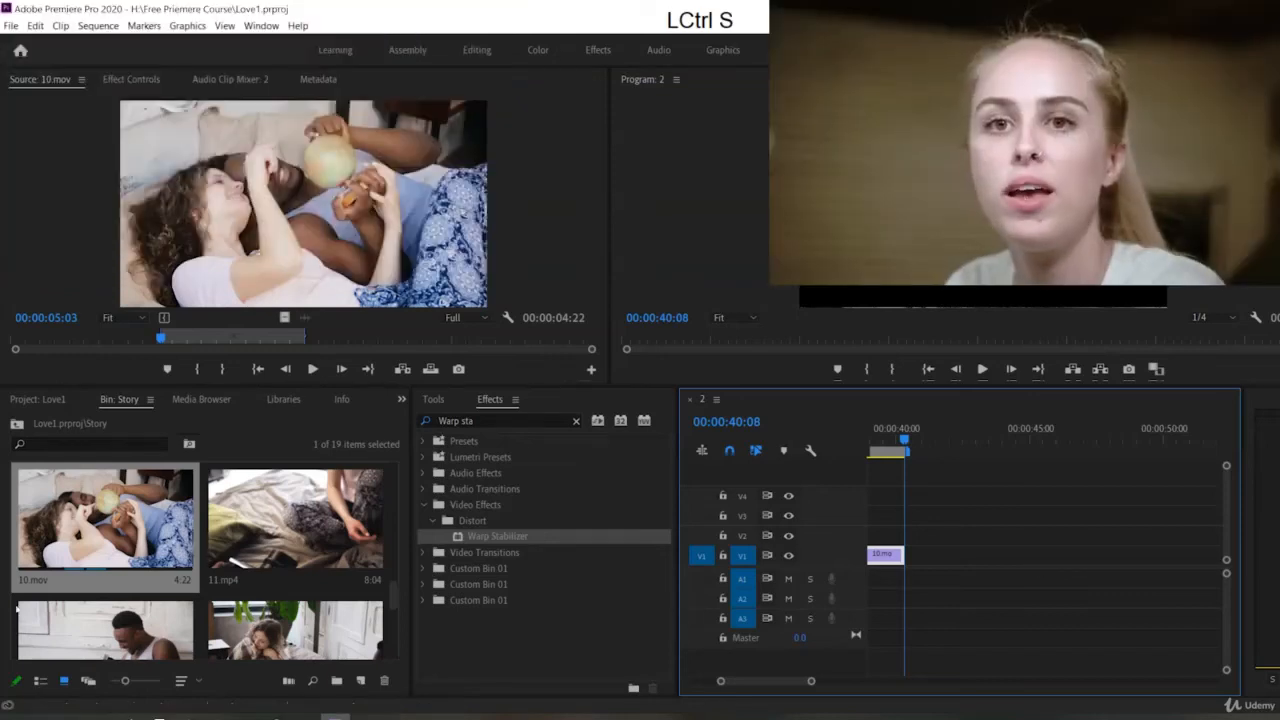
# Step: Open 11.mp4 from the Story bin and mark its In point so that 00:00:05:05 of the clip remains
pyautogui.doubleClick(230, 525)
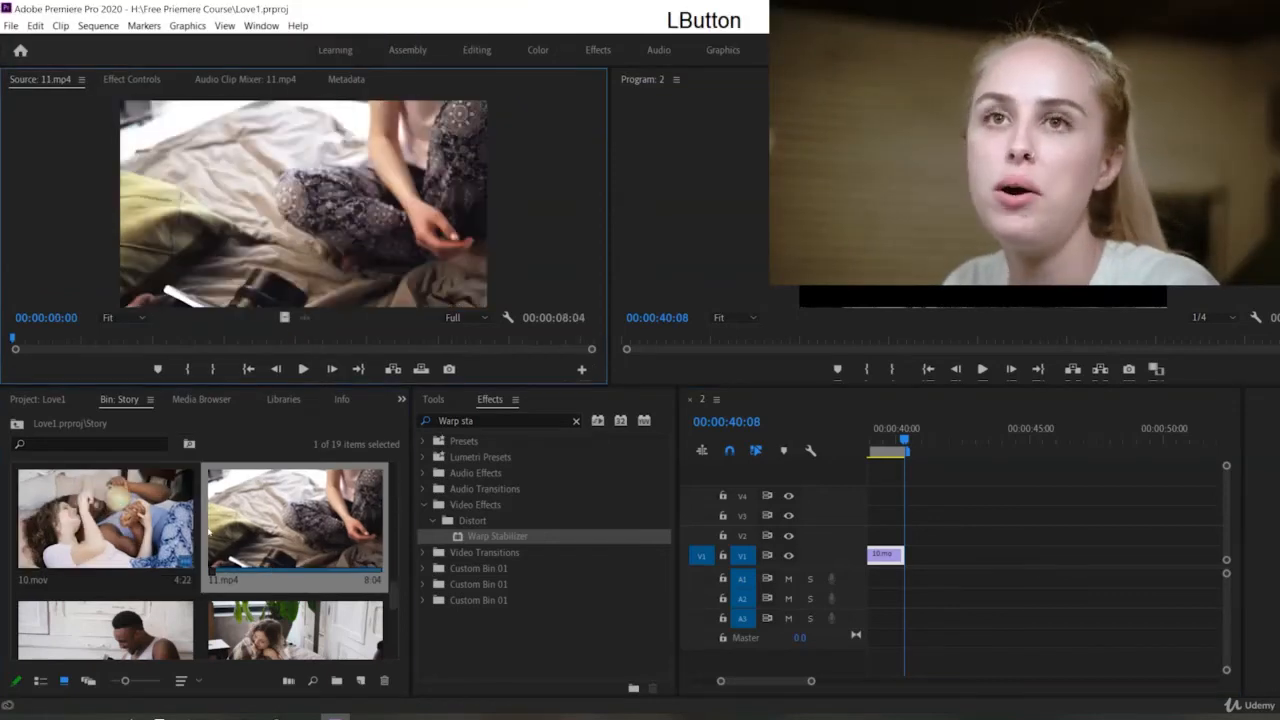
pyautogui.click(80, 337)
pyautogui.press('i')
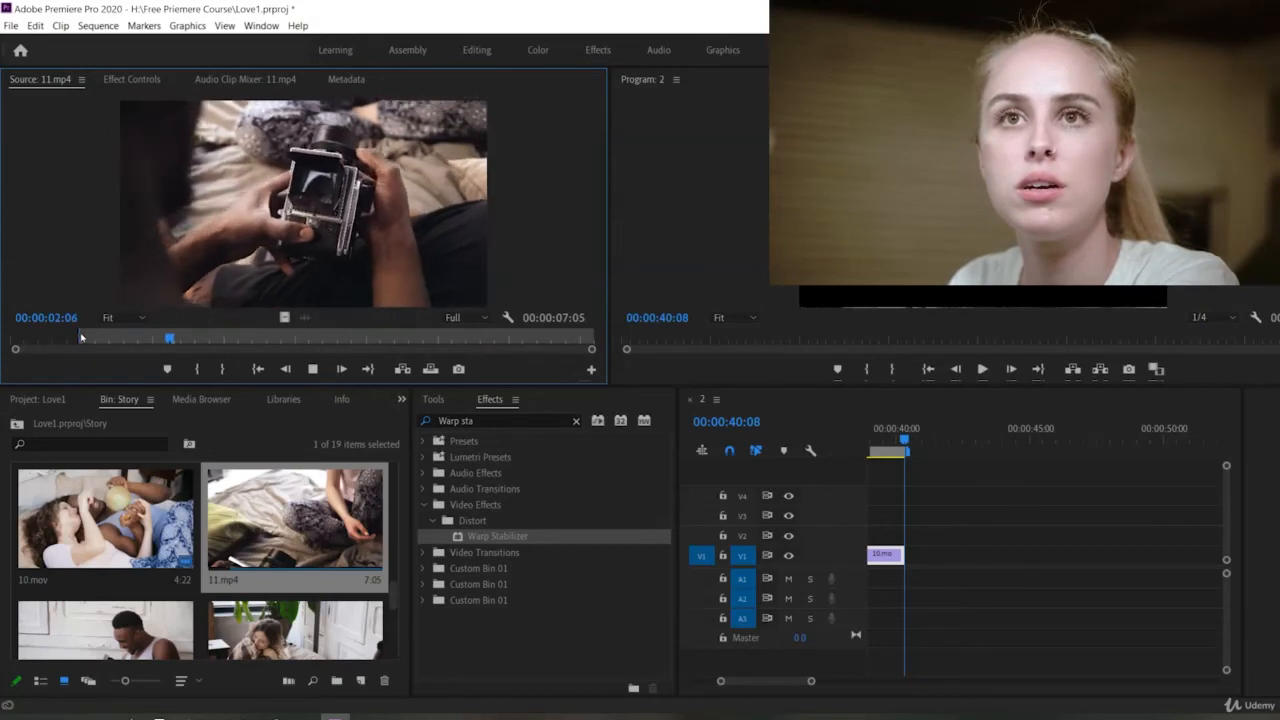
pyautogui.press('i')
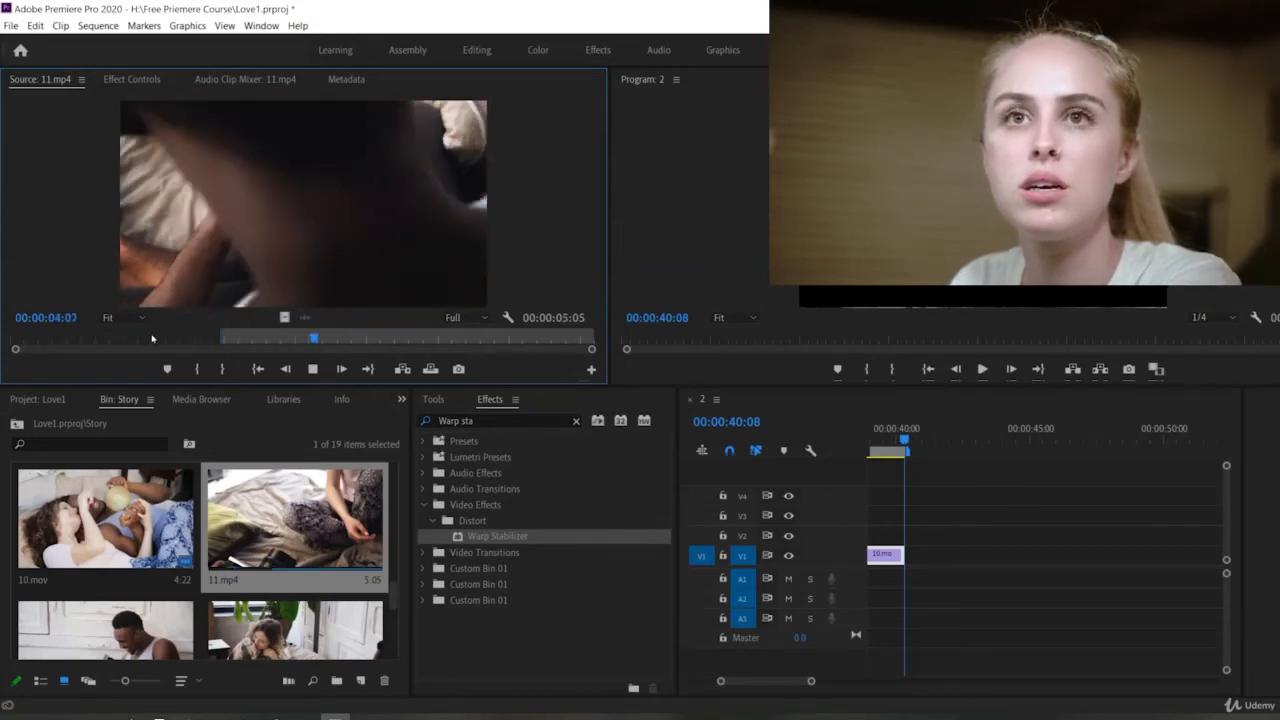
# Step: Mark the Out point of 12.mov at 00:00:05:05, then place it on V1 directly after 11.mp4 and play it
pyautogui.press('space')
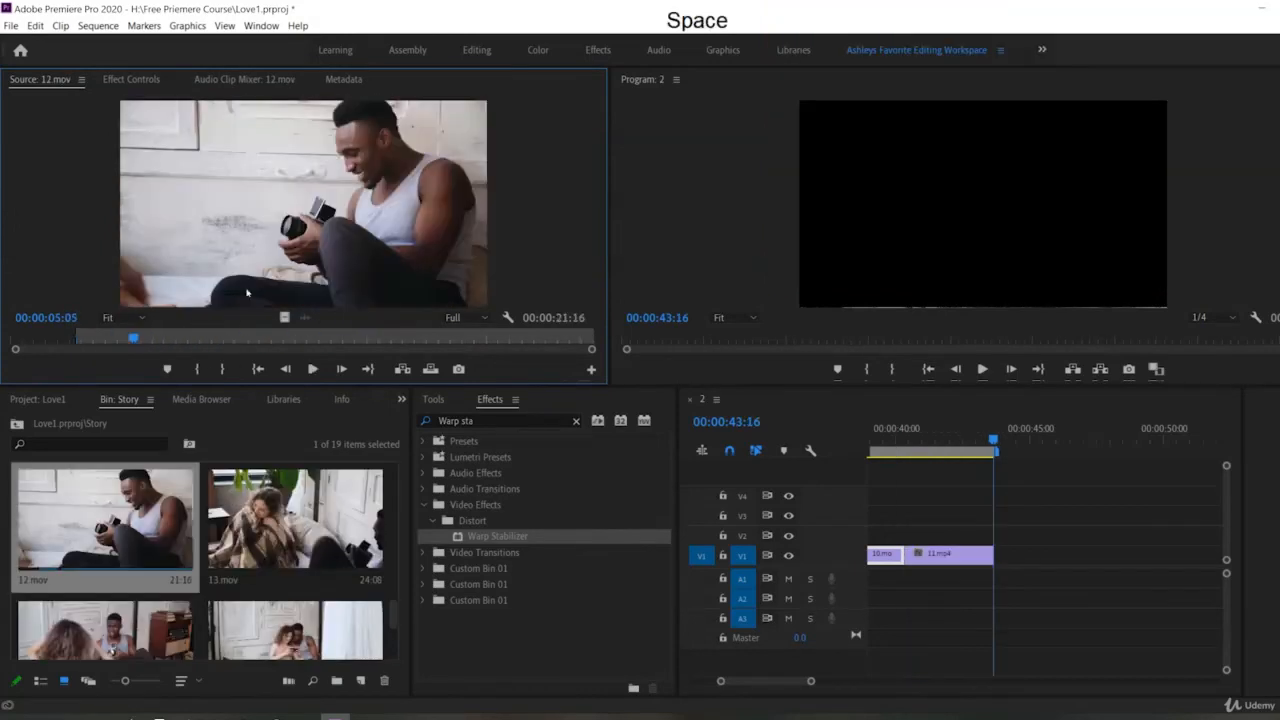
pyautogui.press('o')
pyautogui.moveTo(1190, 516); pyautogui.dragTo(1034, 562)
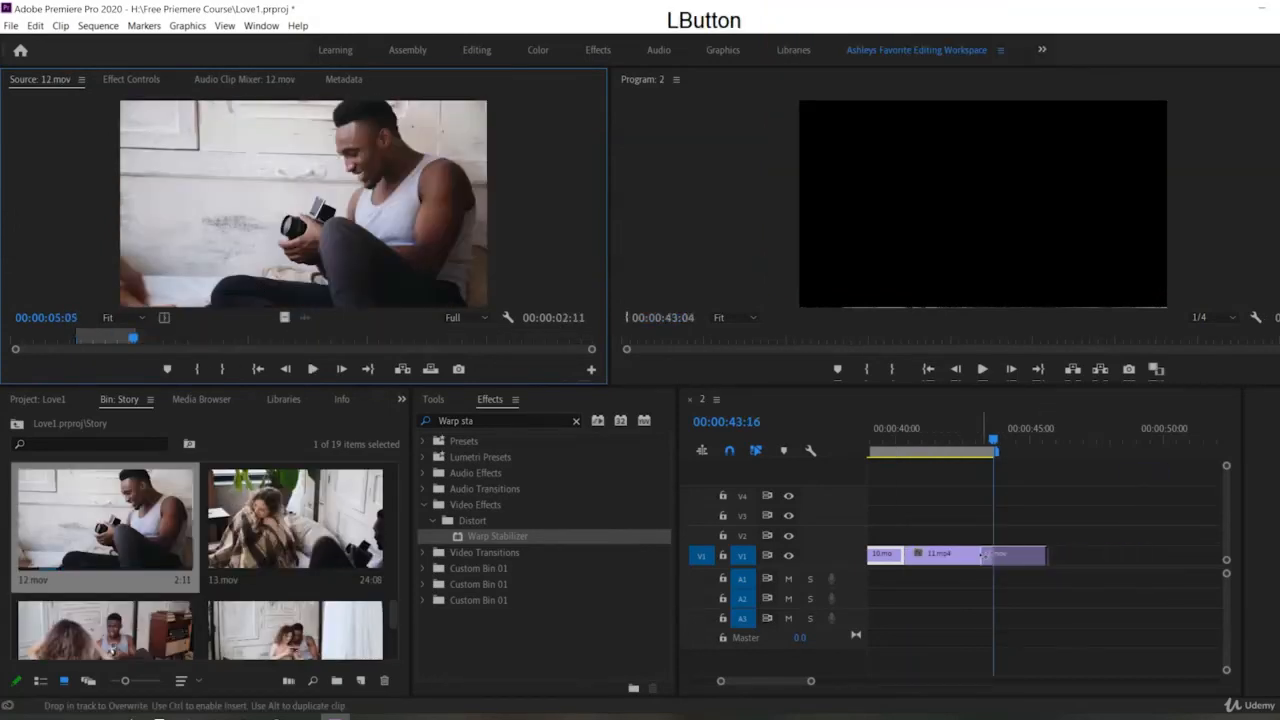
pyautogui.press('space')
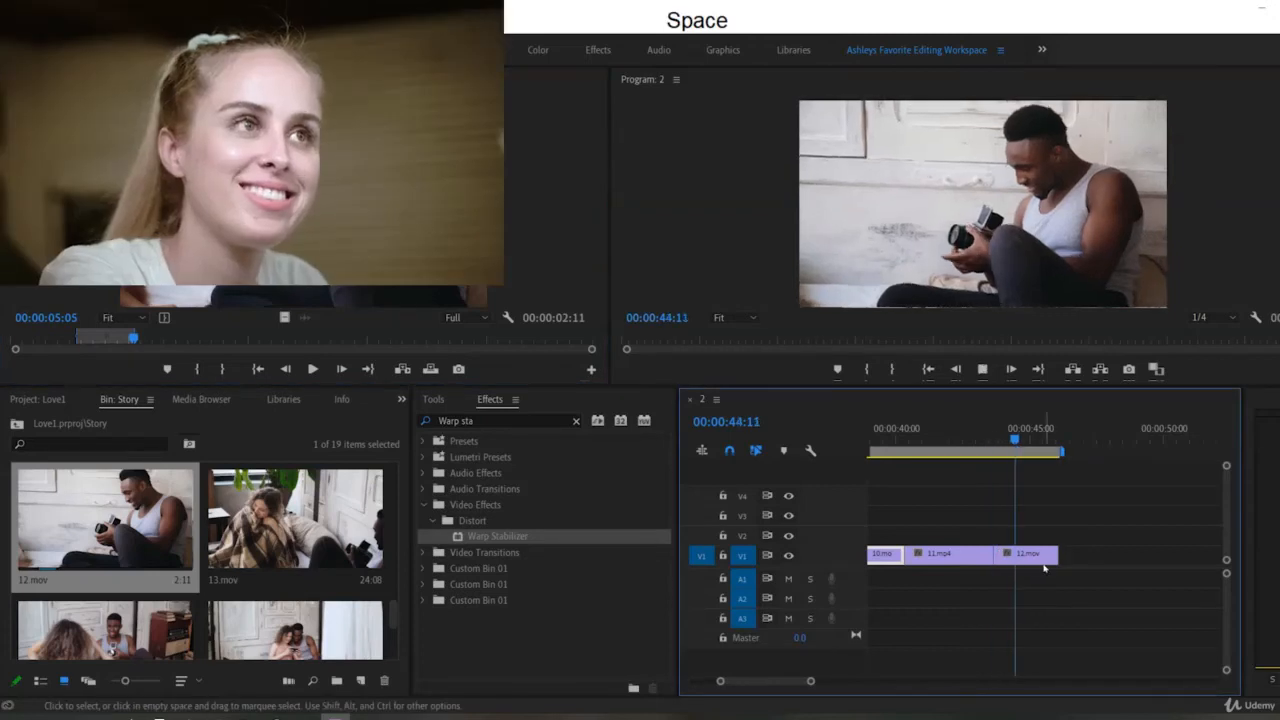
pyautogui.click(1052, 554)
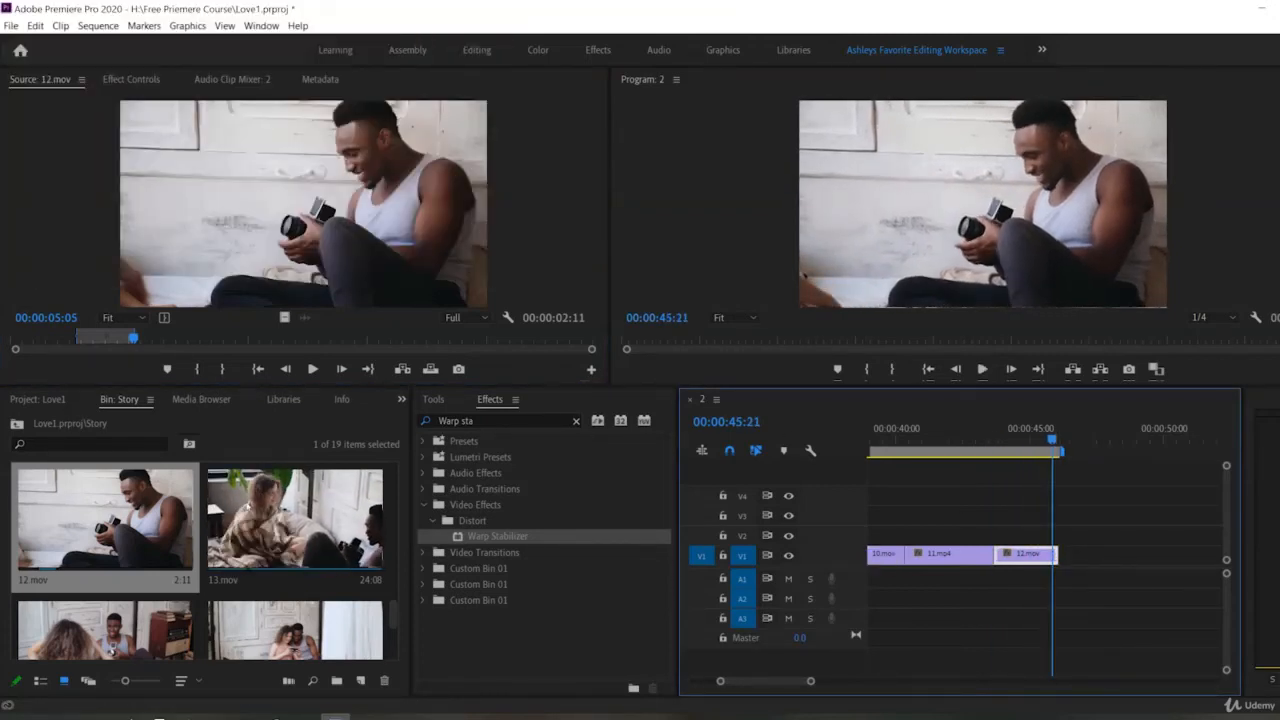
# Step: Trim 13.mov to a 00:00:01:17 excerpt ending at 00:00:19:02 and add it to V1 directly after 12.mov
pyautogui.doubleClick(249, 520)
pyautogui.click(25, 337)
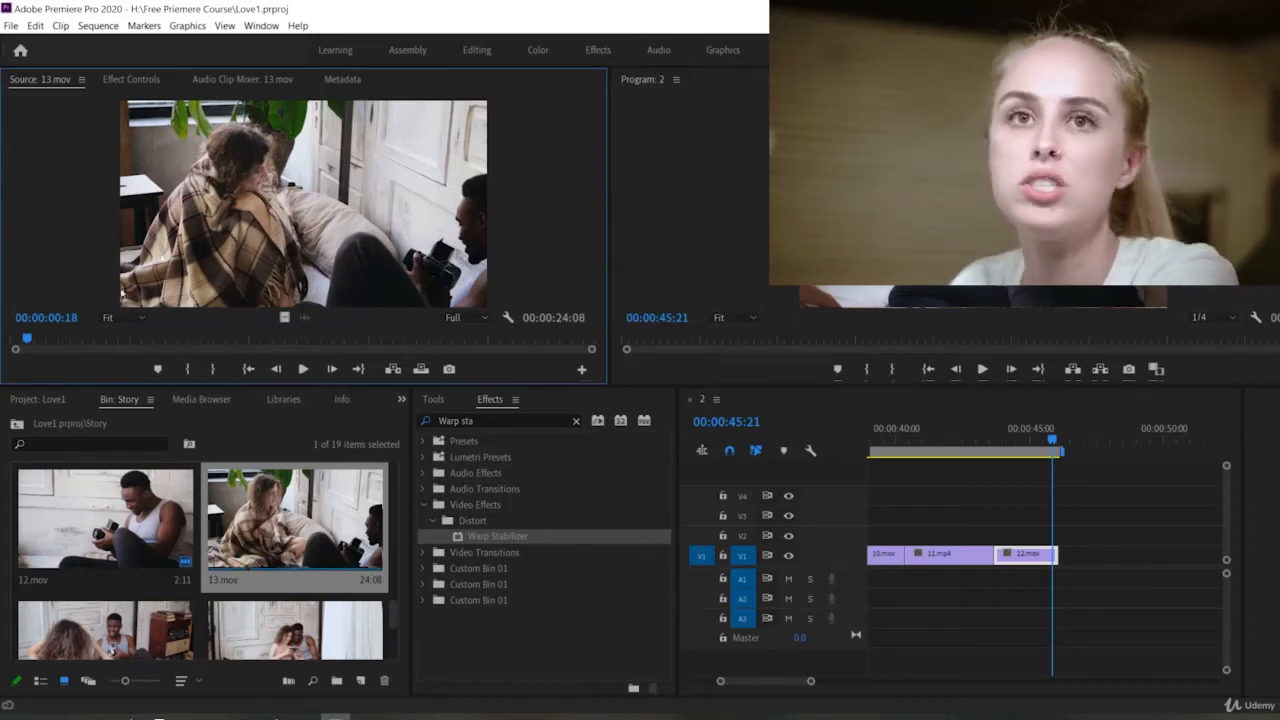
pyautogui.moveTo(55, 344); pyautogui.dragTo(104, 340)
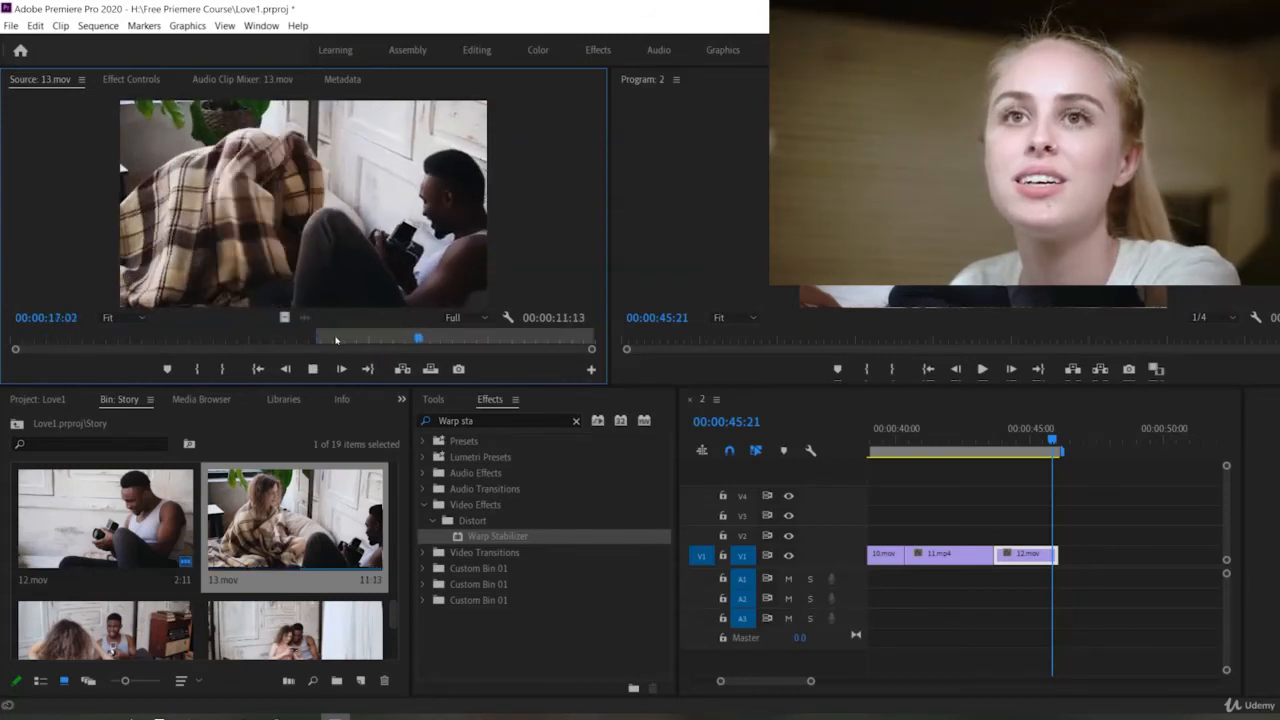
pyautogui.press('i')
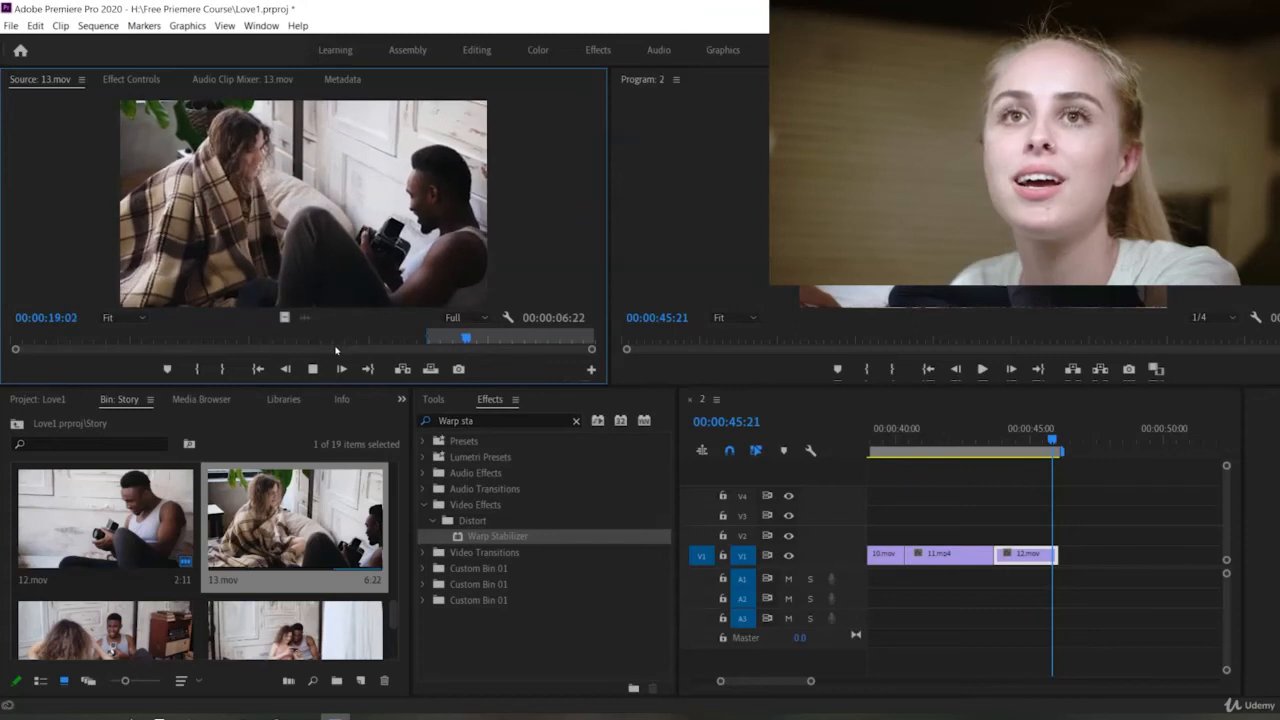
pyautogui.moveTo(1128, 503); pyautogui.dragTo(1062, 558)
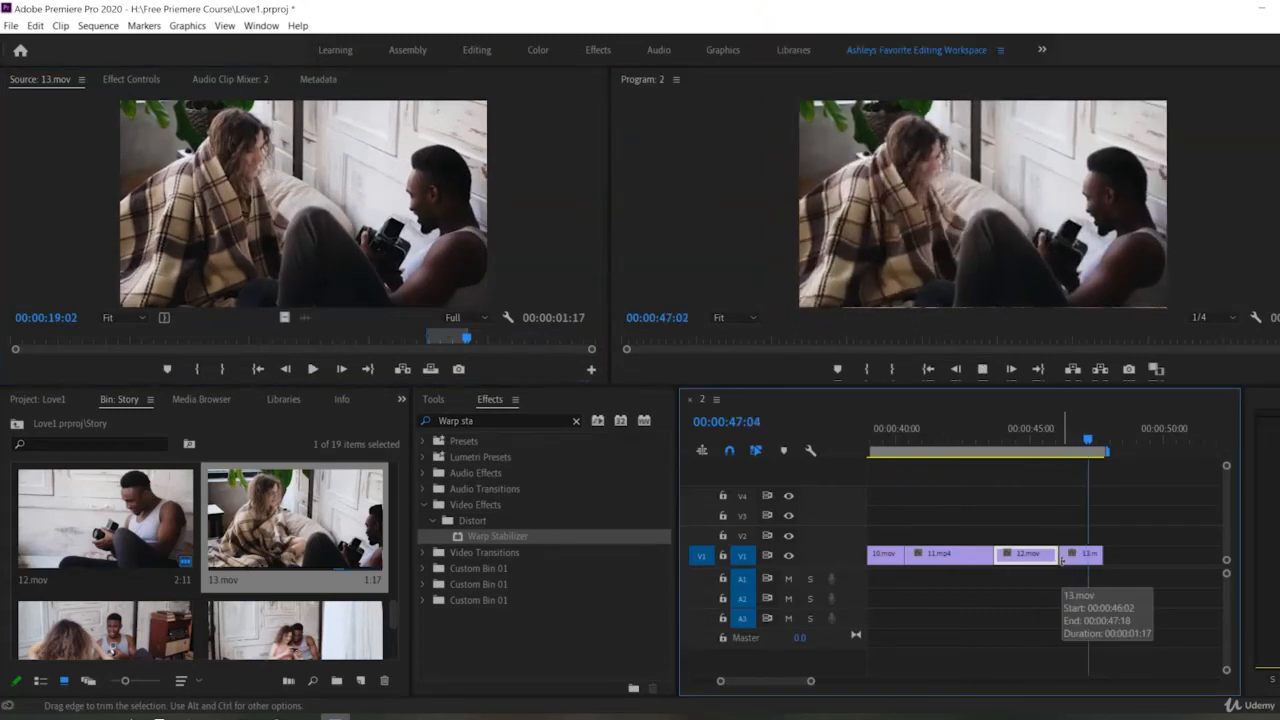
# Step: Open 14.mp4 from the Story bin and scrub to a shot near its beginning
pyautogui.scroll(-2, 199, 545)
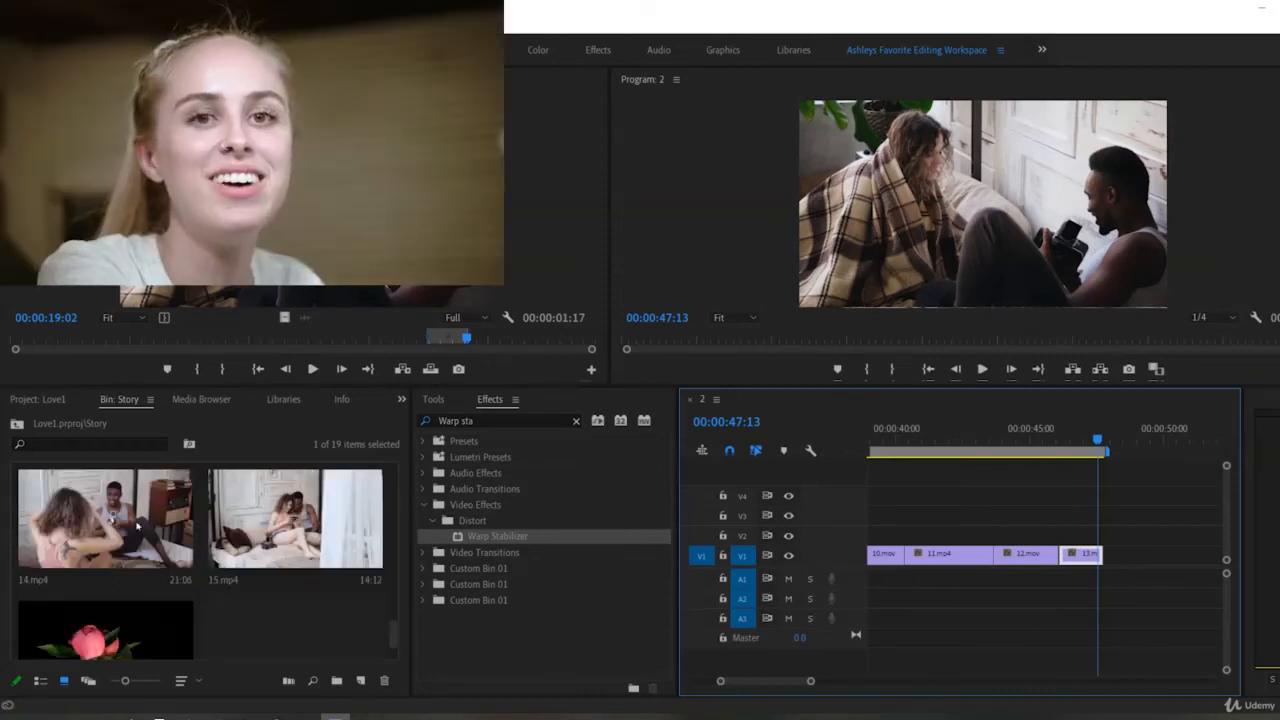
pyautogui.doubleClick(82, 520)
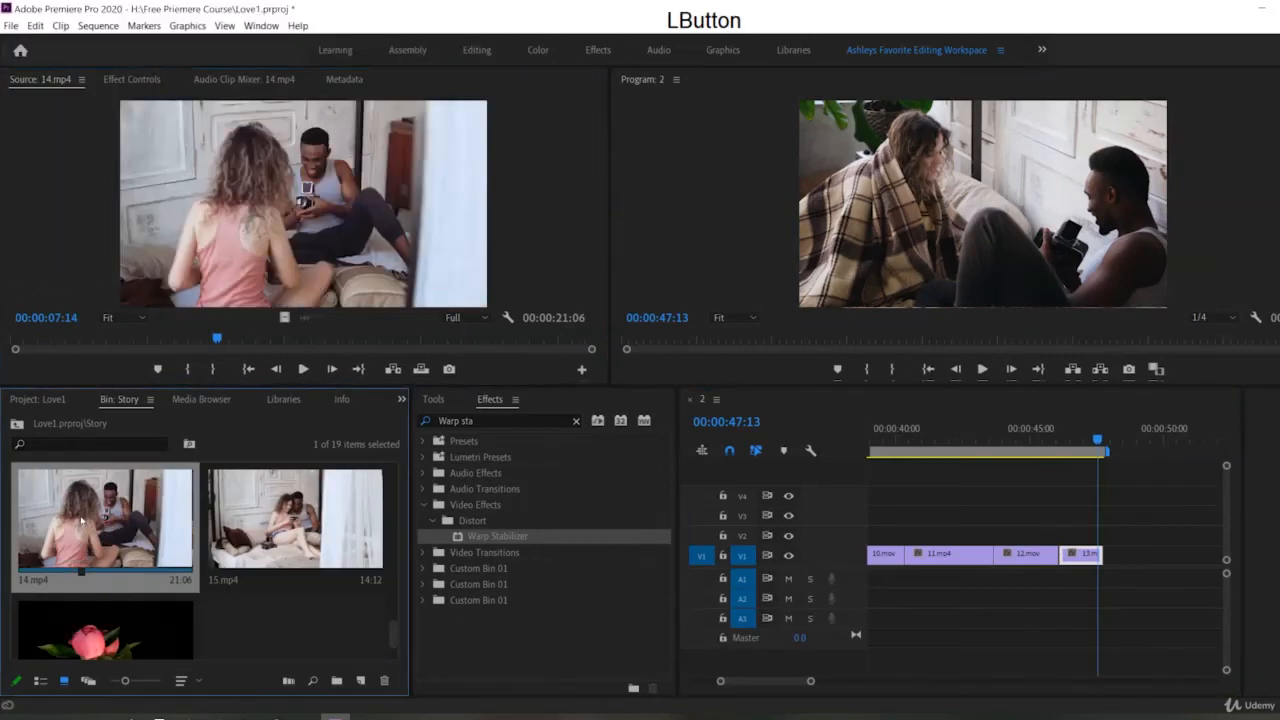
pyautogui.moveTo(68, 338)
pyautogui.mouseDown()
pyautogui.moveTo(139, 334)
pyautogui.moveTo(65, 338)
pyautogui.mouseUp()
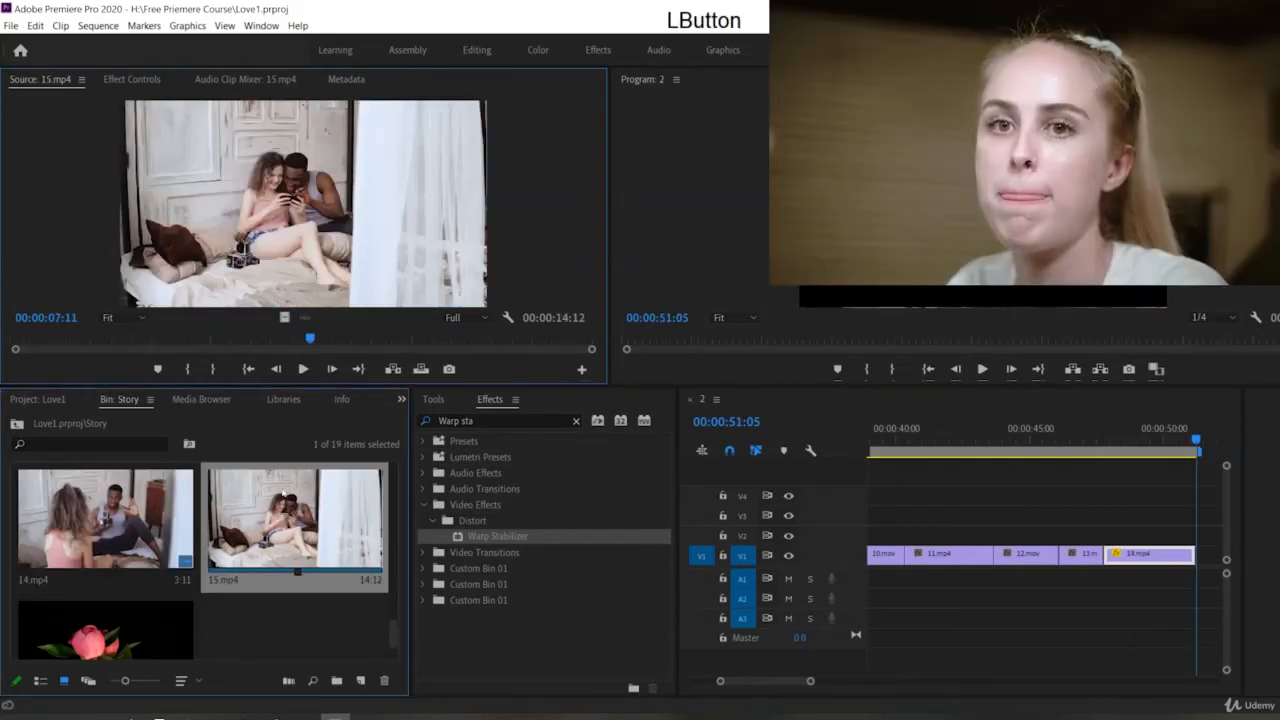
# Step: Trim 15.mp4 from 00:00:04:11 to 00:00:08:00 and add it to V1 directly after 14.mp4
pyautogui.moveTo(21, 338); pyautogui.dragTo(206, 338)
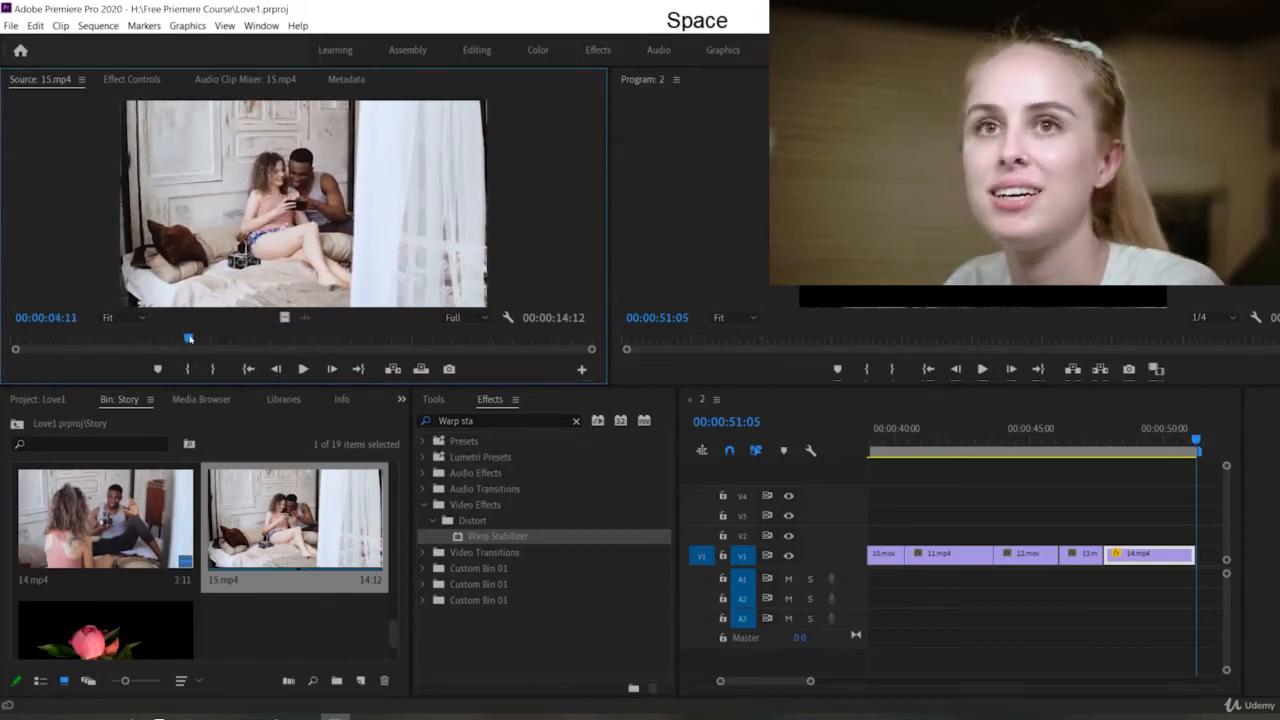
pyautogui.press('i')
pyautogui.press('space')
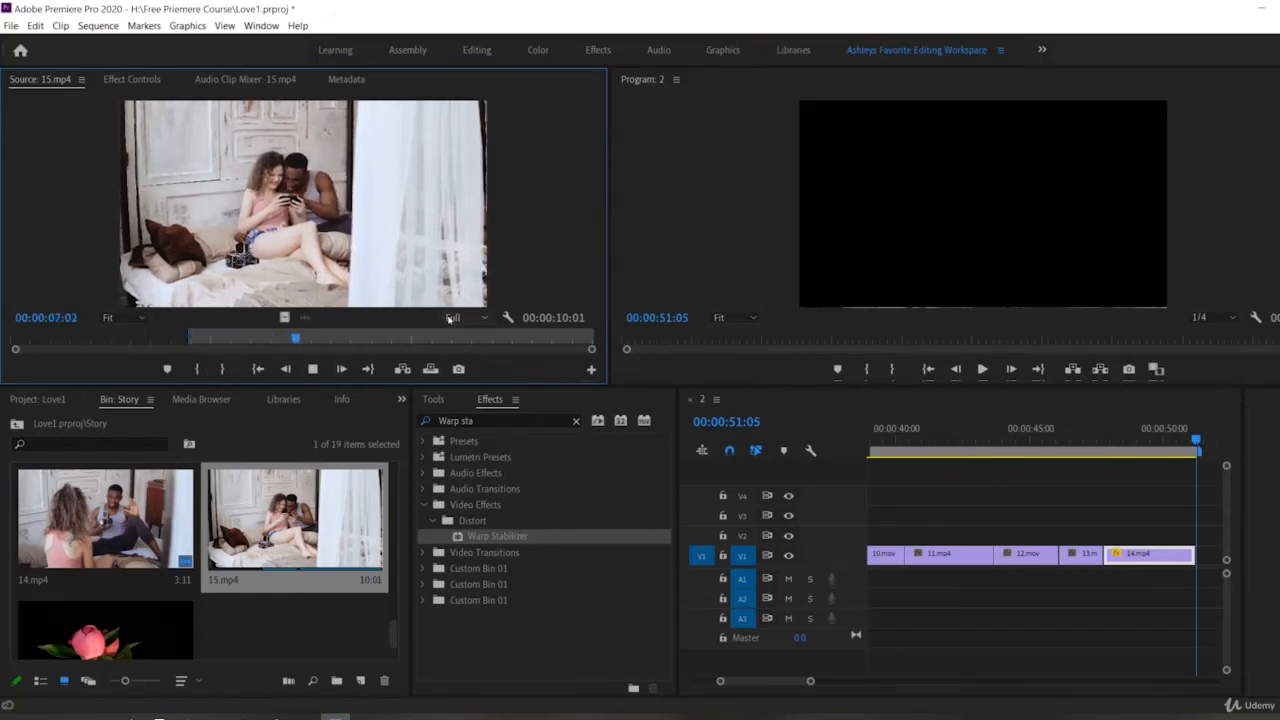
pyautogui.moveTo(300, 210); pyautogui.dragTo(1205, 556)
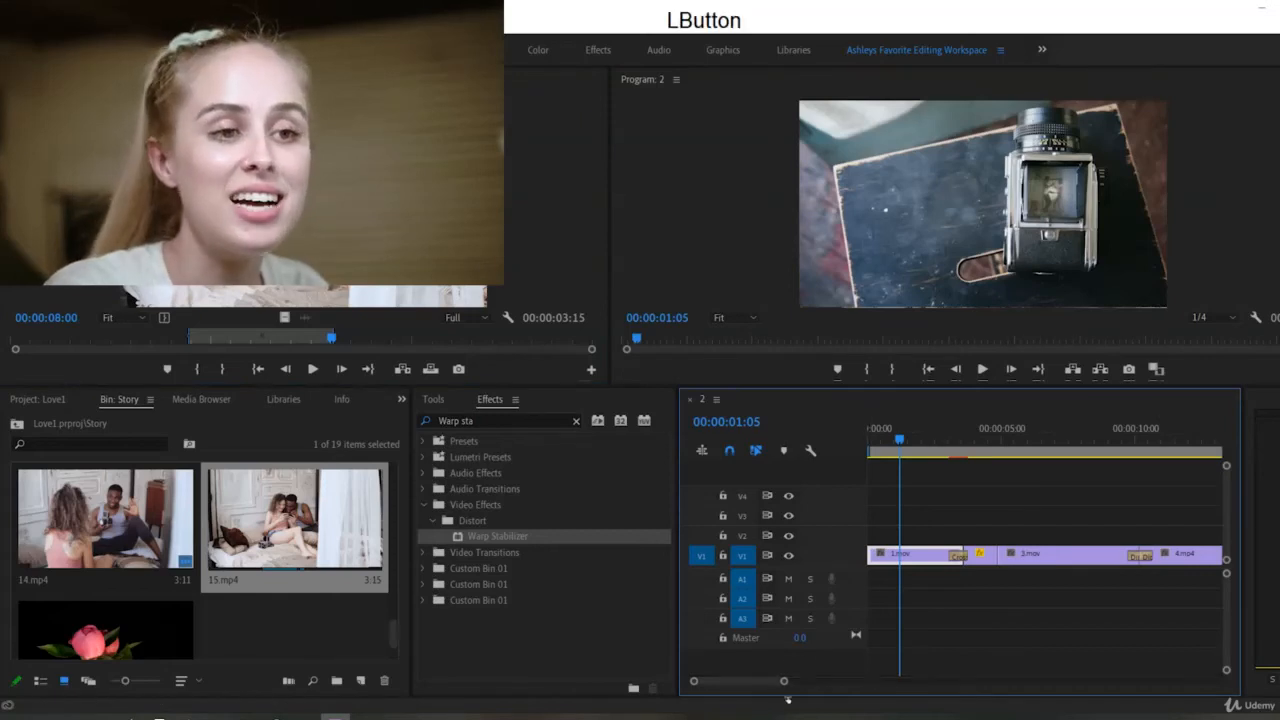
# Step: Play back the assembled cut around 9.mp4 and 10.mov and position the playhead at 00:00:34:01 in 9.mp4
pyautogui.moveTo(788, 700); pyautogui.dragTo(929, 677)
pyautogui.press('space')
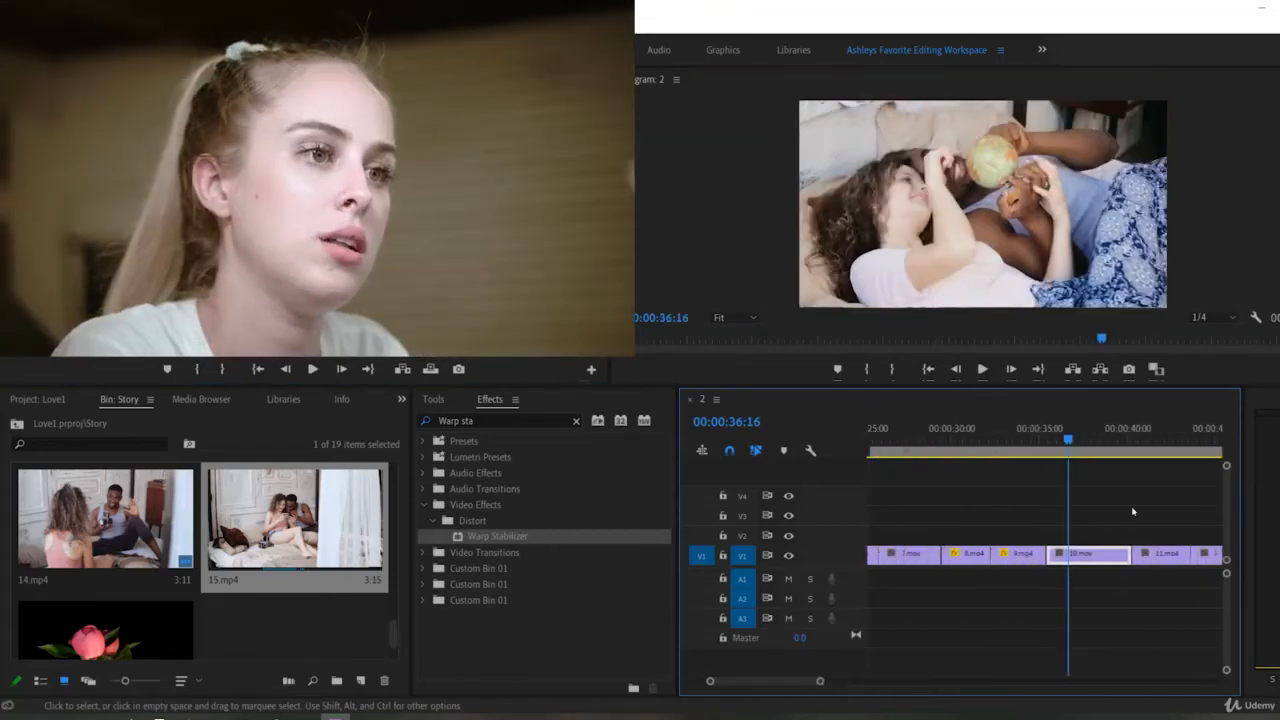
pyautogui.scroll(2, 1110, 530)
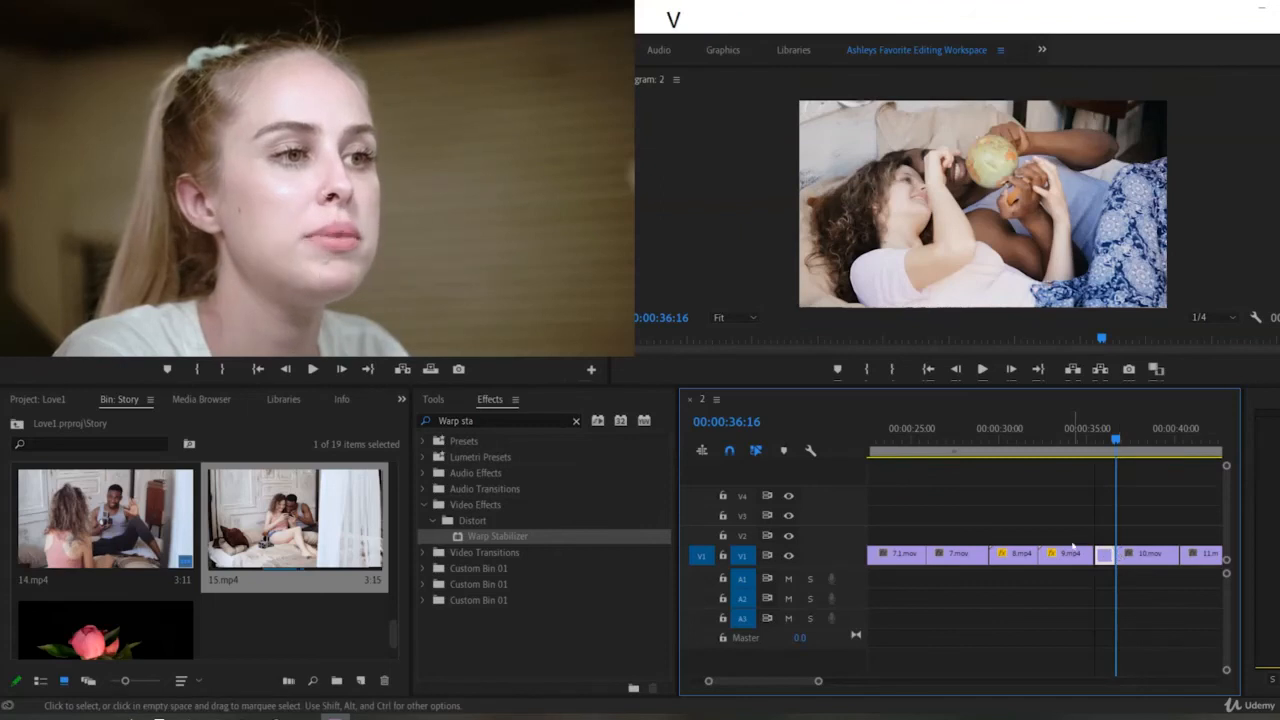
pyautogui.click(1073, 548)
pyautogui.click(1073, 453)
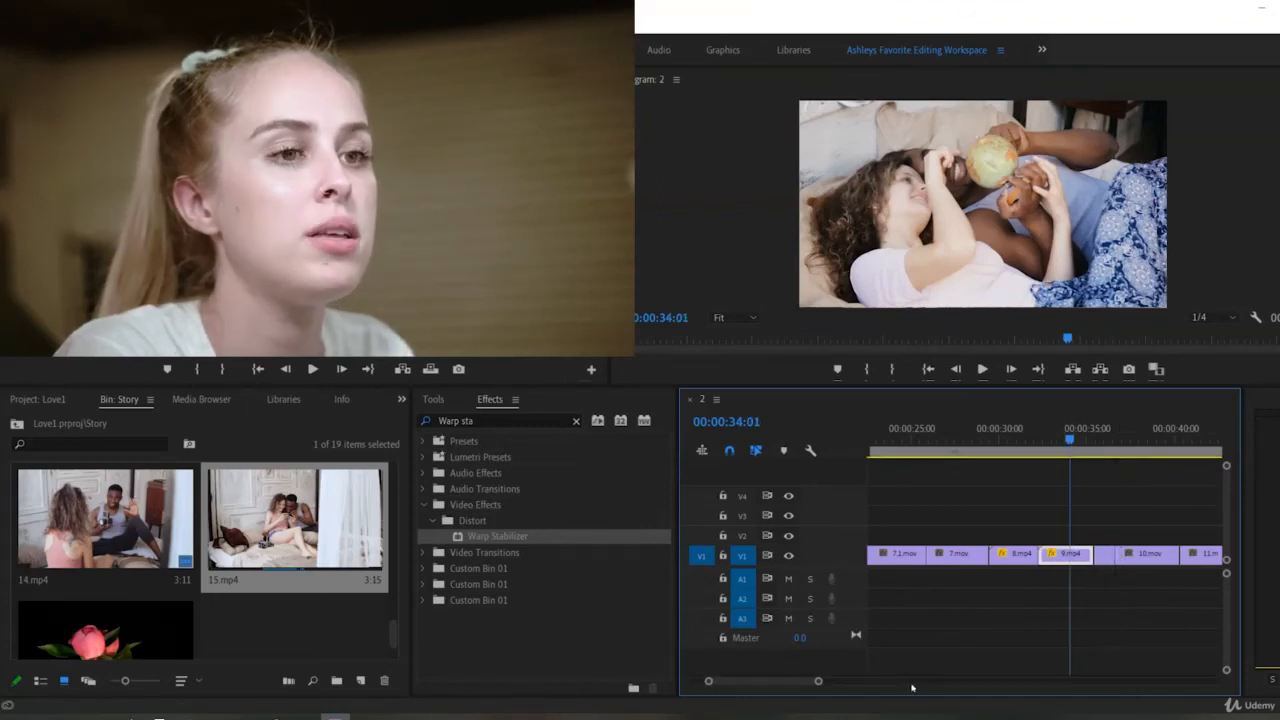
pyautogui.moveTo(818, 682); pyautogui.dragTo(812, 684)
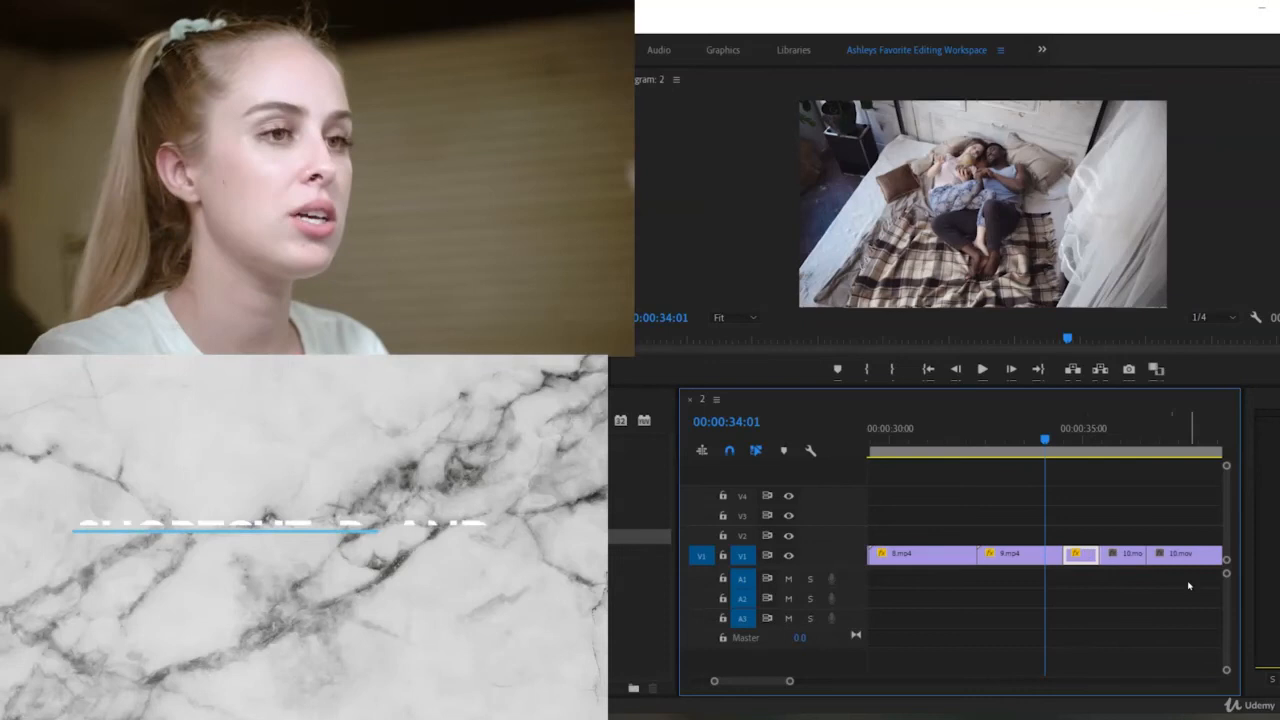
# Step: Try to speed up the short end segment of 9.mp4 with the Rate Stretch tool, and undo the change
pyautogui.click(1083, 525)
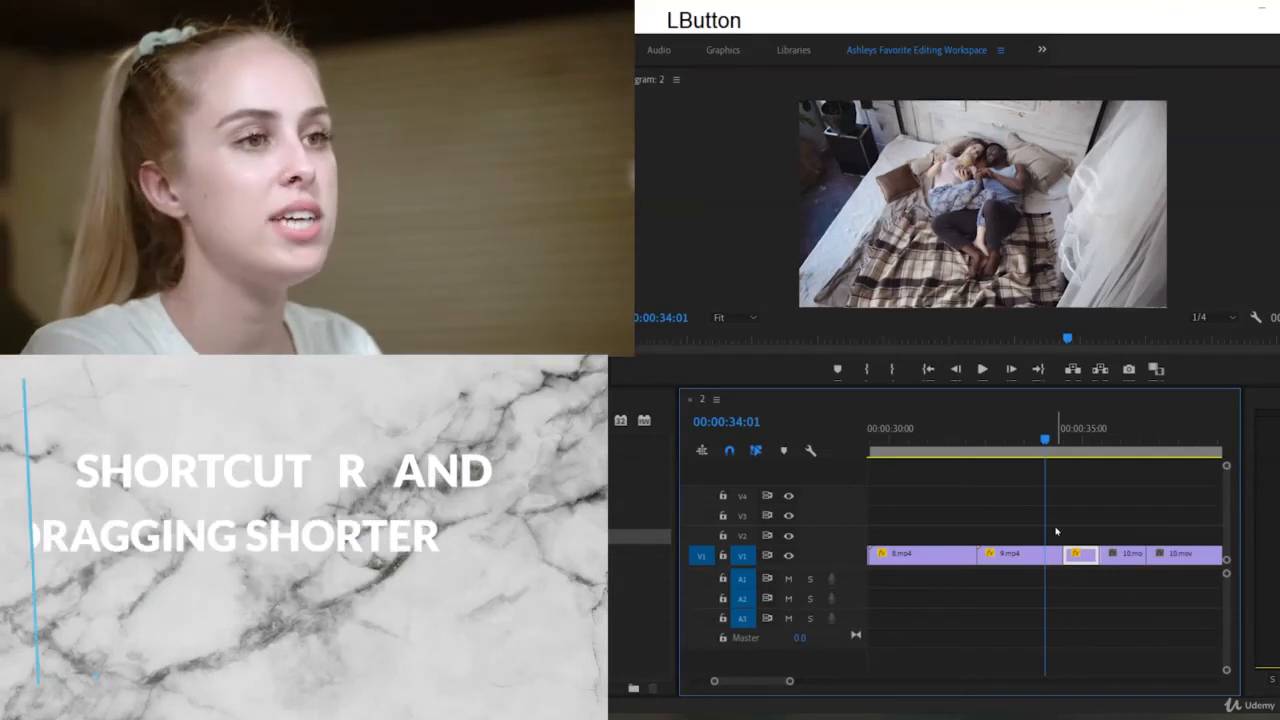
pyautogui.press('r')
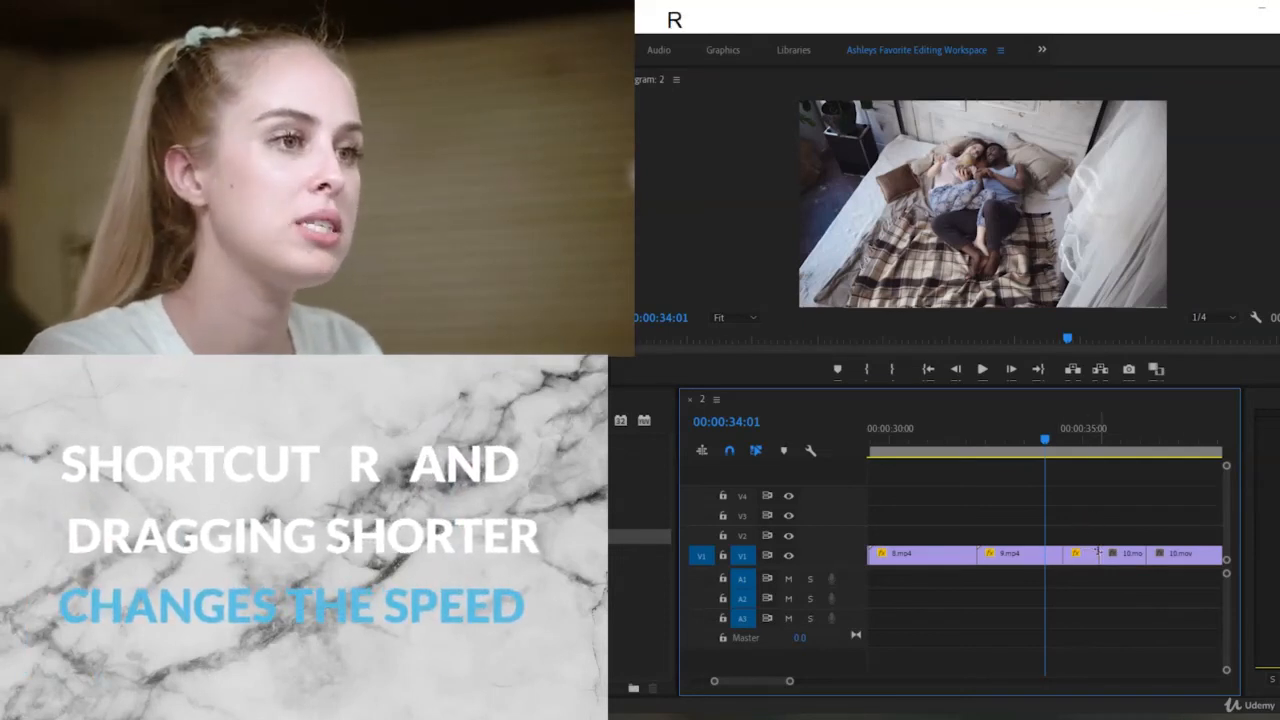
pyautogui.moveTo(1097, 551); pyautogui.dragTo(1068, 556)
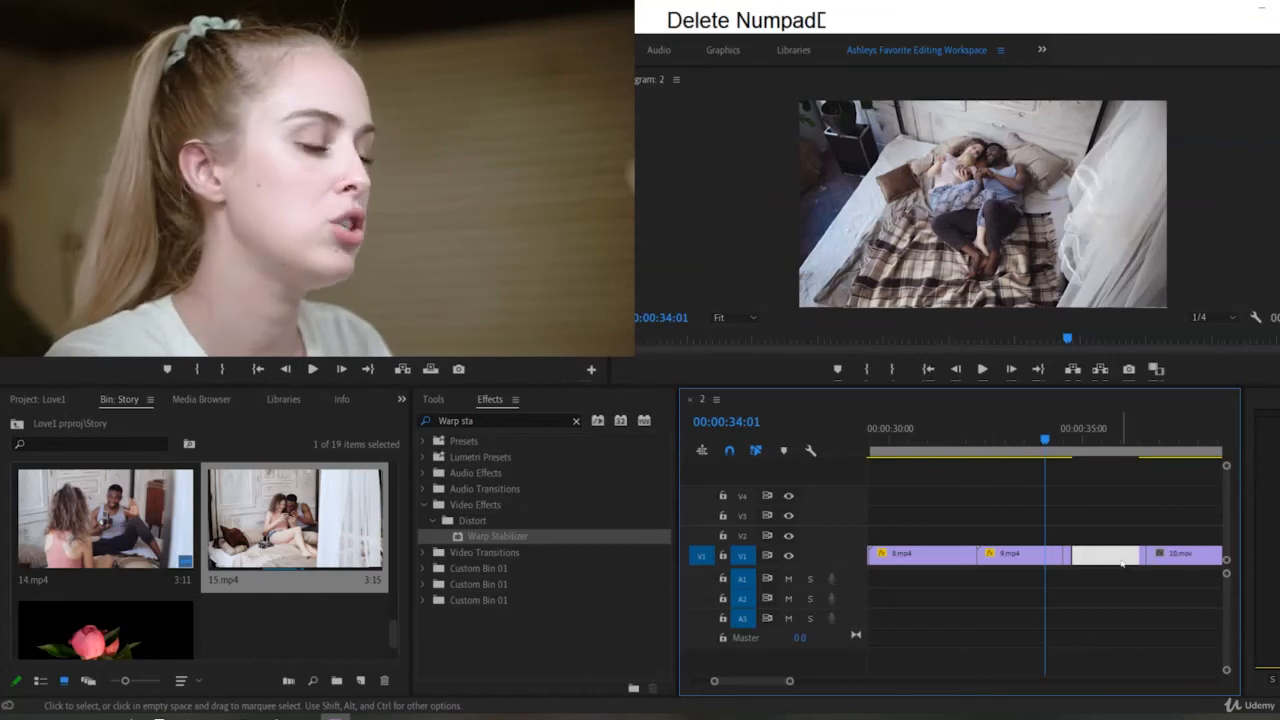
pyautogui.hotkey('ctrl', 's')
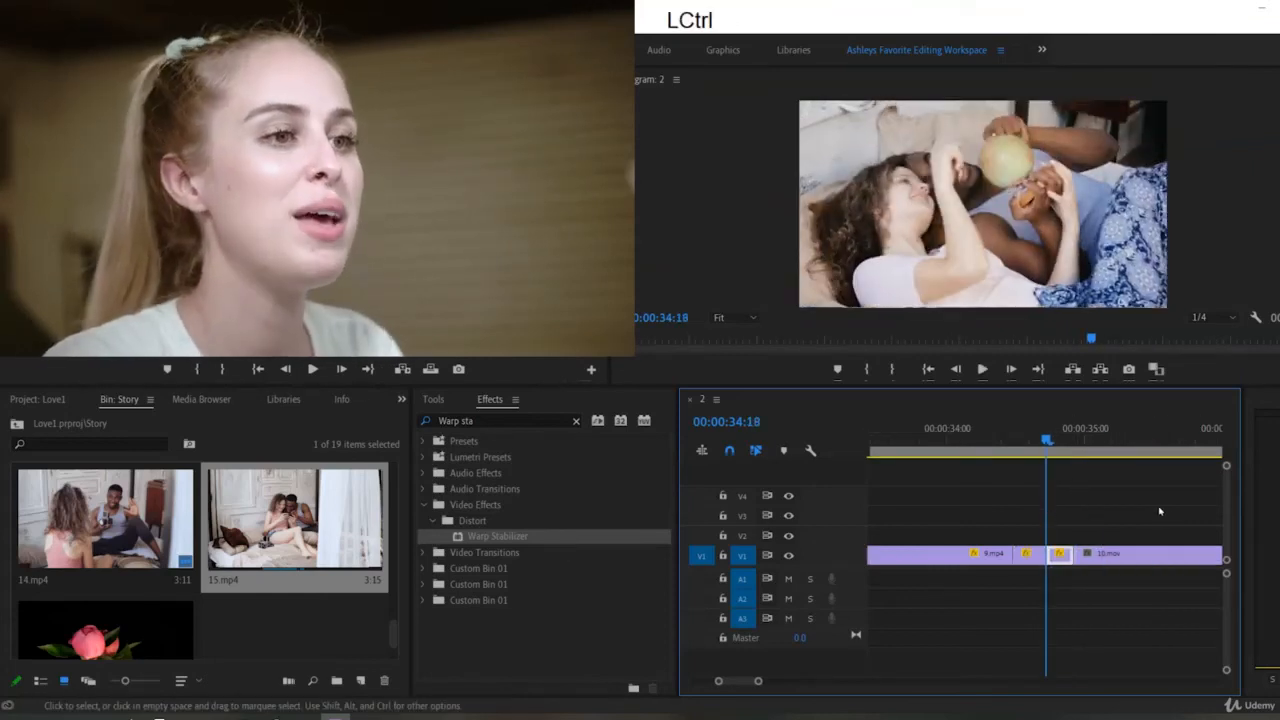
pyautogui.hotkey('ctrl', 'z')
pyautogui.hotkey('ctrl', 'z')
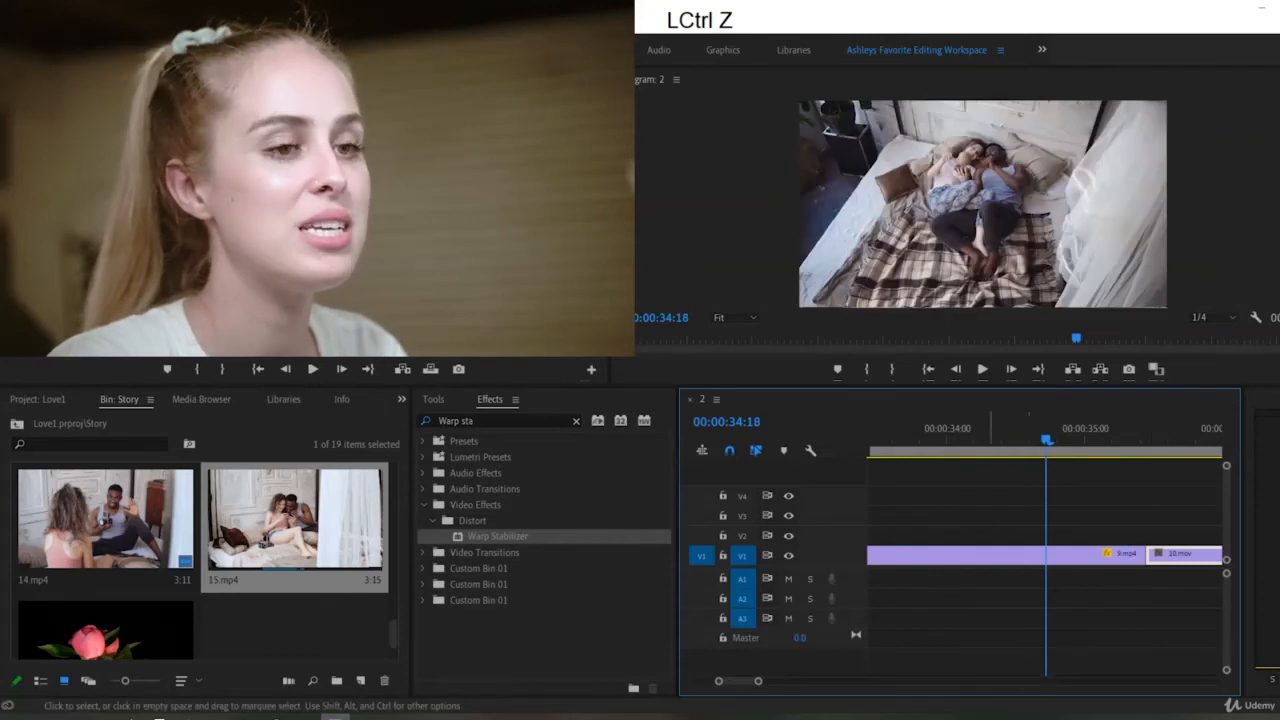
# Step: Review the cut from 10.mov into 11.mp4 and split 11.mp4 at 00:00:41:14
pyautogui.moveTo(758, 683); pyautogui.dragTo(840, 683)
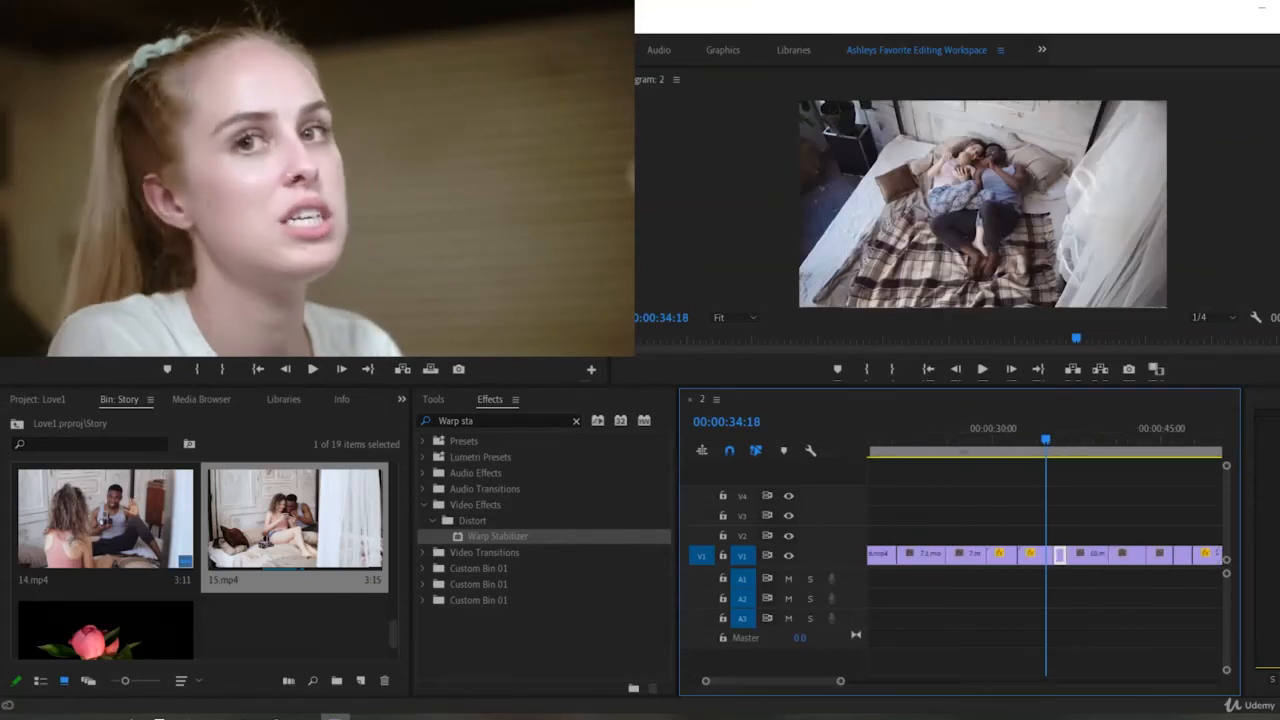
pyautogui.moveTo(1046, 470); pyautogui.dragTo(1101, 476)
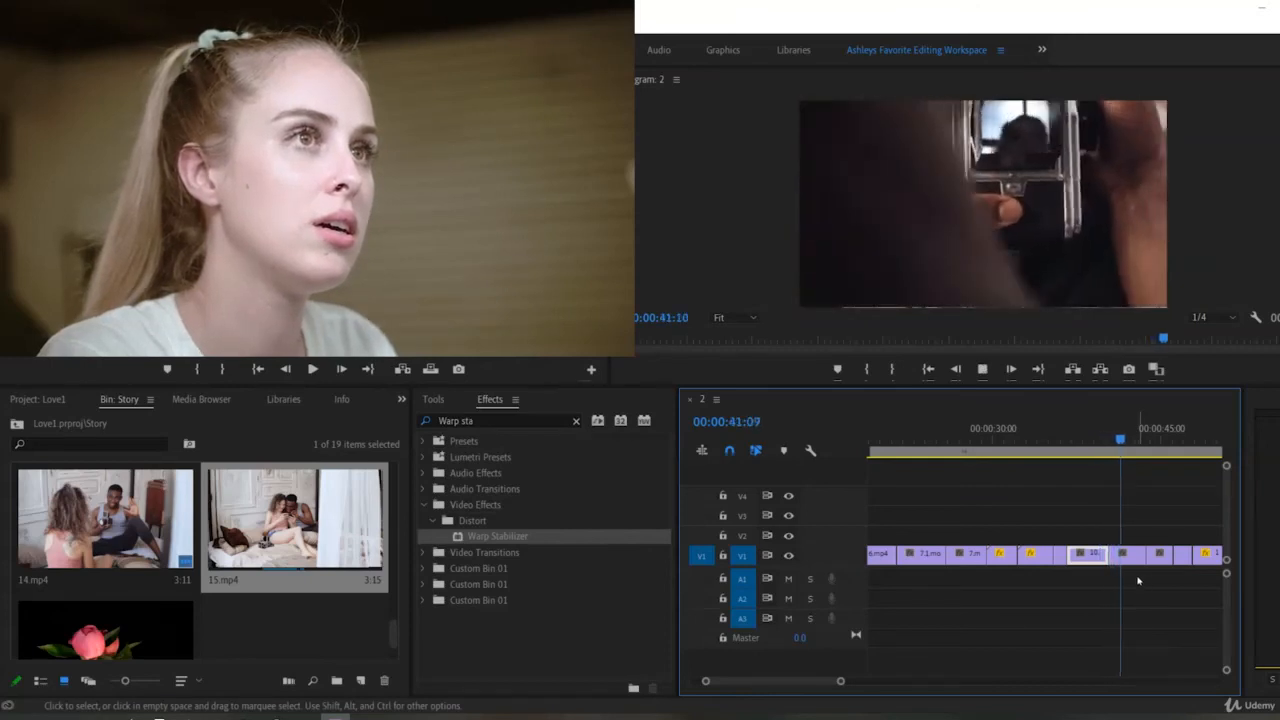
pyautogui.press('space')
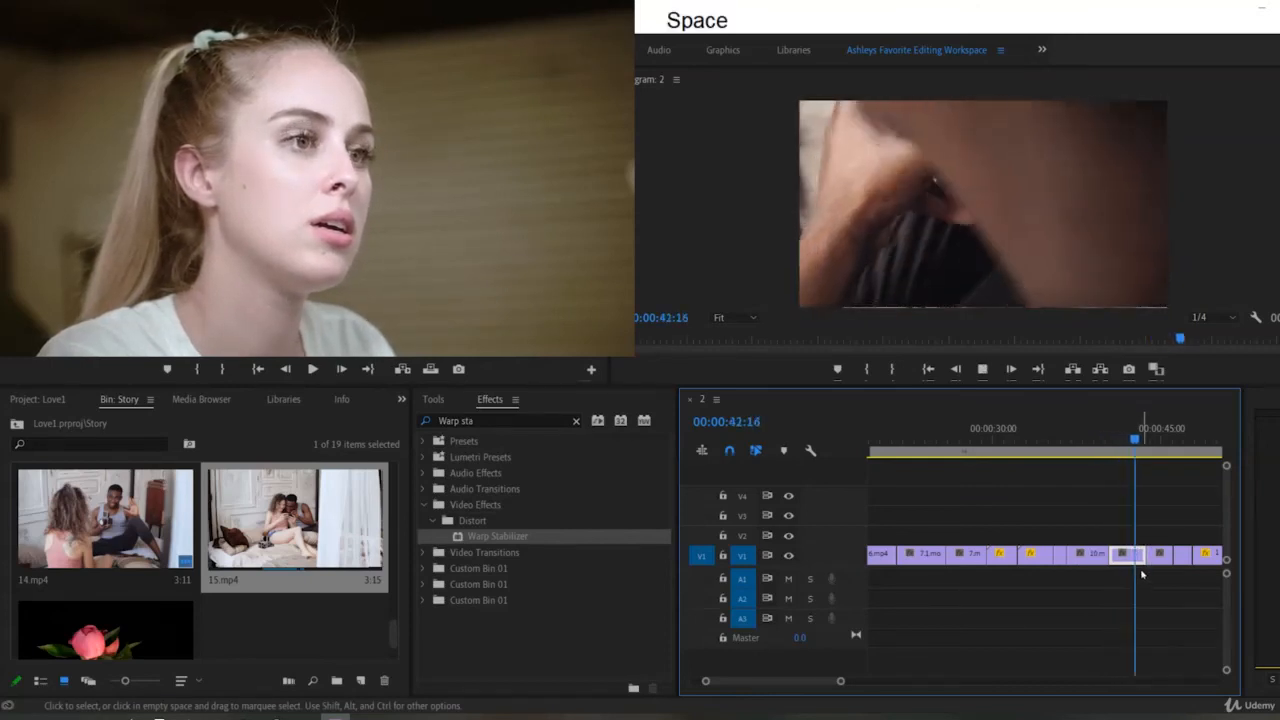
pyautogui.click(1128, 456)
pyautogui.moveTo(1128, 456); pyautogui.dragTo(1124, 458)
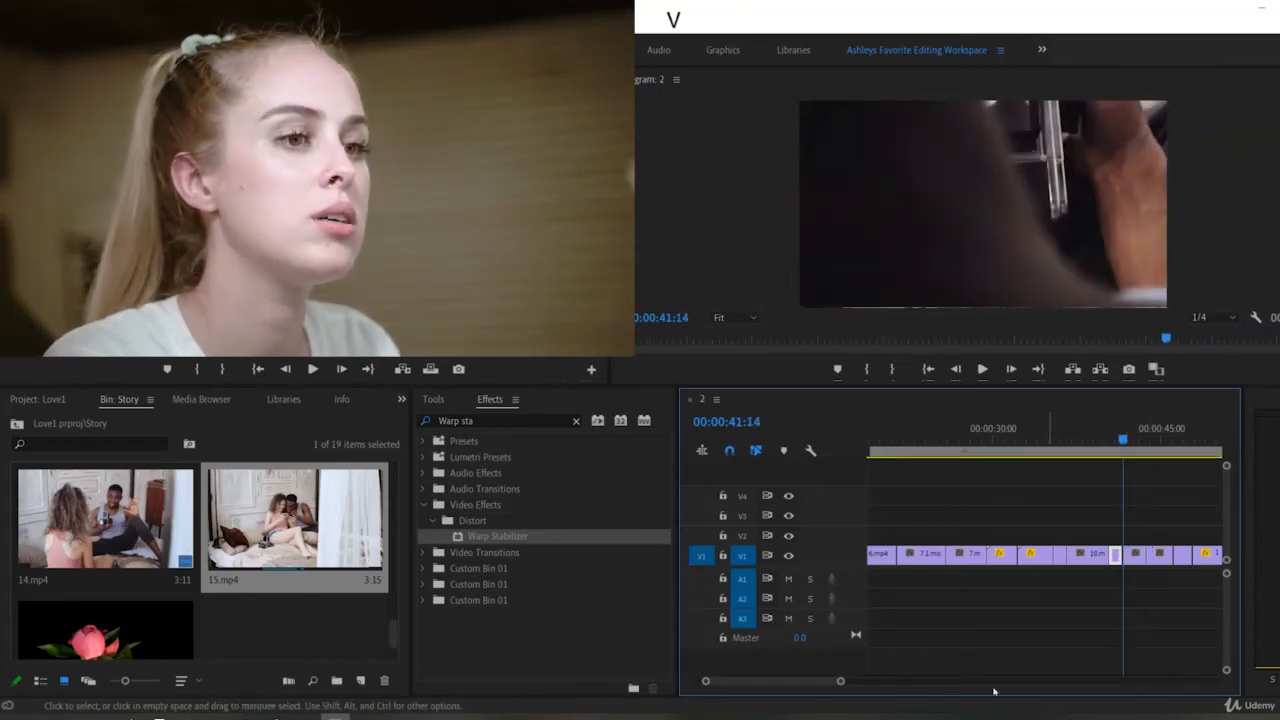
# Step: Speed up the second segment of 11.mp4 with the Rate Stretch tool and close the gap before 12.mov
pyautogui.moveTo(841, 680); pyautogui.dragTo(816, 686)
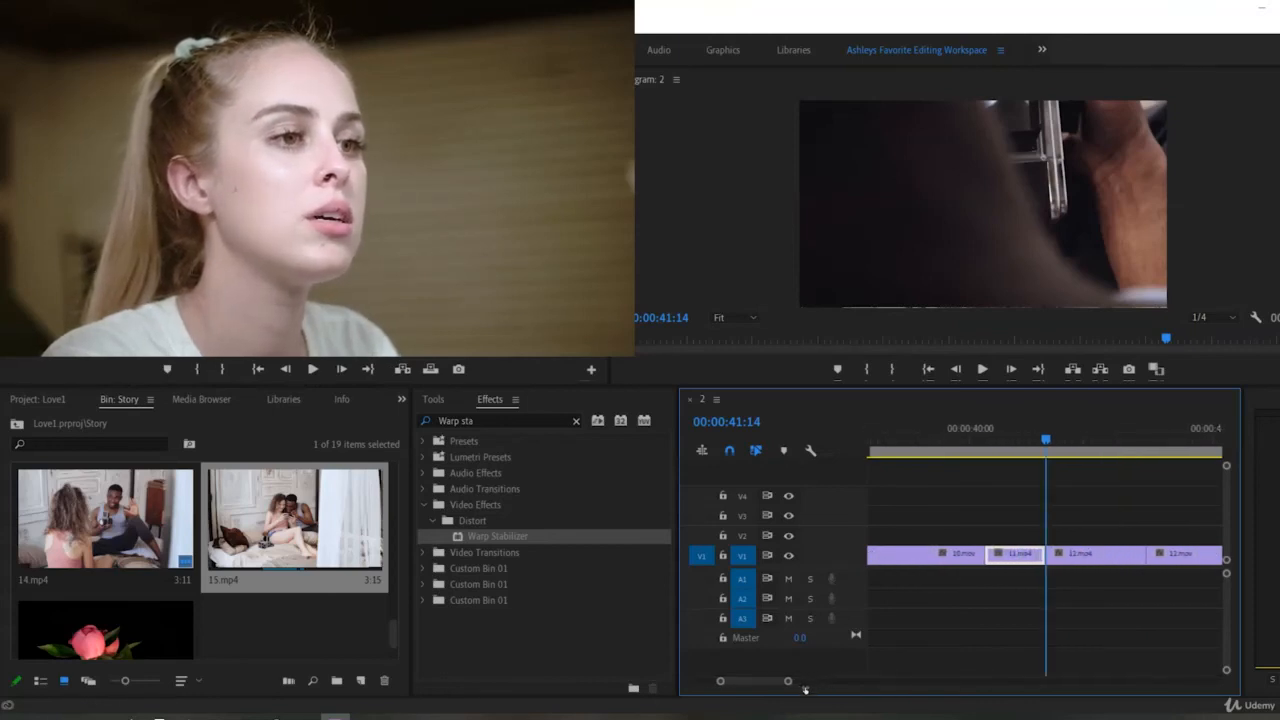
pyautogui.moveTo(1045, 457); pyautogui.dragTo(1107, 456)
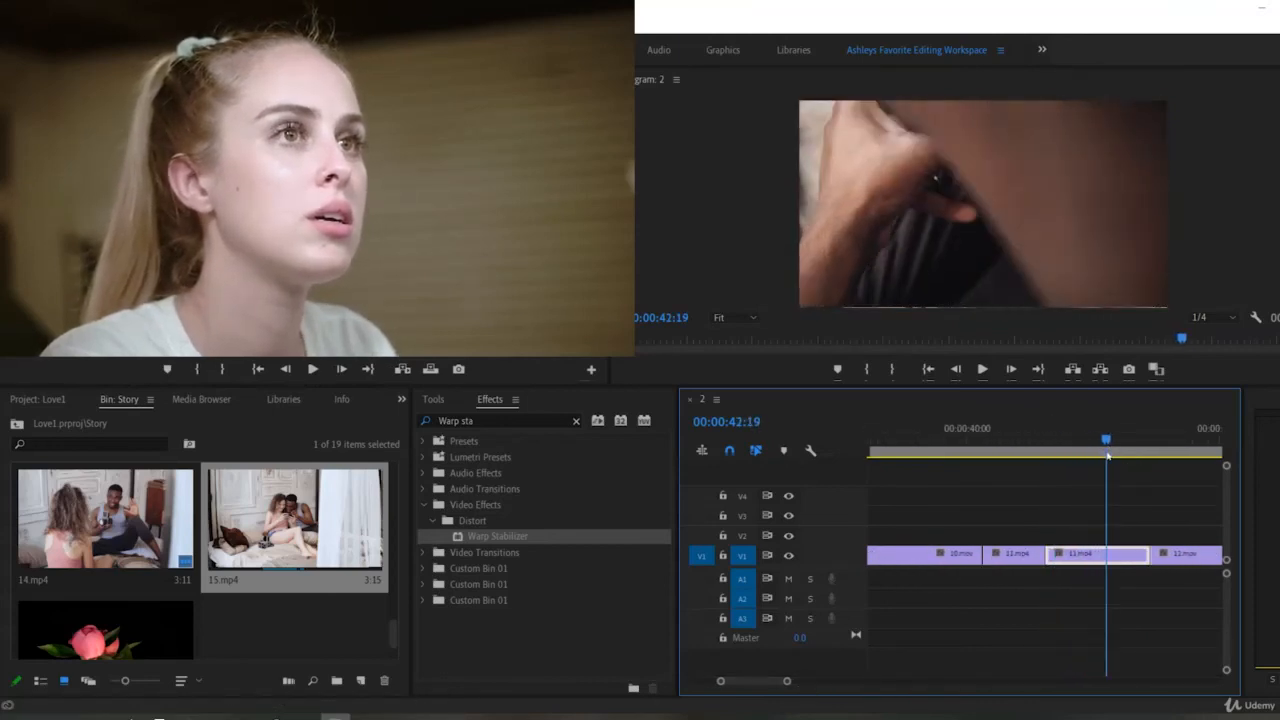
pyautogui.moveTo(1148, 555); pyautogui.dragTo(1106, 556)
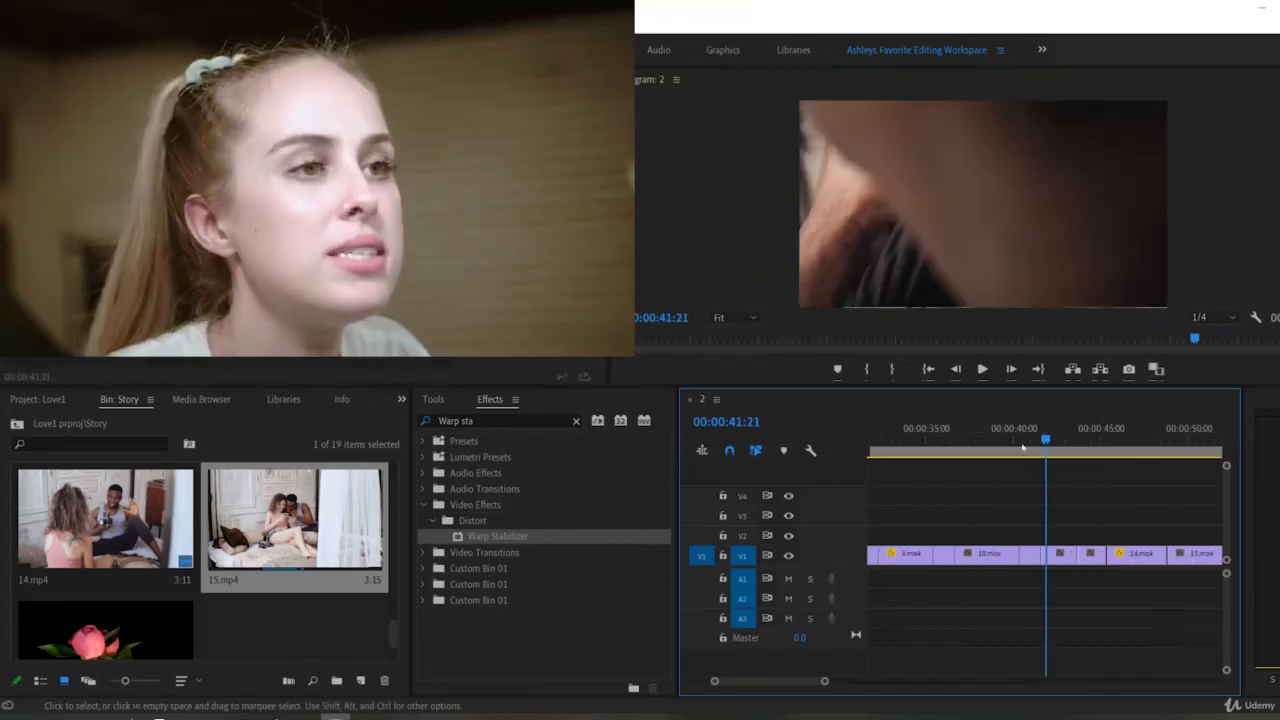
# Step: Save the project and play the tightened section from 11.mp4 into the beginning of 14.mp4
pyautogui.click(1024, 442)
pyautogui.hotkey('ctrl', 's')
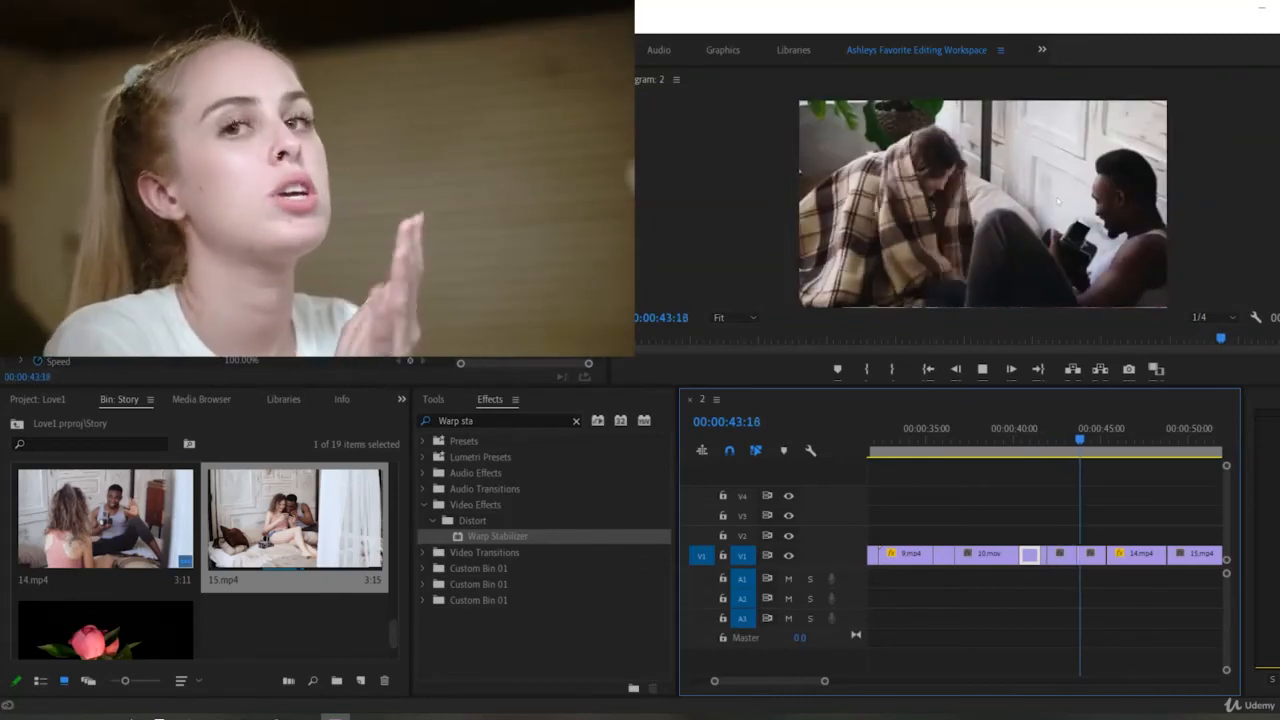
pyautogui.press('space')
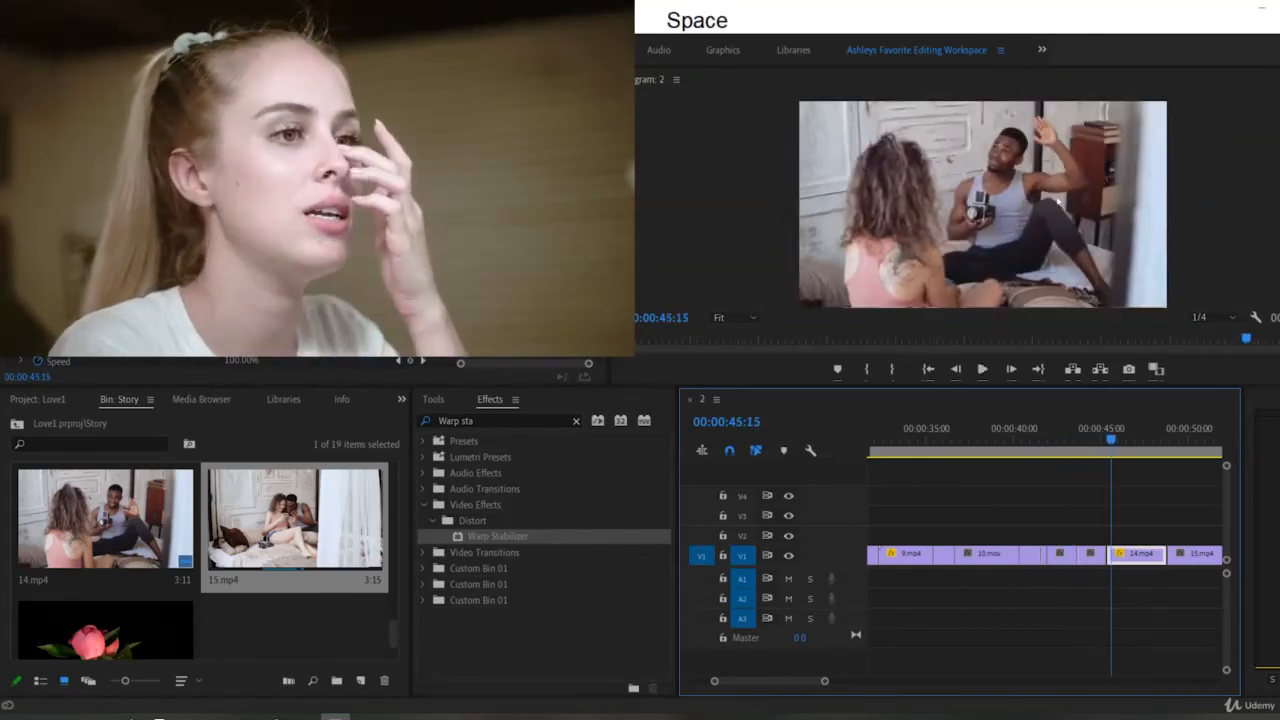
pyautogui.hotkey('ctrl', 's')
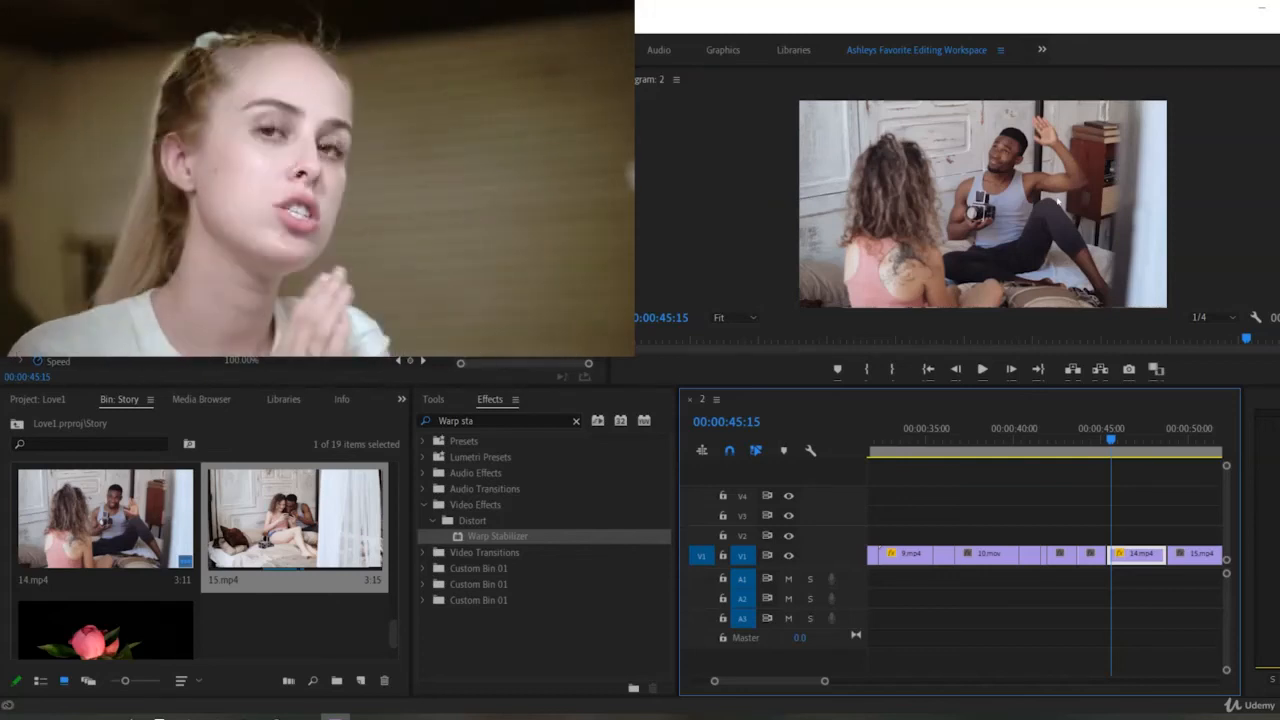
pyautogui.hotkey('ctrl', 's')
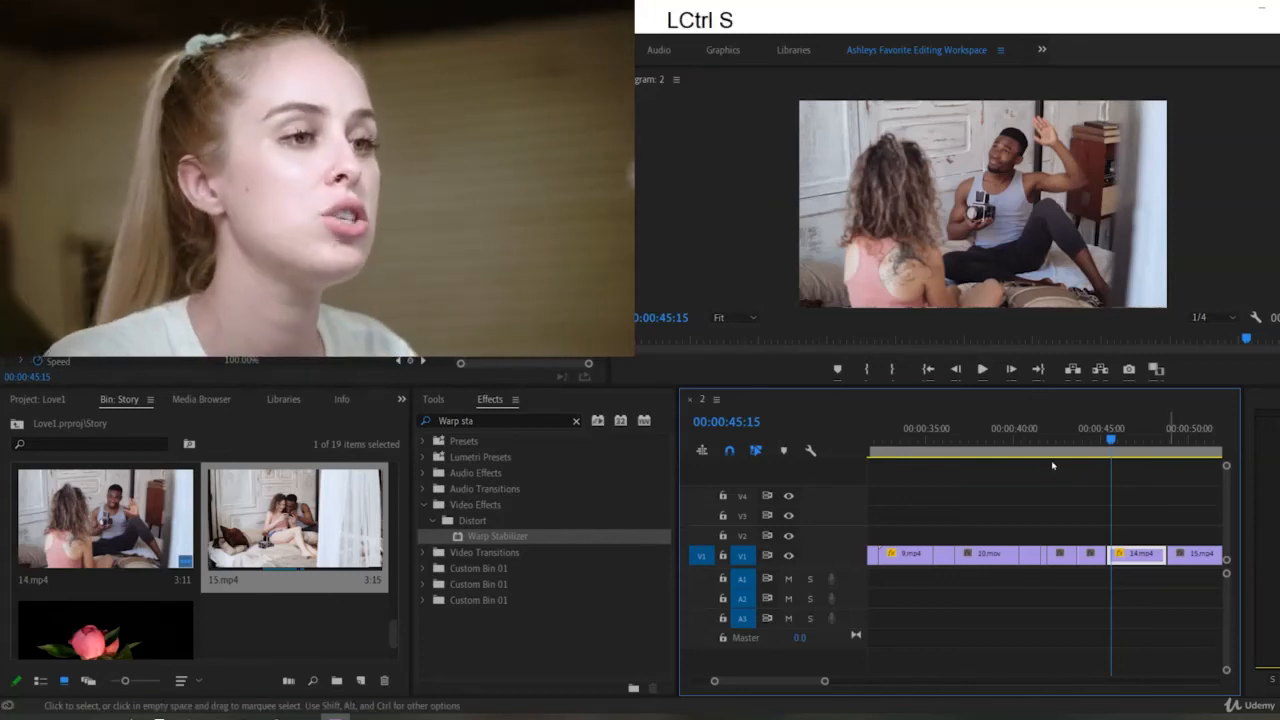
pyautogui.click(1040, 447)
pyautogui.hotkey('ctrl', 's')
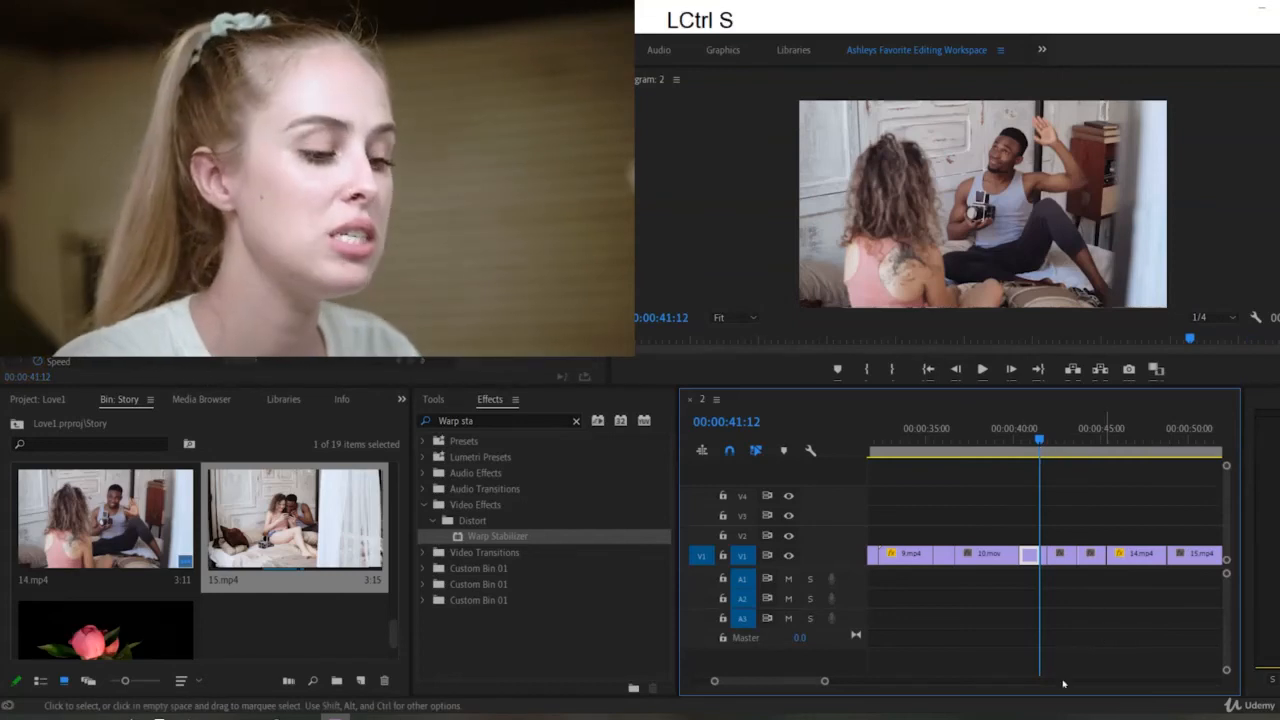
# Step: Replay from 00:00:40:24 through 12.mov to check the sped-up segment, and return to 00:00:41:00 in 11.mp4
pyautogui.moveTo(824, 681); pyautogui.dragTo(796, 692)
pyautogui.click(1012, 437)
pyautogui.hotkey('ctrl', 's')
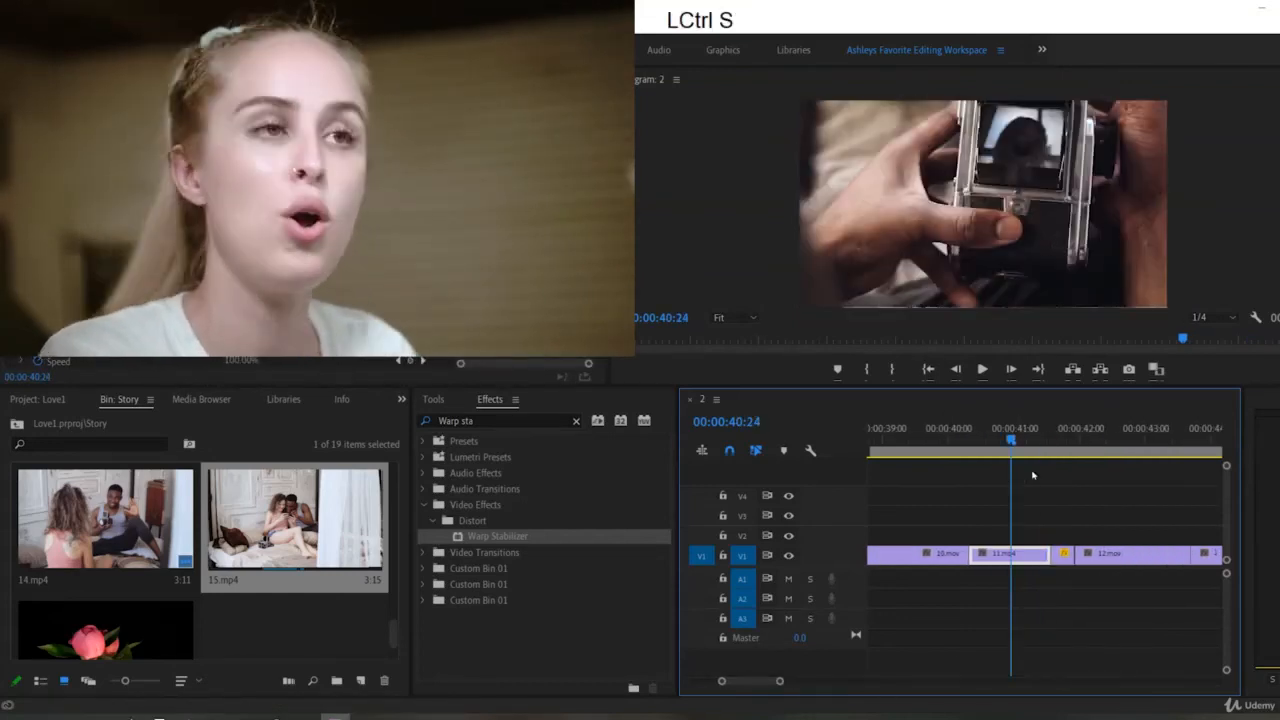
pyautogui.press('space')
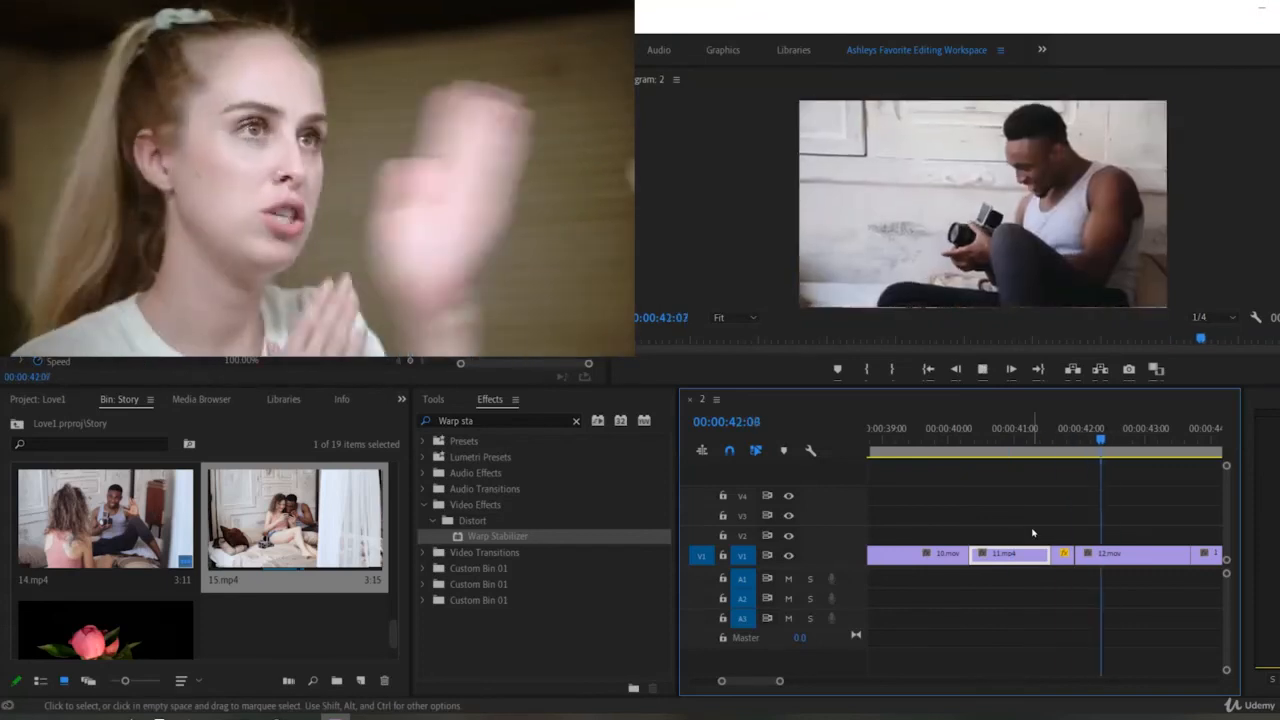
pyautogui.press('space')
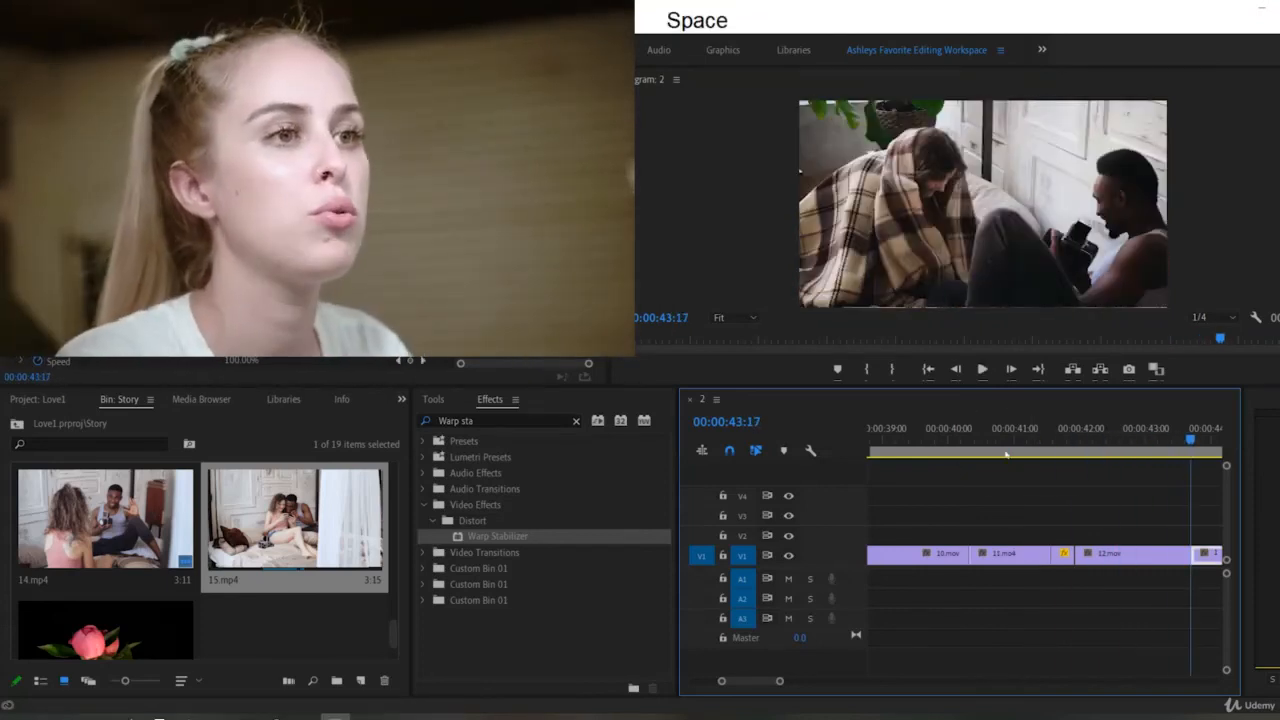
pyautogui.click(1012, 440)
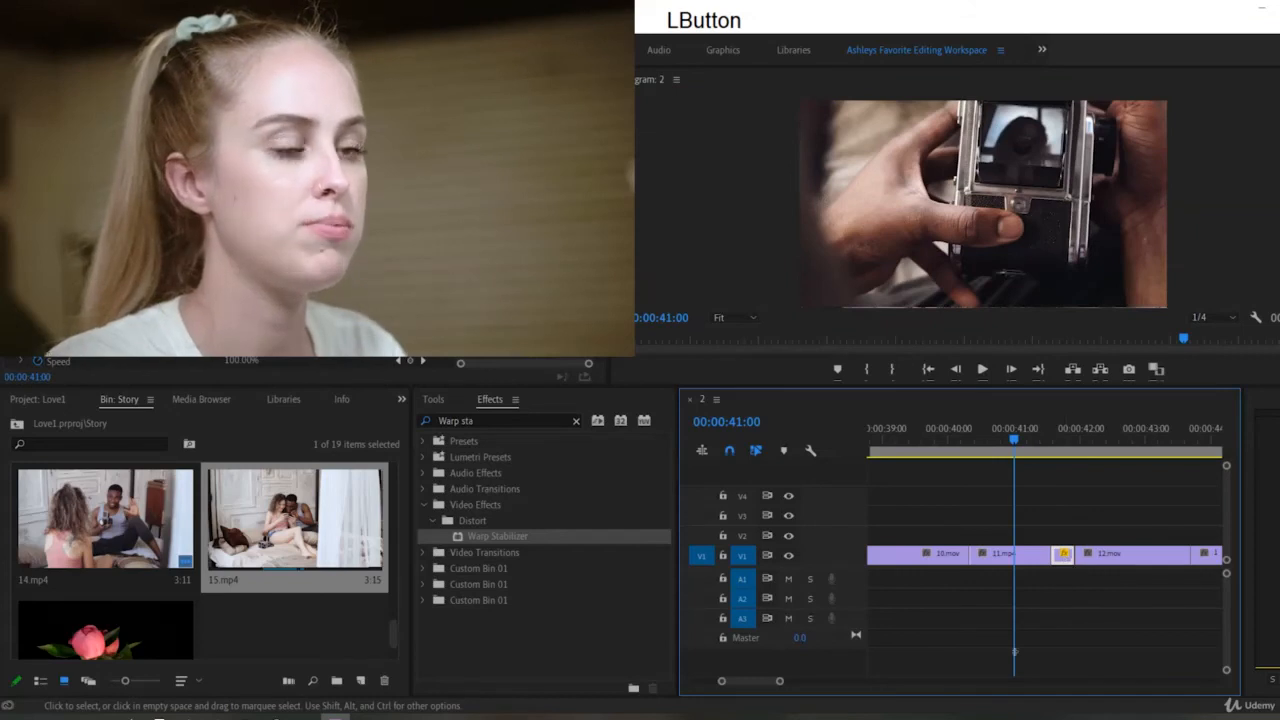
# Step: Go to 00:00:02:17 near the end of 1.mov, render the timeline effects for playback, save, and clear the clip selection
pyautogui.moveTo(780, 683); pyautogui.dragTo(757, 682)
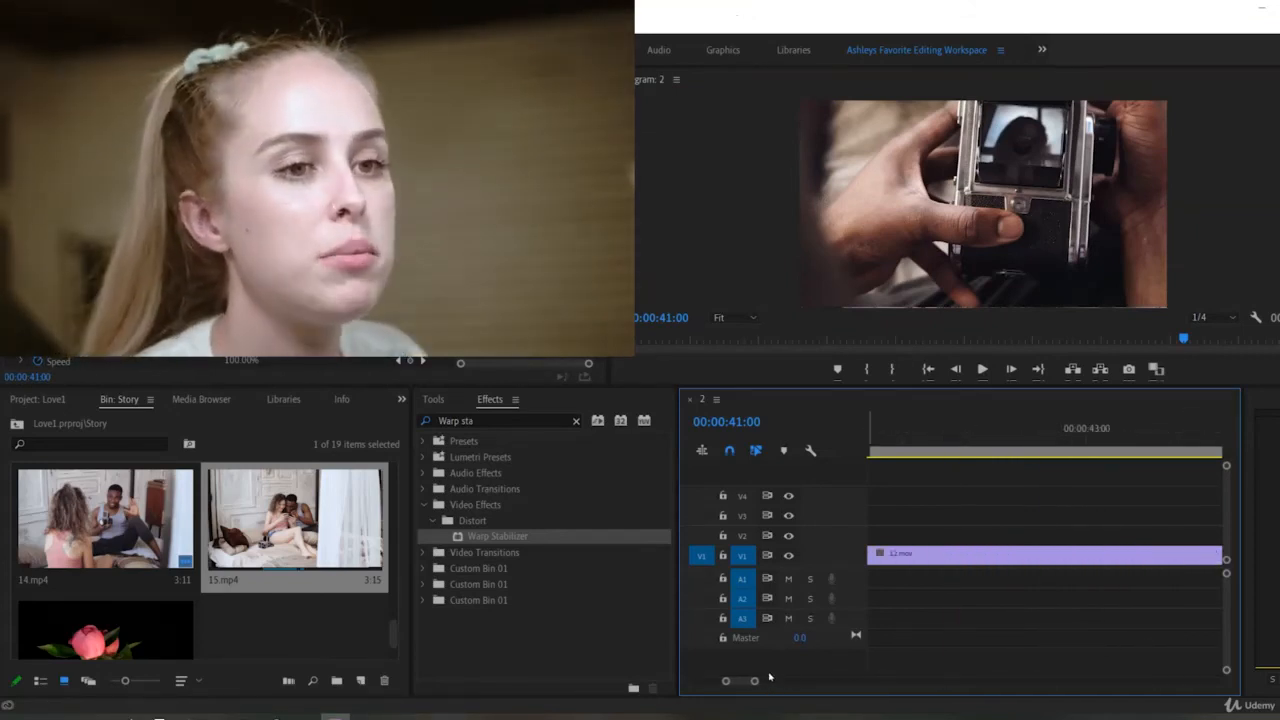
pyautogui.moveTo(755, 682); pyautogui.dragTo(966, 681)
pyautogui.click(872, 438)
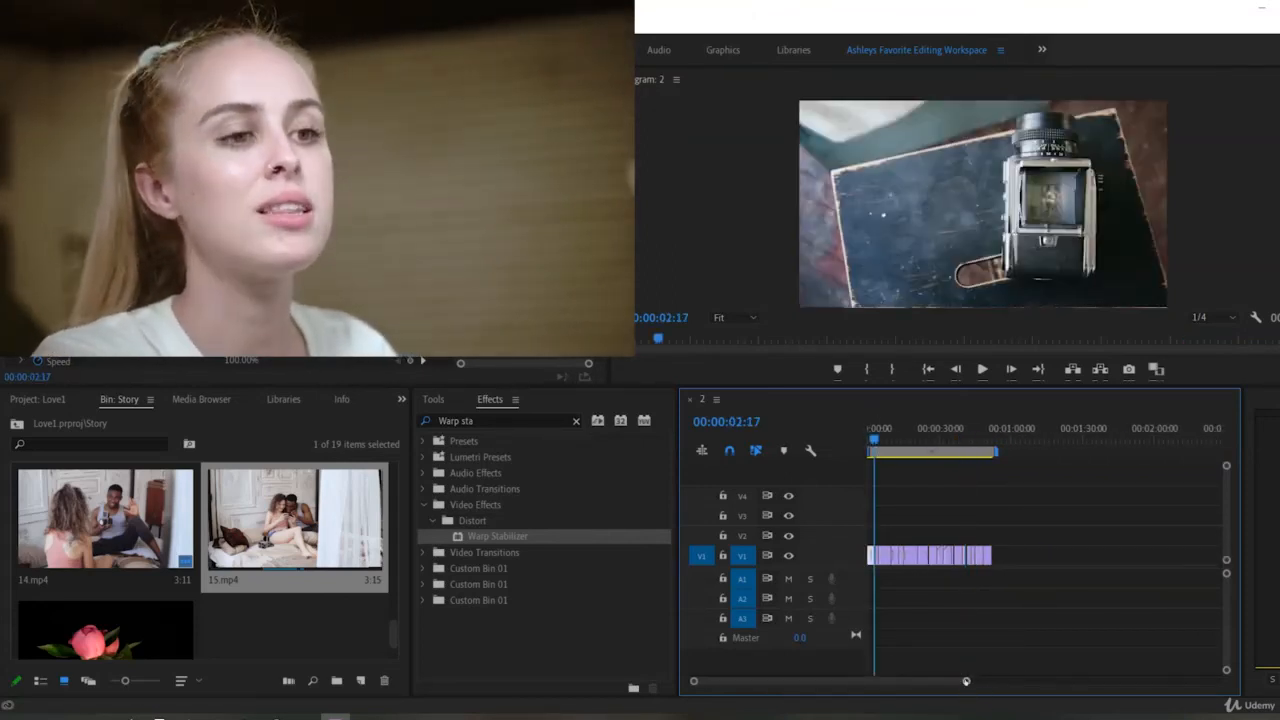
pyautogui.moveTo(966, 681); pyautogui.dragTo(852, 681)
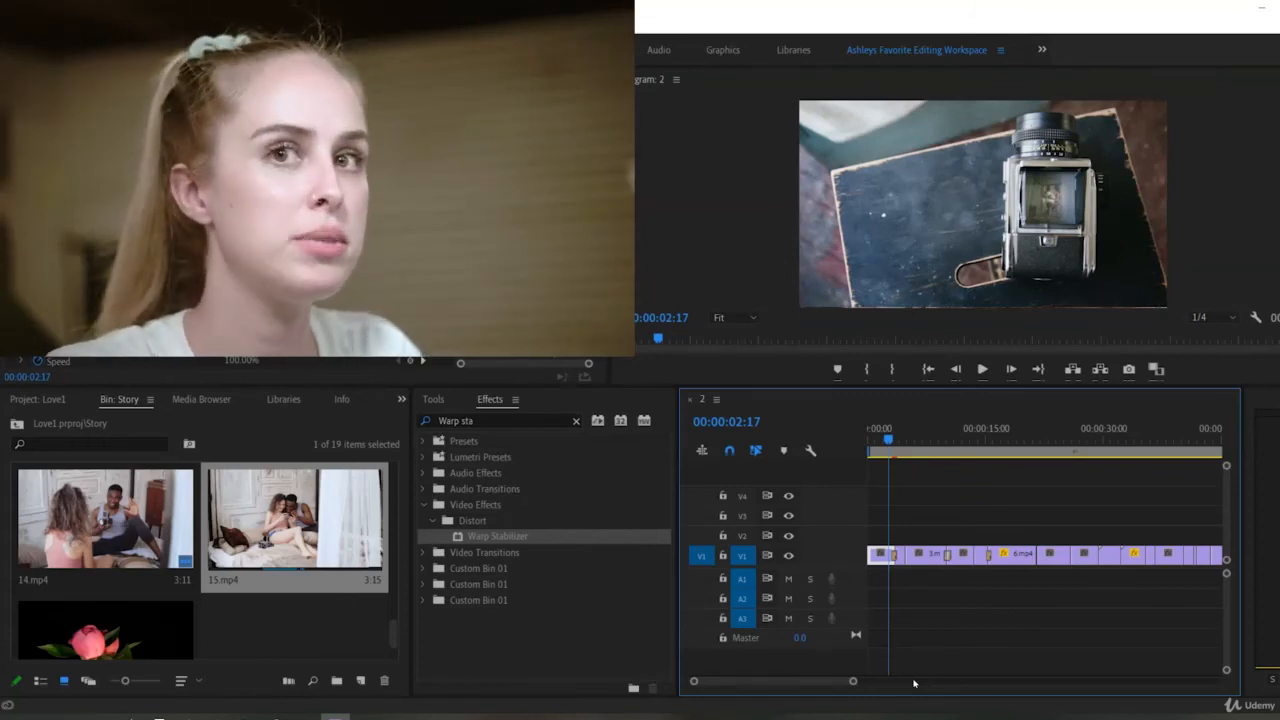
pyautogui.press('KP_Enter')
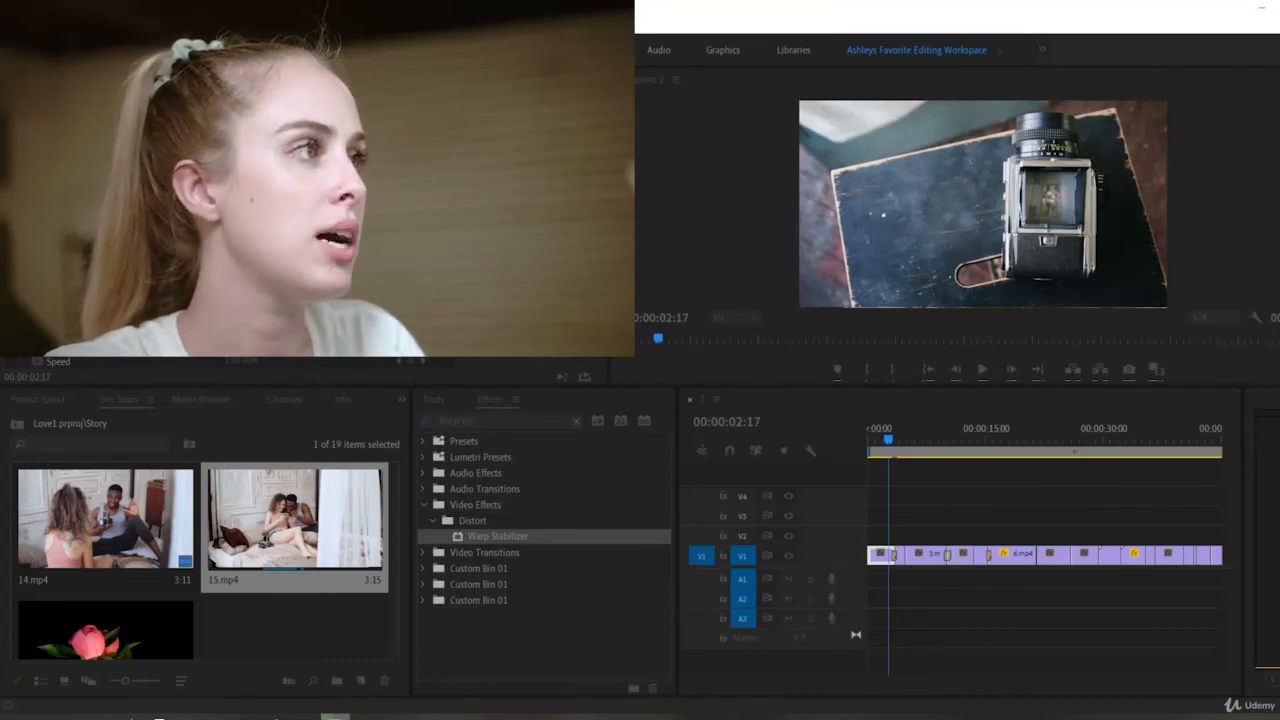
pyautogui.click(735, 180)
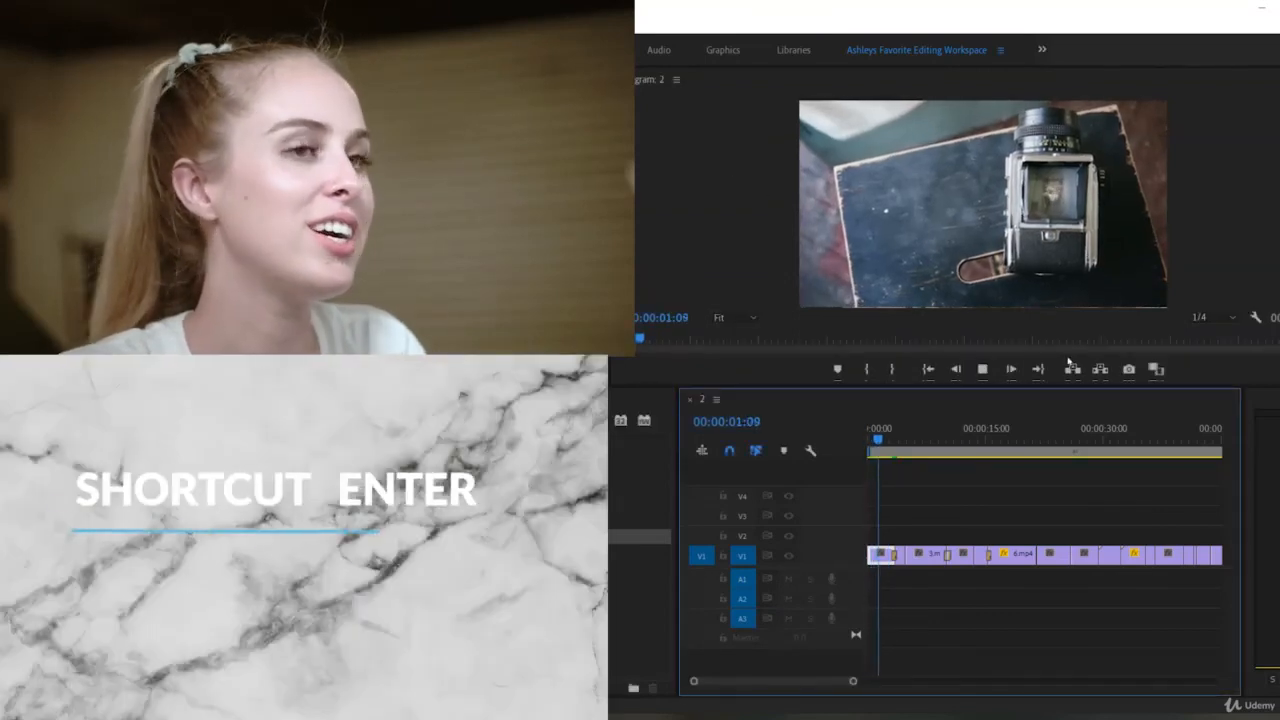
pyautogui.hotkey('ctrl', 's')
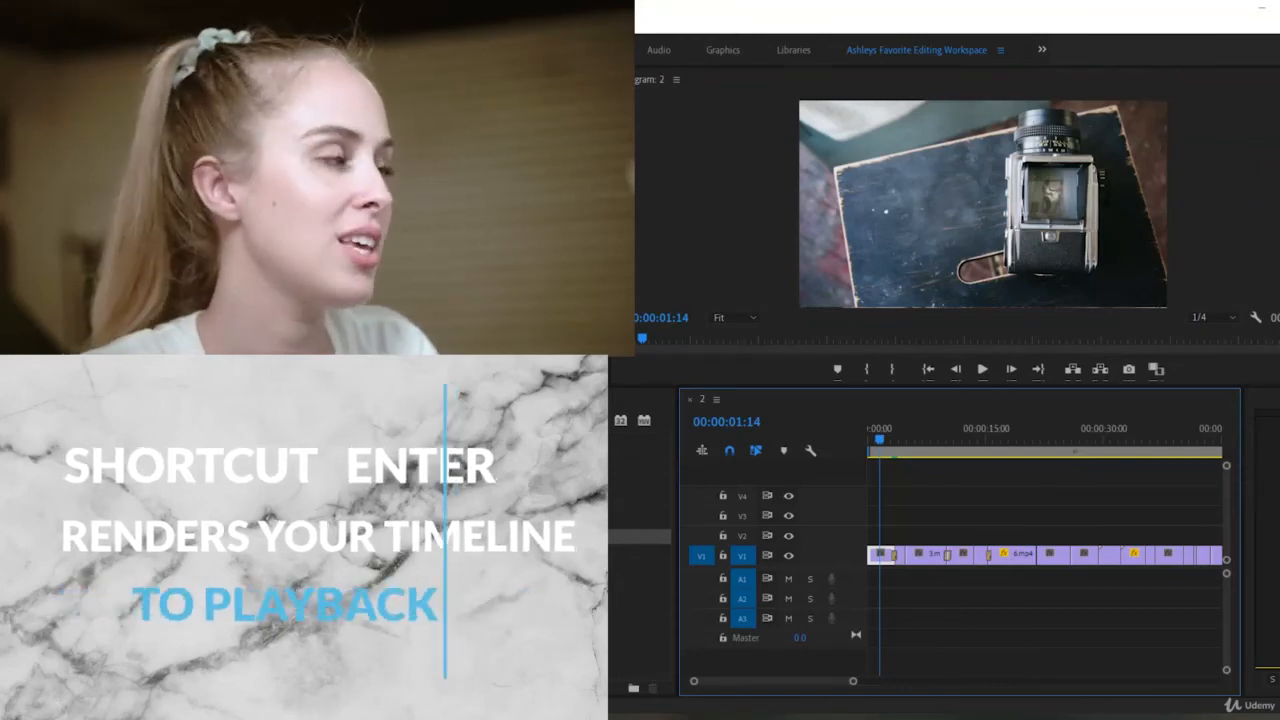
pyautogui.press('Return')
pyautogui.click(907, 527)
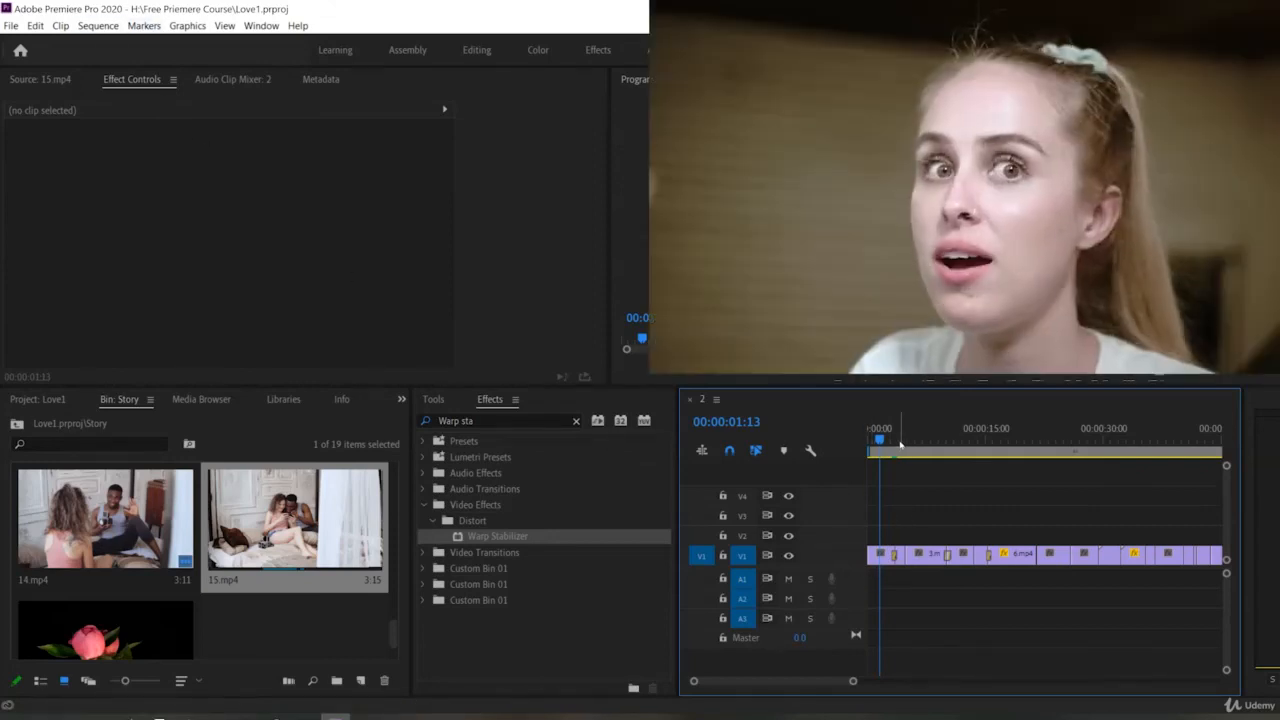
# Step: Return to the start of the sequence and run Render Effects in Work Area
pyautogui.moveTo(853, 681); pyautogui.dragTo(824, 684)
pyautogui.moveTo(907, 435); pyautogui.dragTo(866, 470)
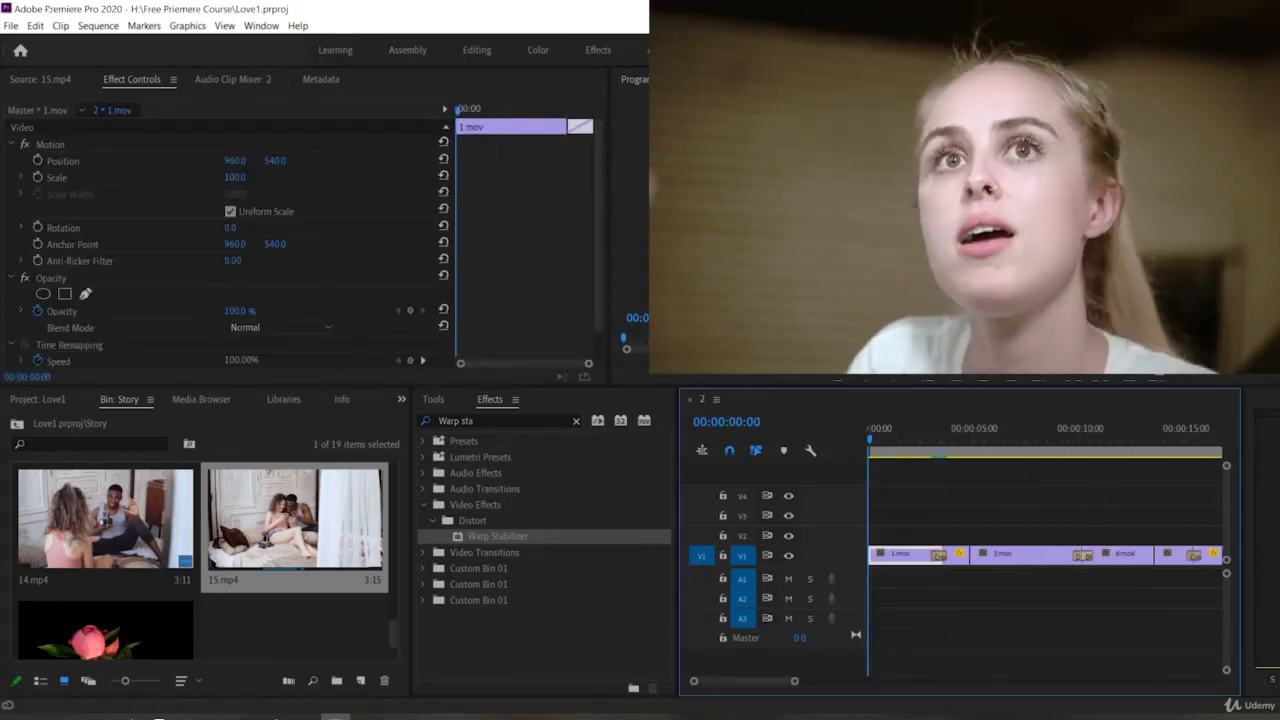
pyautogui.click(98, 26)
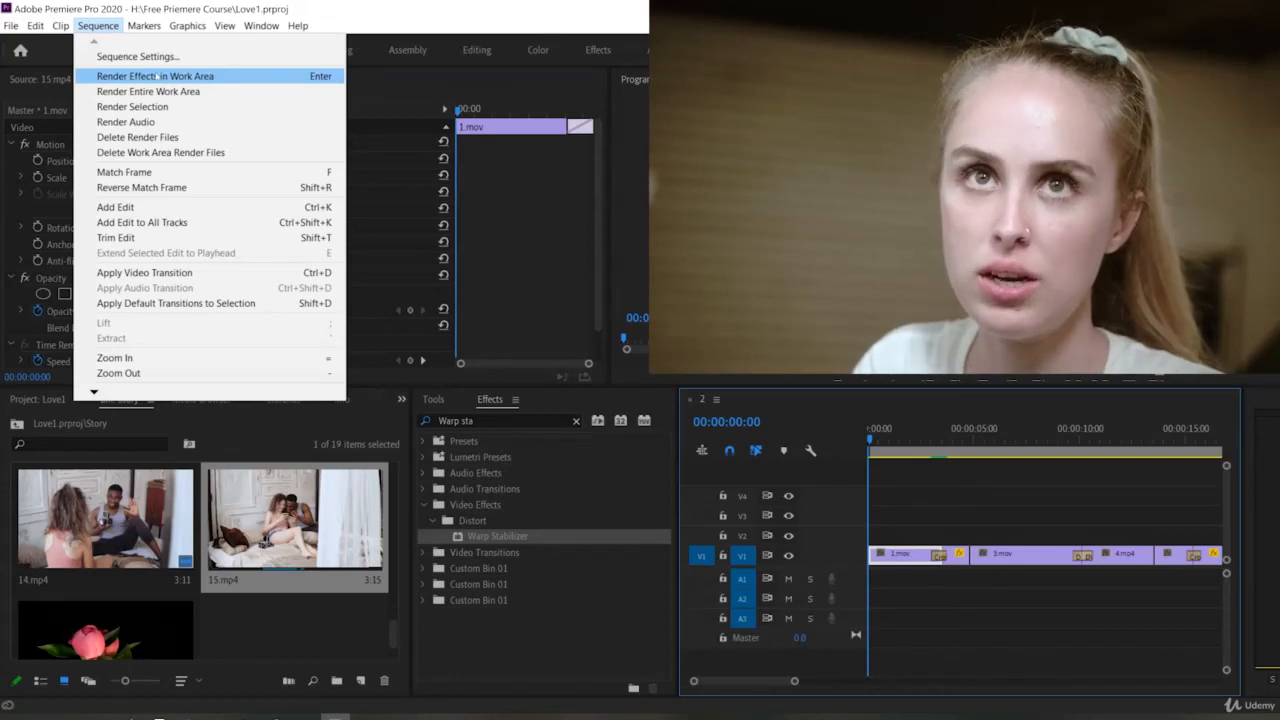
pyautogui.click(183, 76)
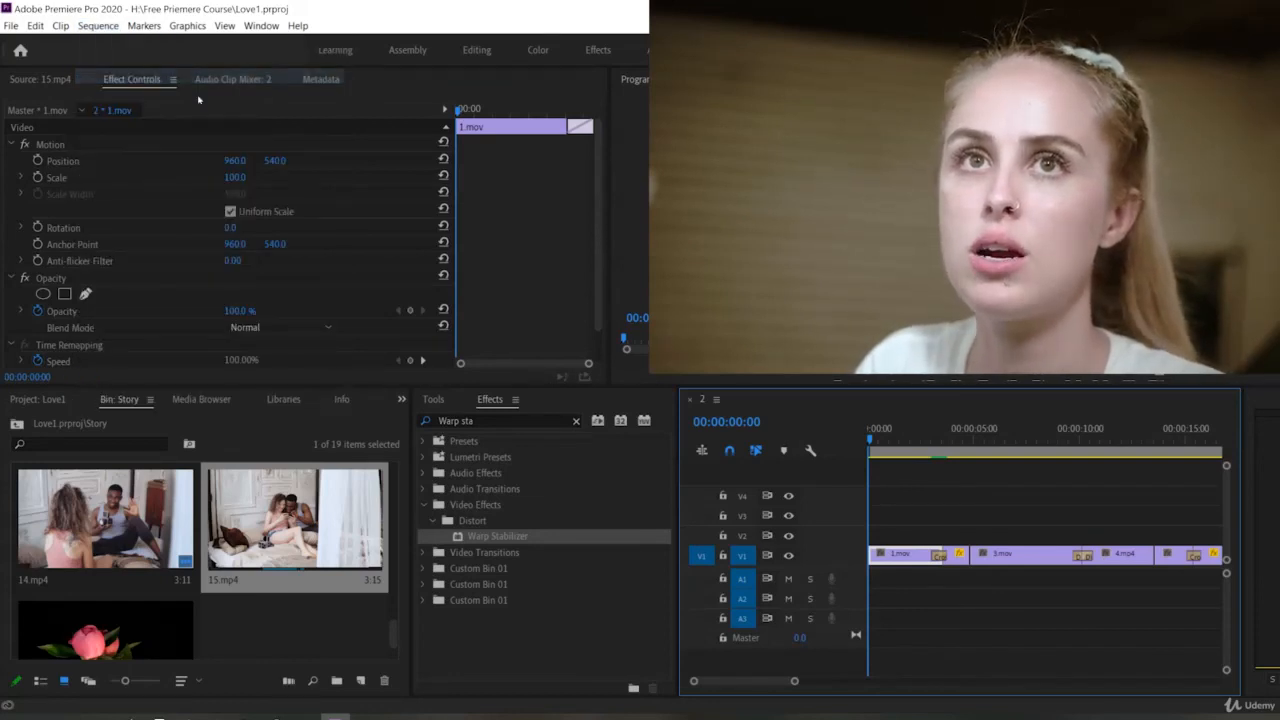
# Step: Scrub to the end of the sequence at 00:00:52:12 and back to 00:00:49:24 to examine 15.mp4
pyautogui.moveTo(795, 681); pyautogui.dragTo(913, 681)
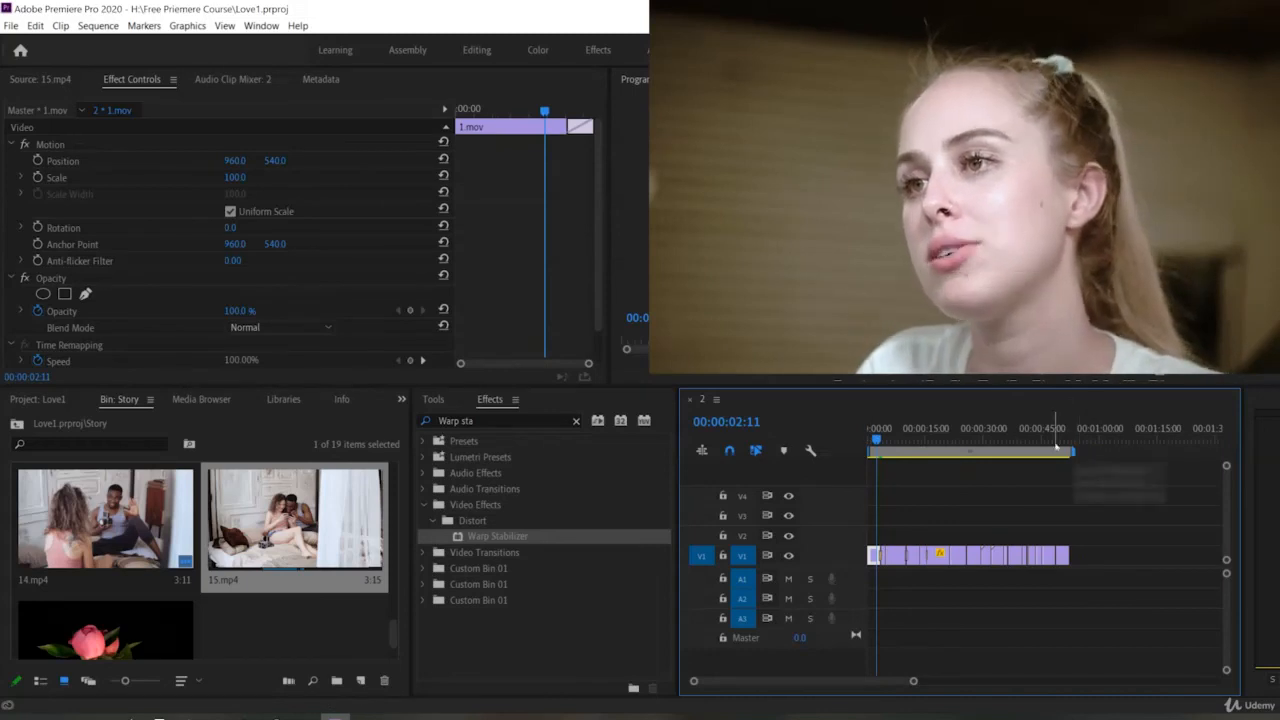
pyautogui.moveTo(1057, 443); pyautogui.dragTo(1072, 447)
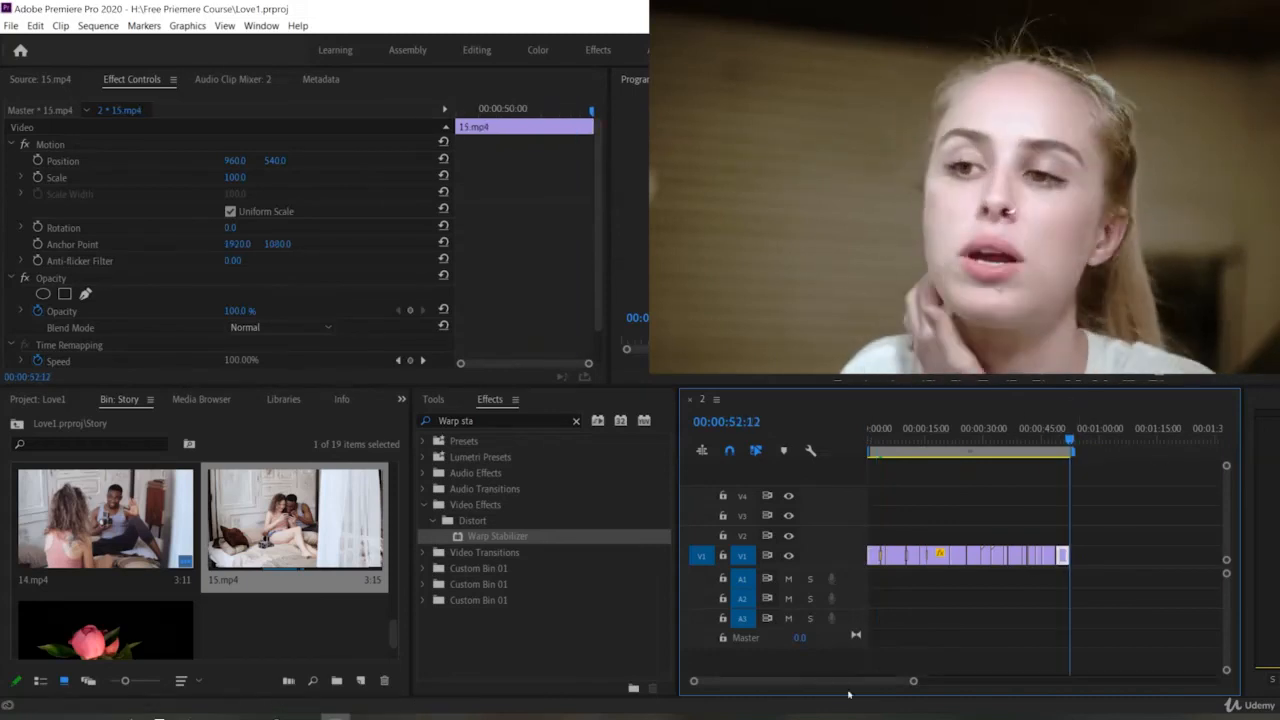
pyautogui.moveTo(914, 683); pyautogui.dragTo(823, 681)
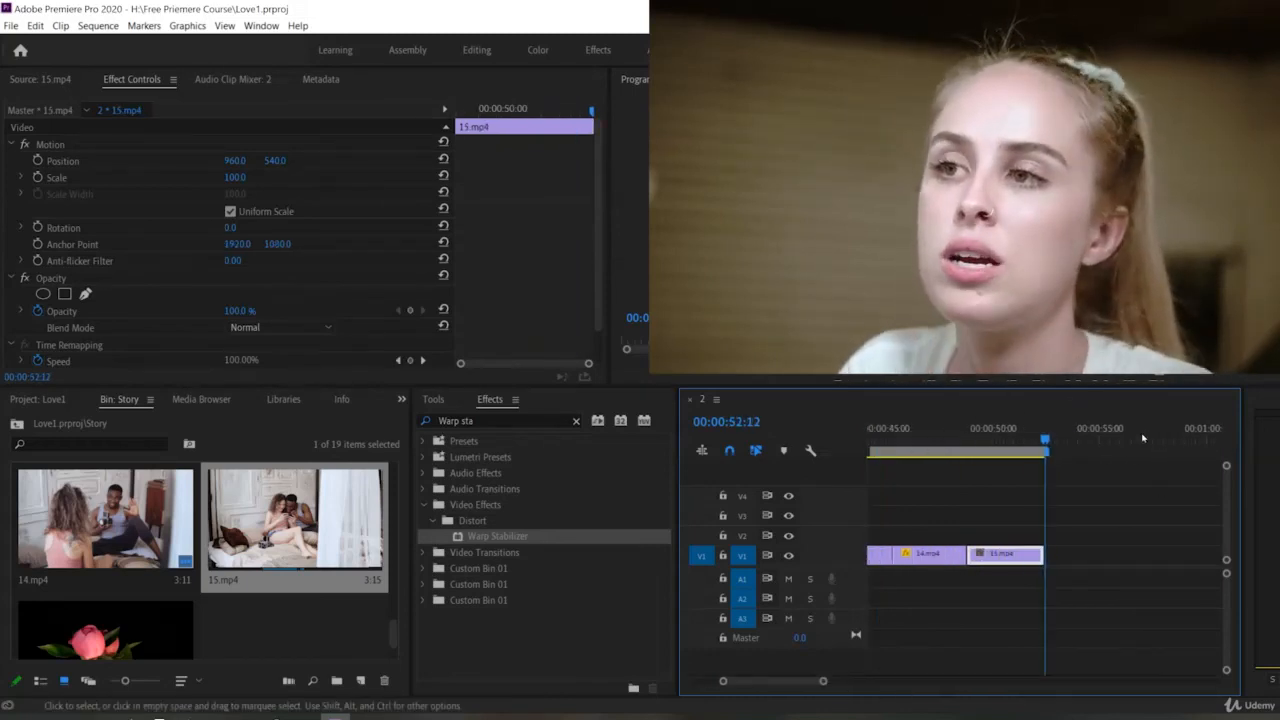
pyautogui.moveTo(1199, 444); pyautogui.dragTo(1076, 486)
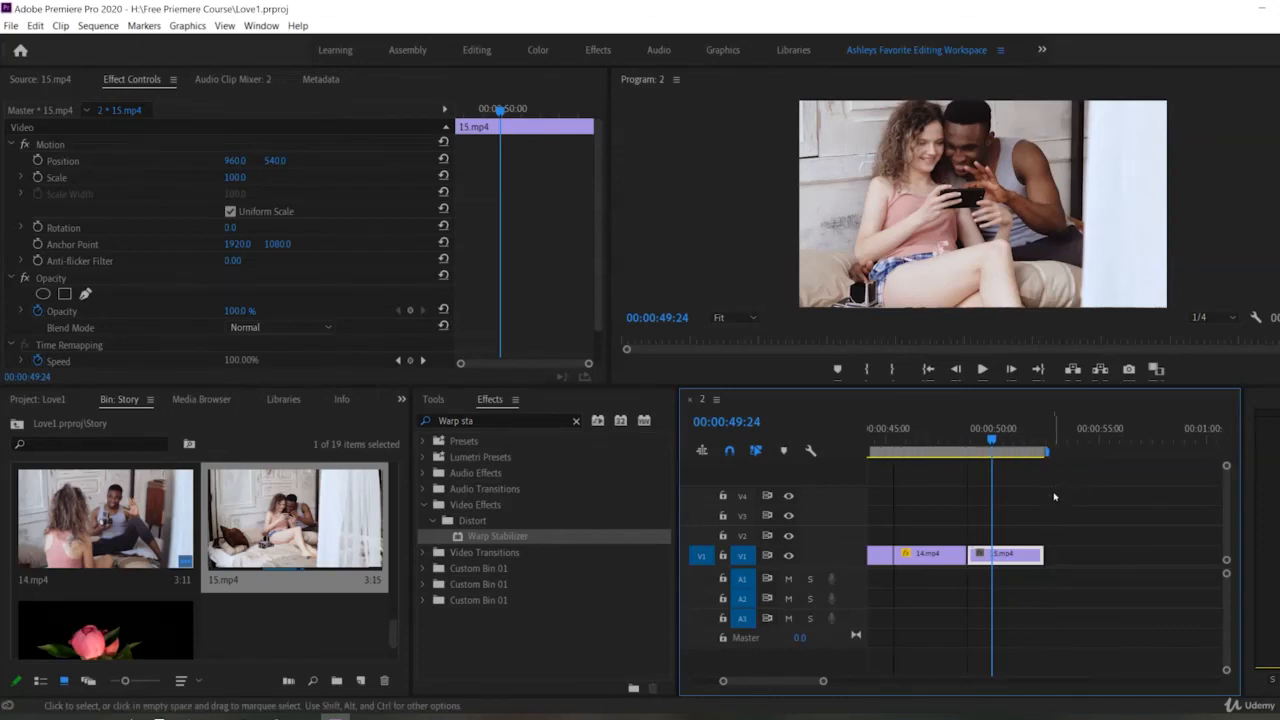